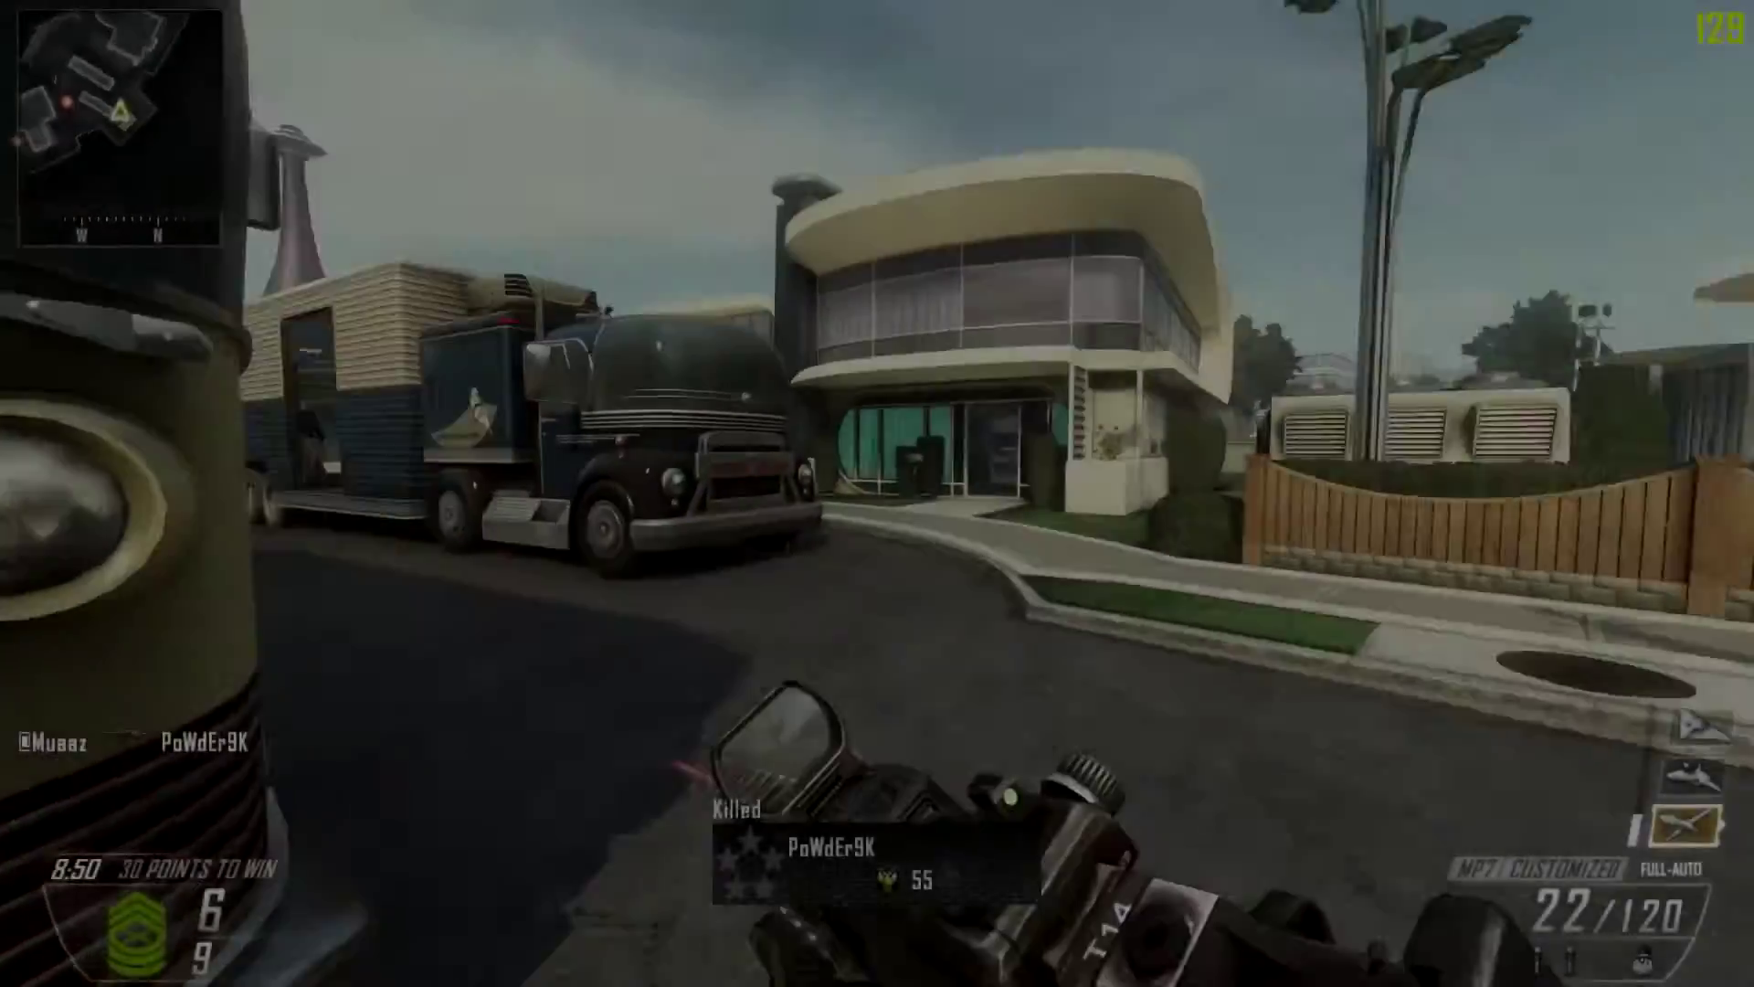
pyautogui.press('w')
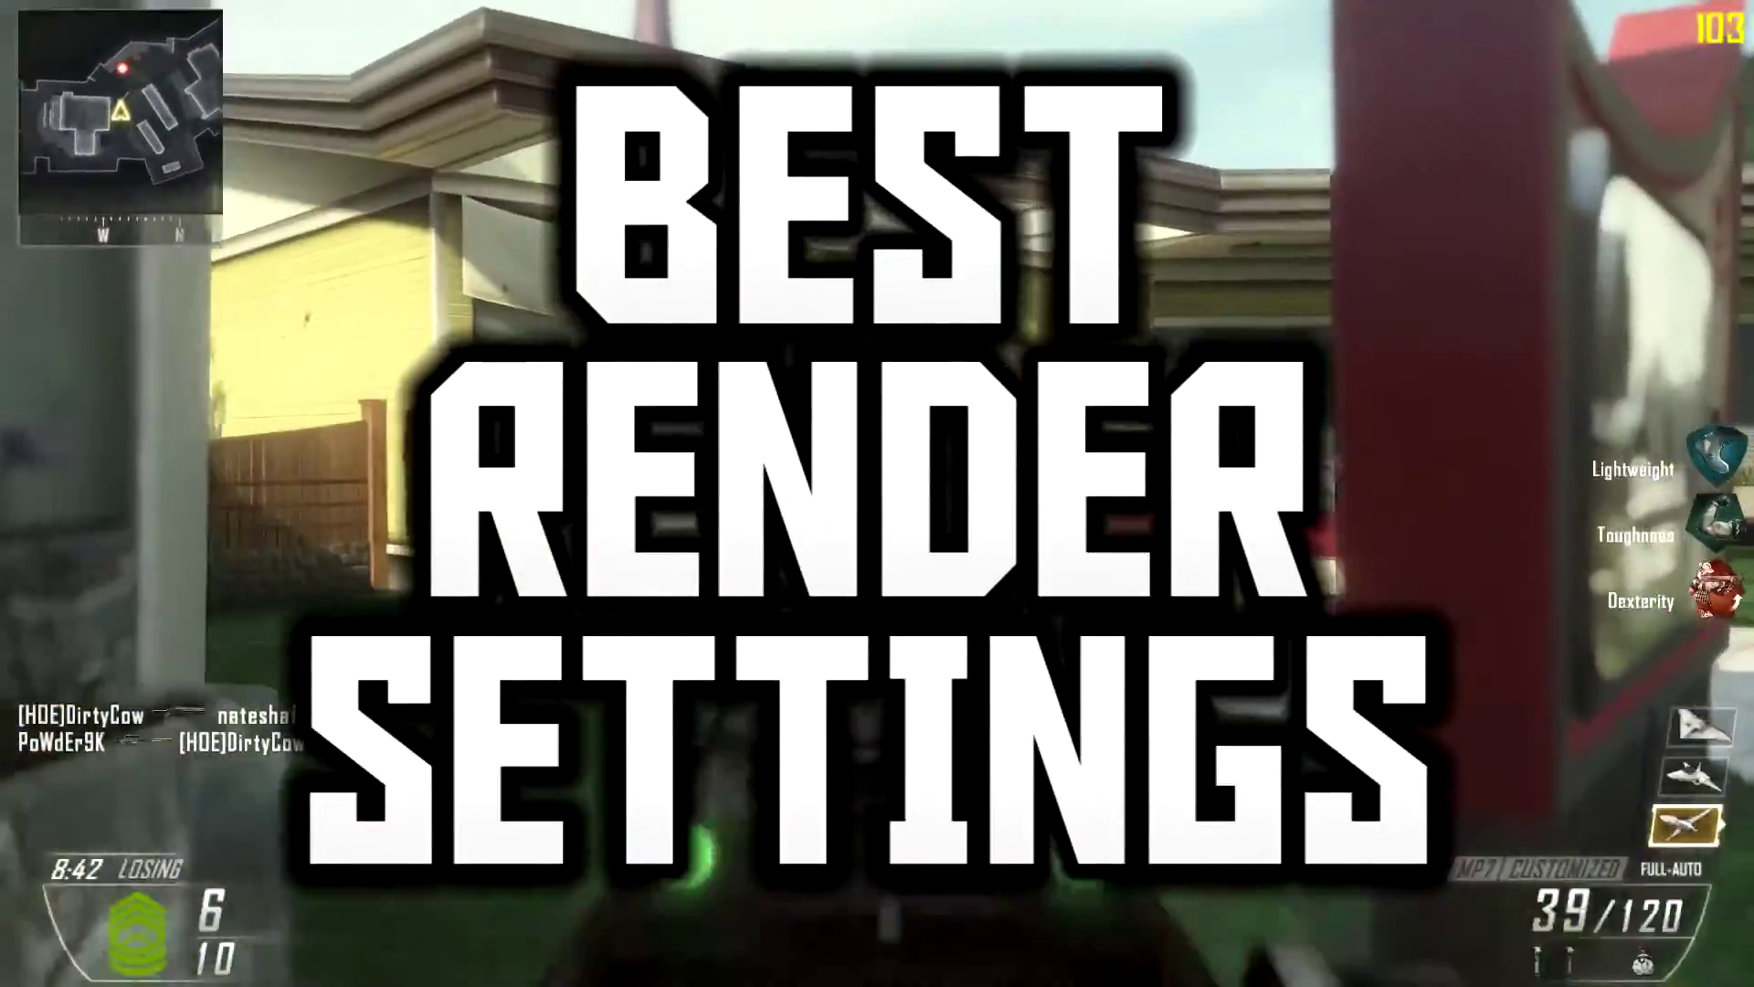
pyautogui.click(877, 493)
pyautogui.click(877, 493)
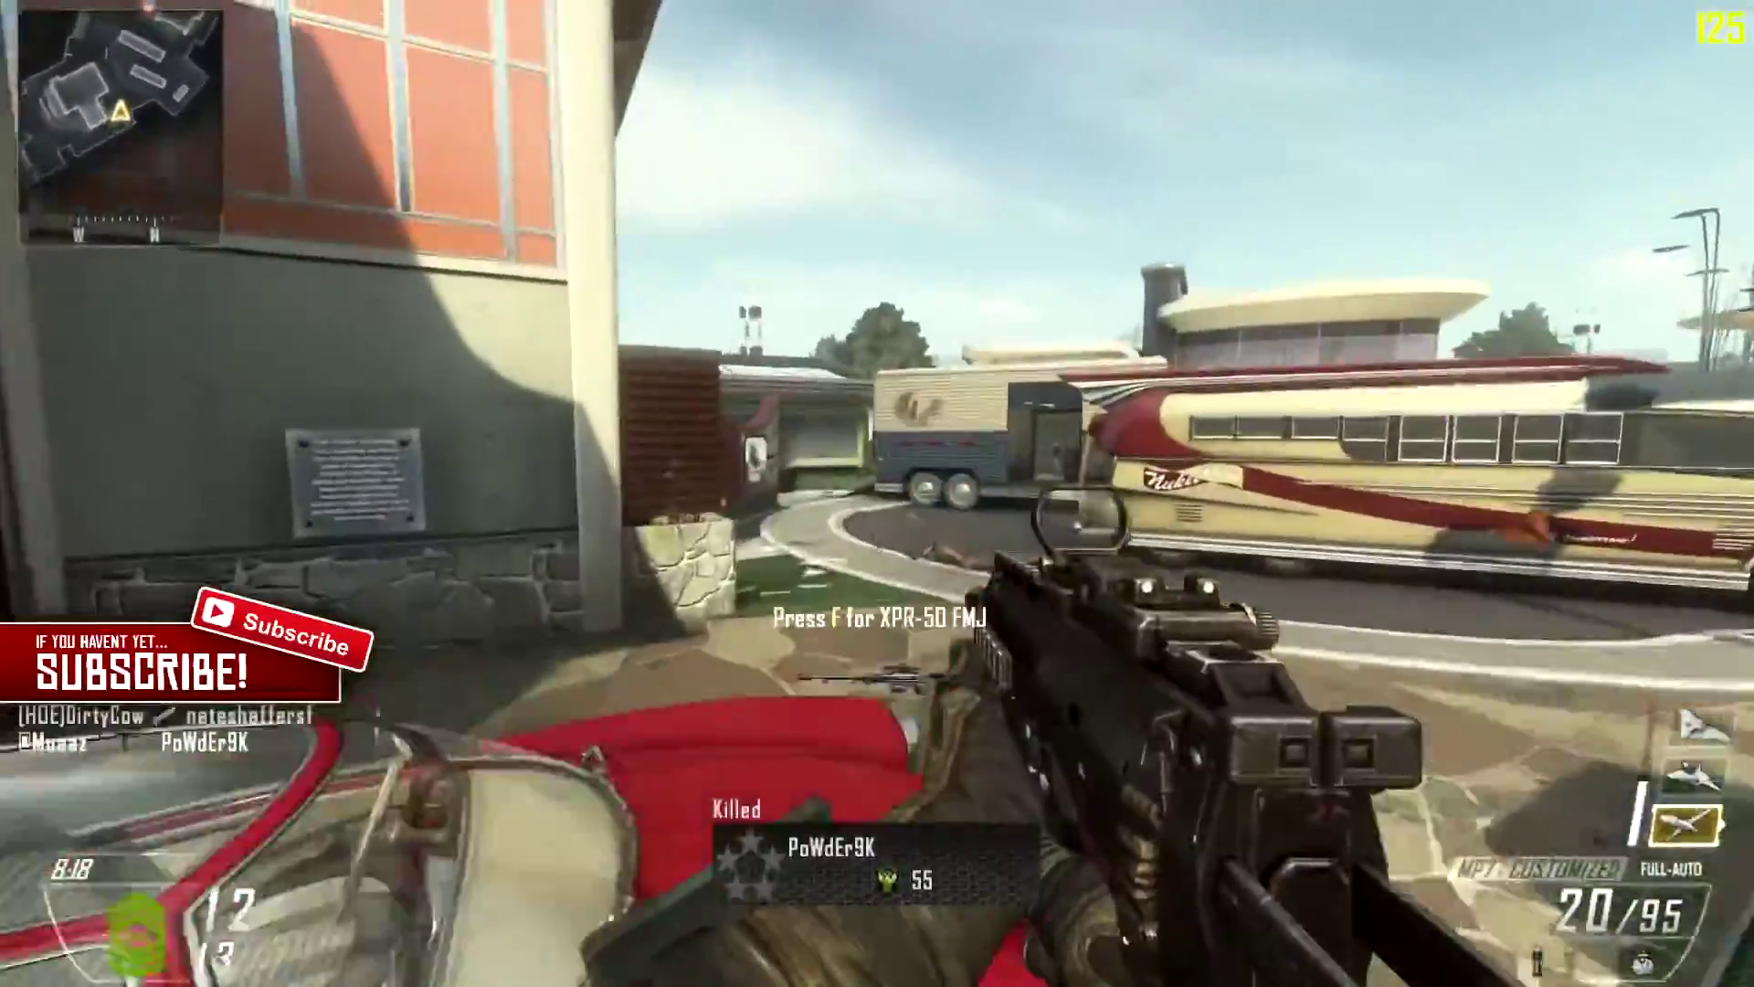
pyautogui.press('w')
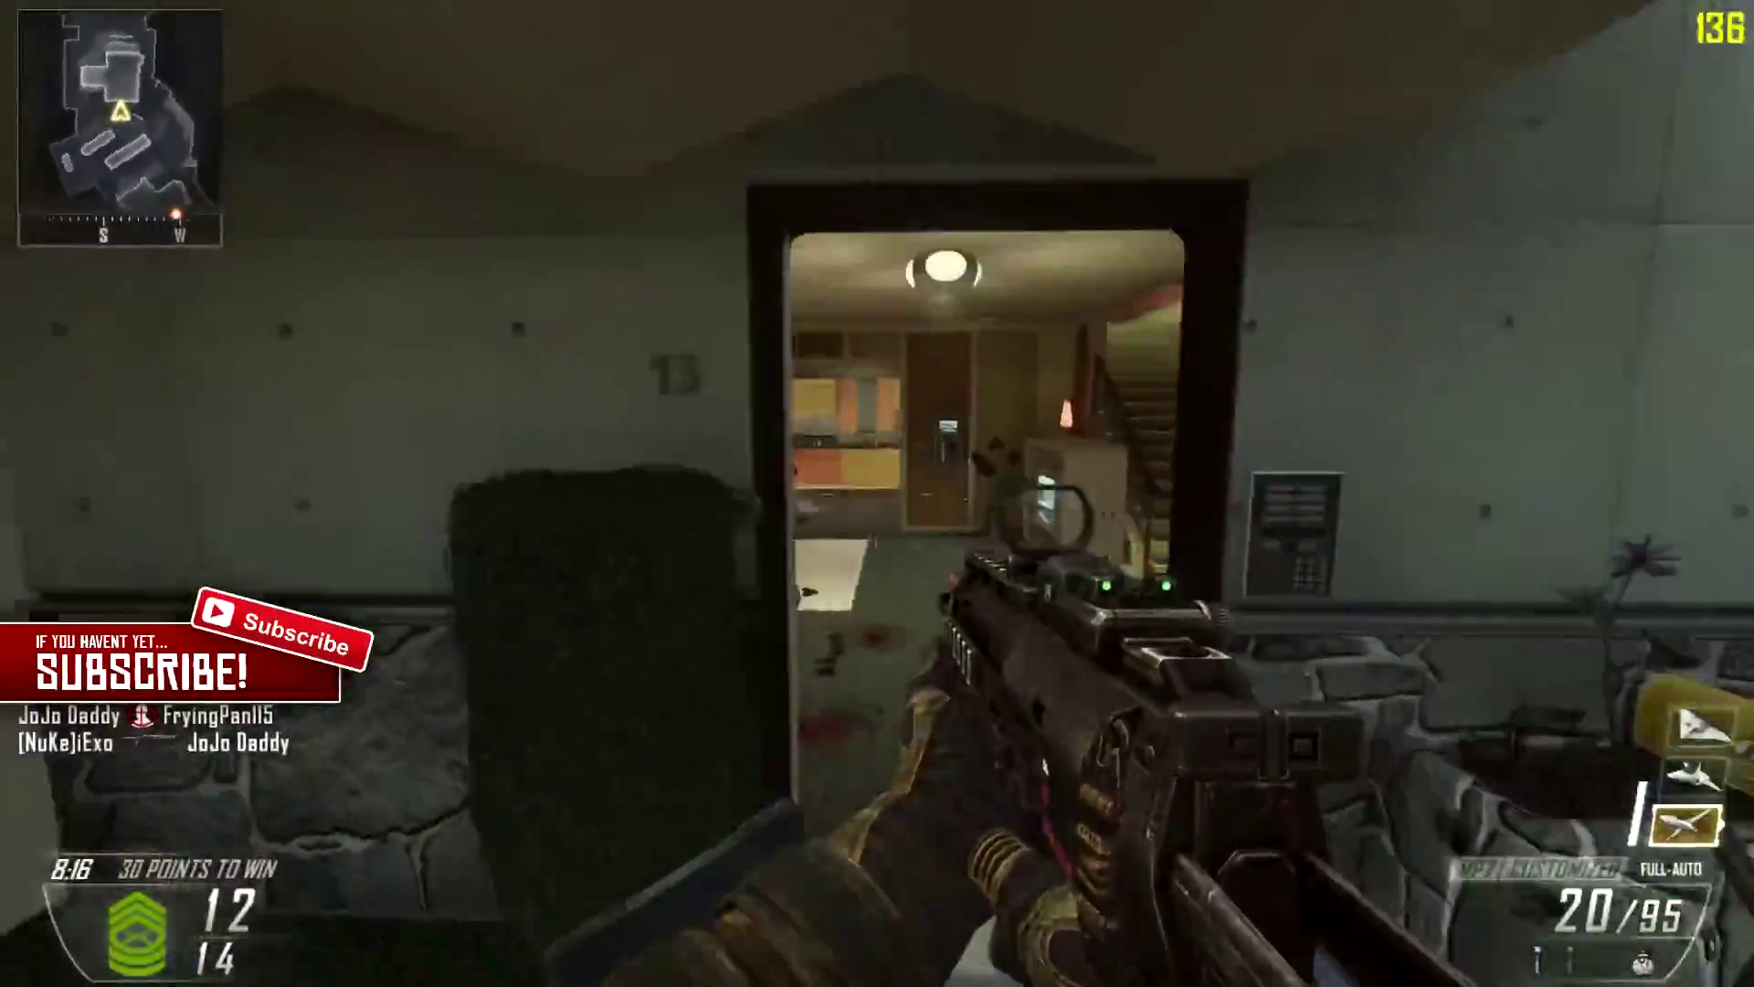
pyautogui.click(878, 494)
pyautogui.press('w')
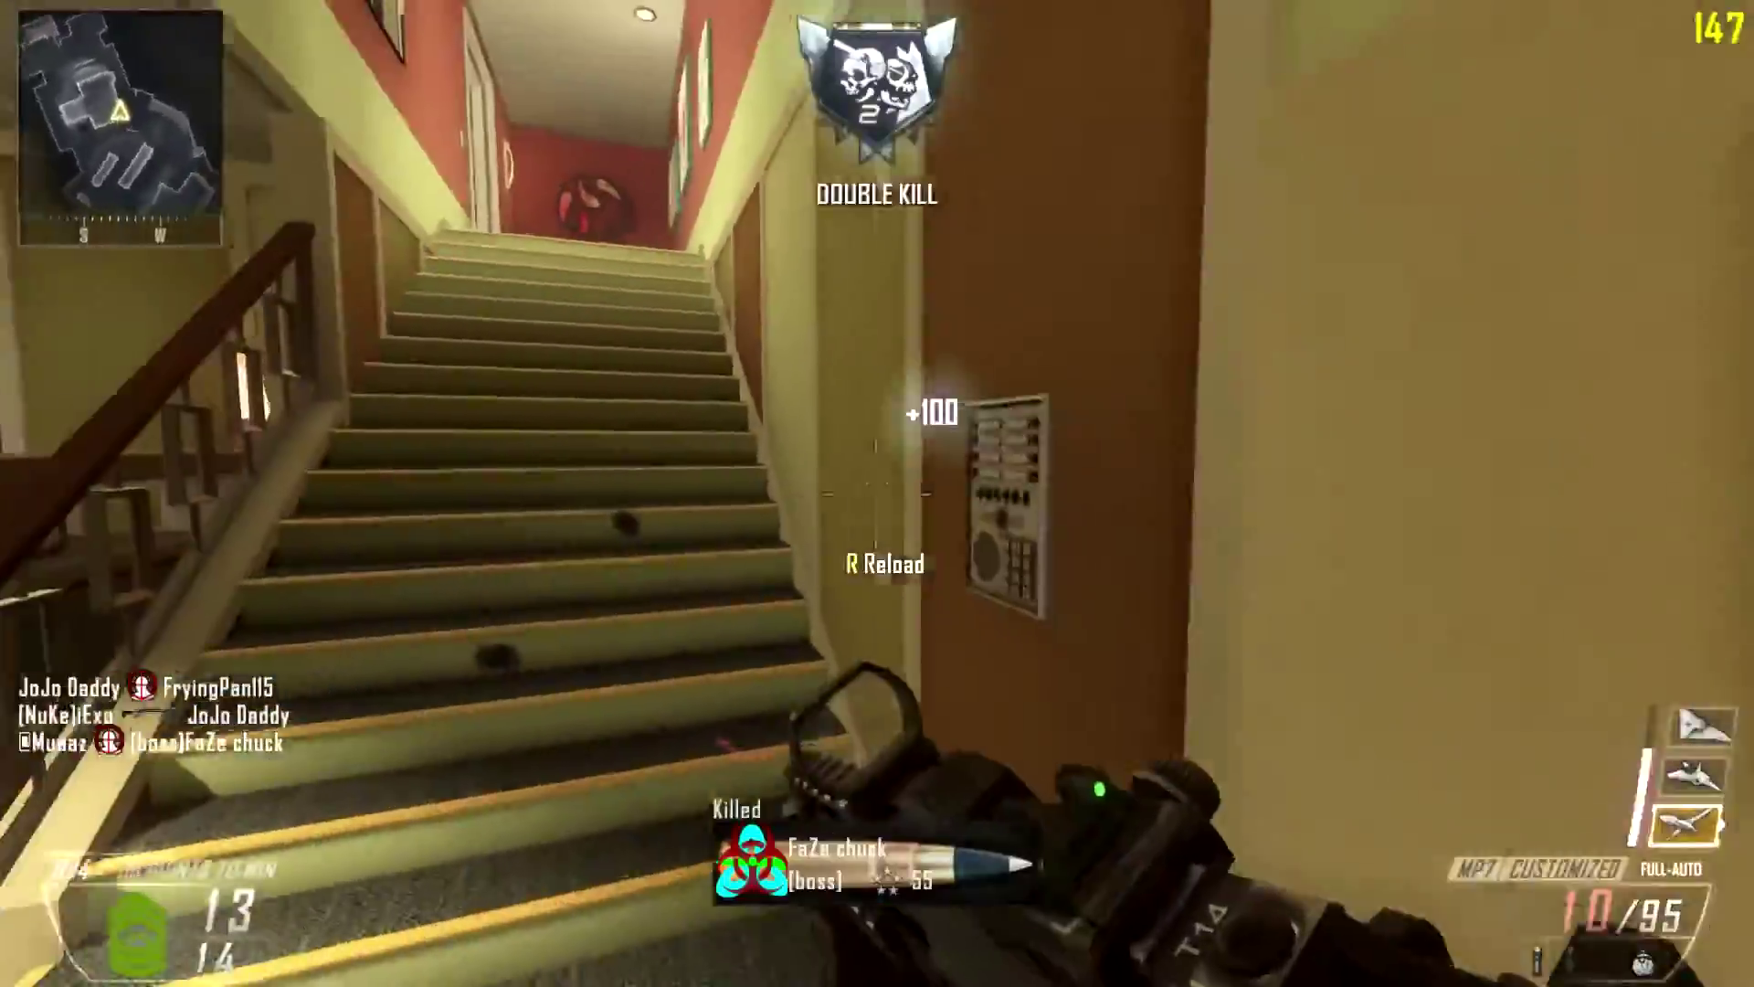
pyautogui.press('Tab')
pyautogui.press('w')
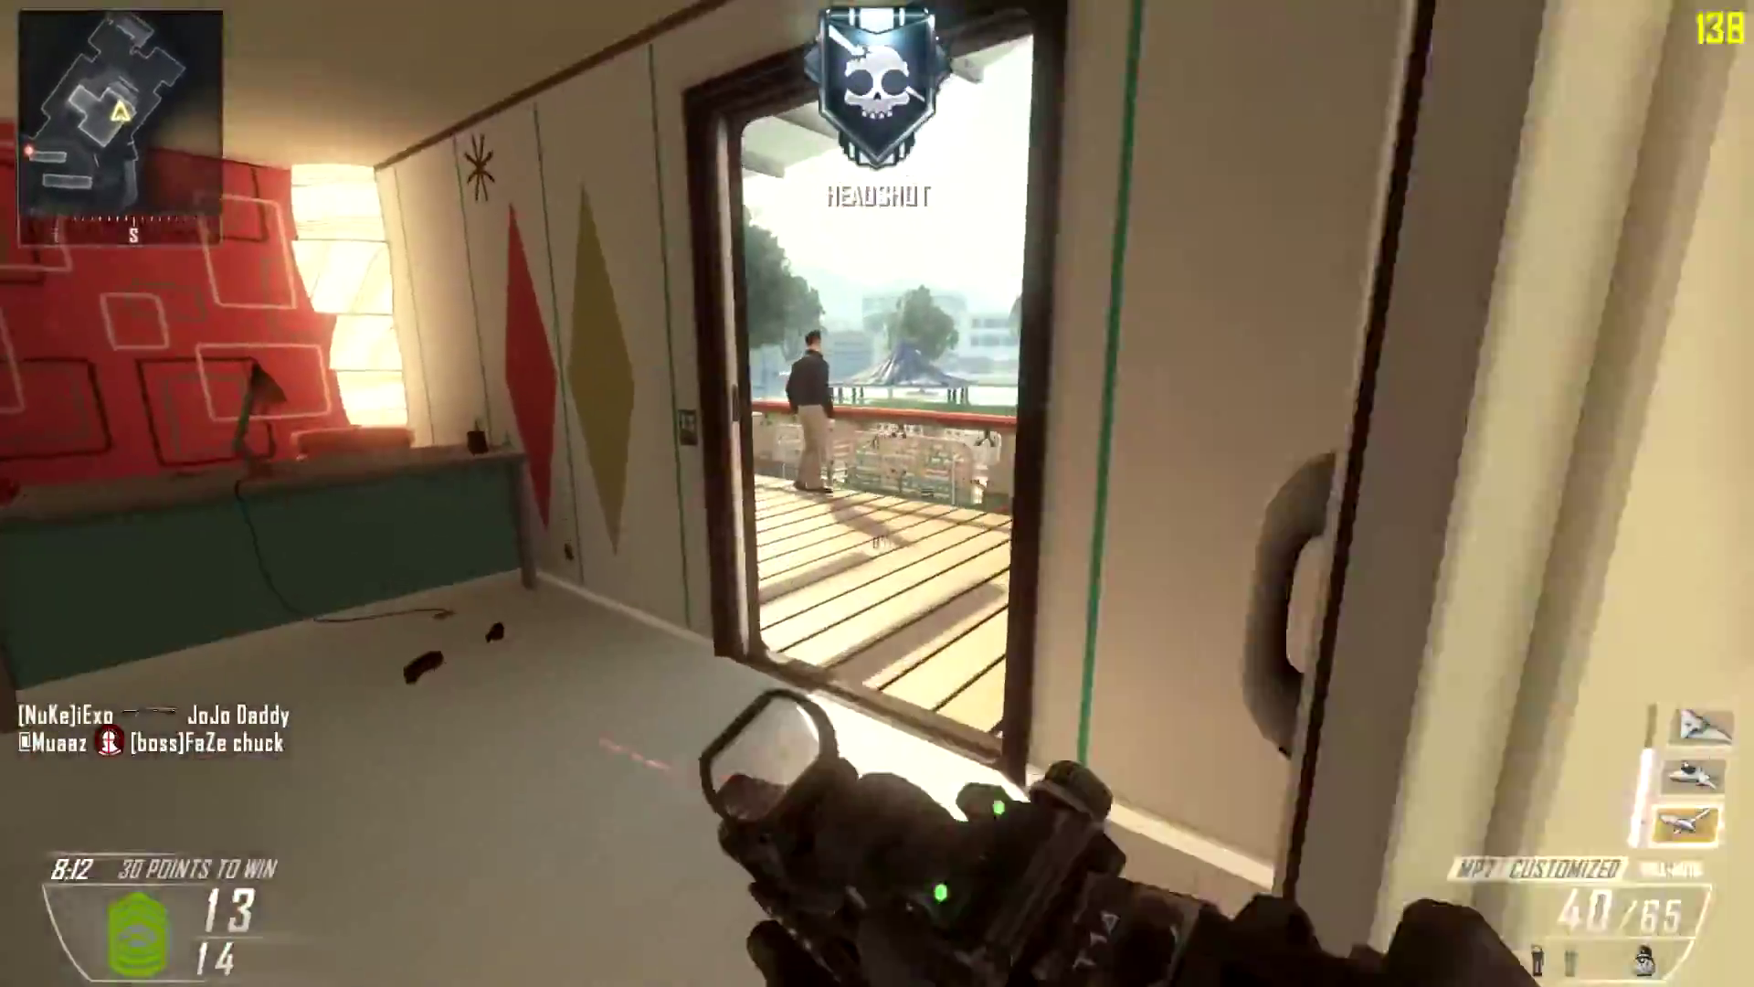
pyautogui.press('w')
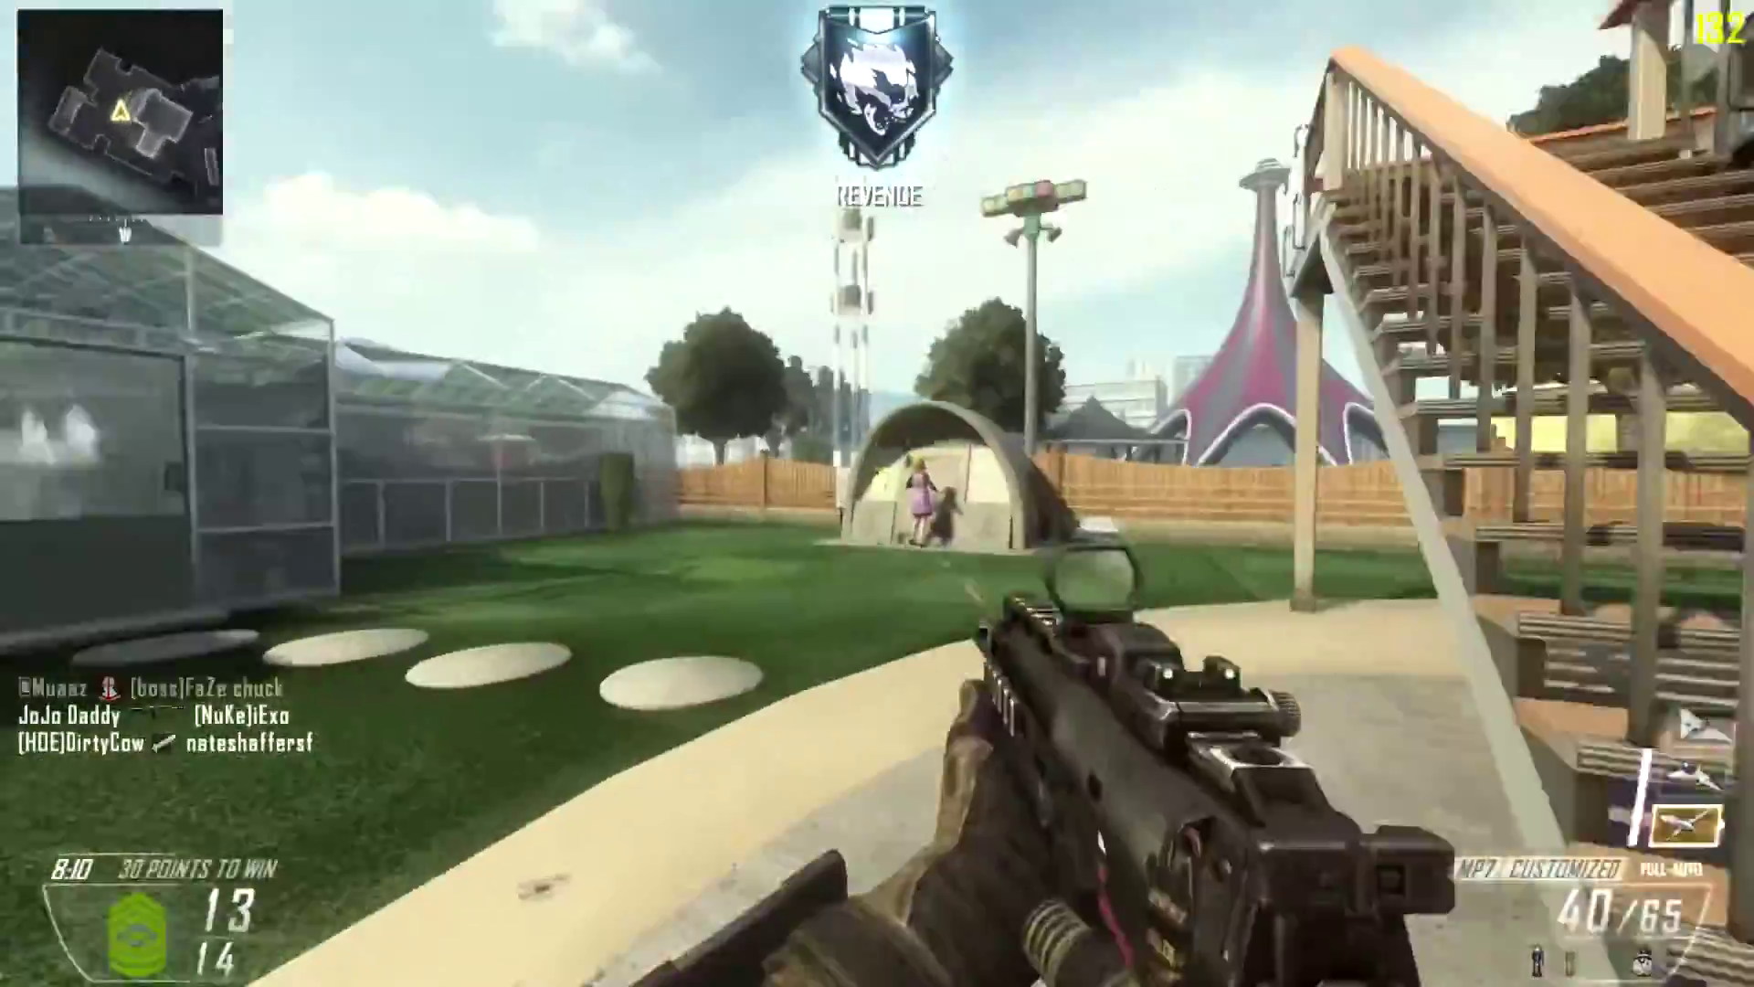
pyautogui.press('w')
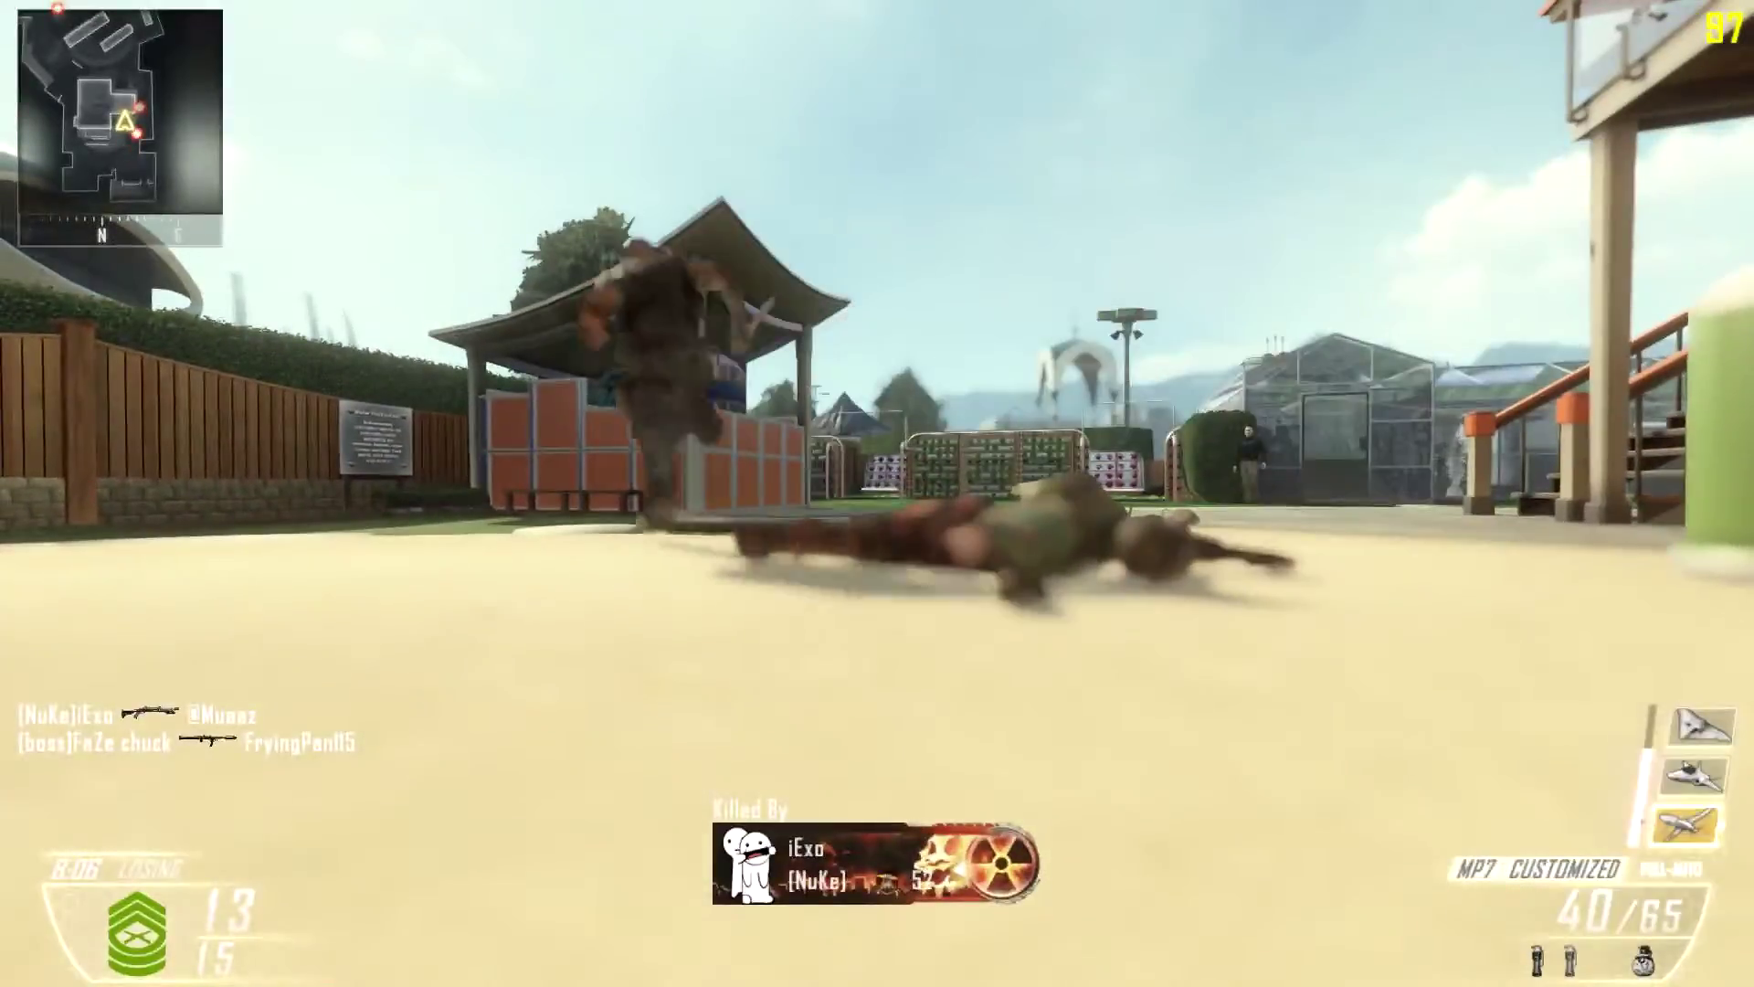
pyautogui.press('w')
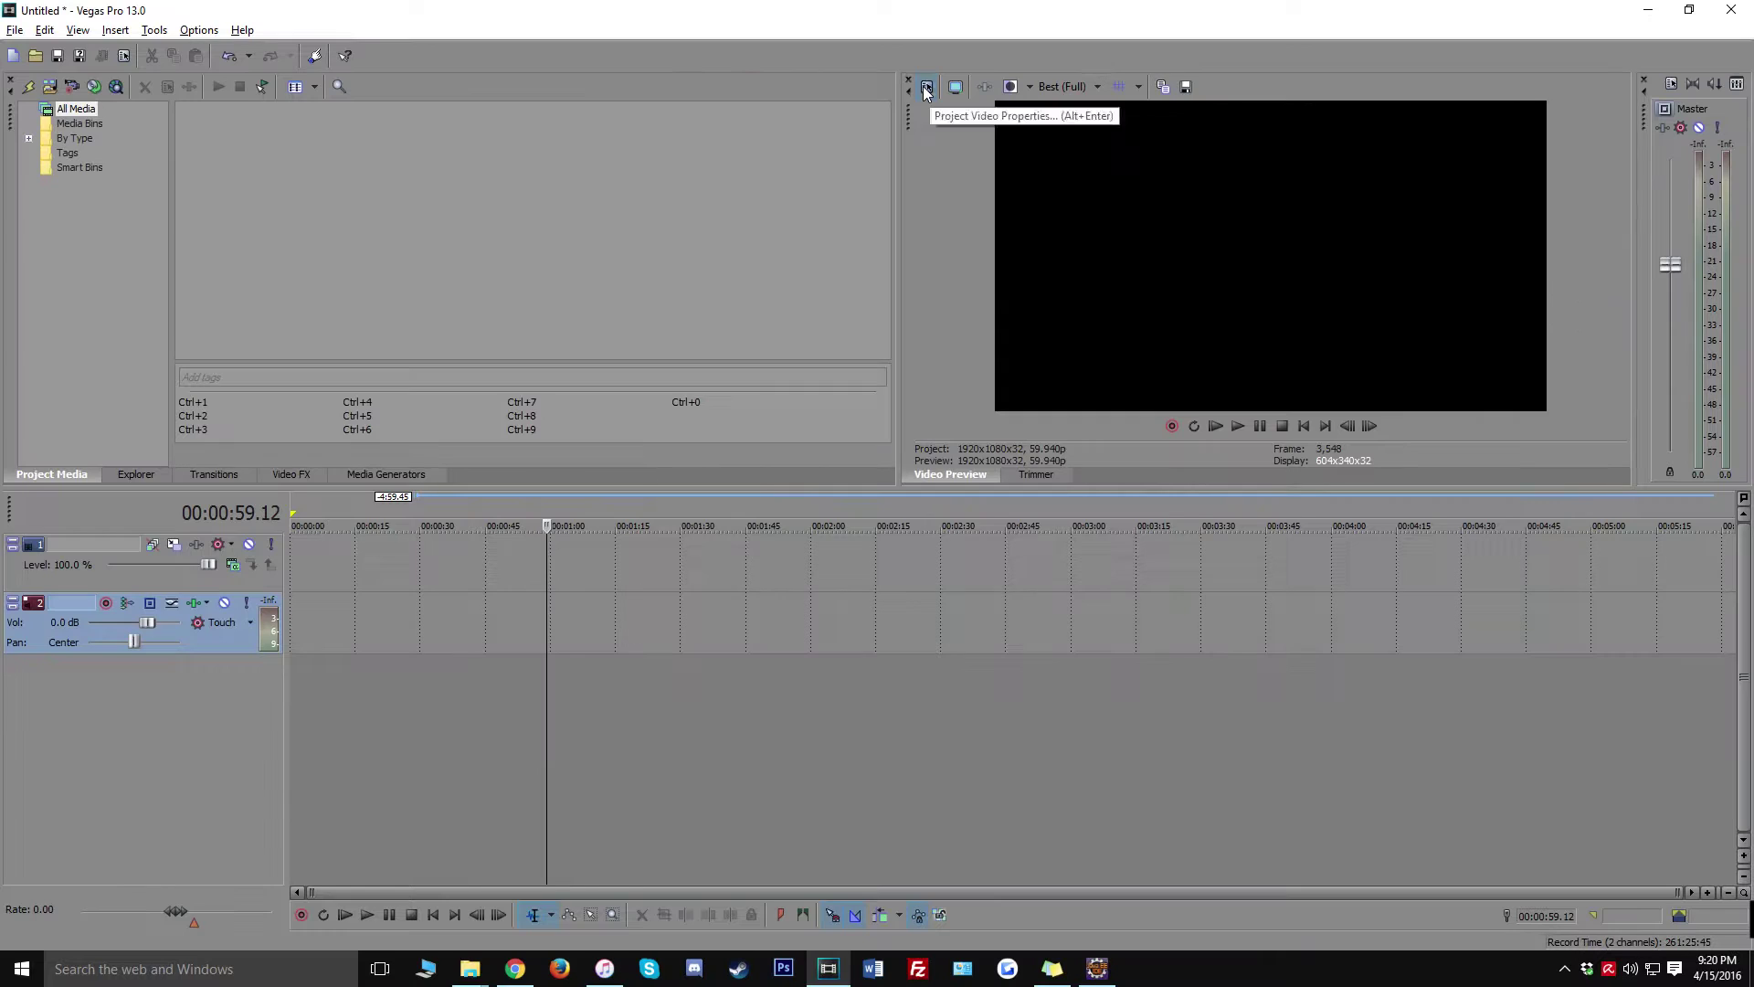
# Open the project video properties and apply the HDV 720-30p (1280x720, 29.970 fps) template.
pyautogui.click(712, 165)
pyautogui.moveTo(886, 137); pyautogui.dragTo(596, 135)
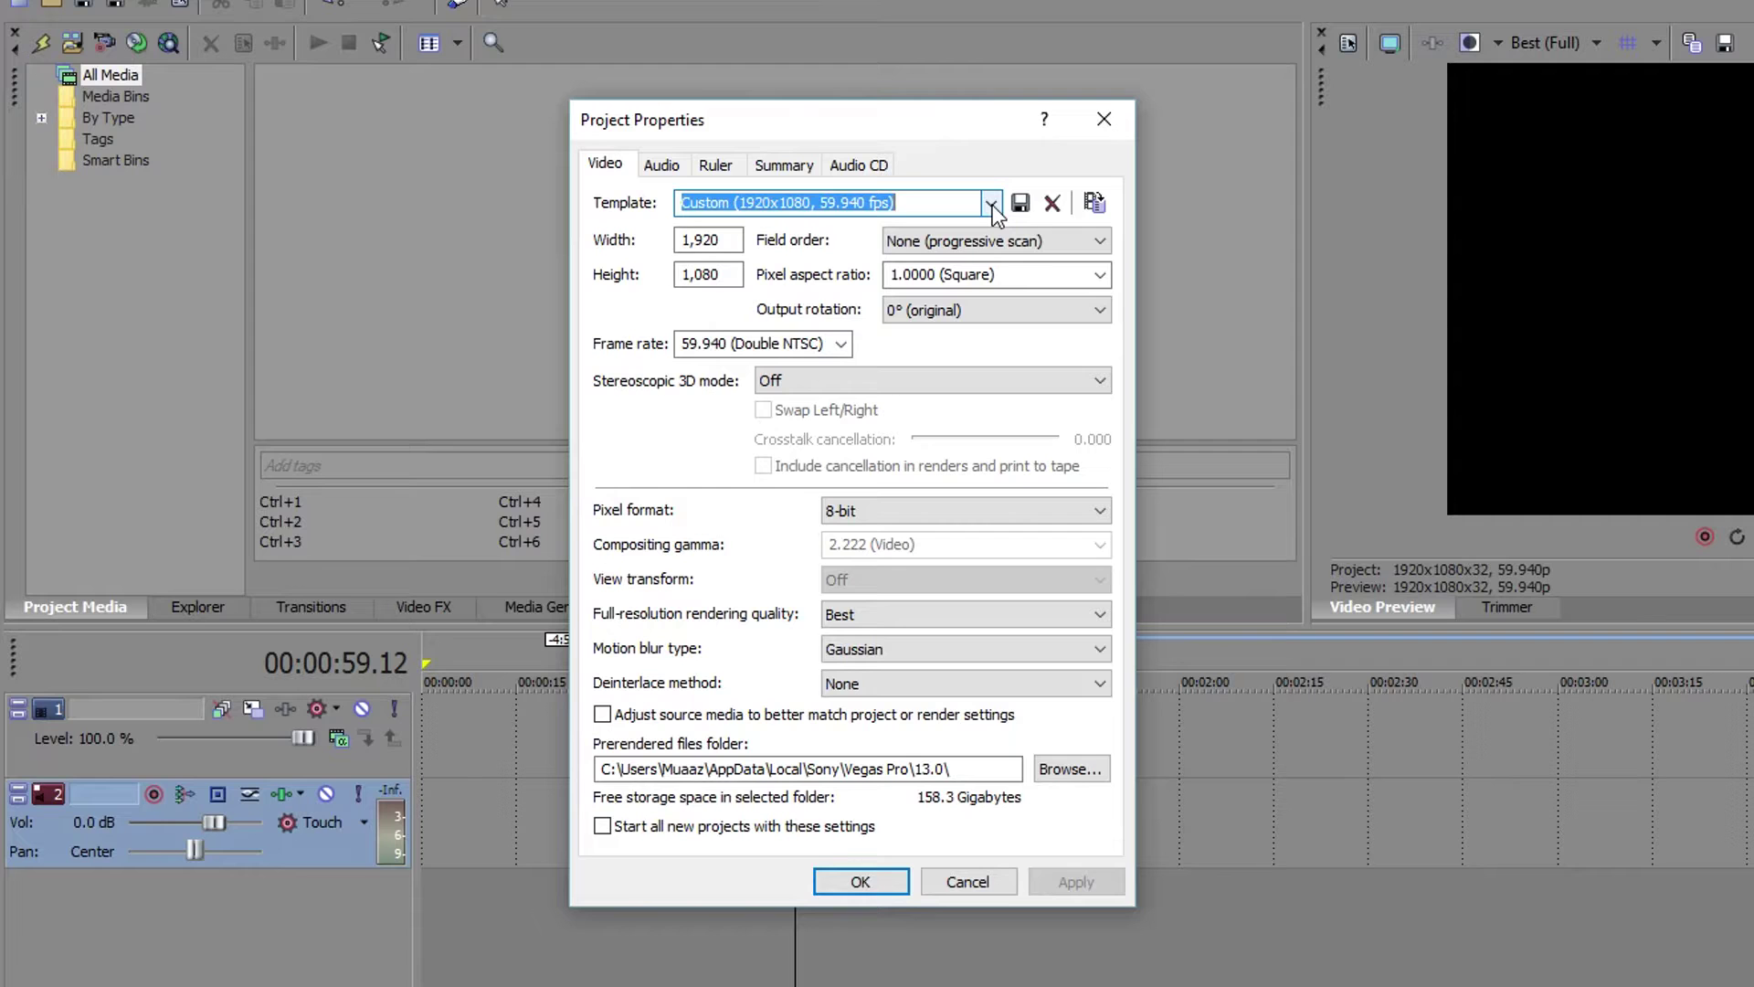
pyautogui.click(681, 196)
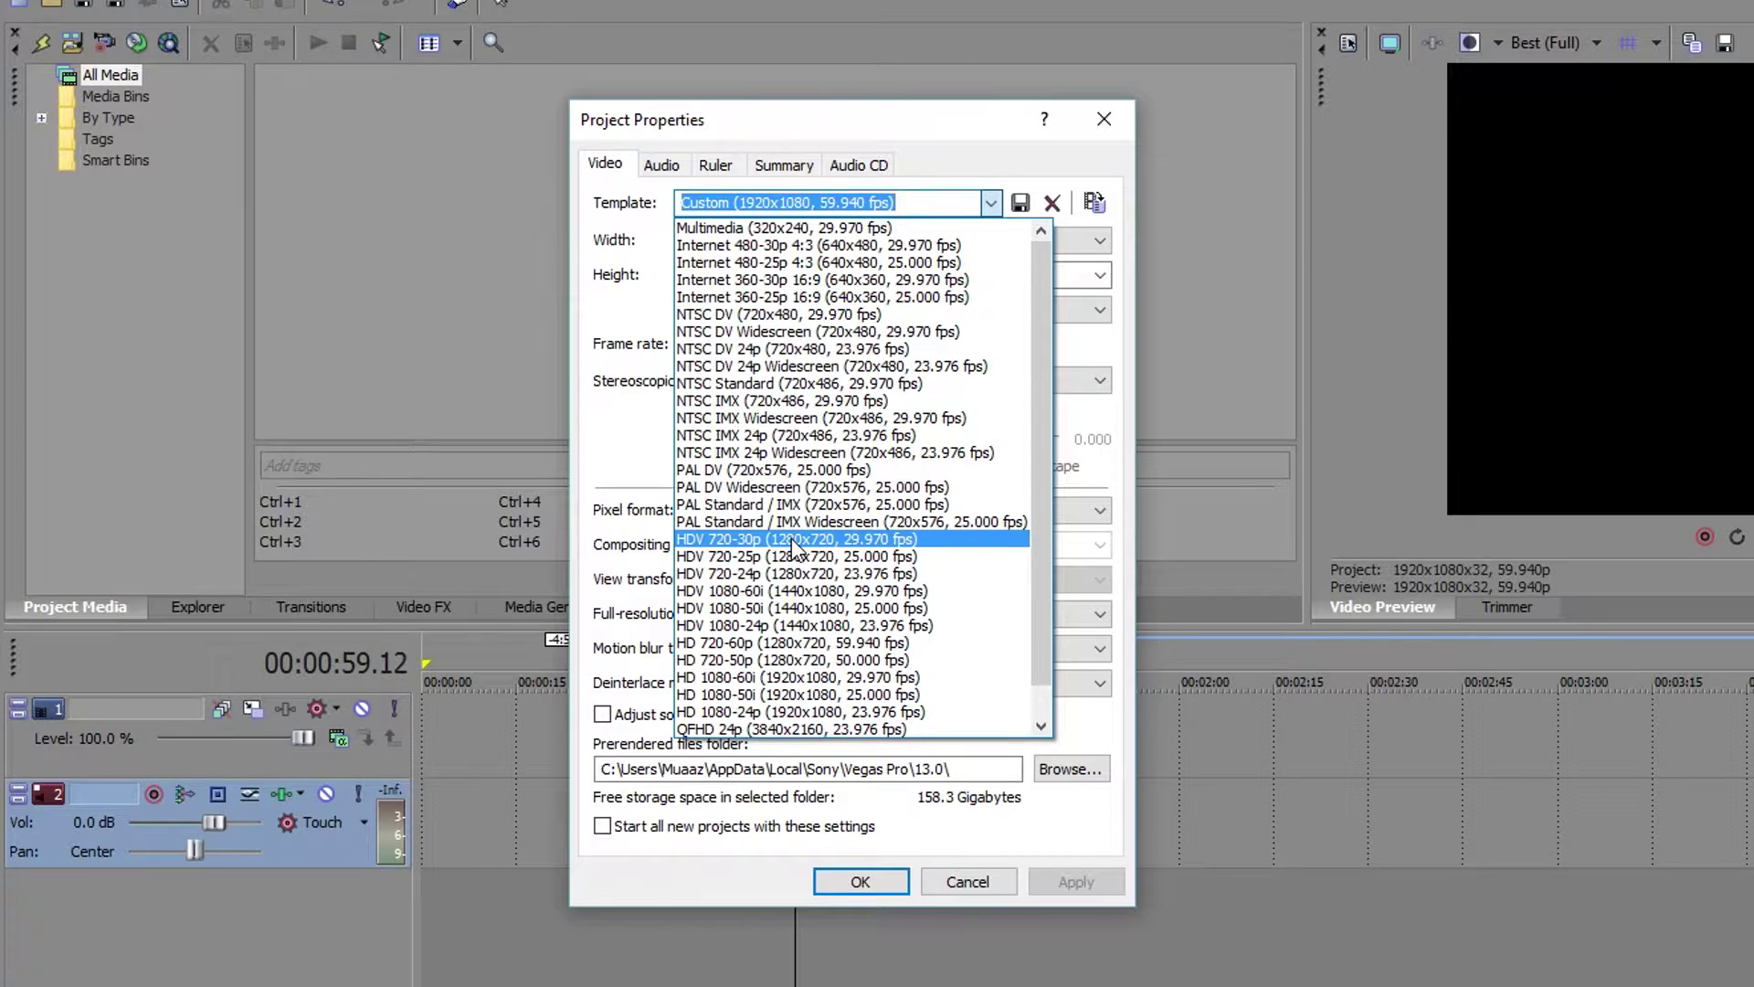
pyautogui.click(794, 545)
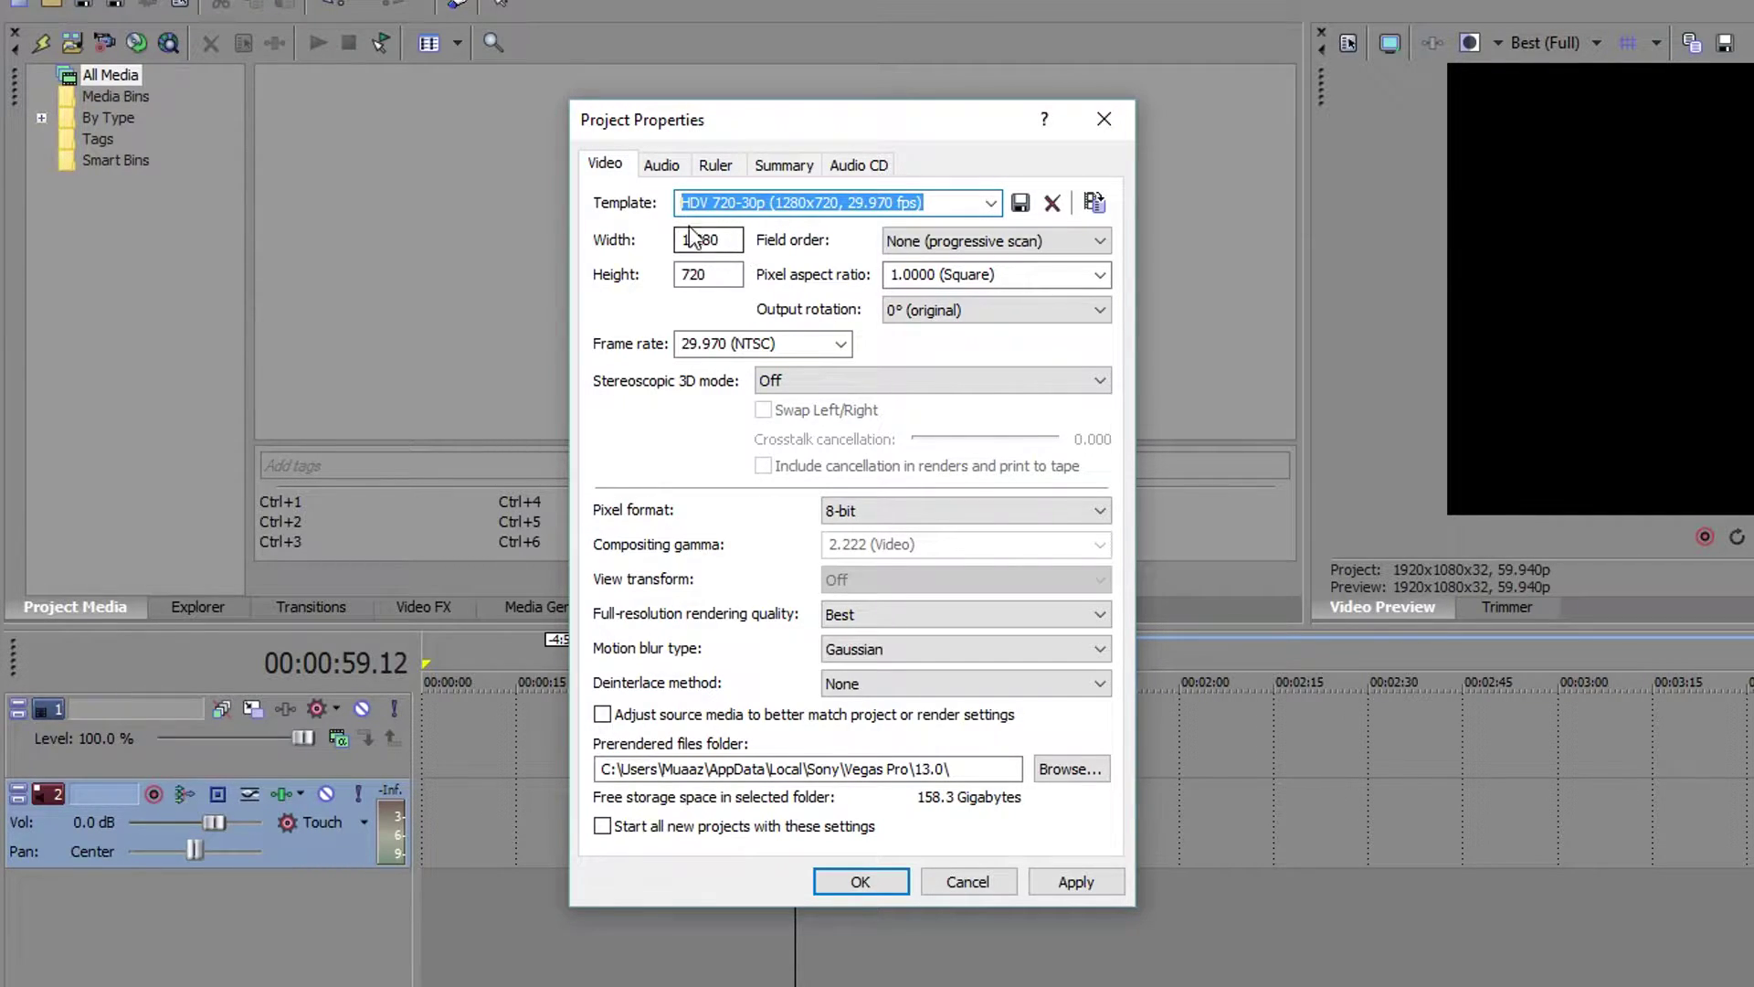
# Set the project's frame size to 1920 wide by 1080 high.
pyautogui.moveTo(736, 242); pyautogui.dragTo(639, 275)
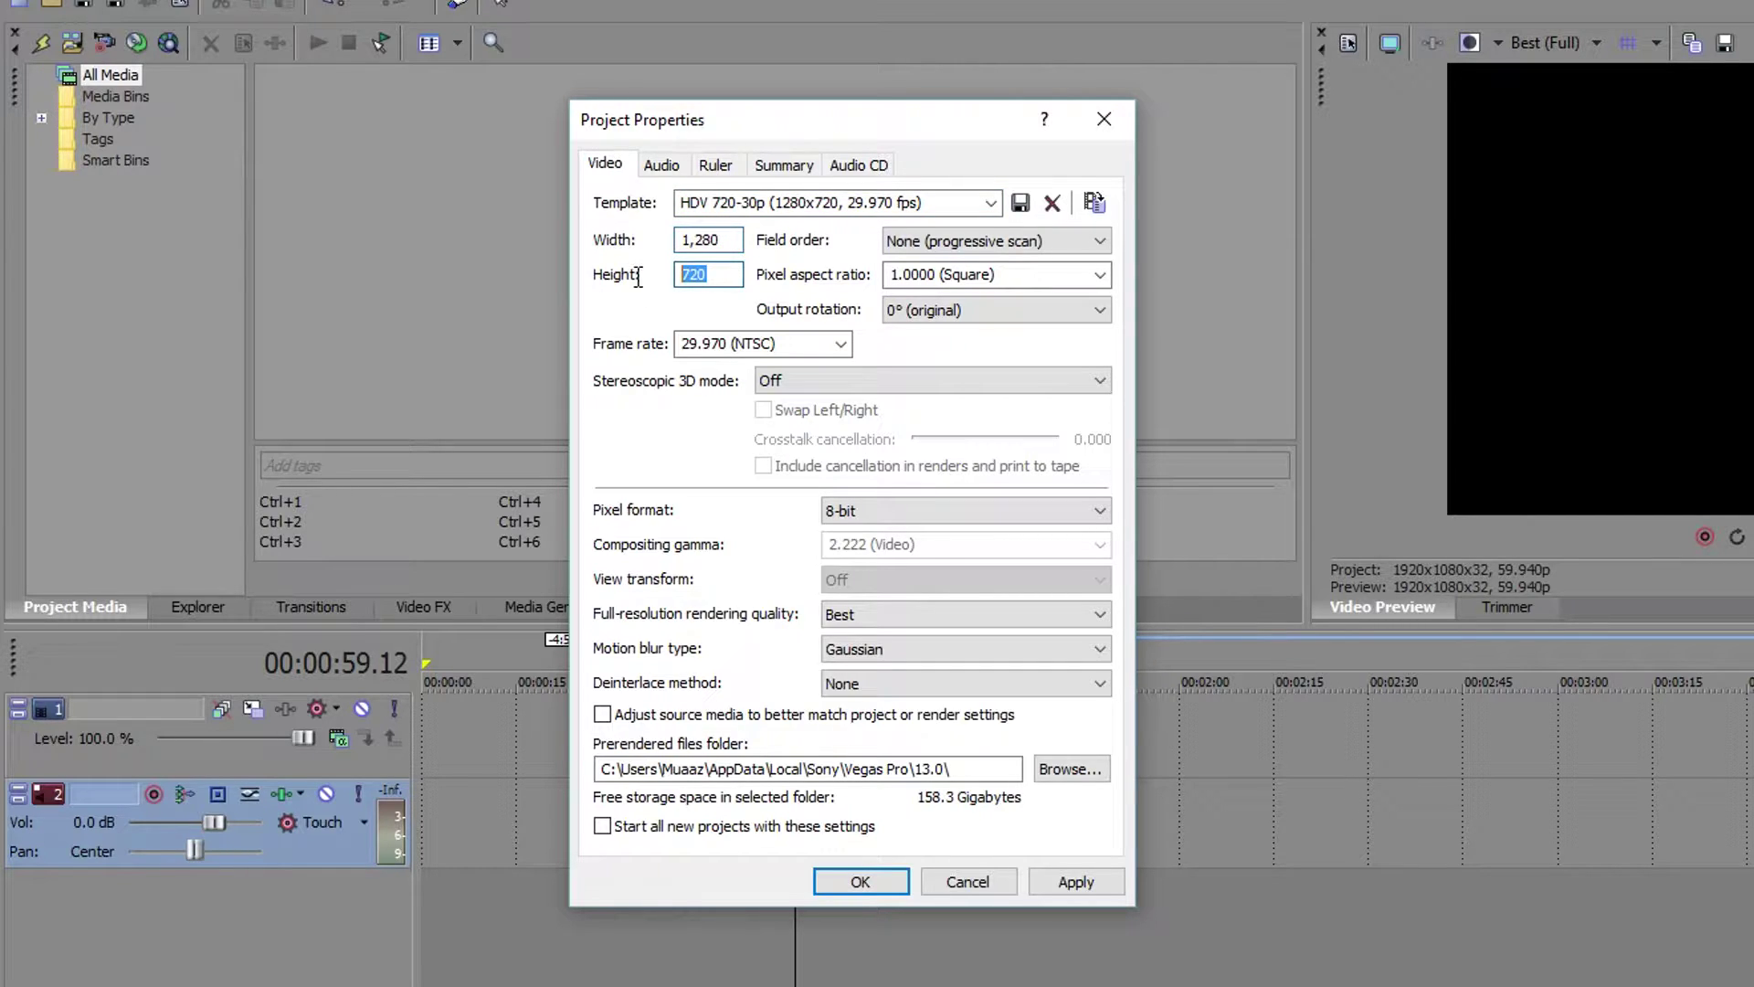
pyautogui.moveTo(731, 240); pyautogui.dragTo(617, 249)
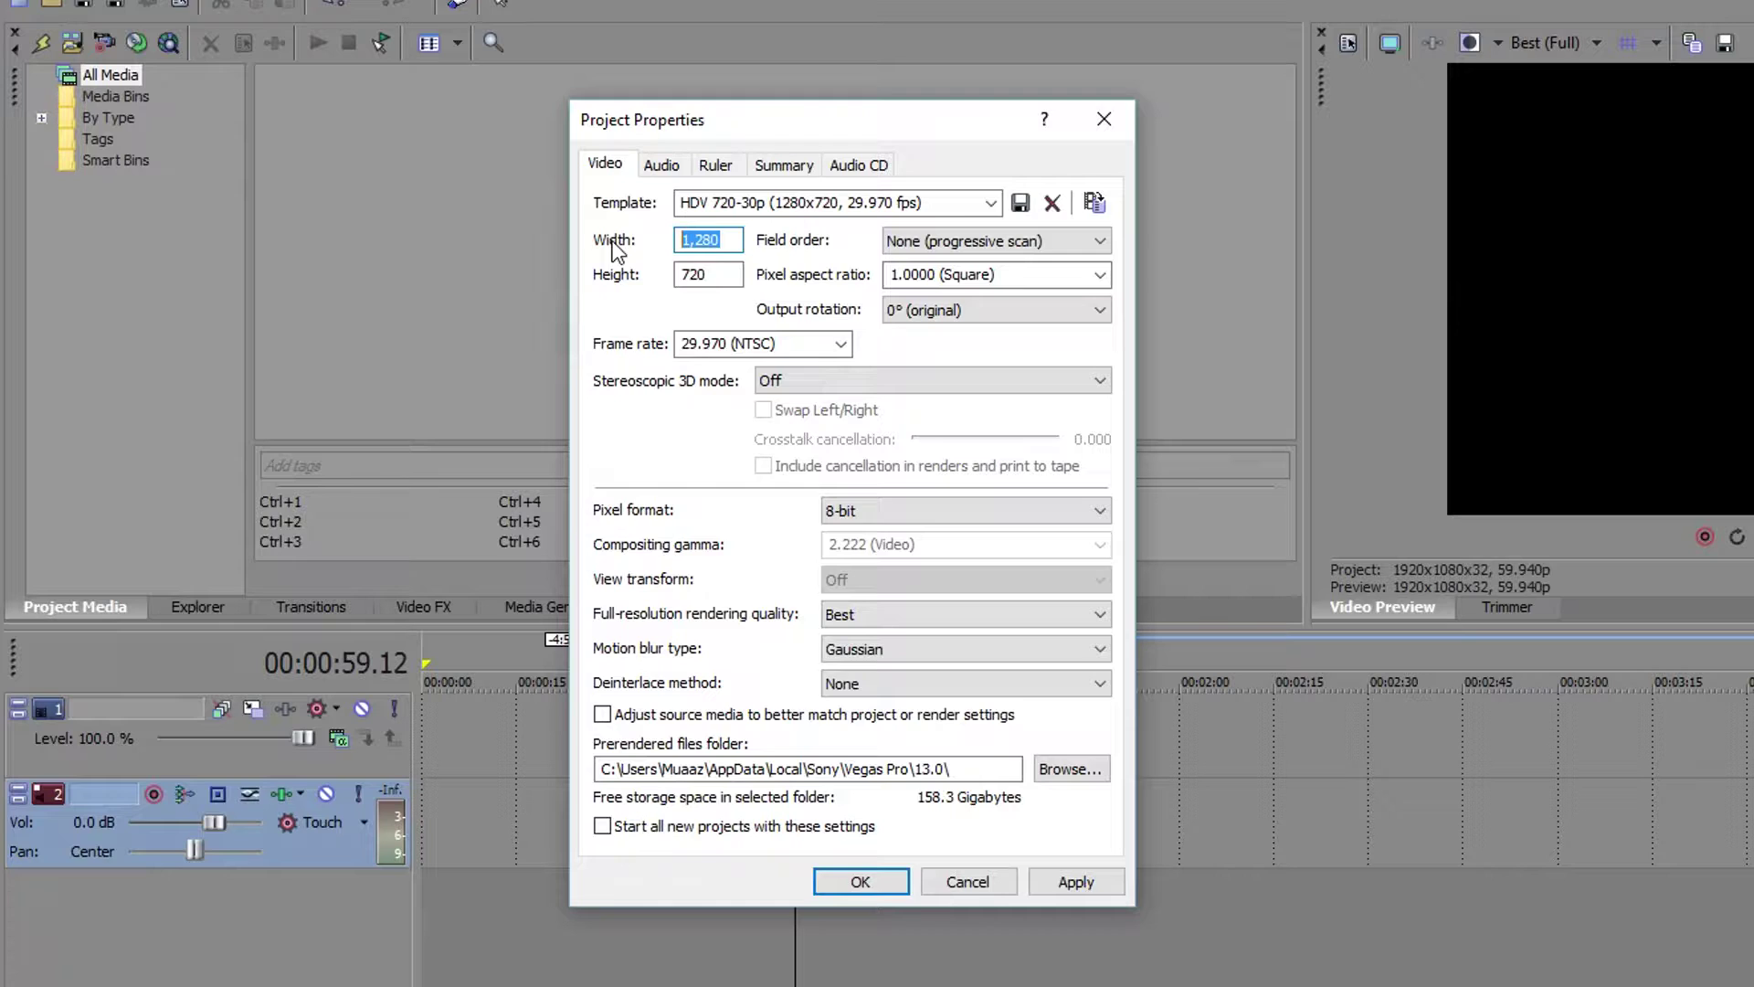
pyautogui.write('1920')
pyautogui.moveTo(722, 267); pyautogui.dragTo(604, 248)
pyautogui.write('1080')
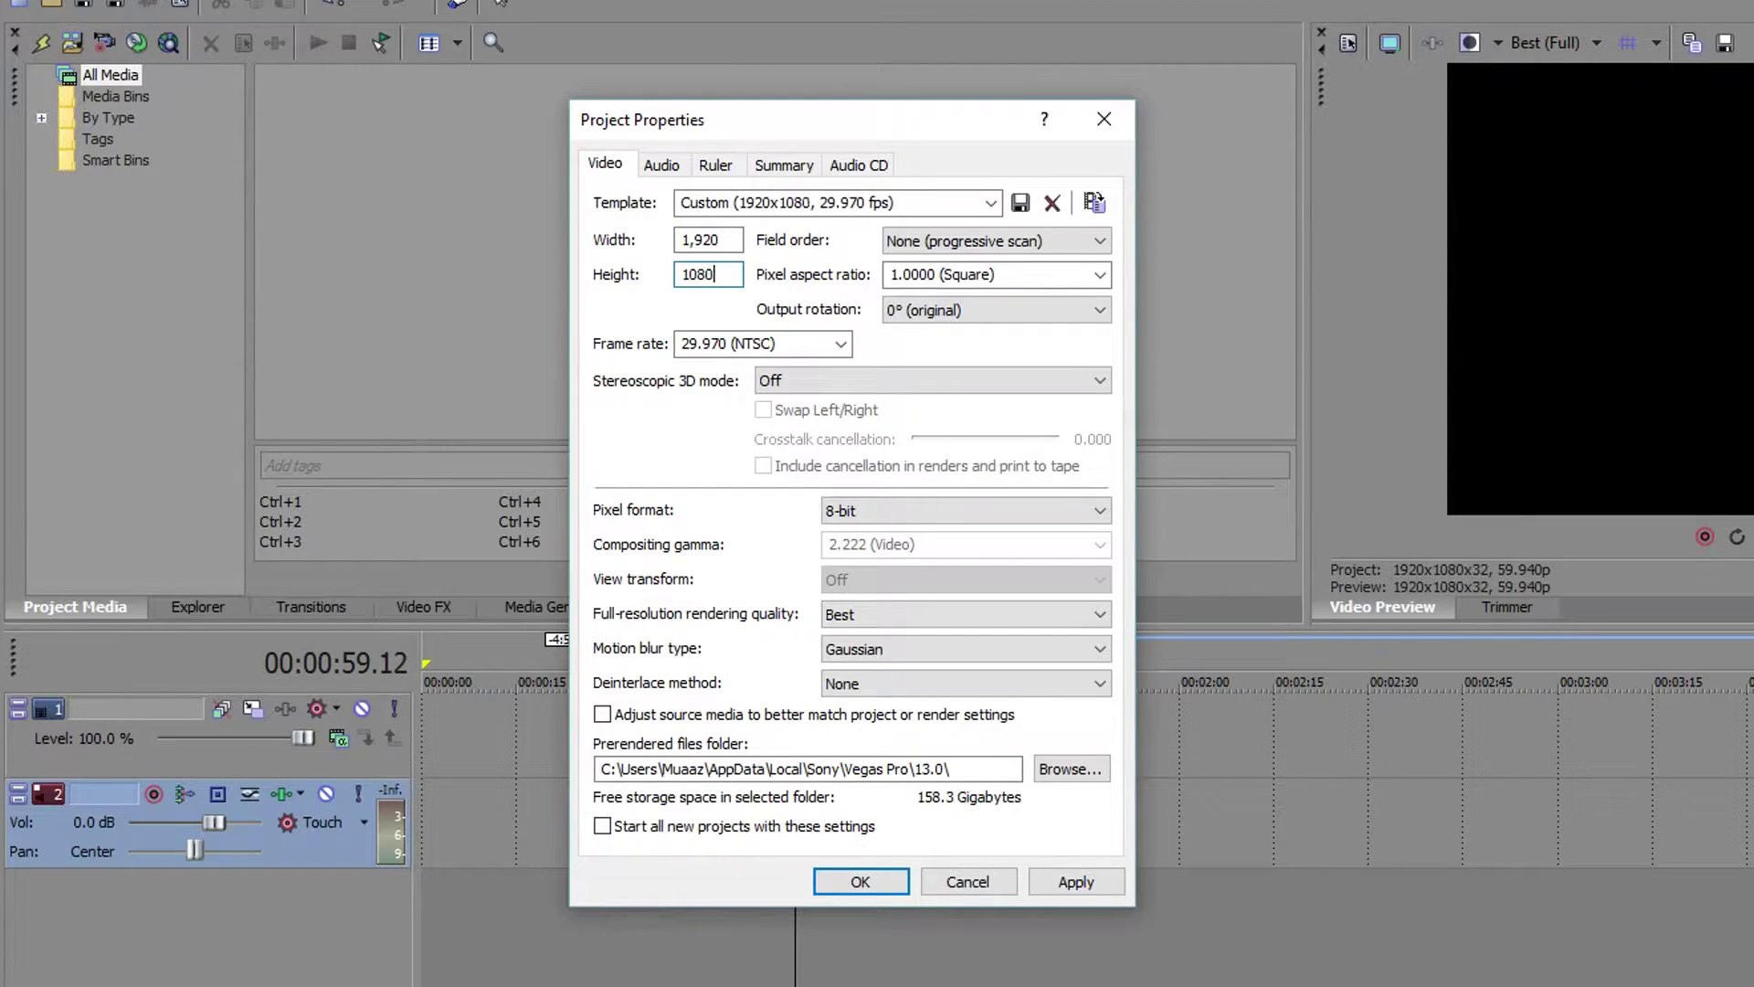
pyautogui.hotkey('shift', 'Tab')
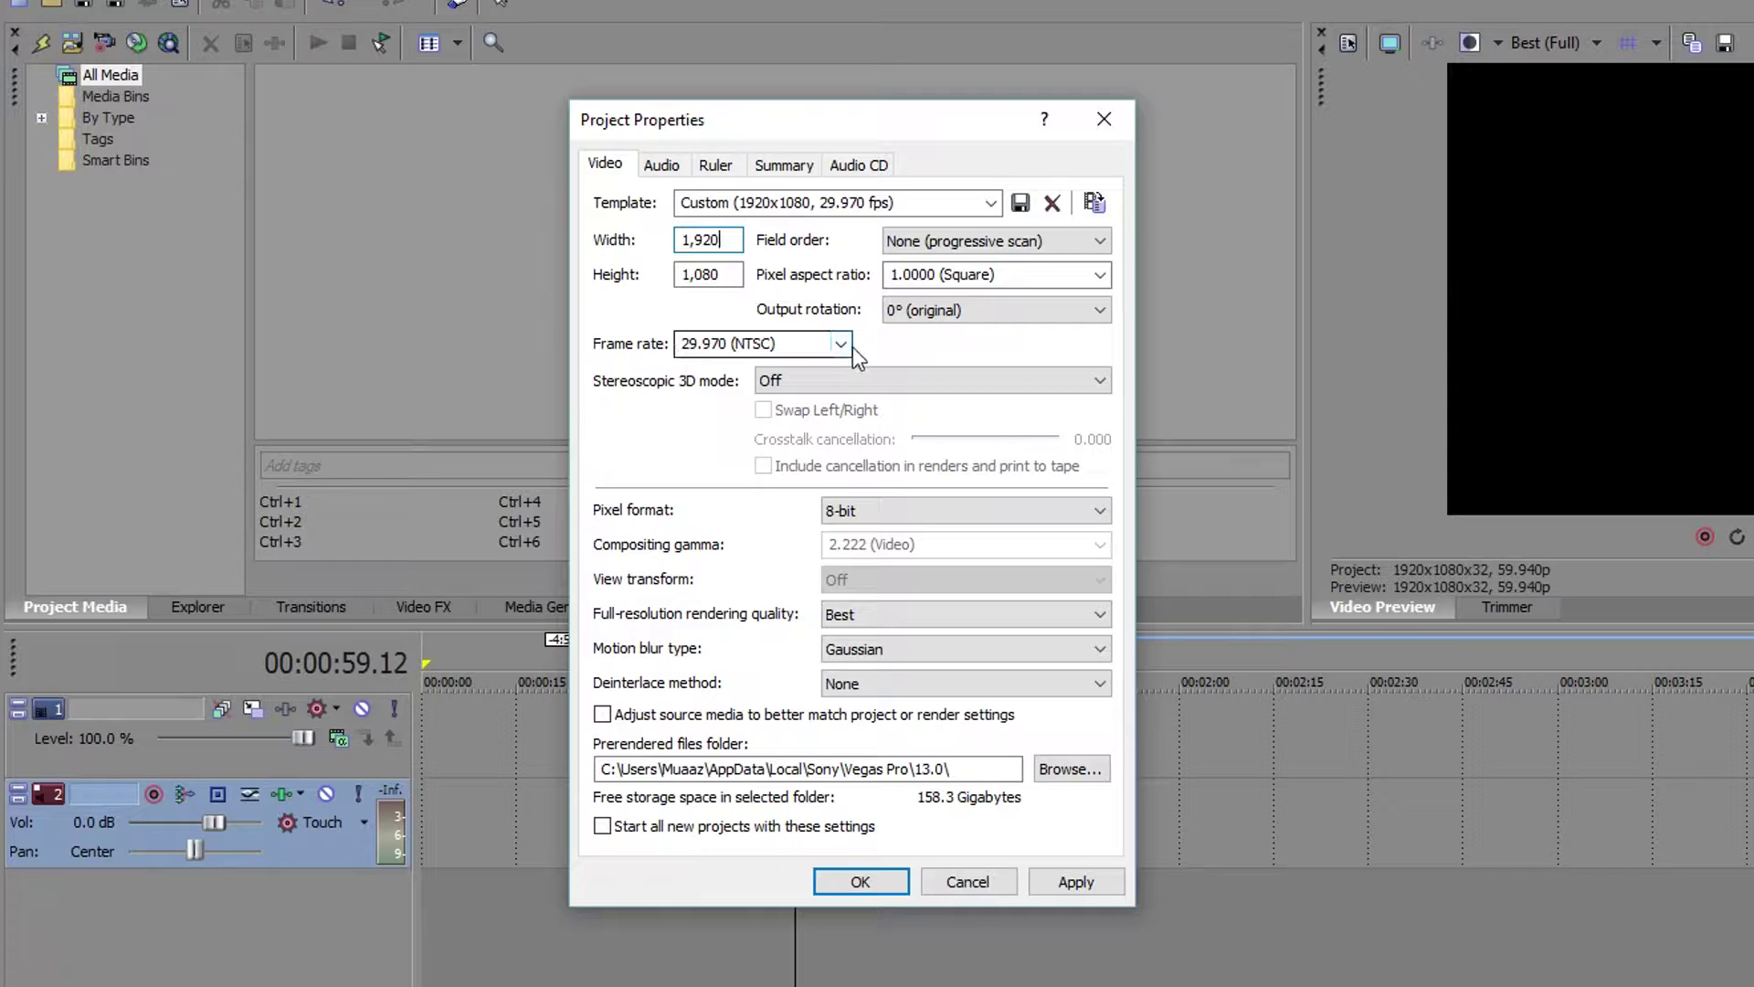
# Set the project frame rate to 59.940 (Double NTSC), also trying a custom value of 60 before settling on it.
pyautogui.click(841, 346)
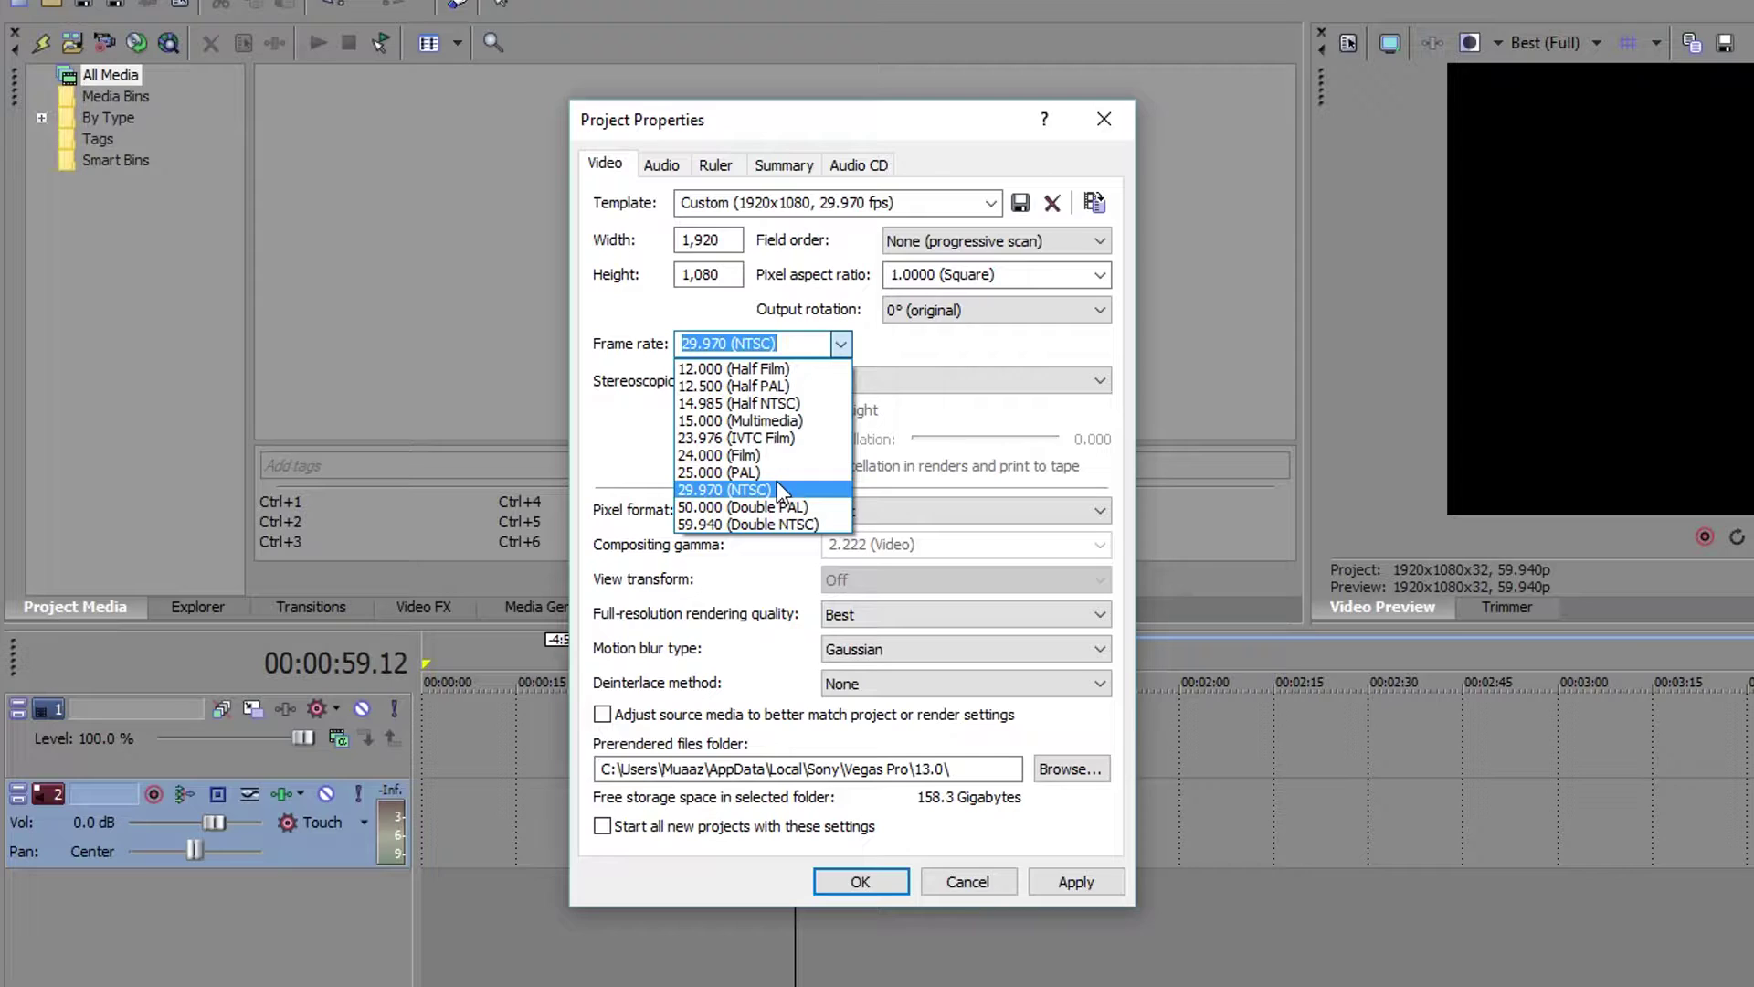
pyautogui.click(751, 524)
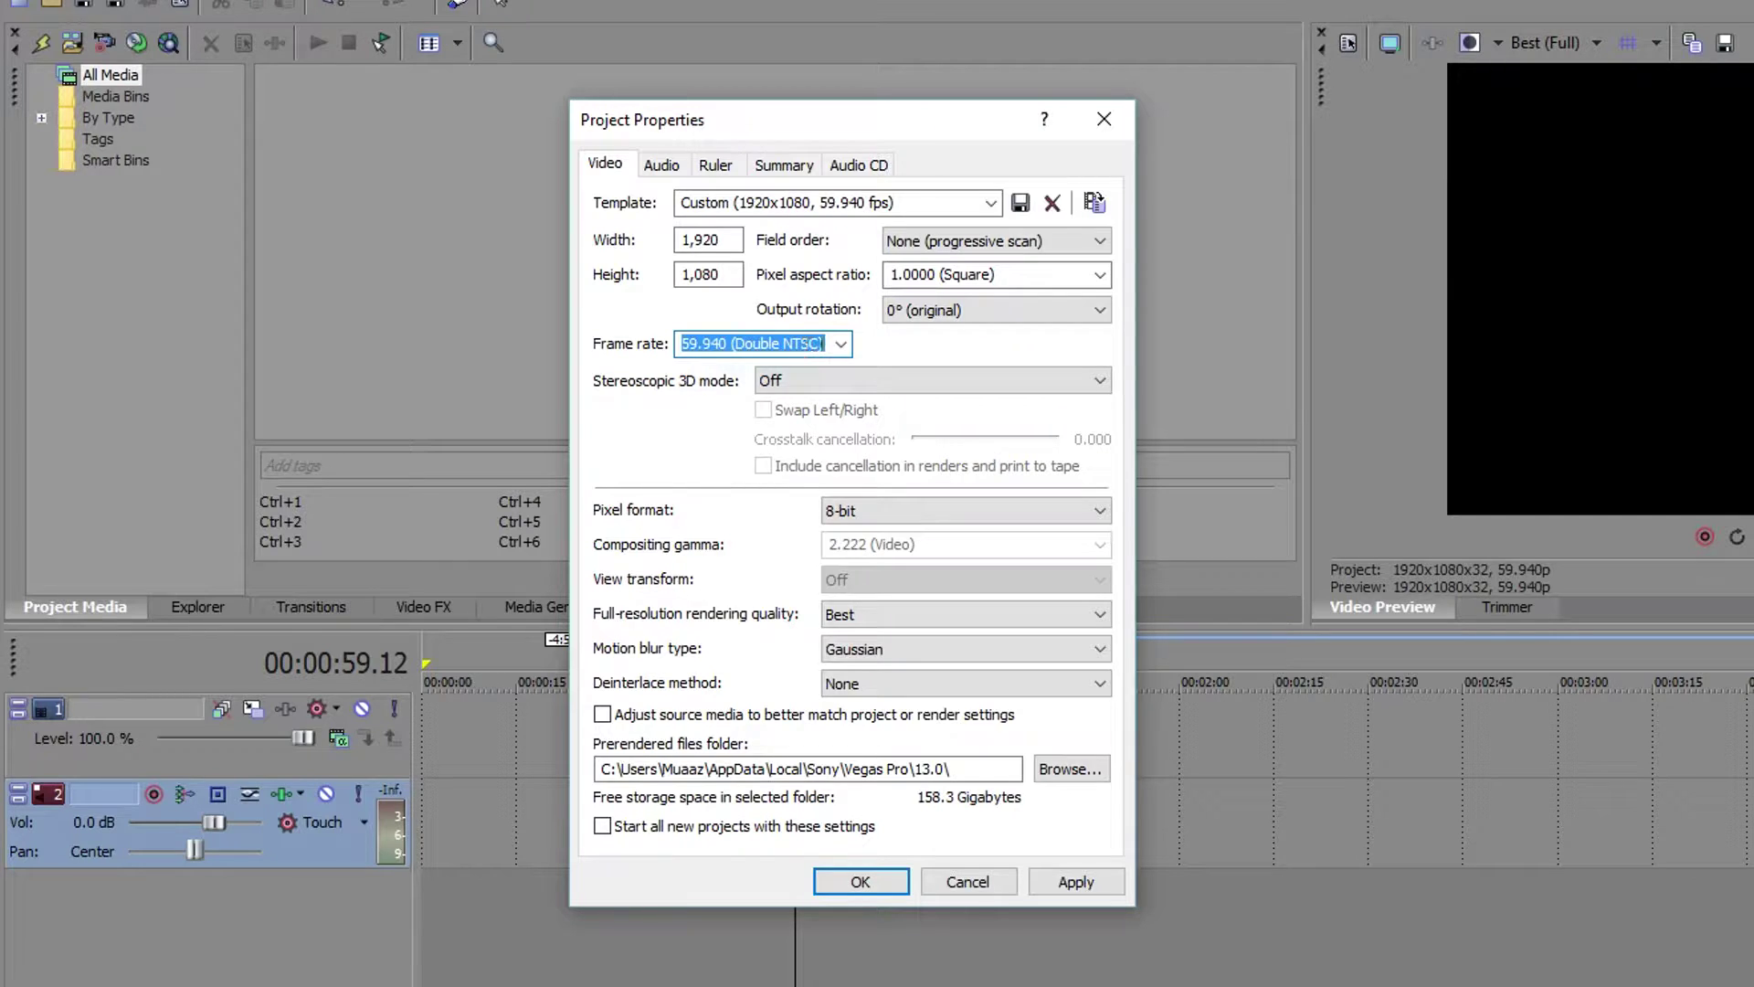
pyautogui.write('60')
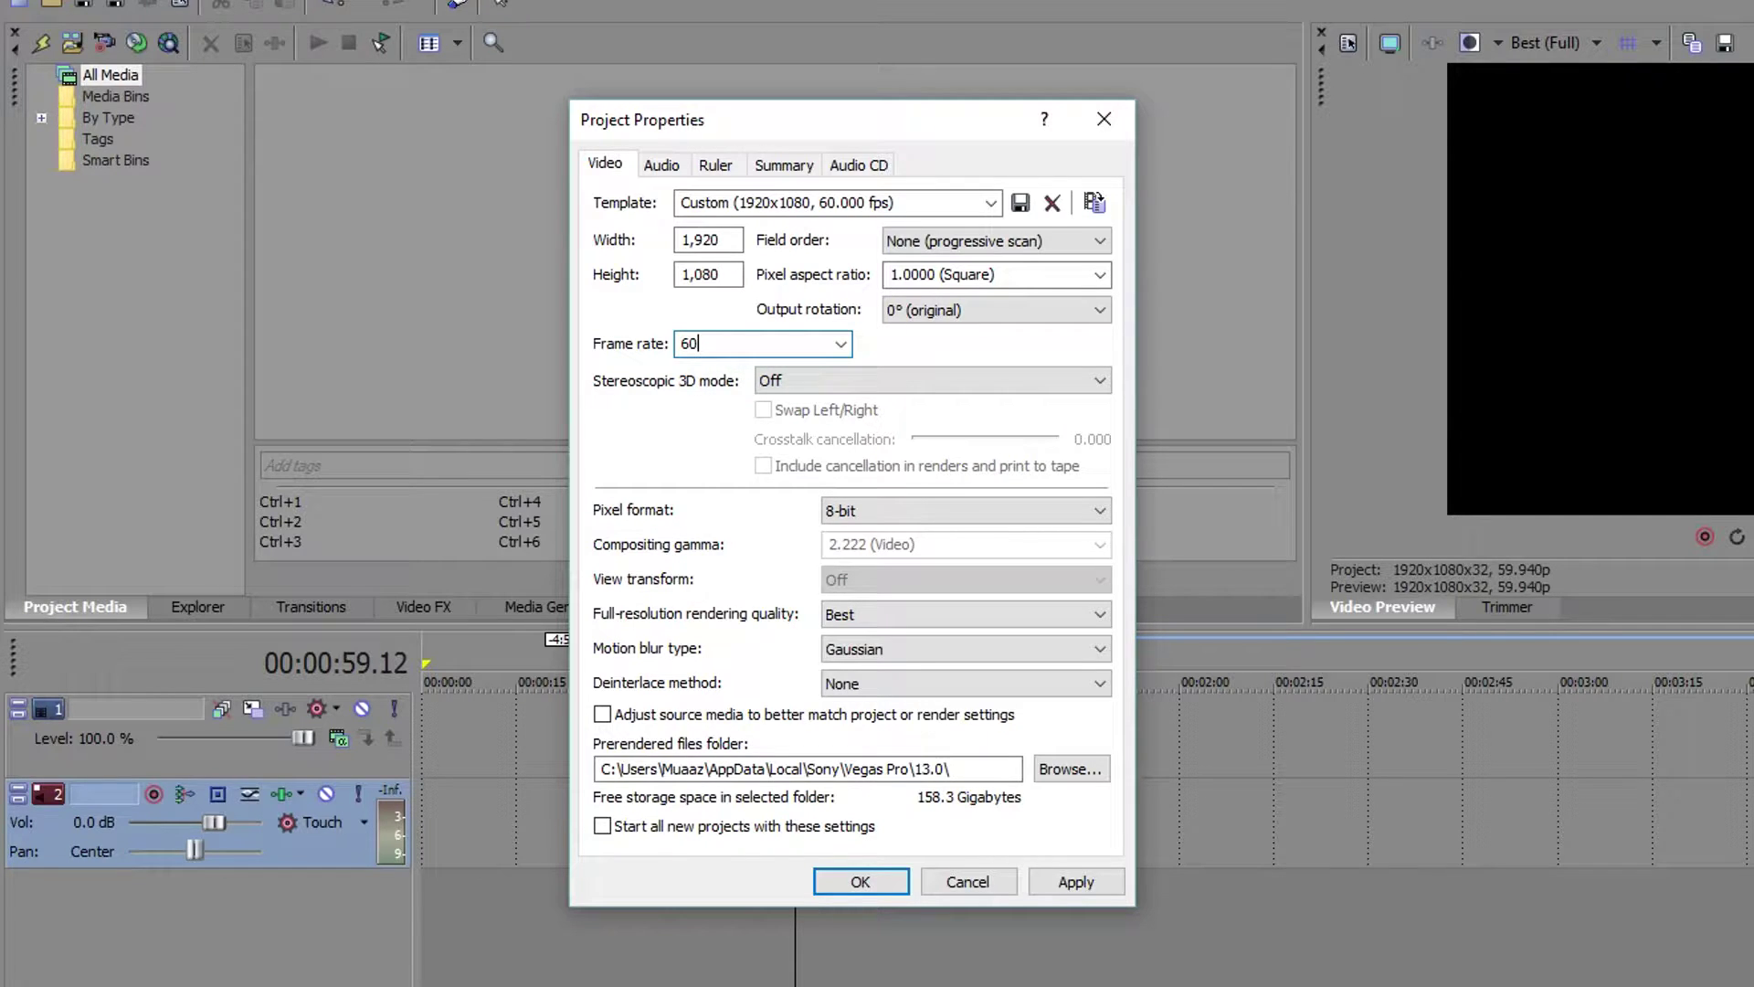
pyautogui.click(841, 347)
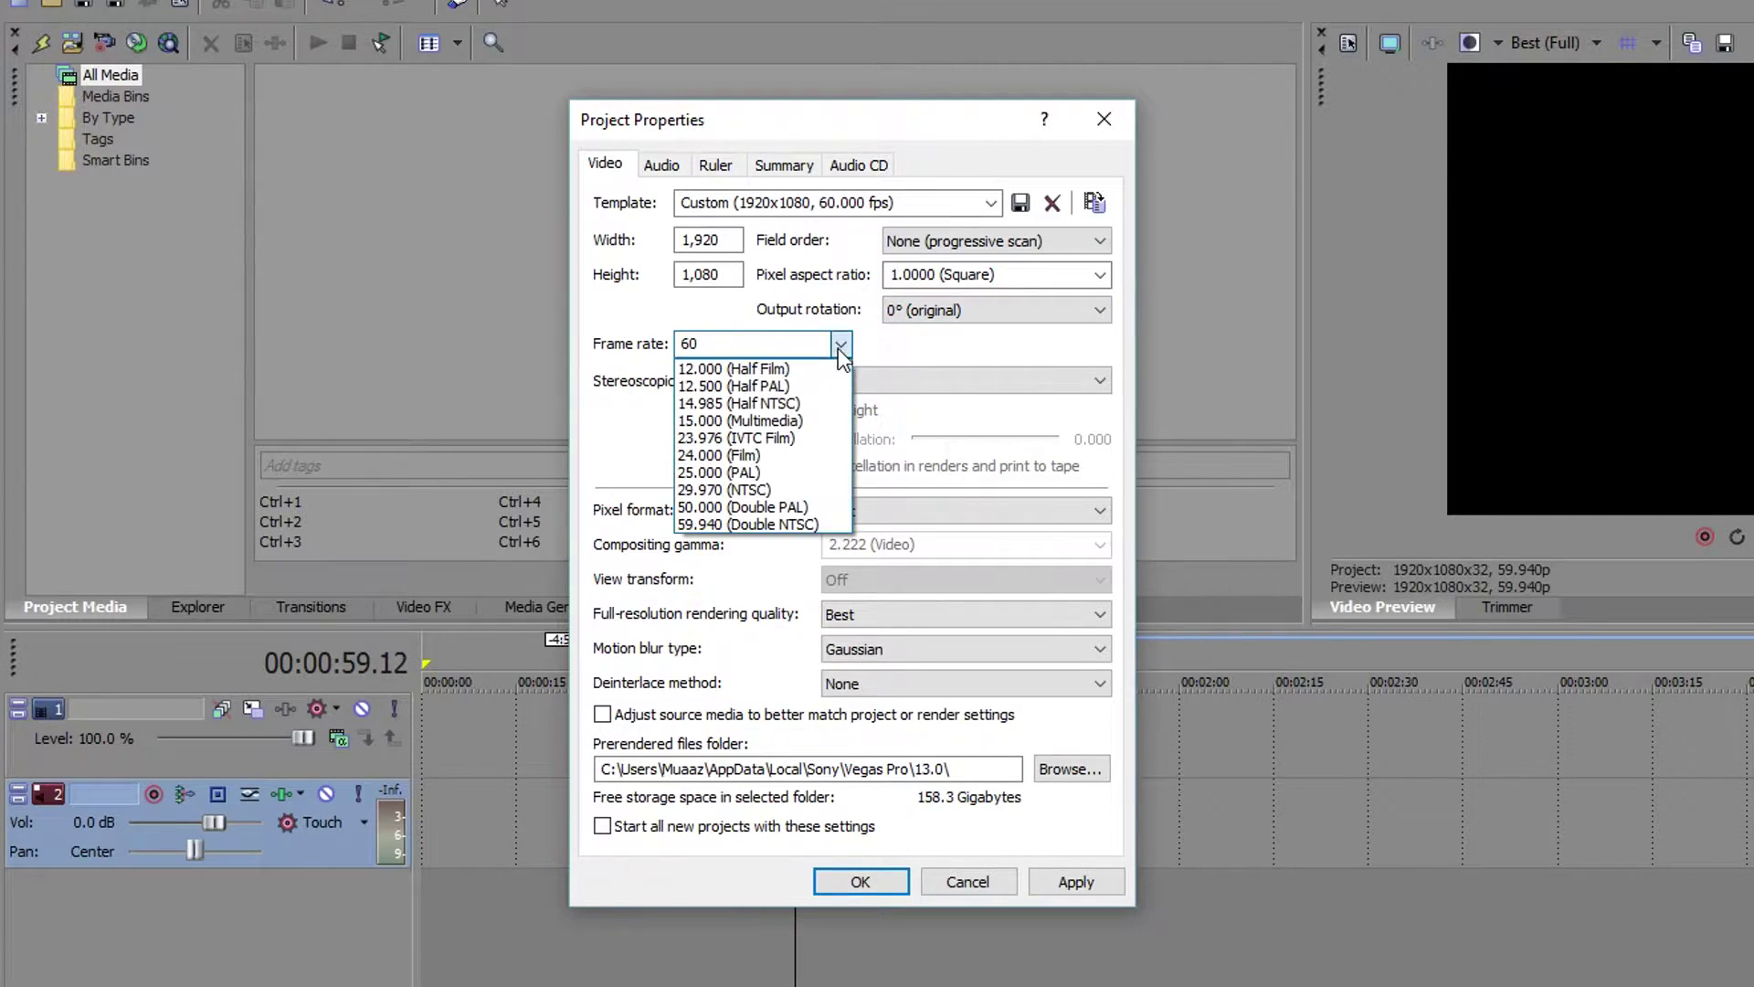
pyautogui.click(766, 525)
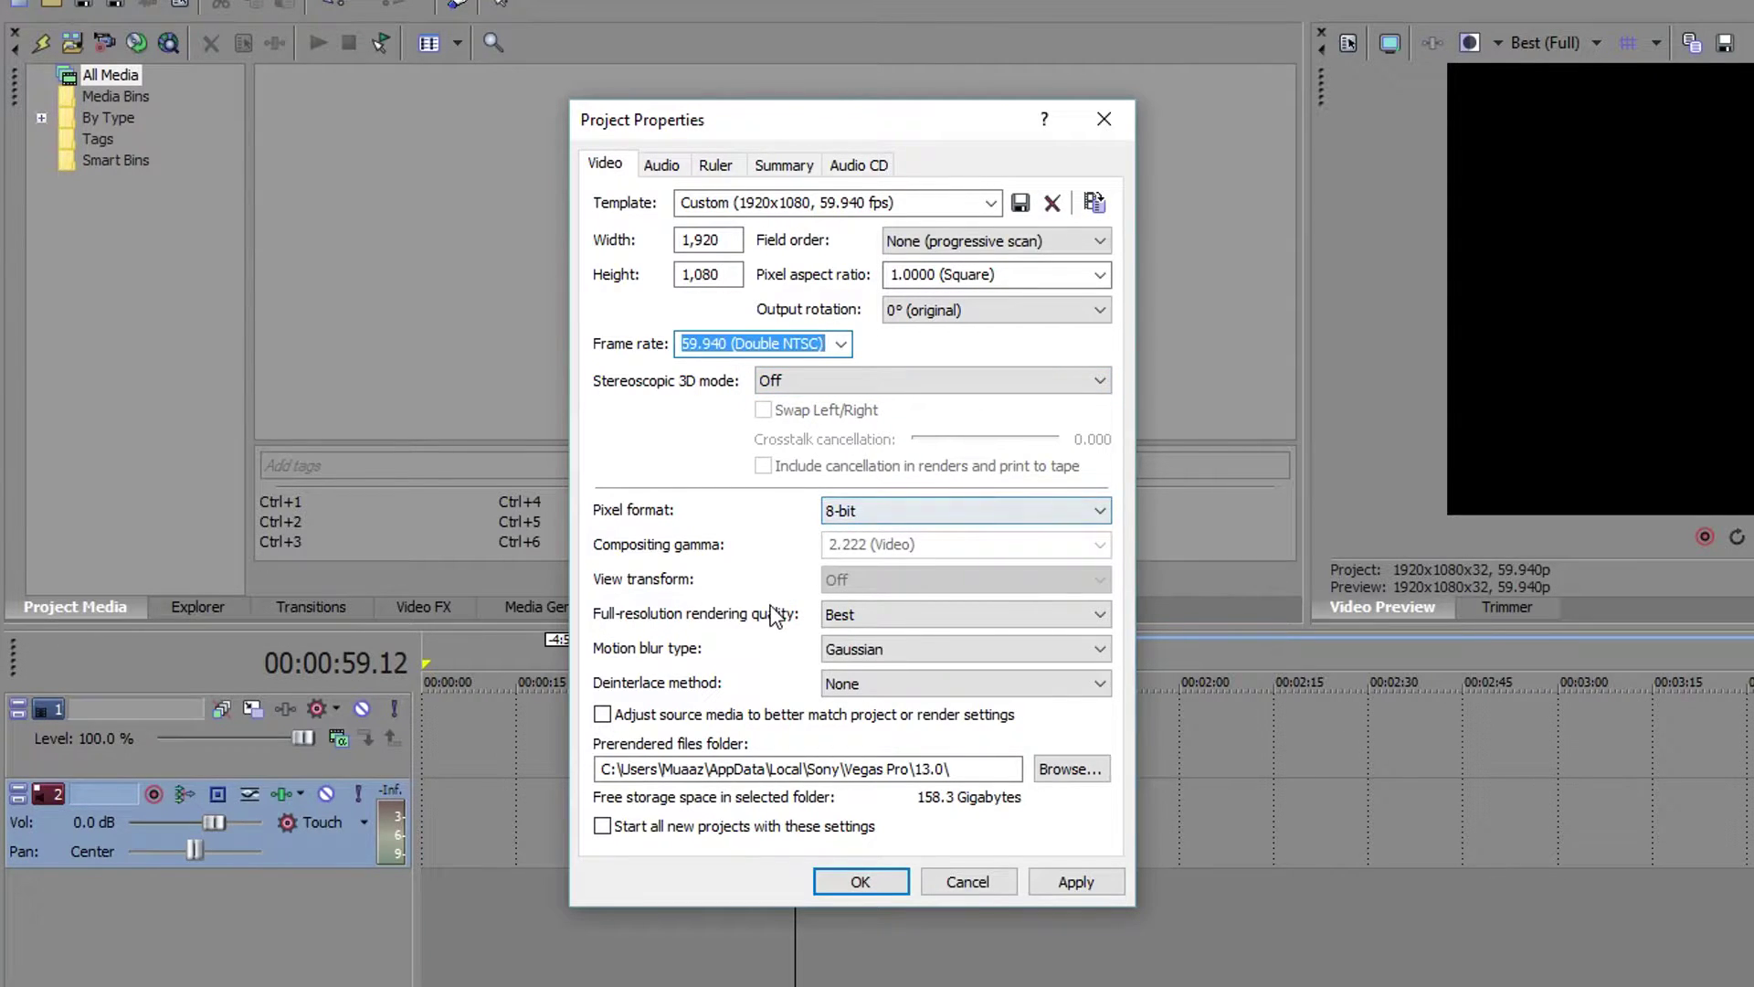
# Keep the full-resolution rendering quality at Best and make all new projects start with these settings.
pyautogui.click(879, 617)
pyautogui.click(853, 612)
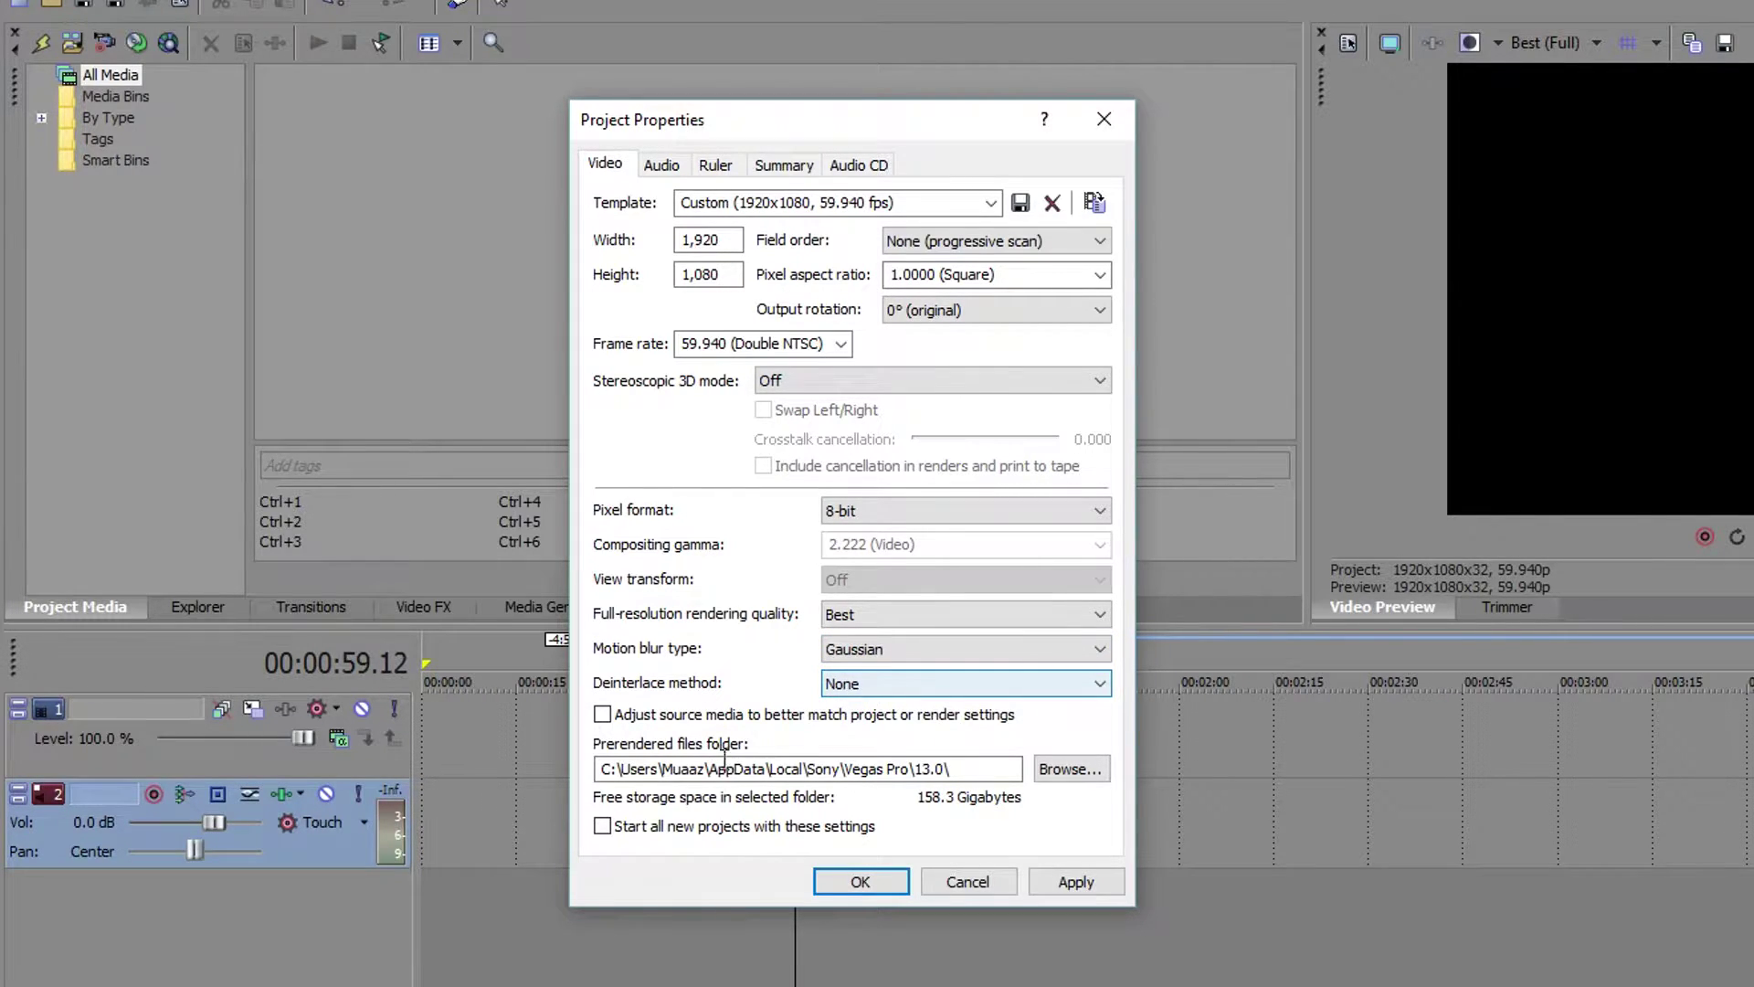
pyautogui.click(605, 829)
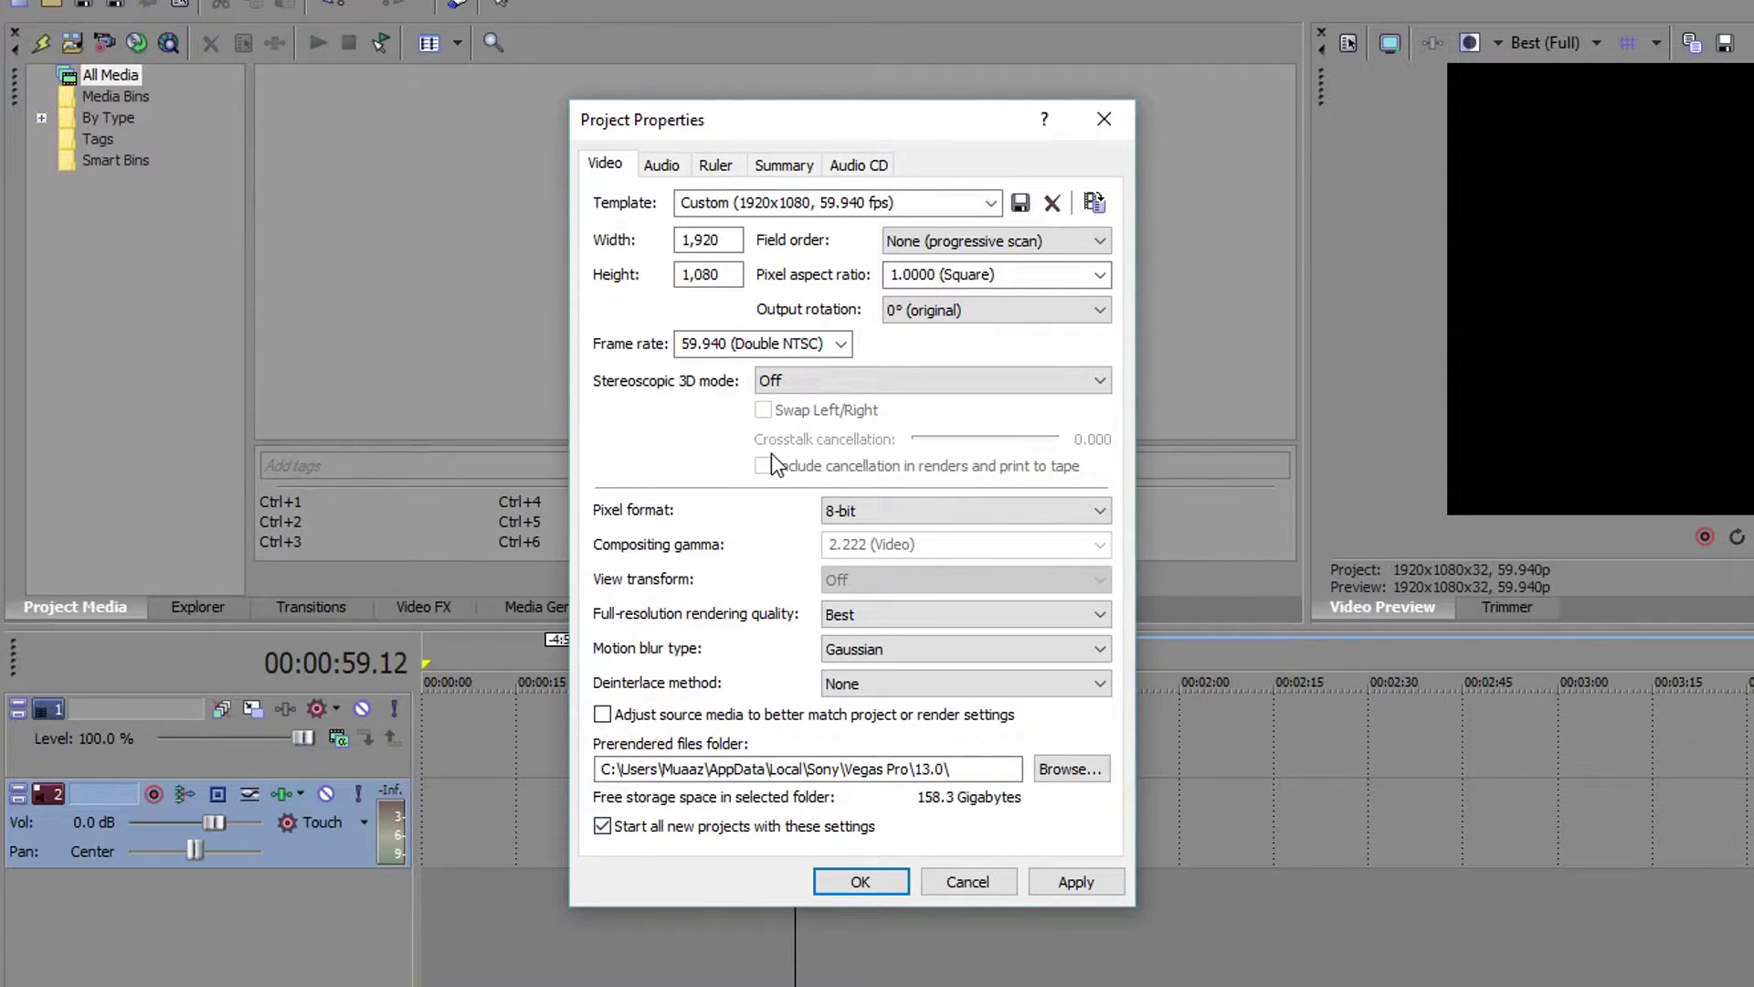
# Set the project's audio sample rate to 48,000 Hz, keeping the bit depth at 16 and the resample and stretch quality at Best.
pyautogui.click(677, 168)
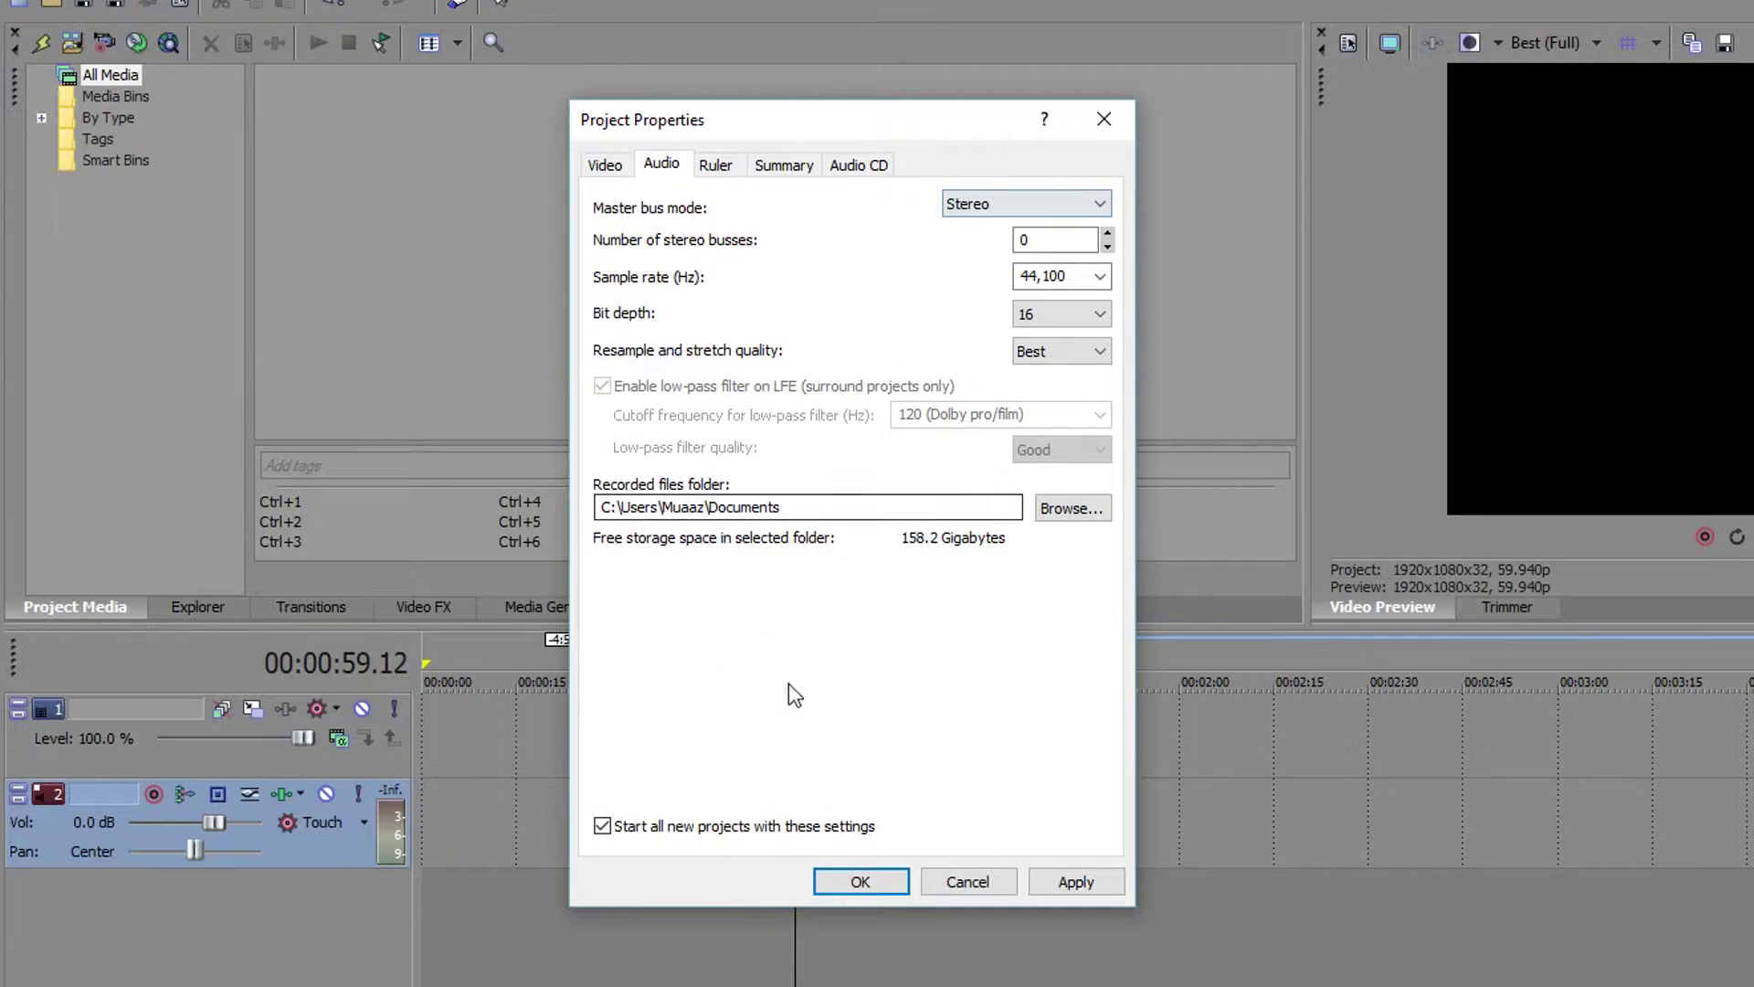
pyautogui.click(1103, 274)
pyautogui.click(1106, 273)
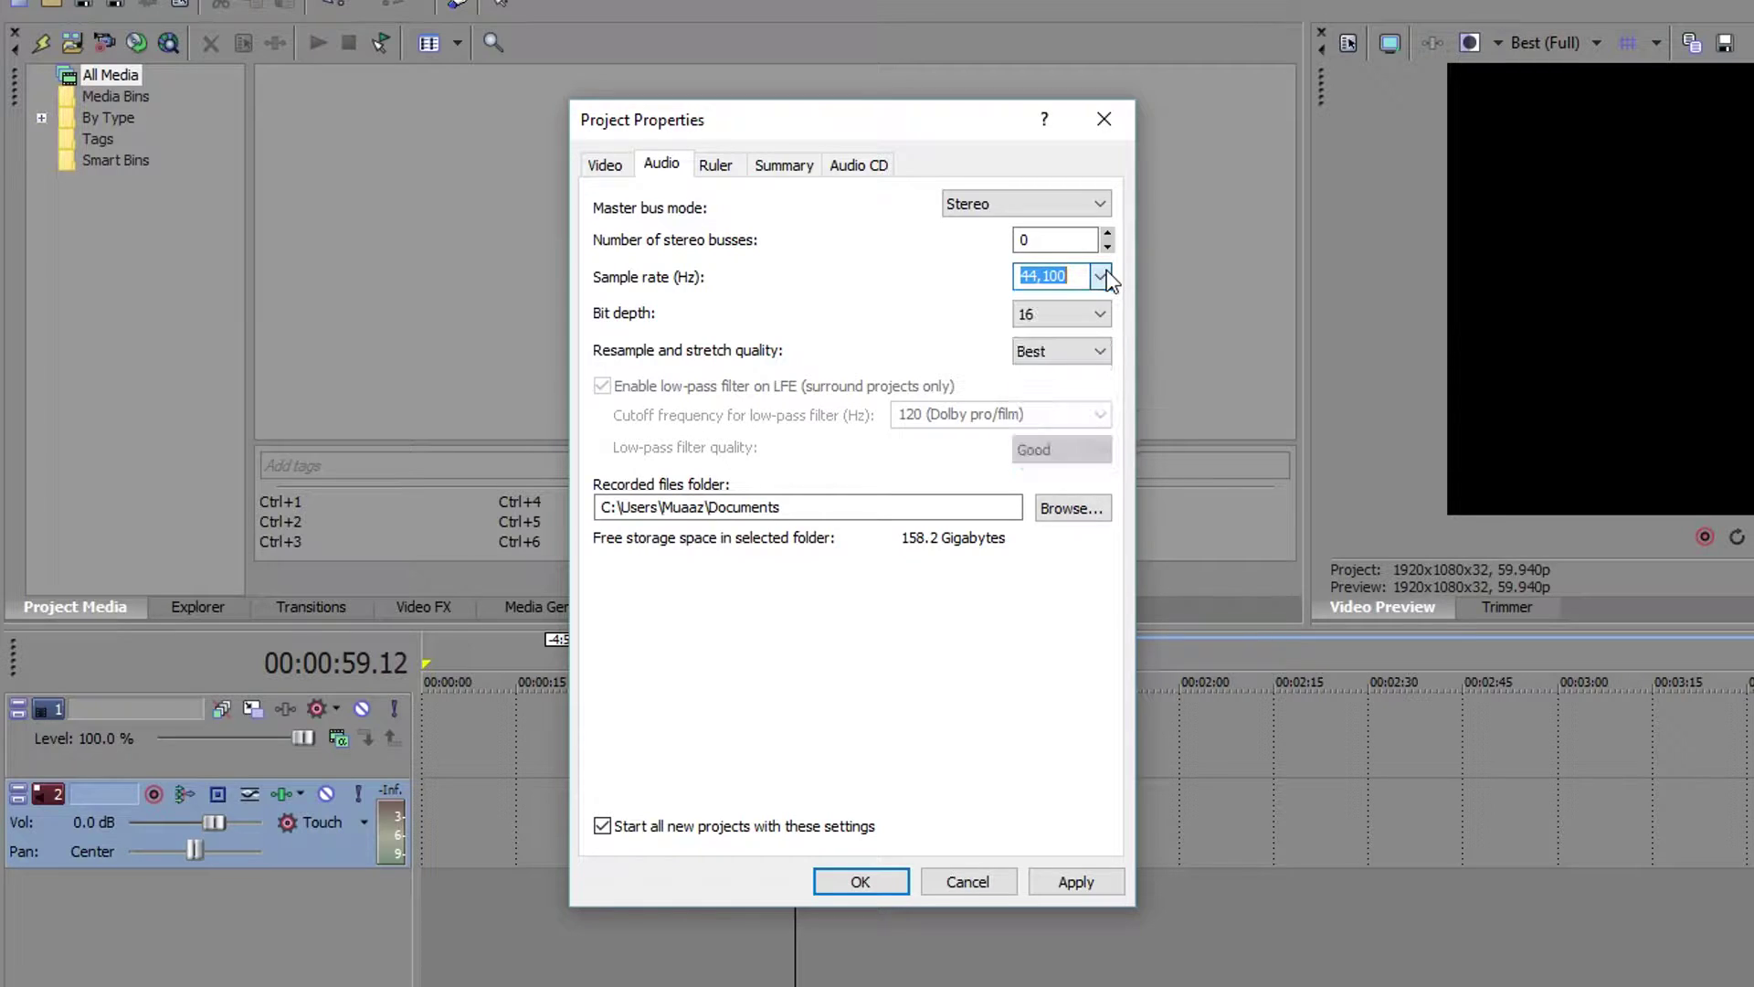
pyautogui.click(1104, 274)
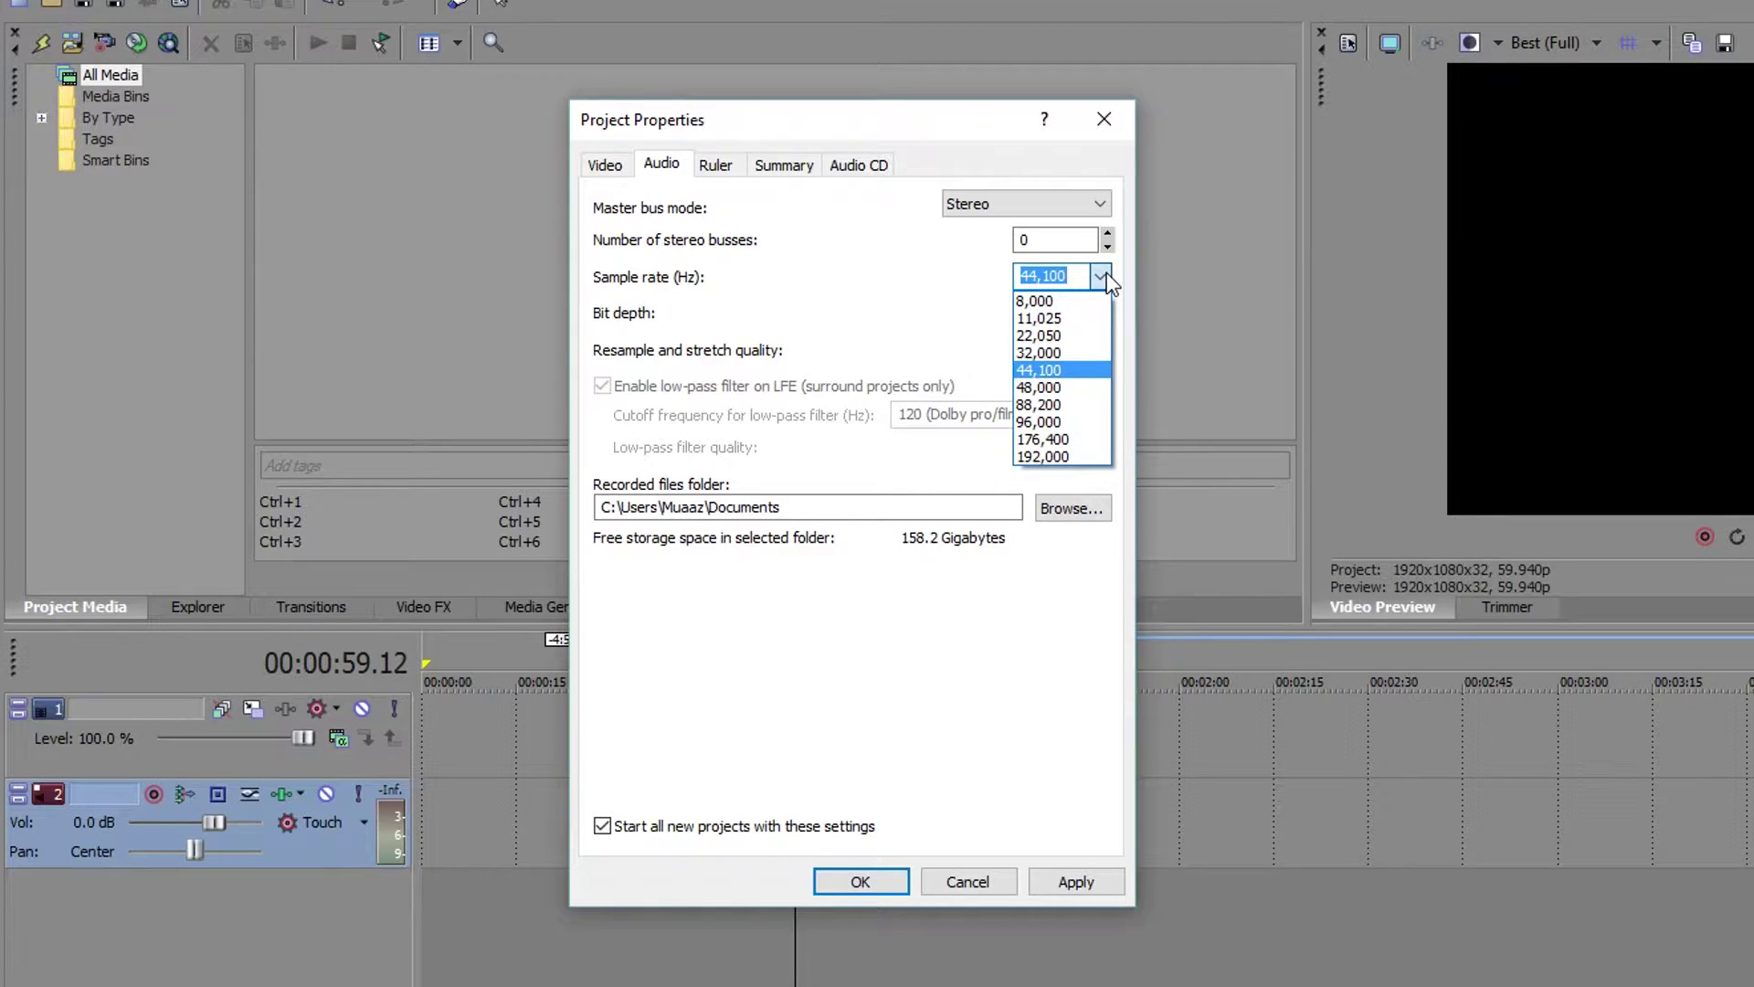
pyautogui.click(1055, 386)
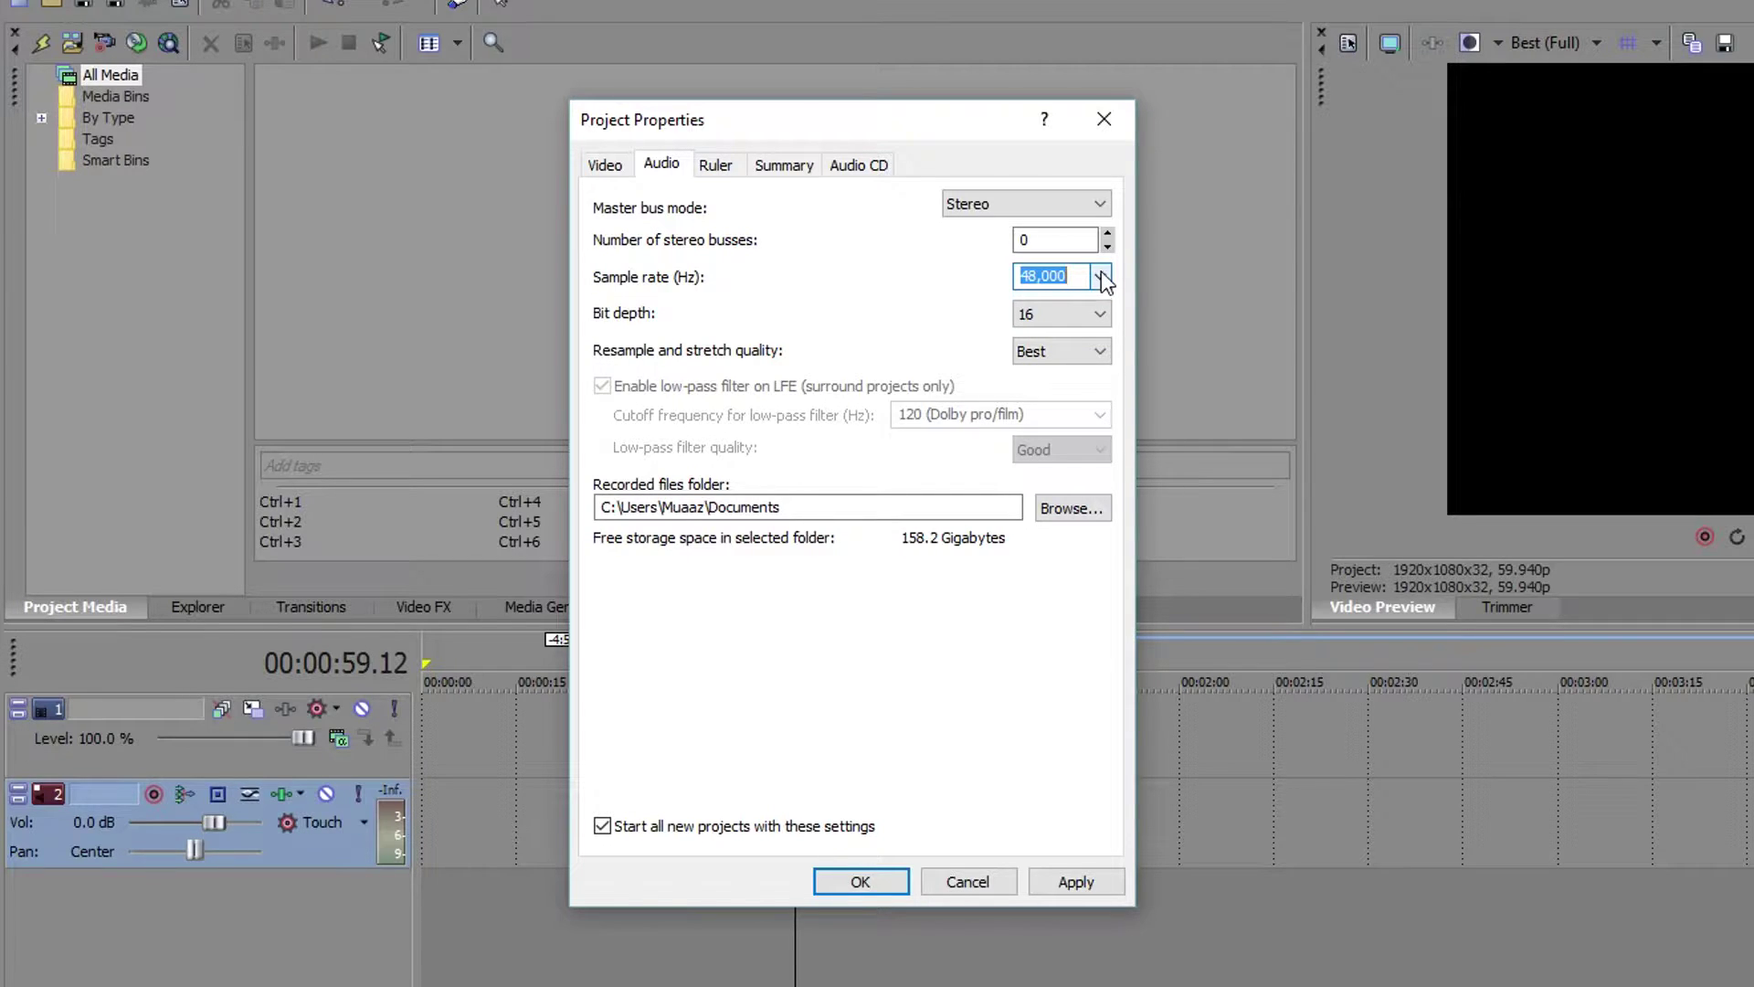
pyautogui.click(1099, 353)
pyautogui.click(1101, 356)
pyautogui.click(1104, 317)
pyautogui.click(1108, 320)
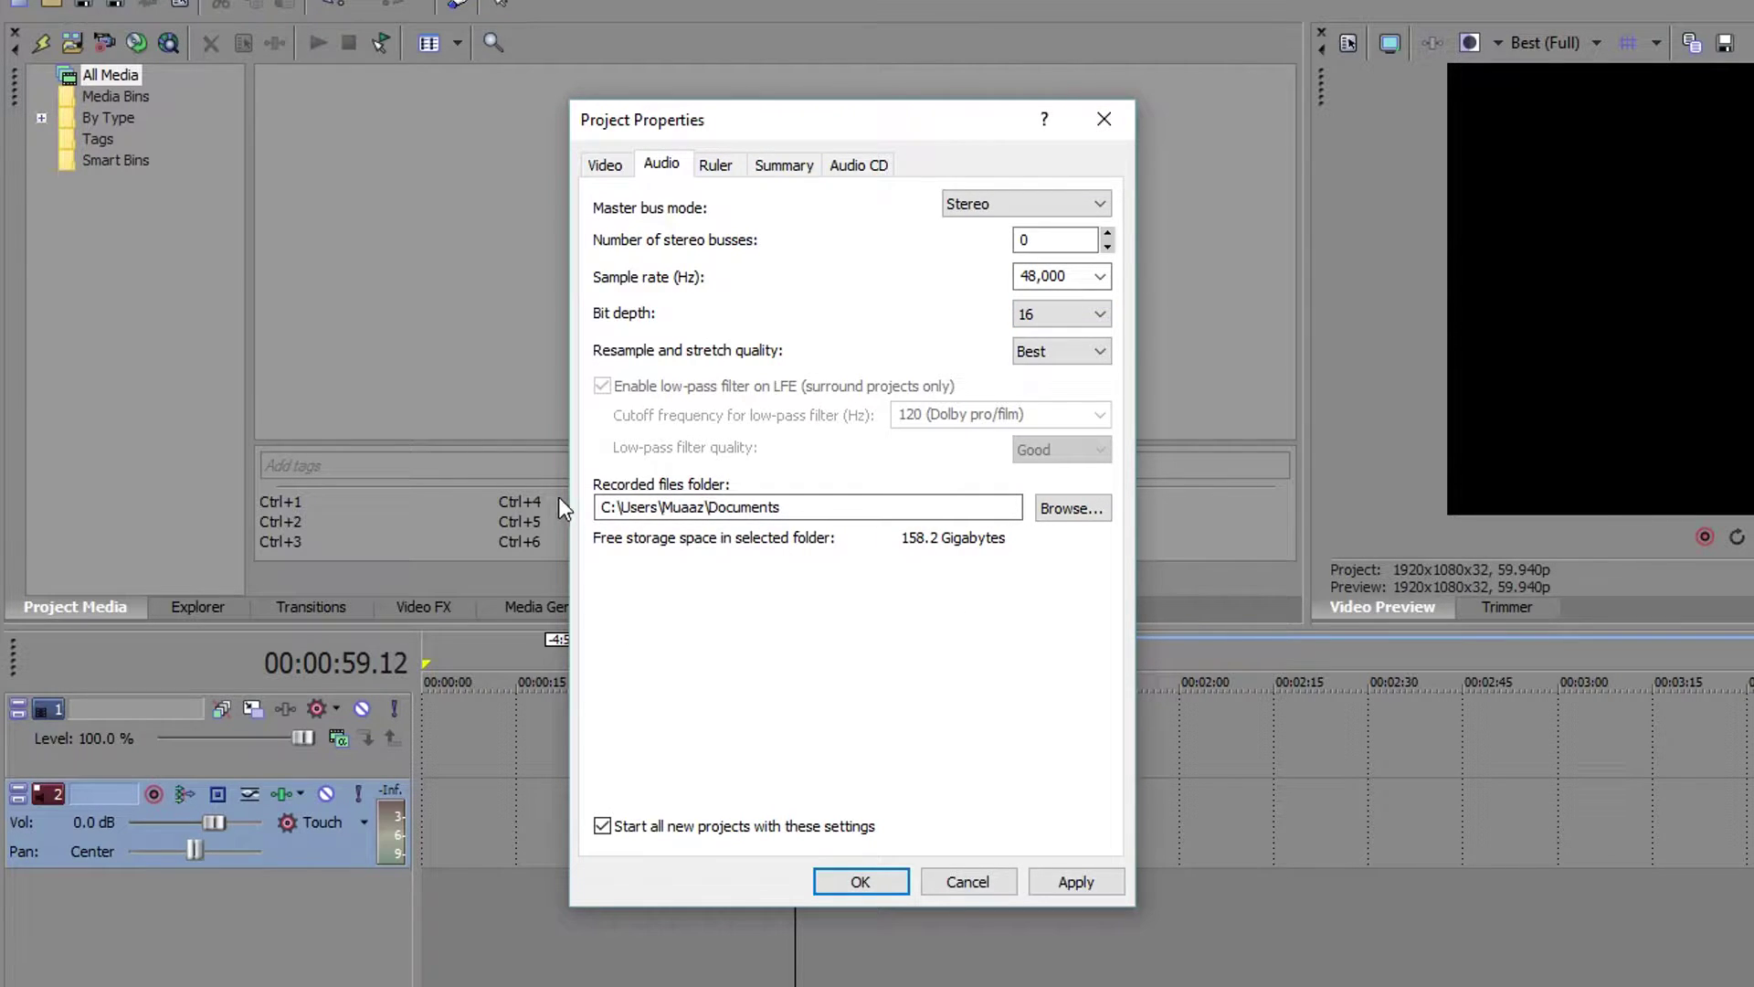
# Check the remaining project property pages, including the ruler settings, and apply the project properties.
pyautogui.click(784, 166)
pyautogui.click(834, 176)
pyautogui.click(788, 169)
pyautogui.click(714, 168)
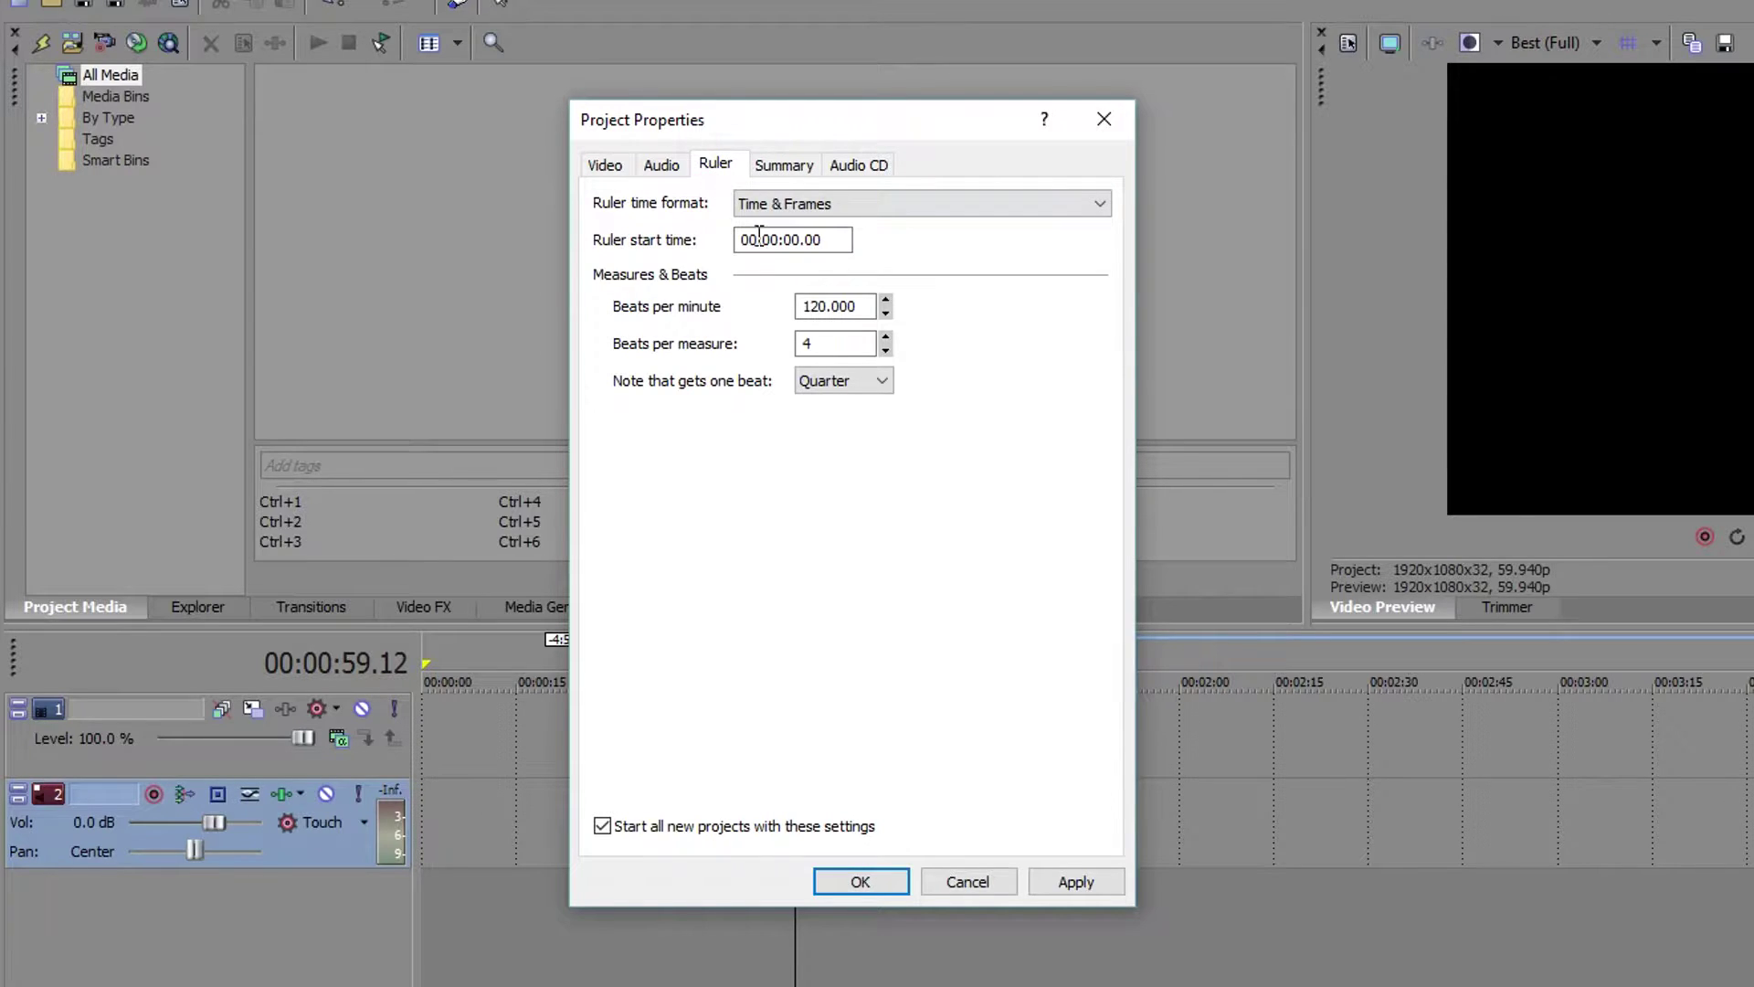
pyautogui.click(663, 168)
pyautogui.click(606, 167)
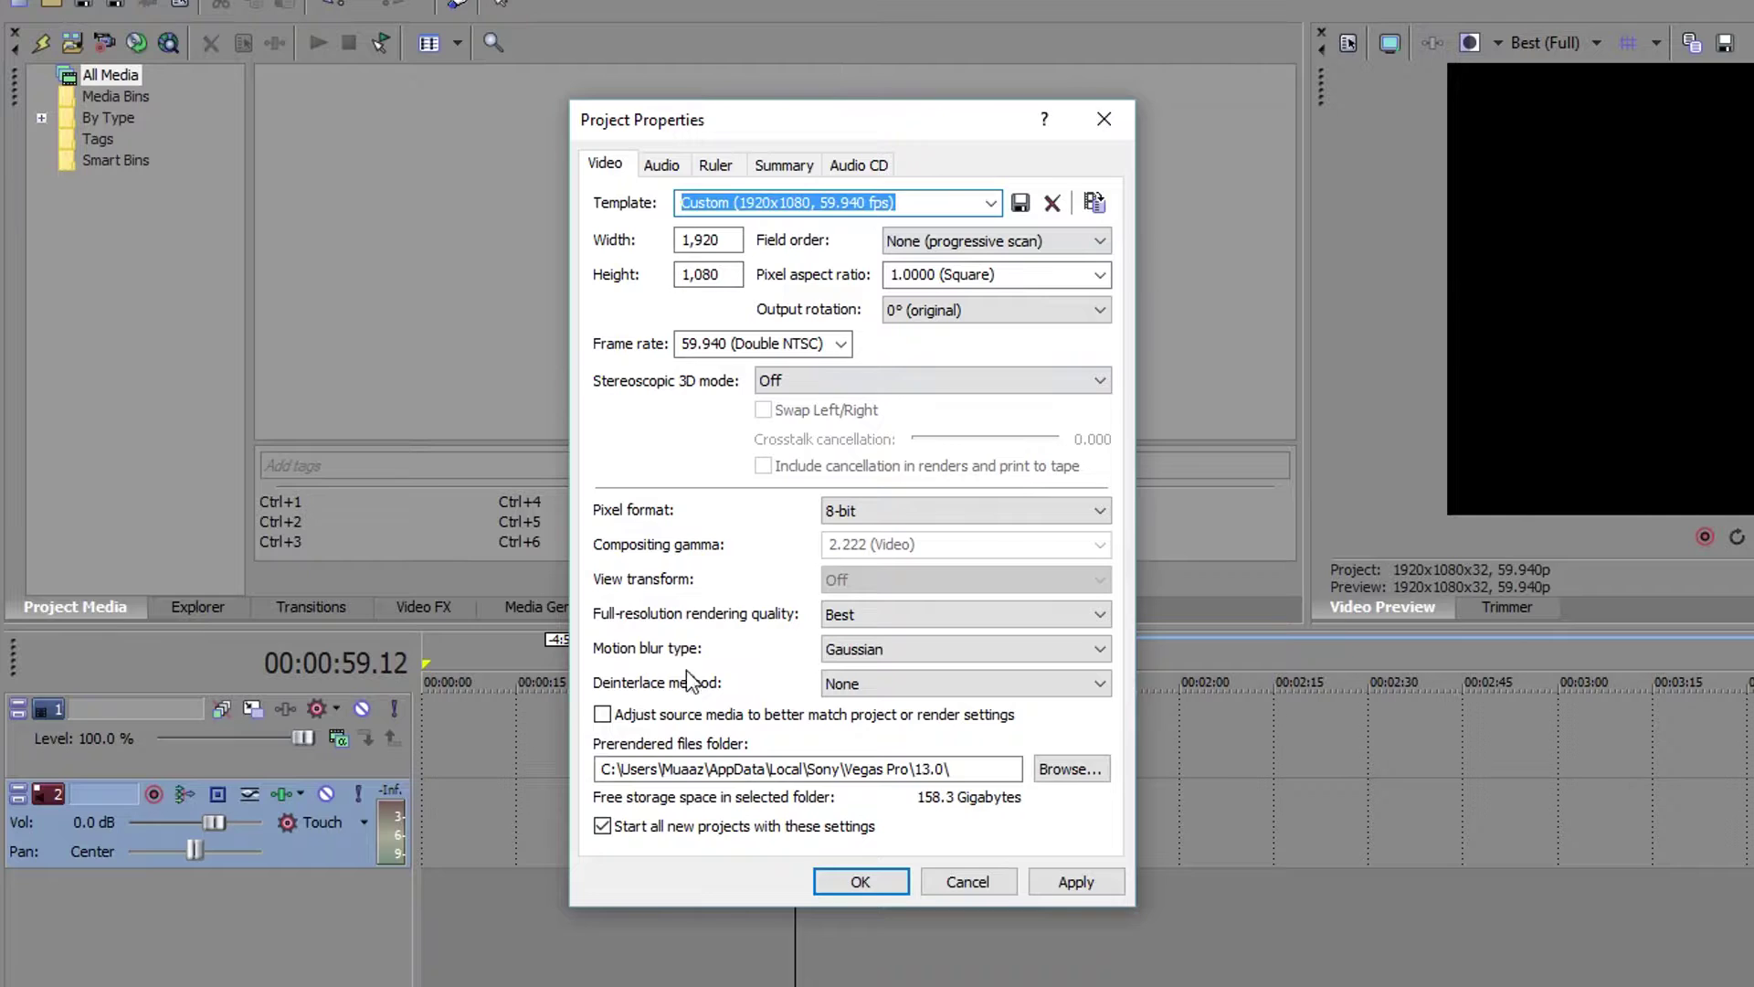
pyautogui.click(1076, 882)
pyautogui.click(859, 882)
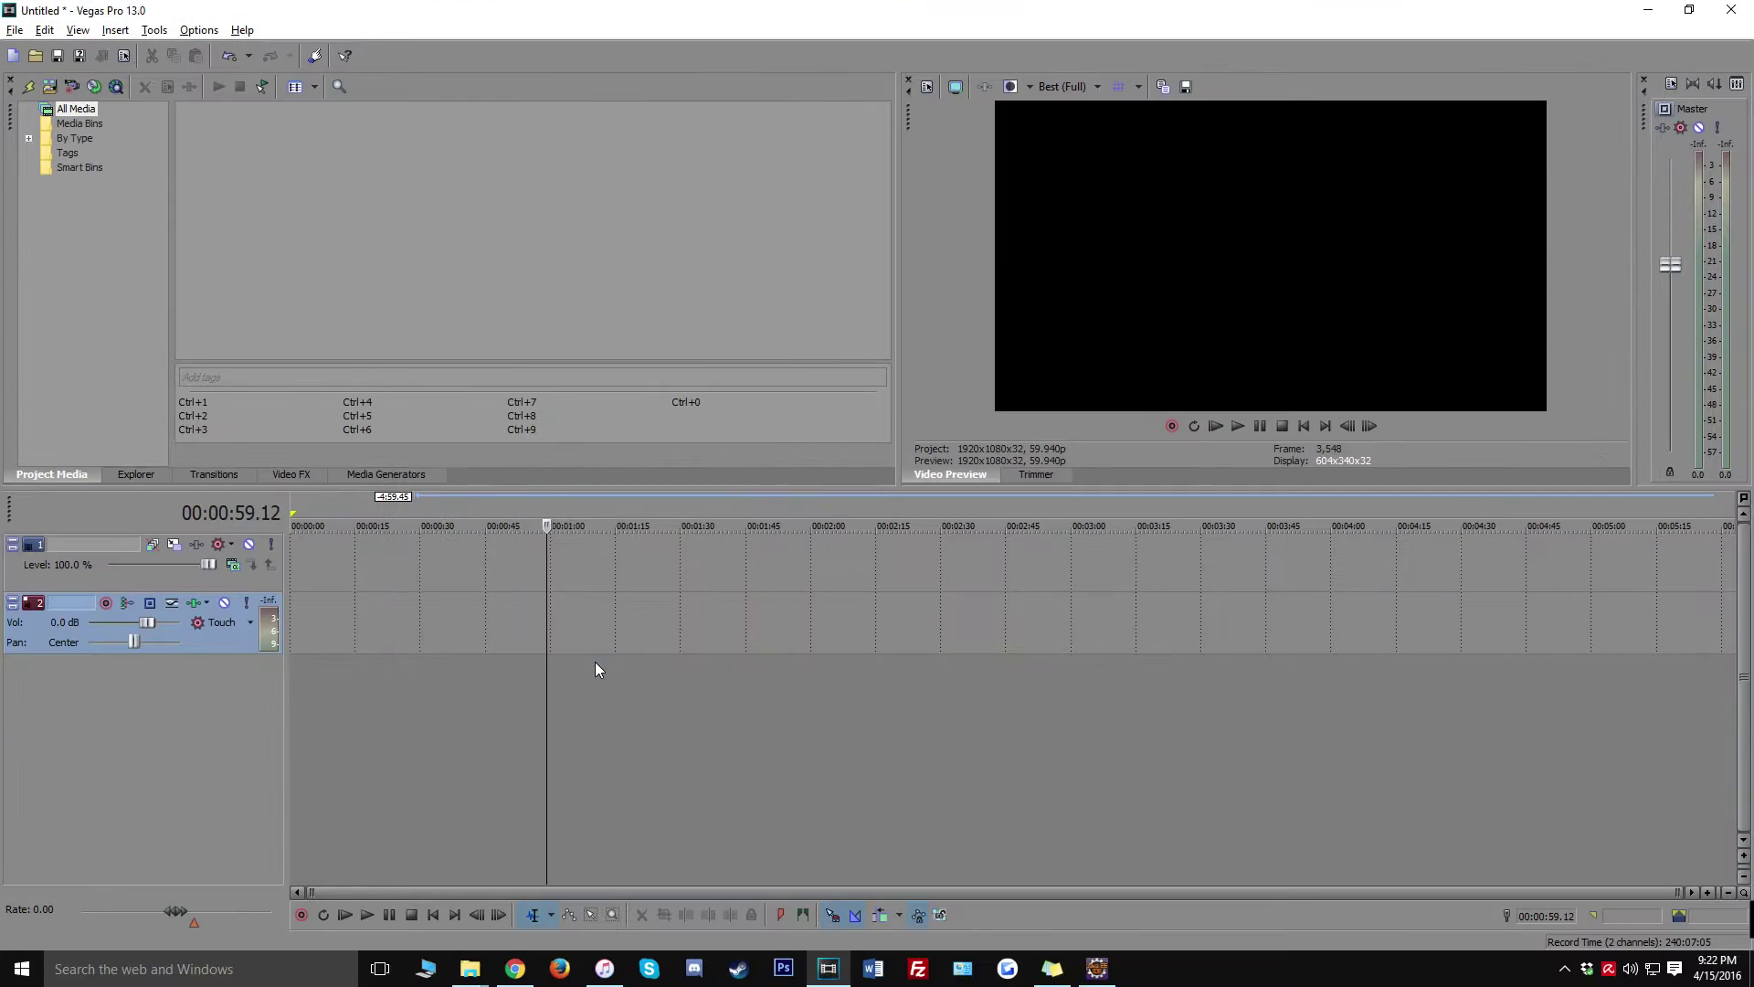
# Examine the video preview's quality choices and the resolution options offered under Best.
pyautogui.click(1029, 86)
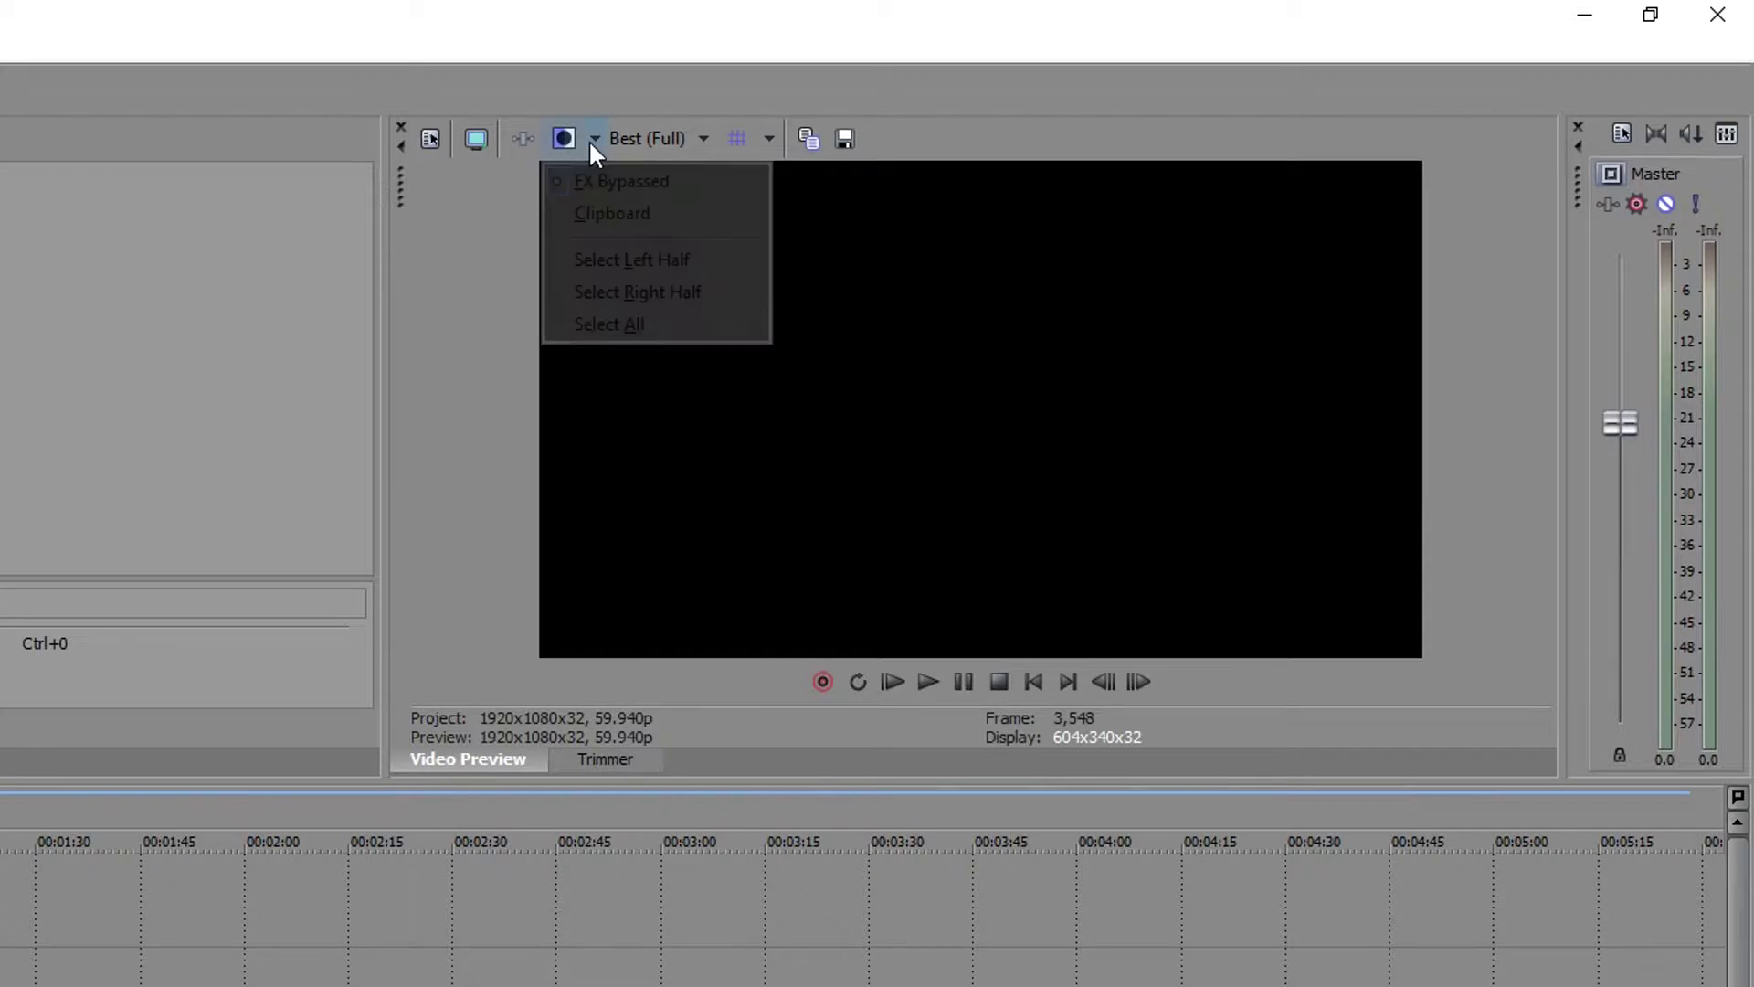
pyautogui.click(687, 140)
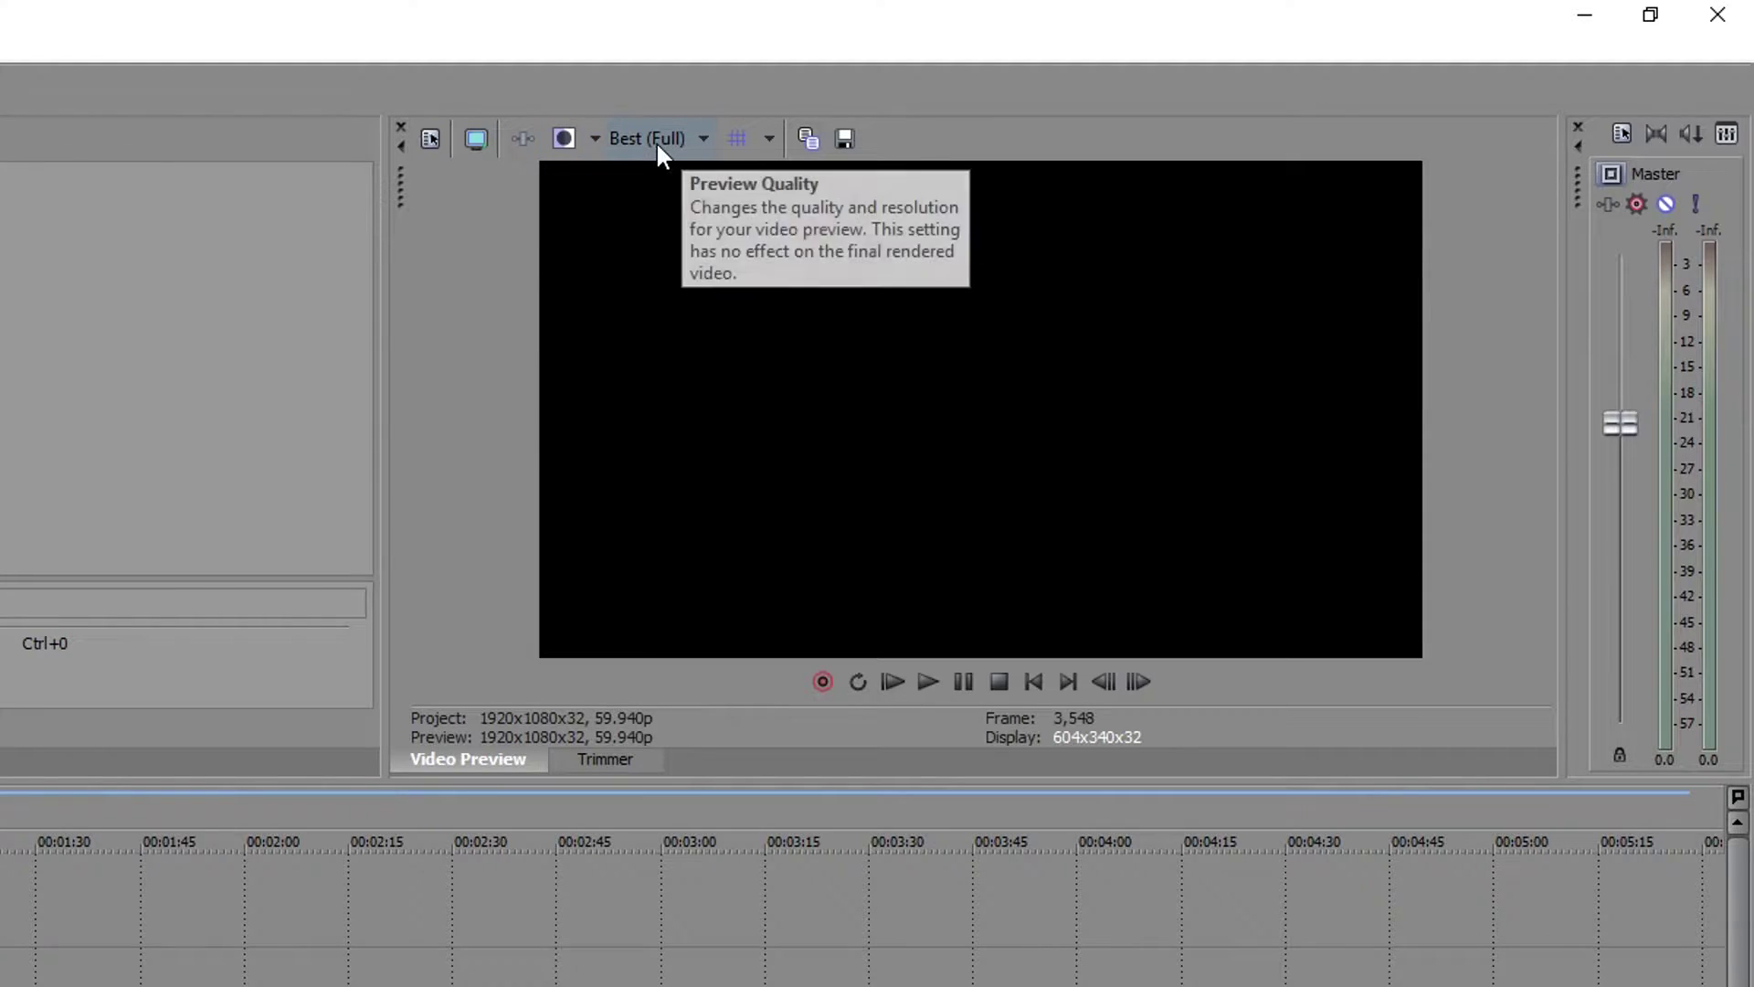
pyautogui.click(705, 137)
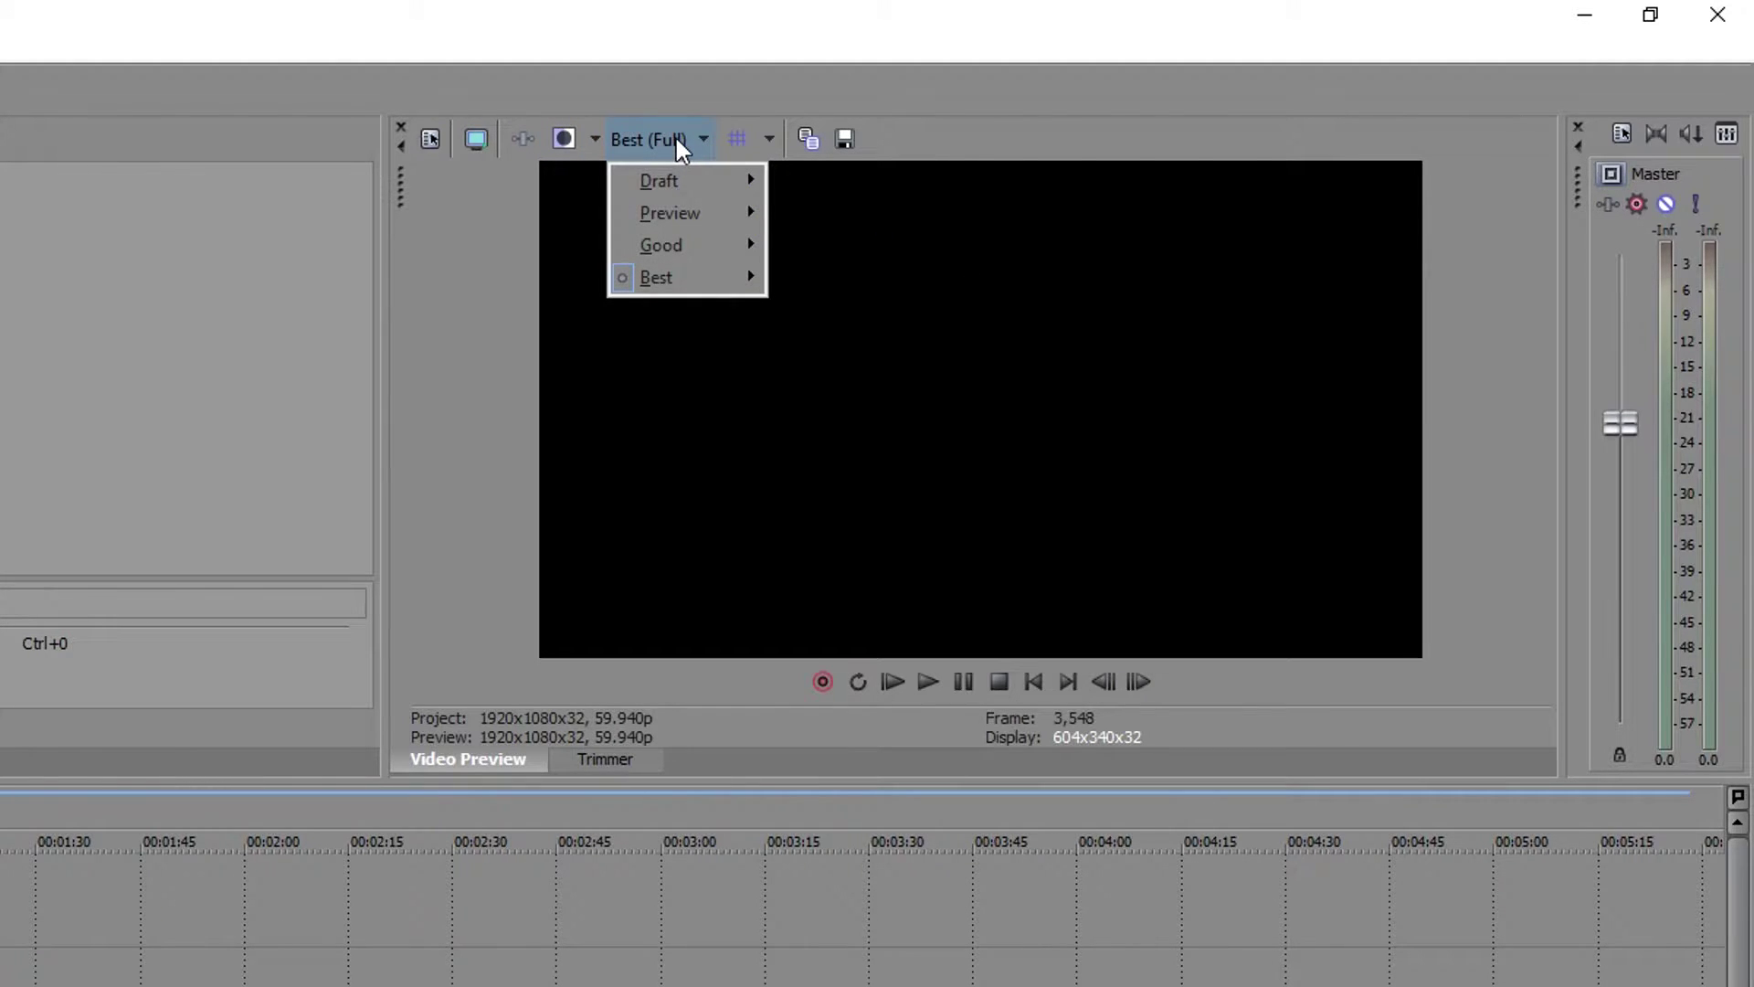
pyautogui.moveTo(658, 276)
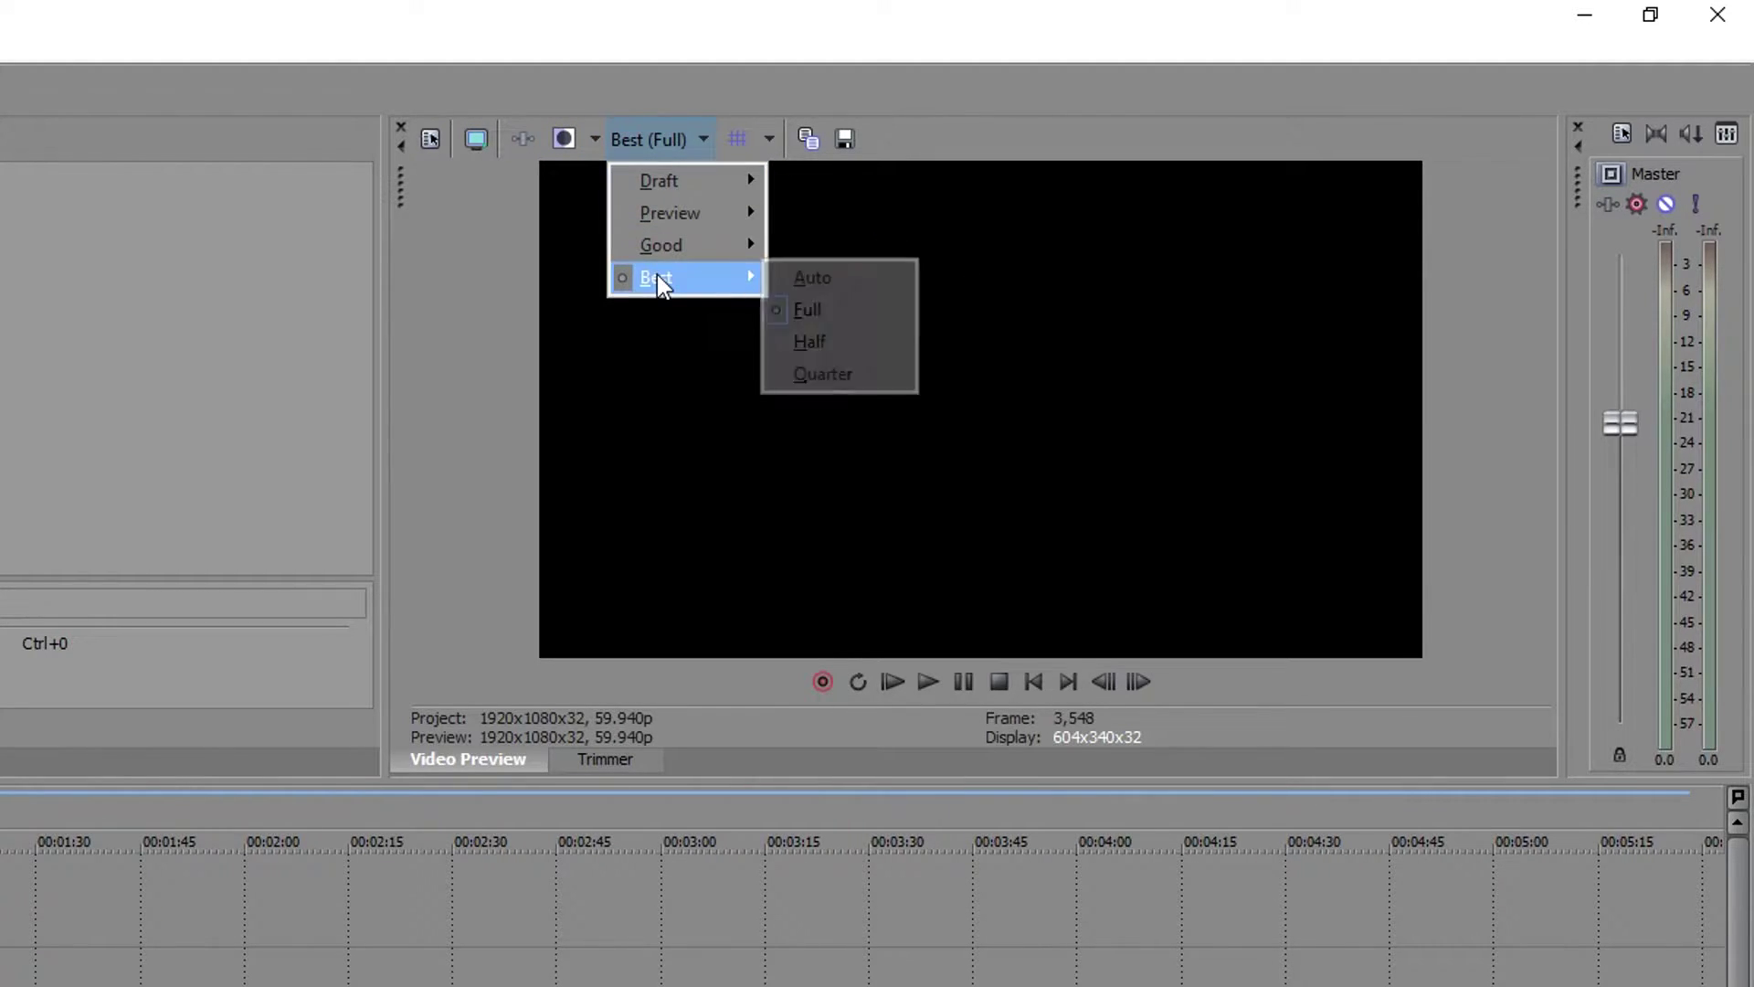
pyautogui.click(600, 940)
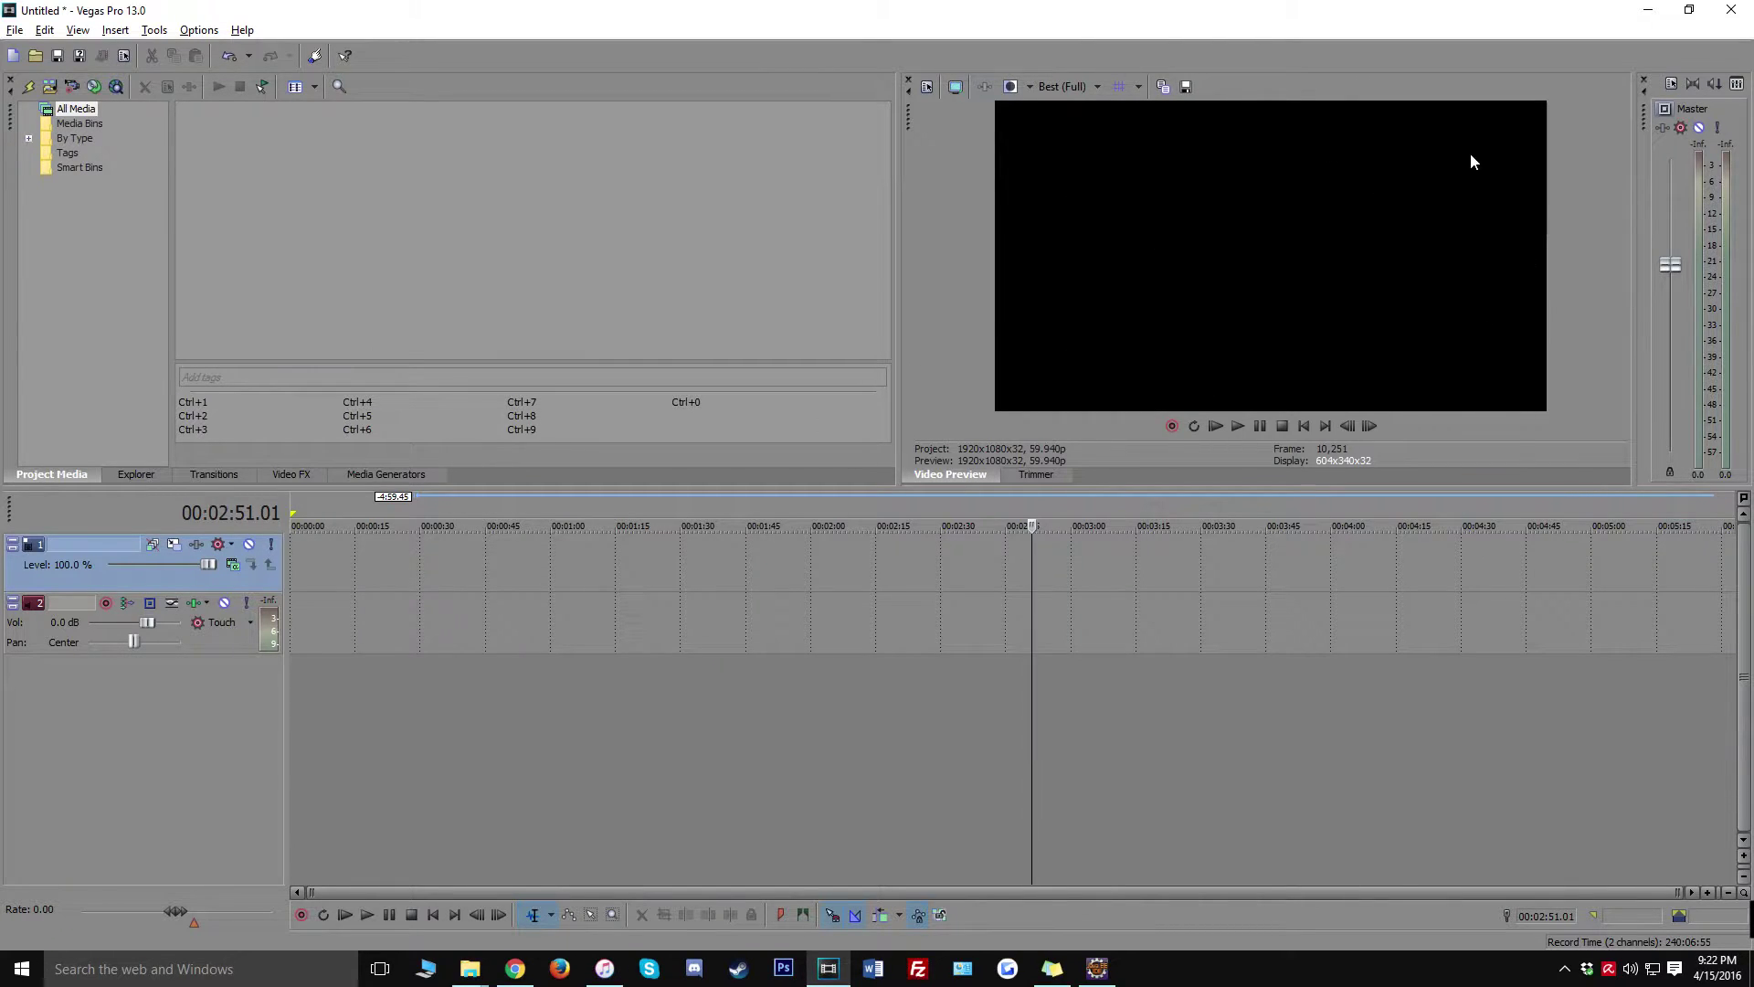
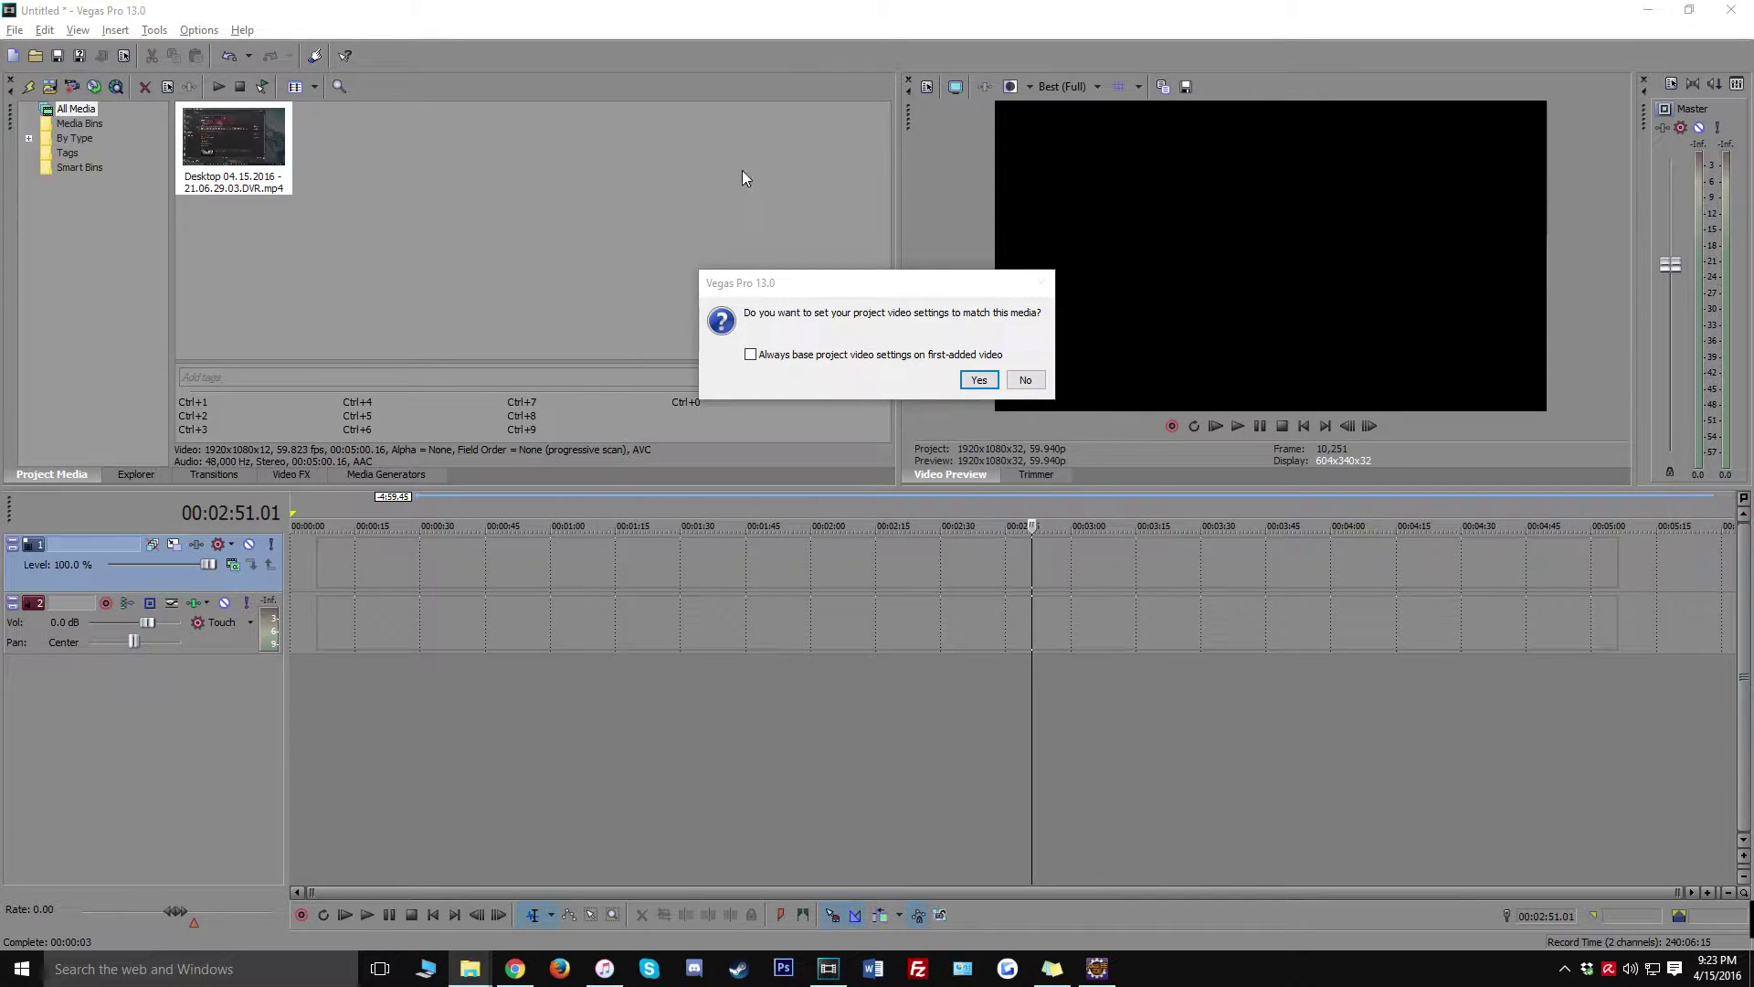
# Decline matching the project video settings to the newly added gameplay clip.
pyautogui.moveTo(840, 294); pyautogui.dragTo(581, 219)
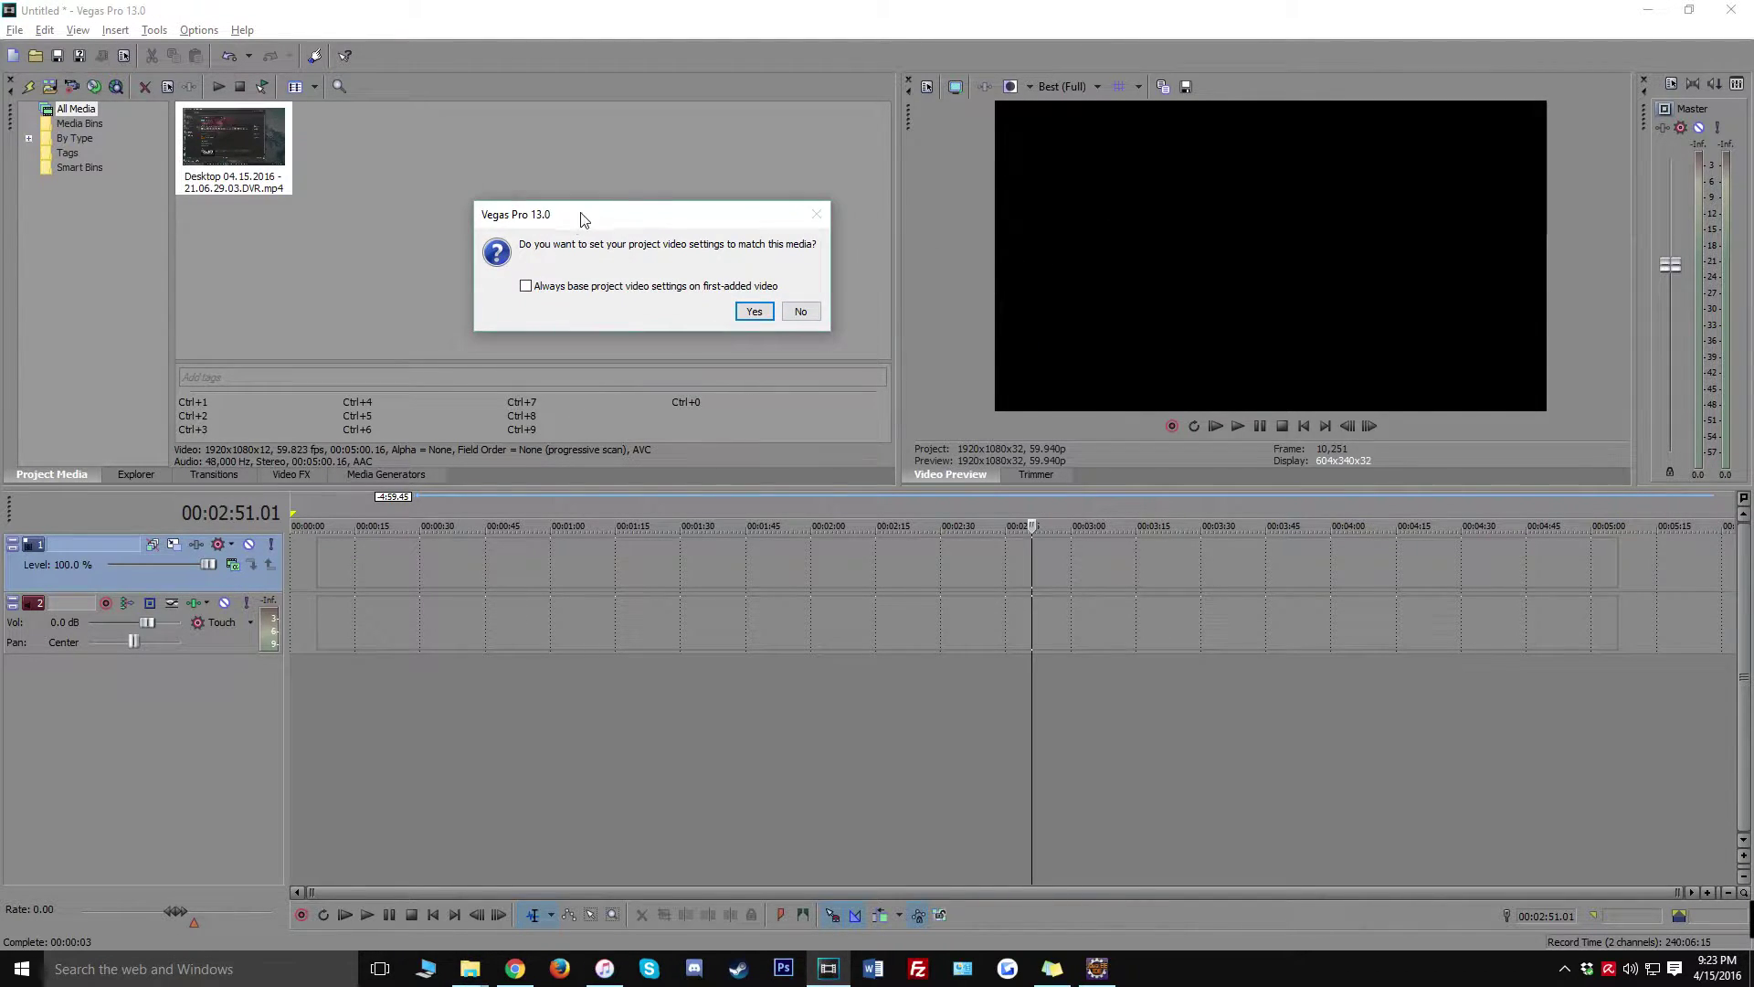
pyautogui.click(800, 311)
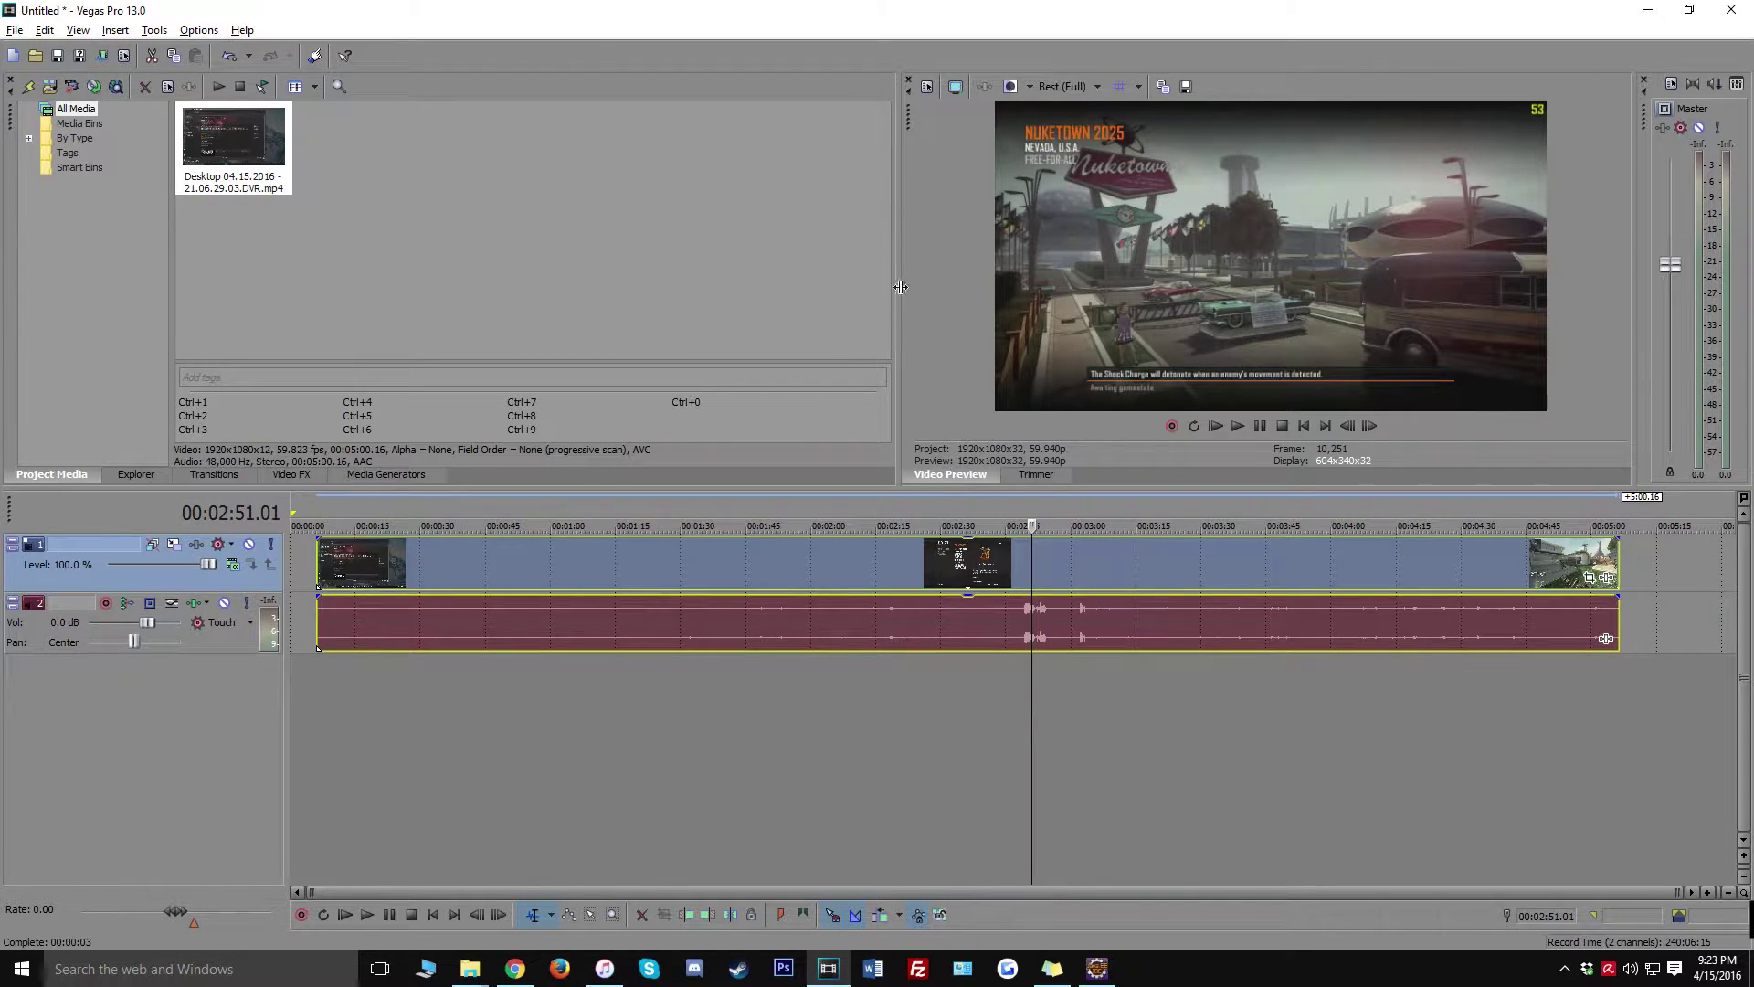
# Cut away the part of the clip before 00:03:23.02 and move the remaining footage near the start of the timeline.
pyautogui.click(1262, 660)
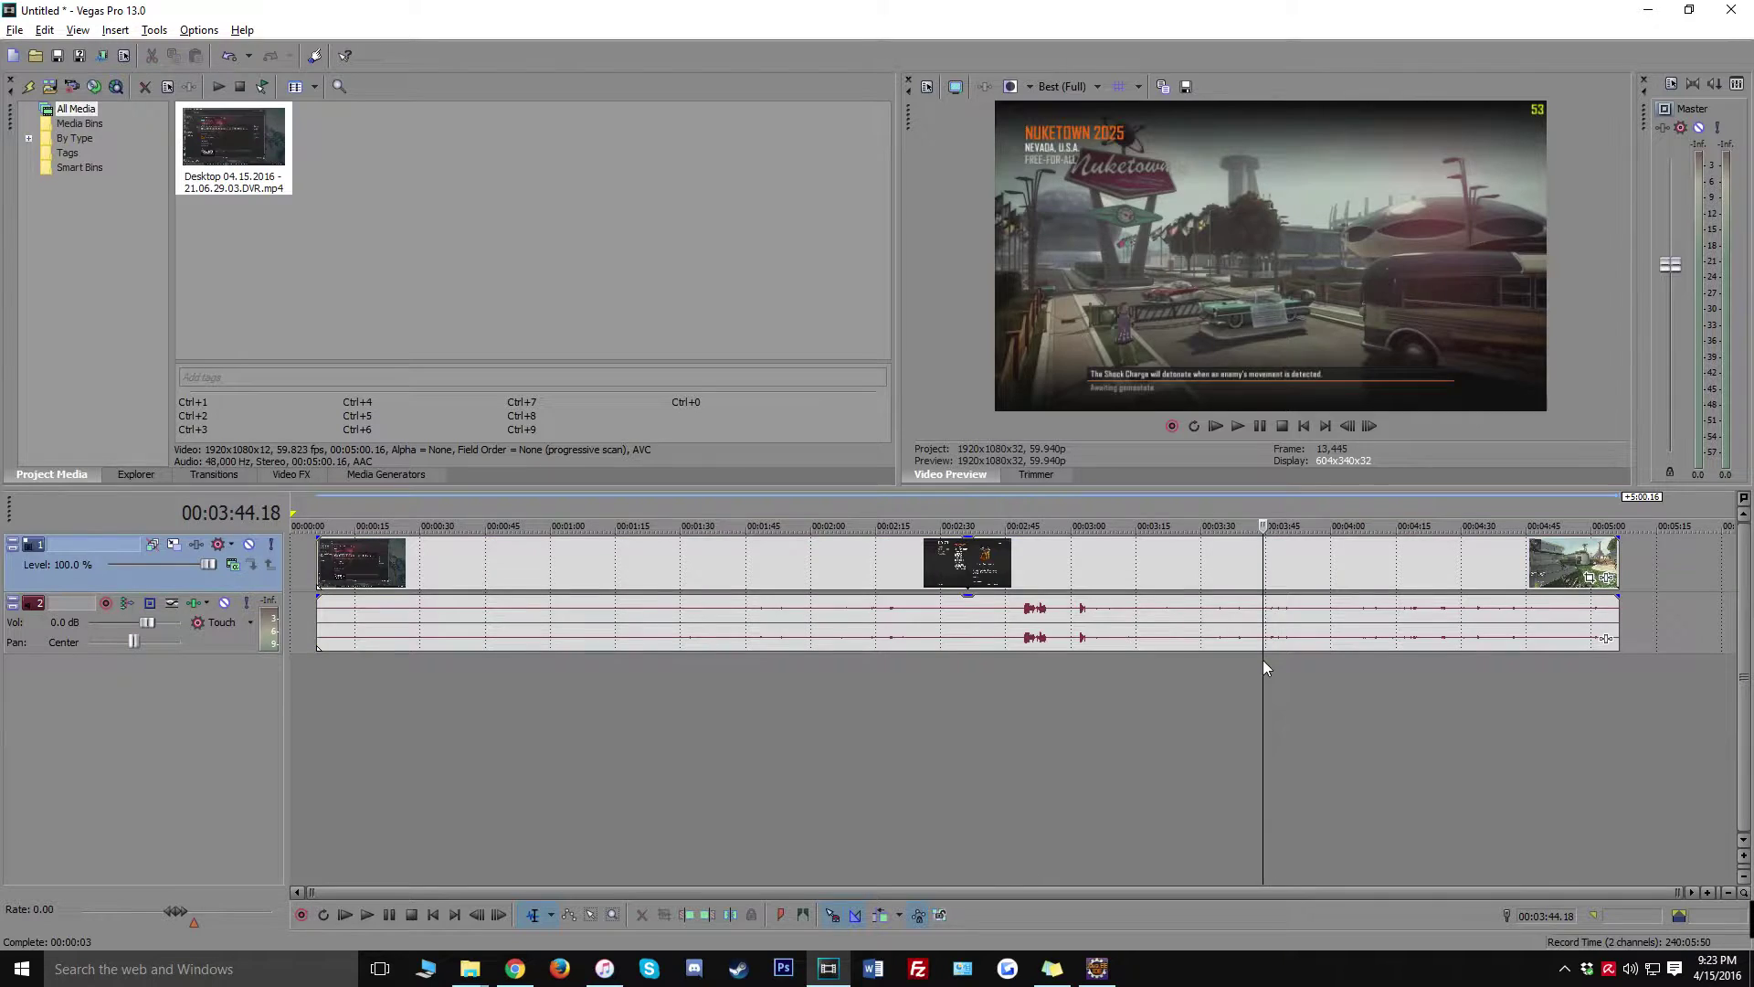
pyautogui.click(1303, 663)
pyautogui.click(1187, 678)
pyautogui.click(1116, 688)
pyautogui.click(1170, 683)
pyautogui.press('s')
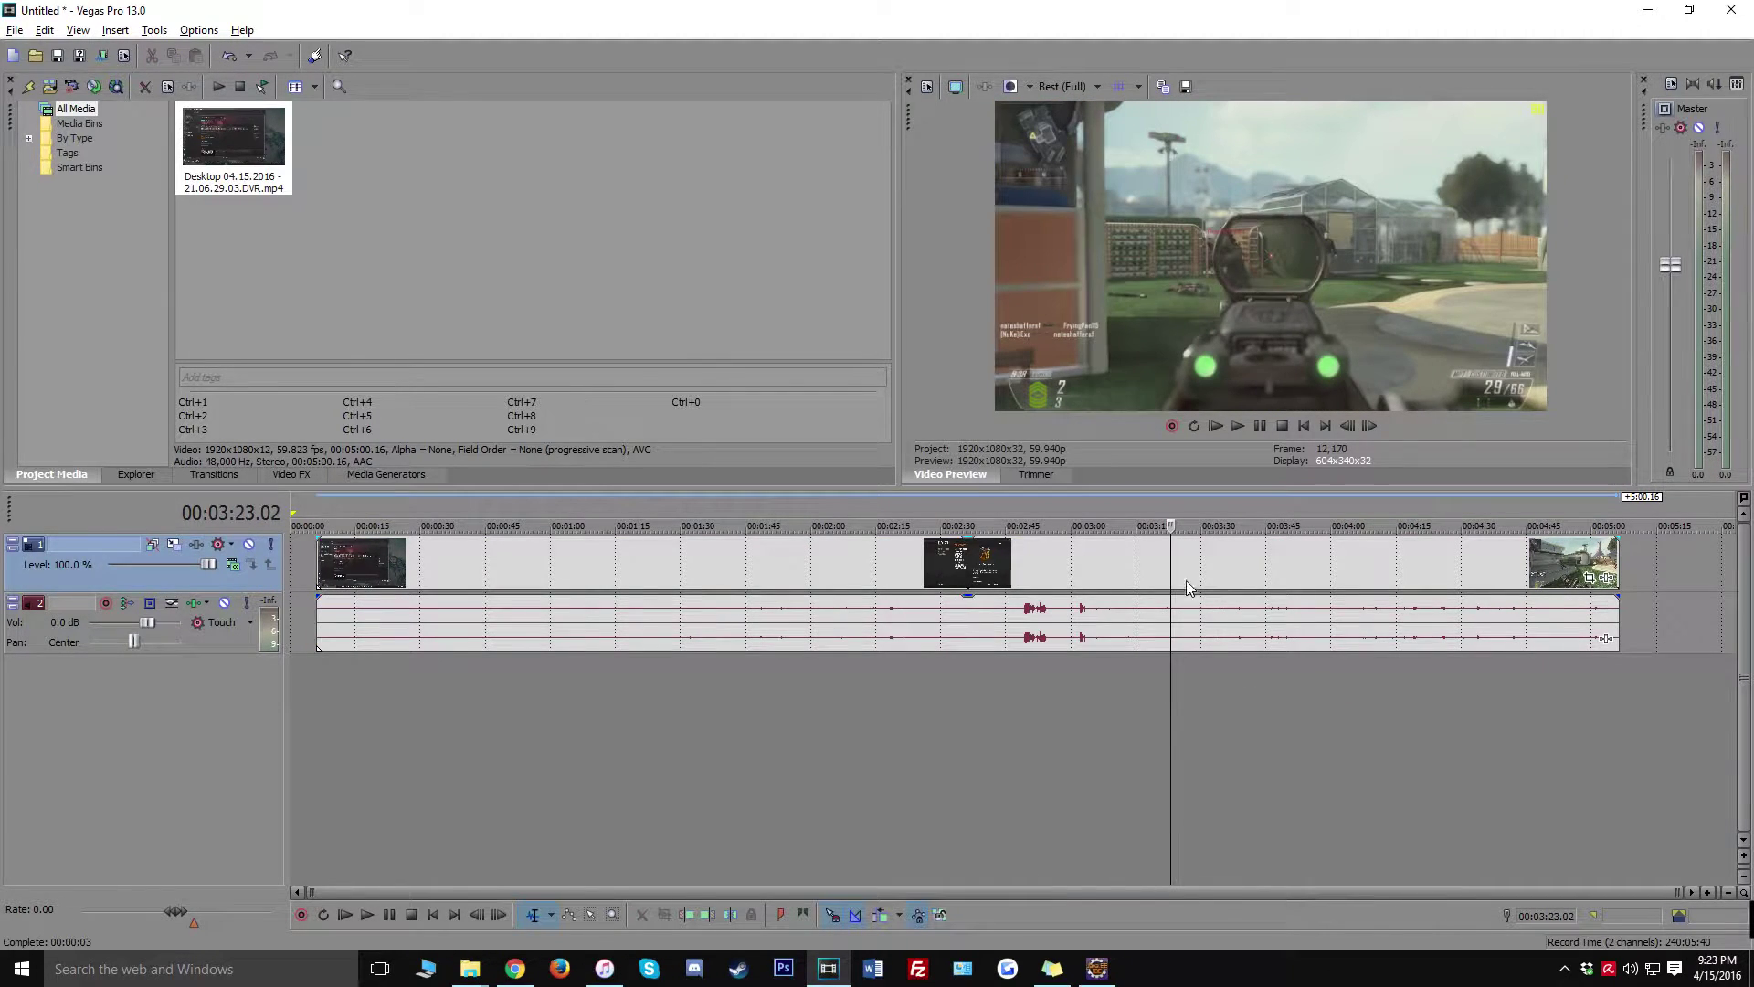
pyautogui.rightClick(1168, 569)
pyautogui.click(1214, 599)
pyautogui.moveTo(1280, 559); pyautogui.dragTo(425, 557)
pyautogui.click(420, 705)
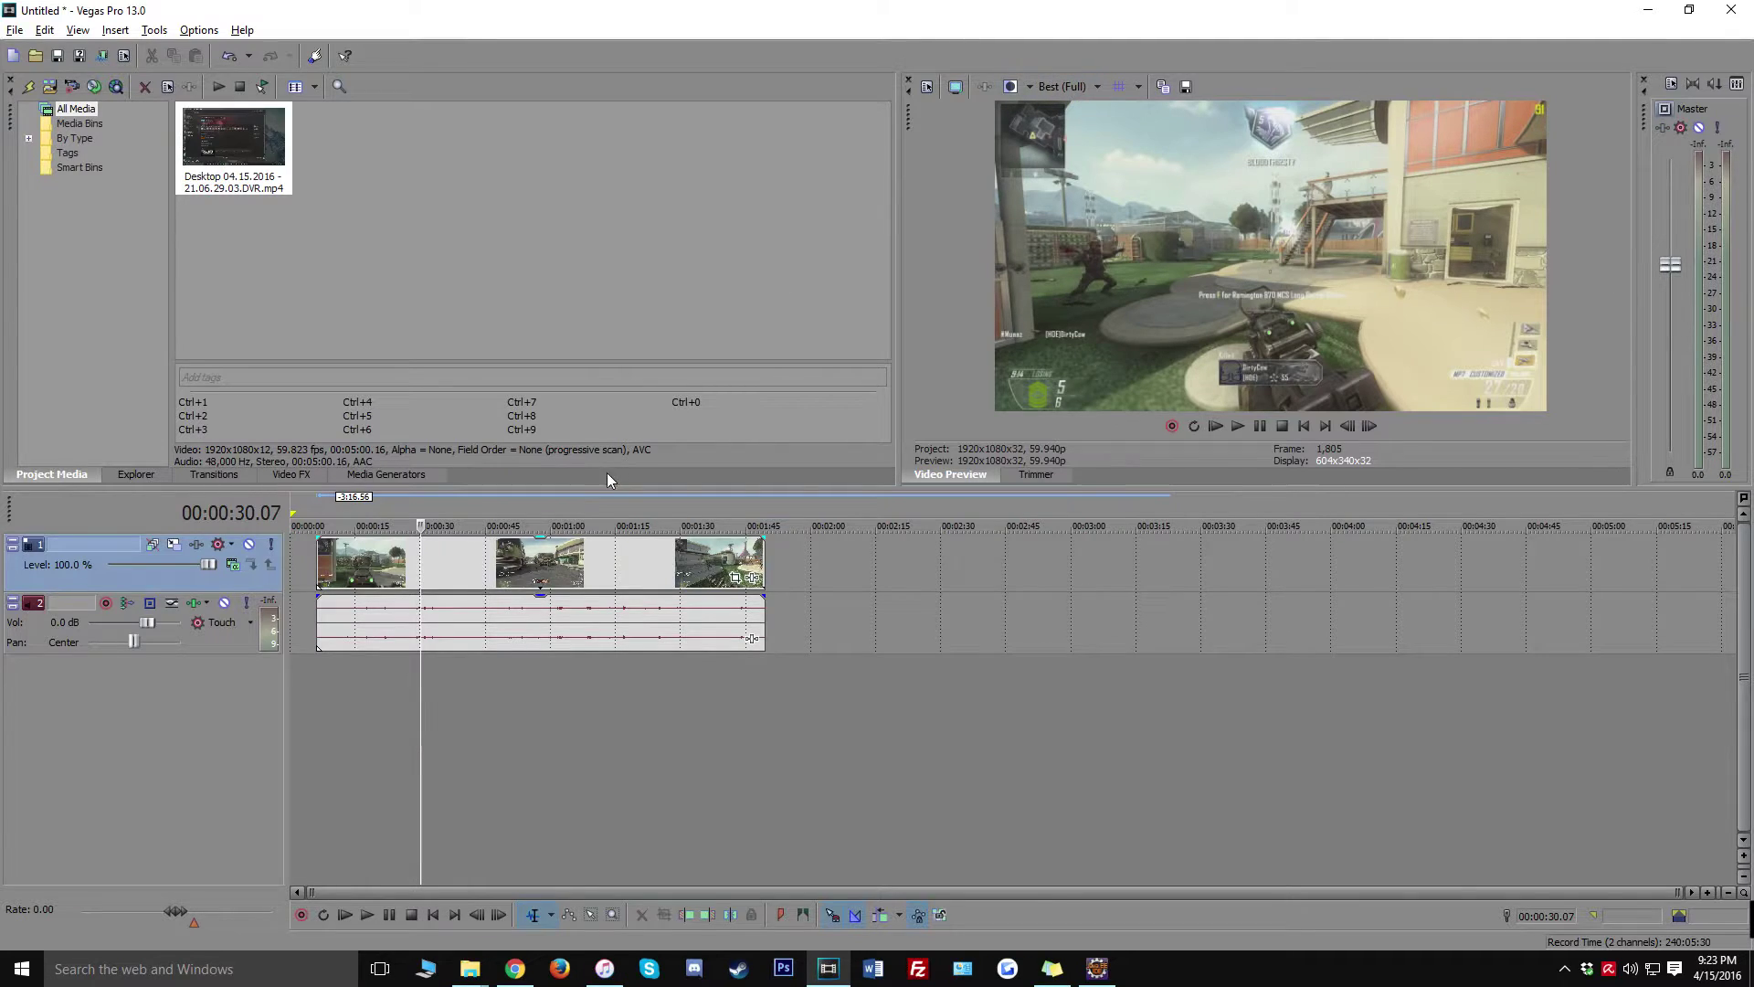
# Set the video clip's resample switch to Disable Resample and align the clip with the very start of the timeline.
pyautogui.rightClick(455, 571)
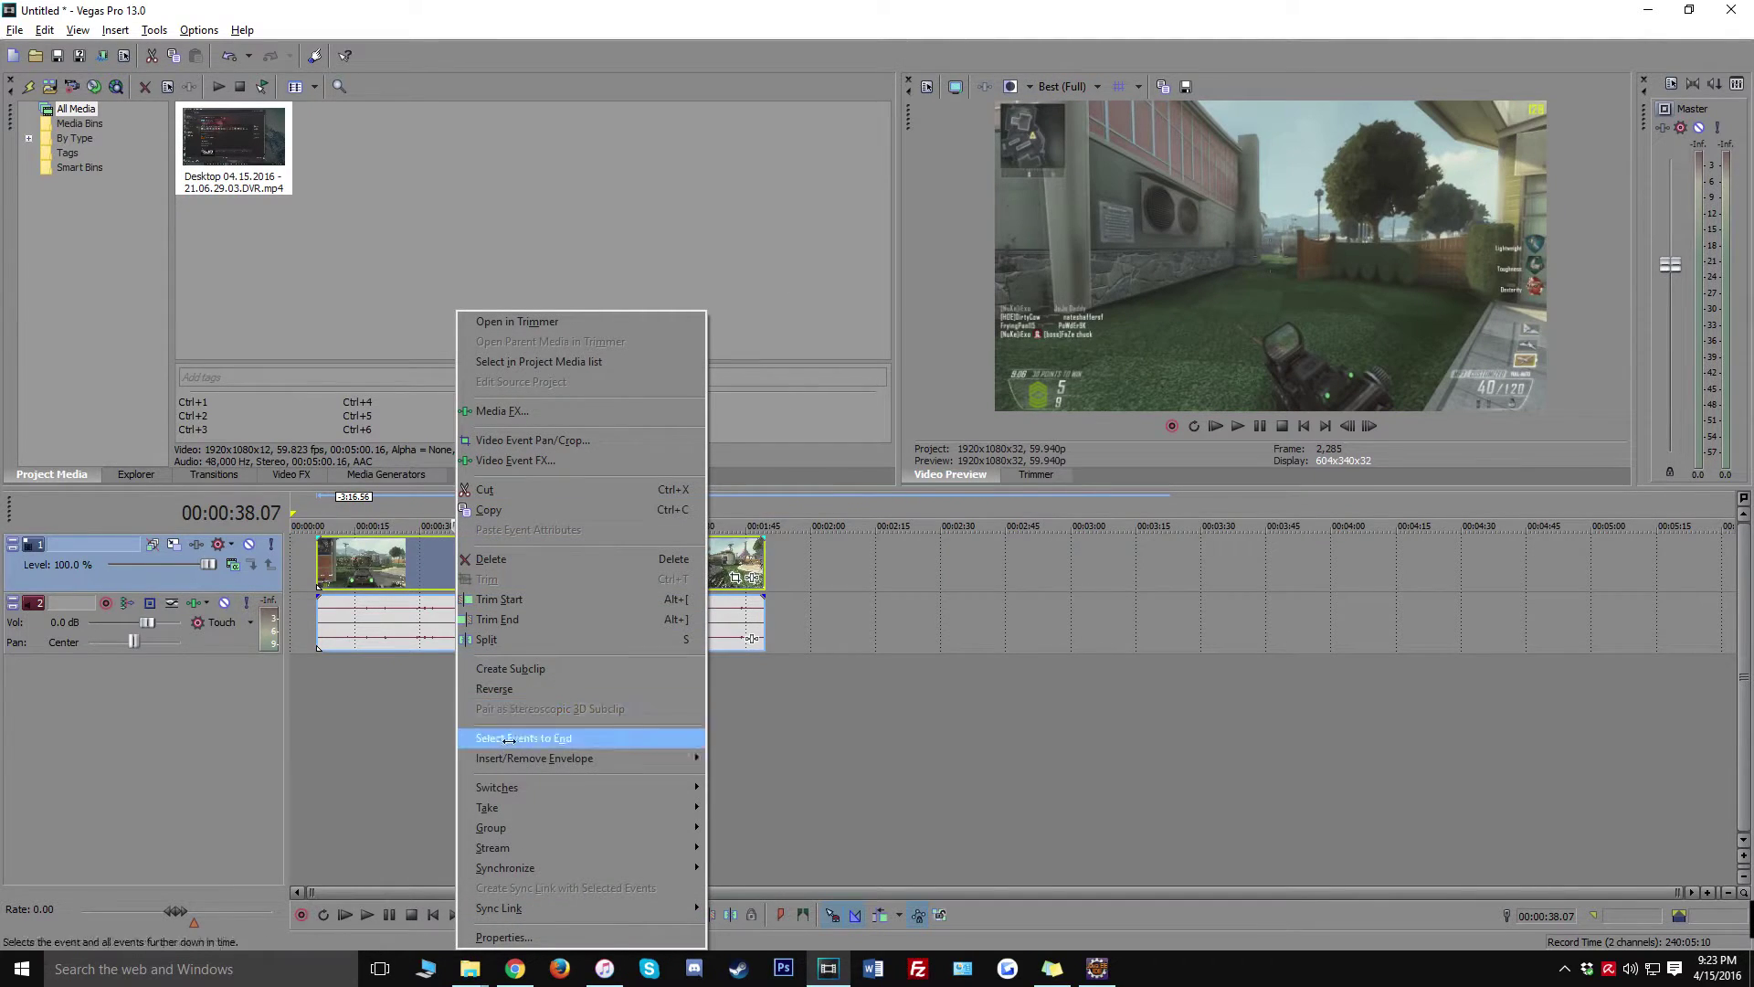
pyautogui.moveTo(548, 787)
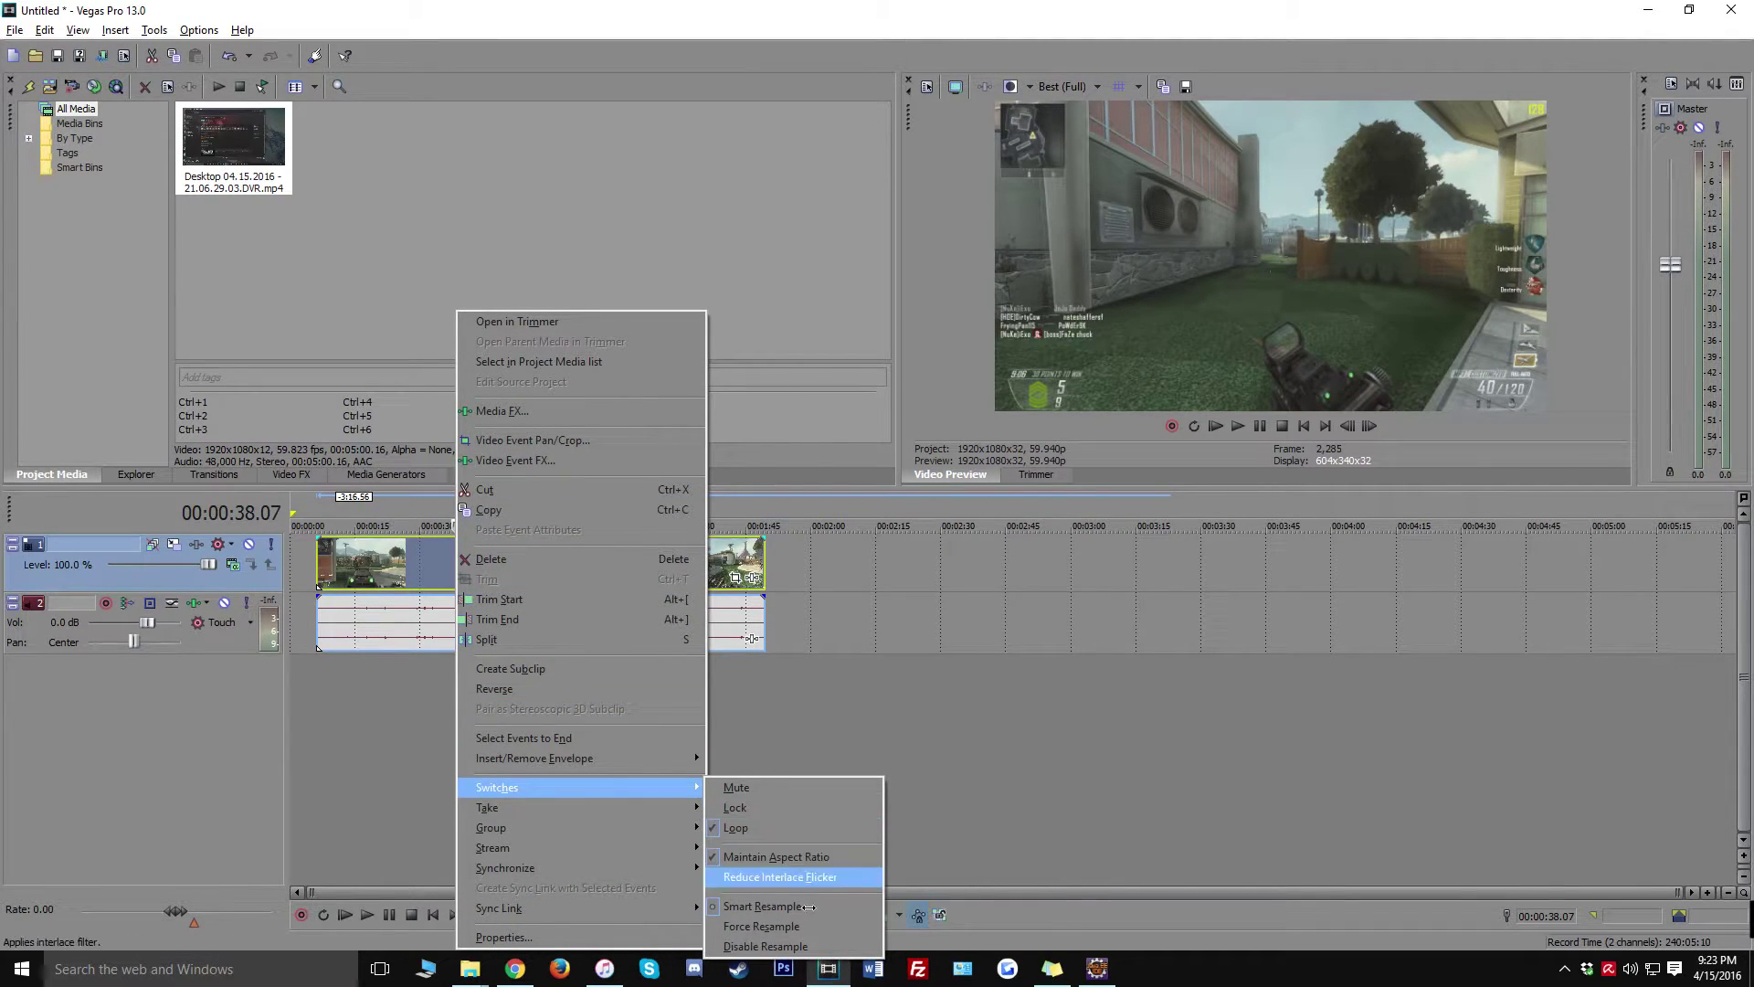
pyautogui.click(765, 946)
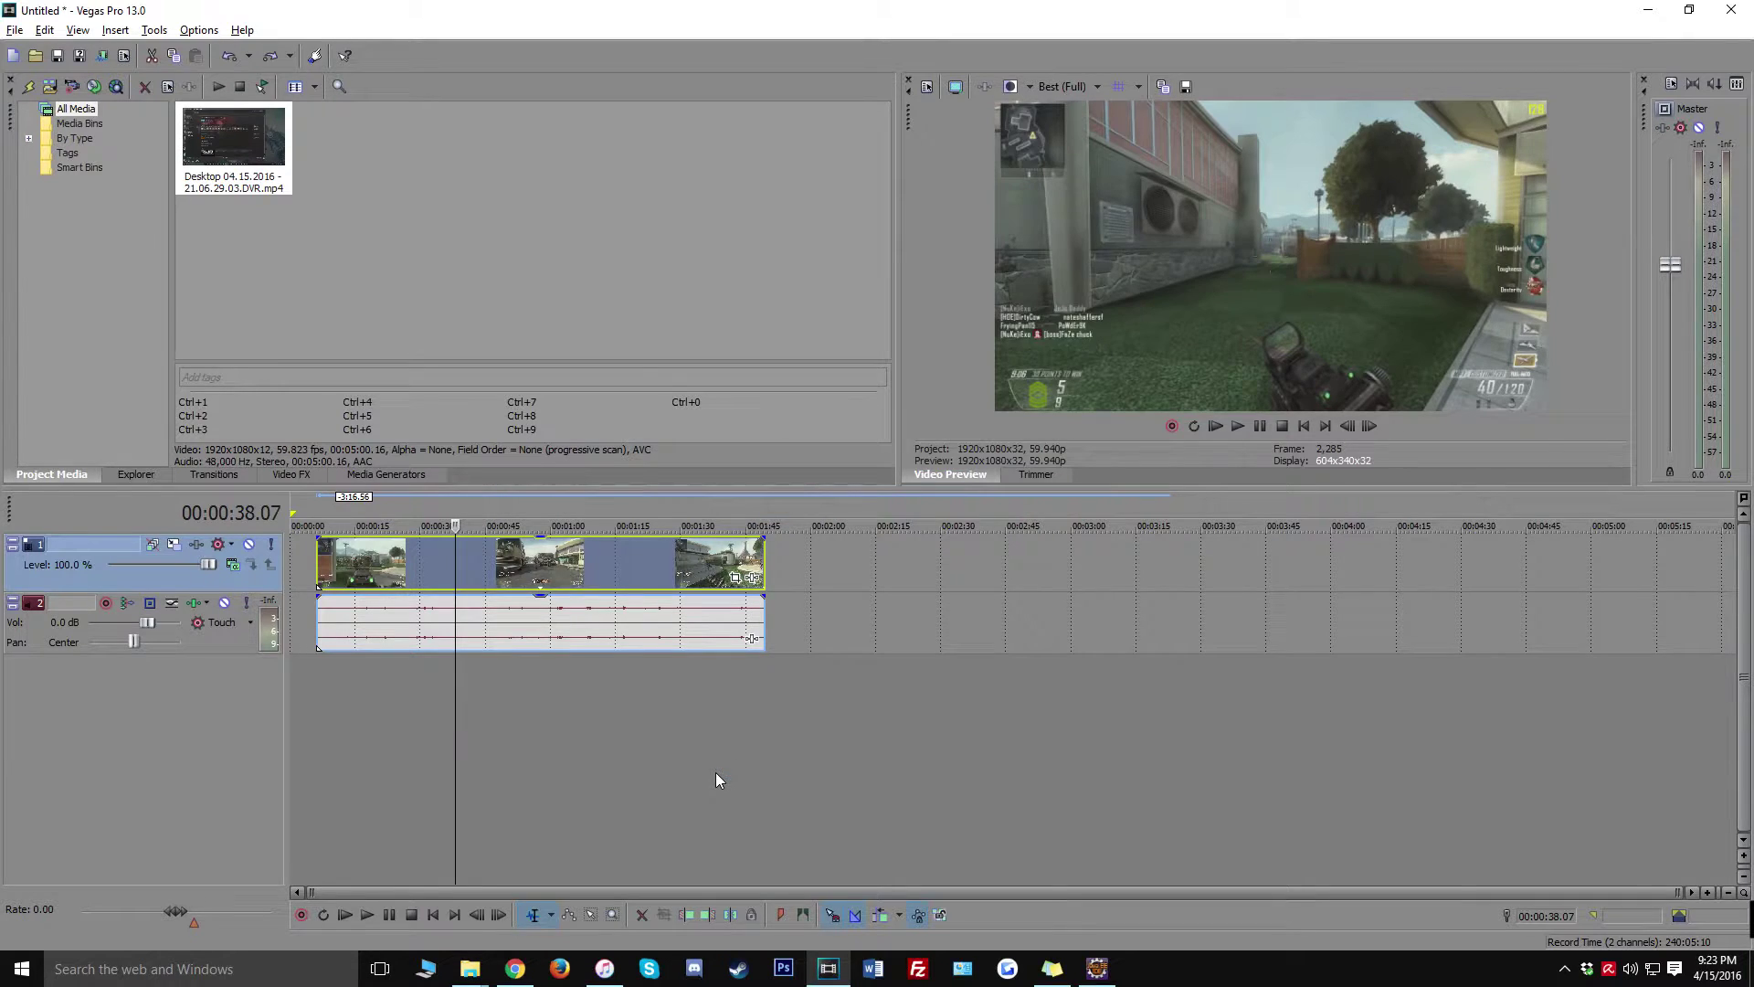
pyautogui.rightClick(608, 577)
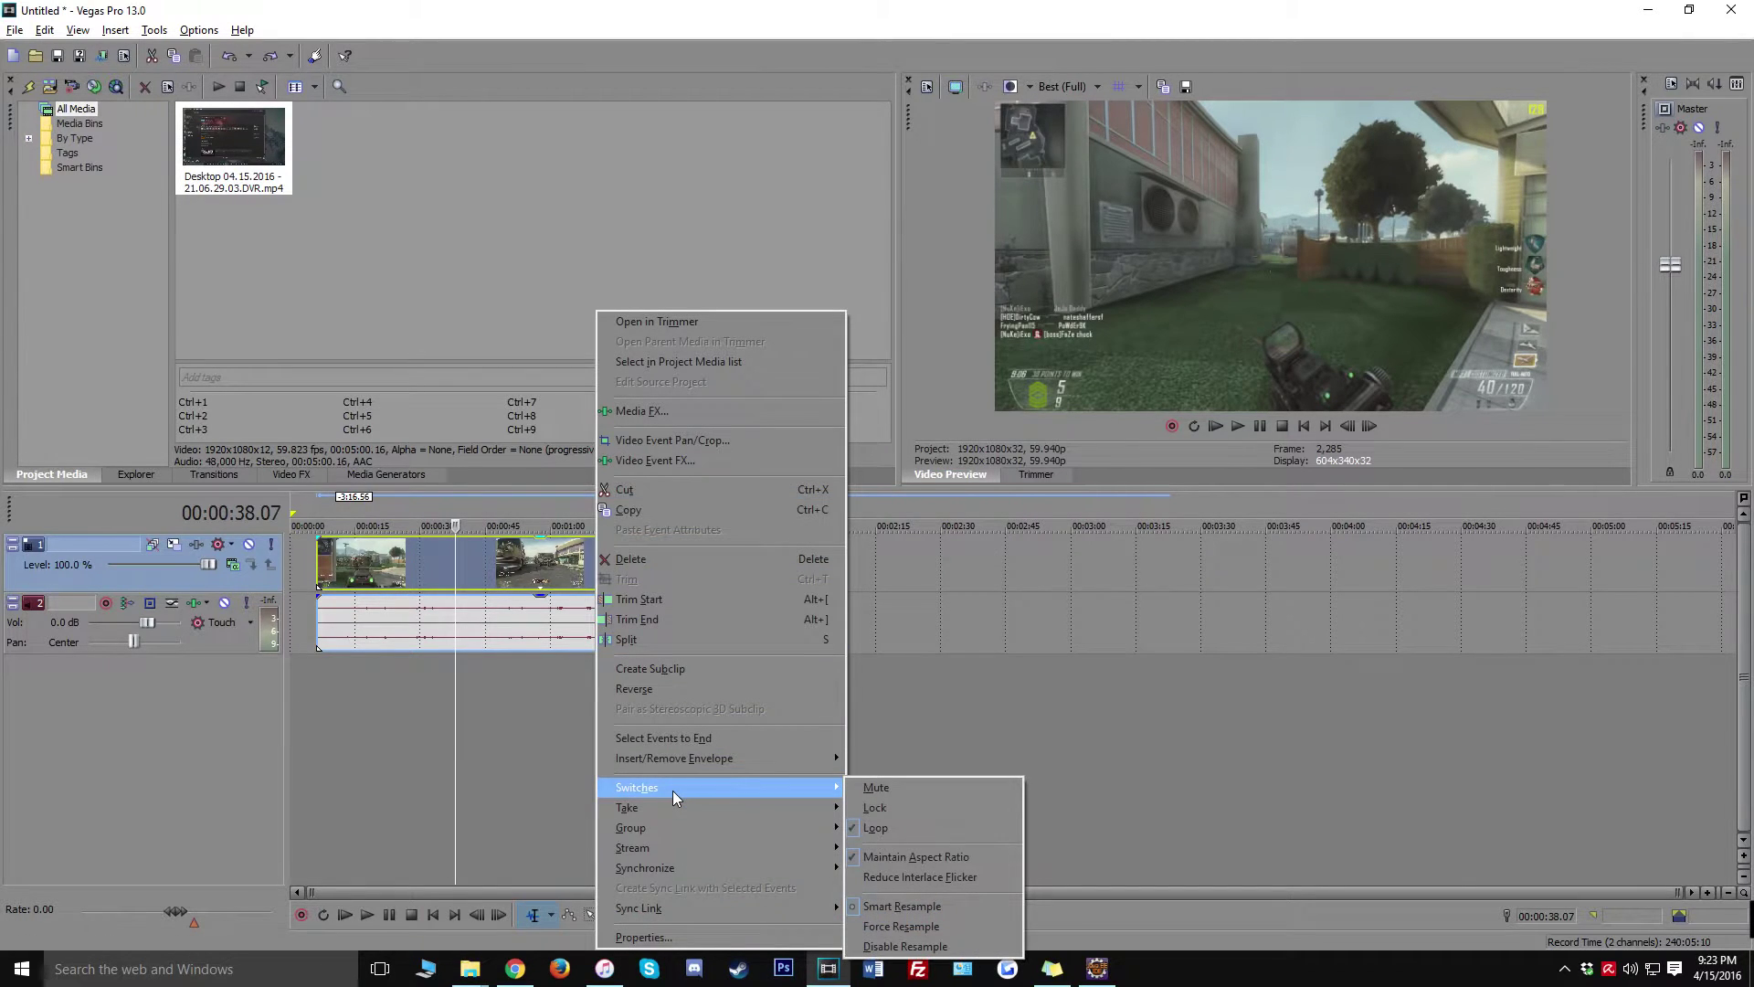
pyautogui.click(608, 722)
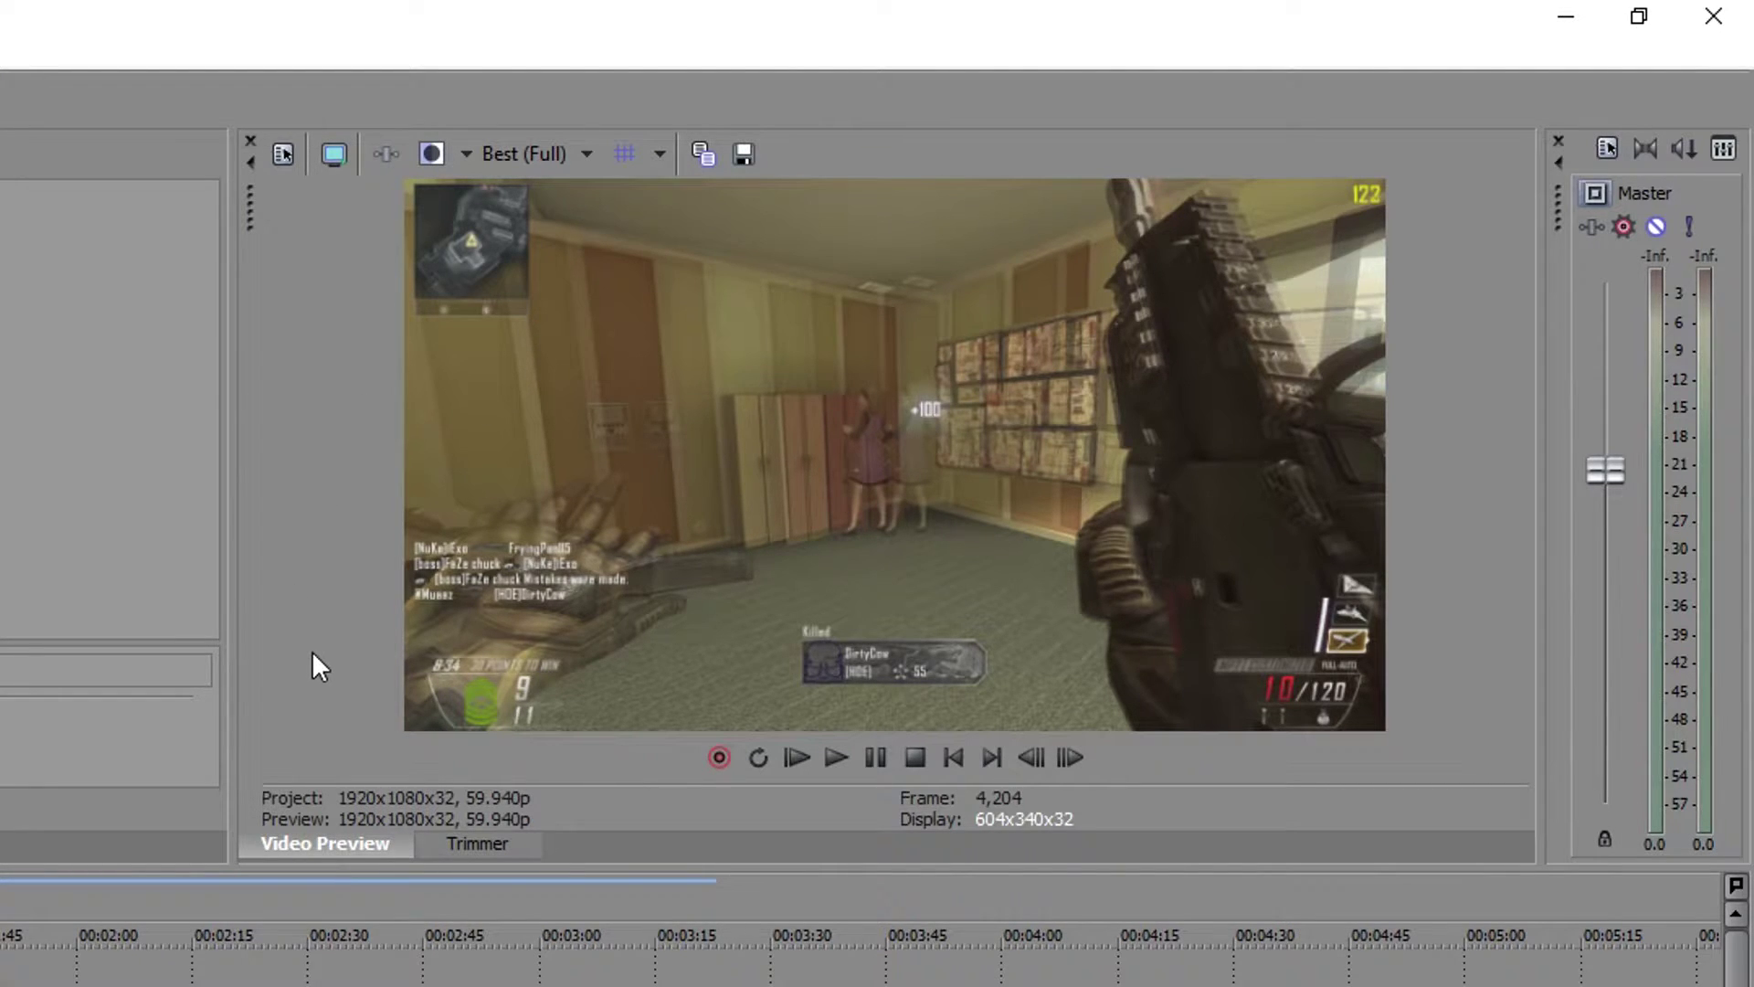
pyautogui.rightClick(539, 566)
pyautogui.moveTo(607, 787)
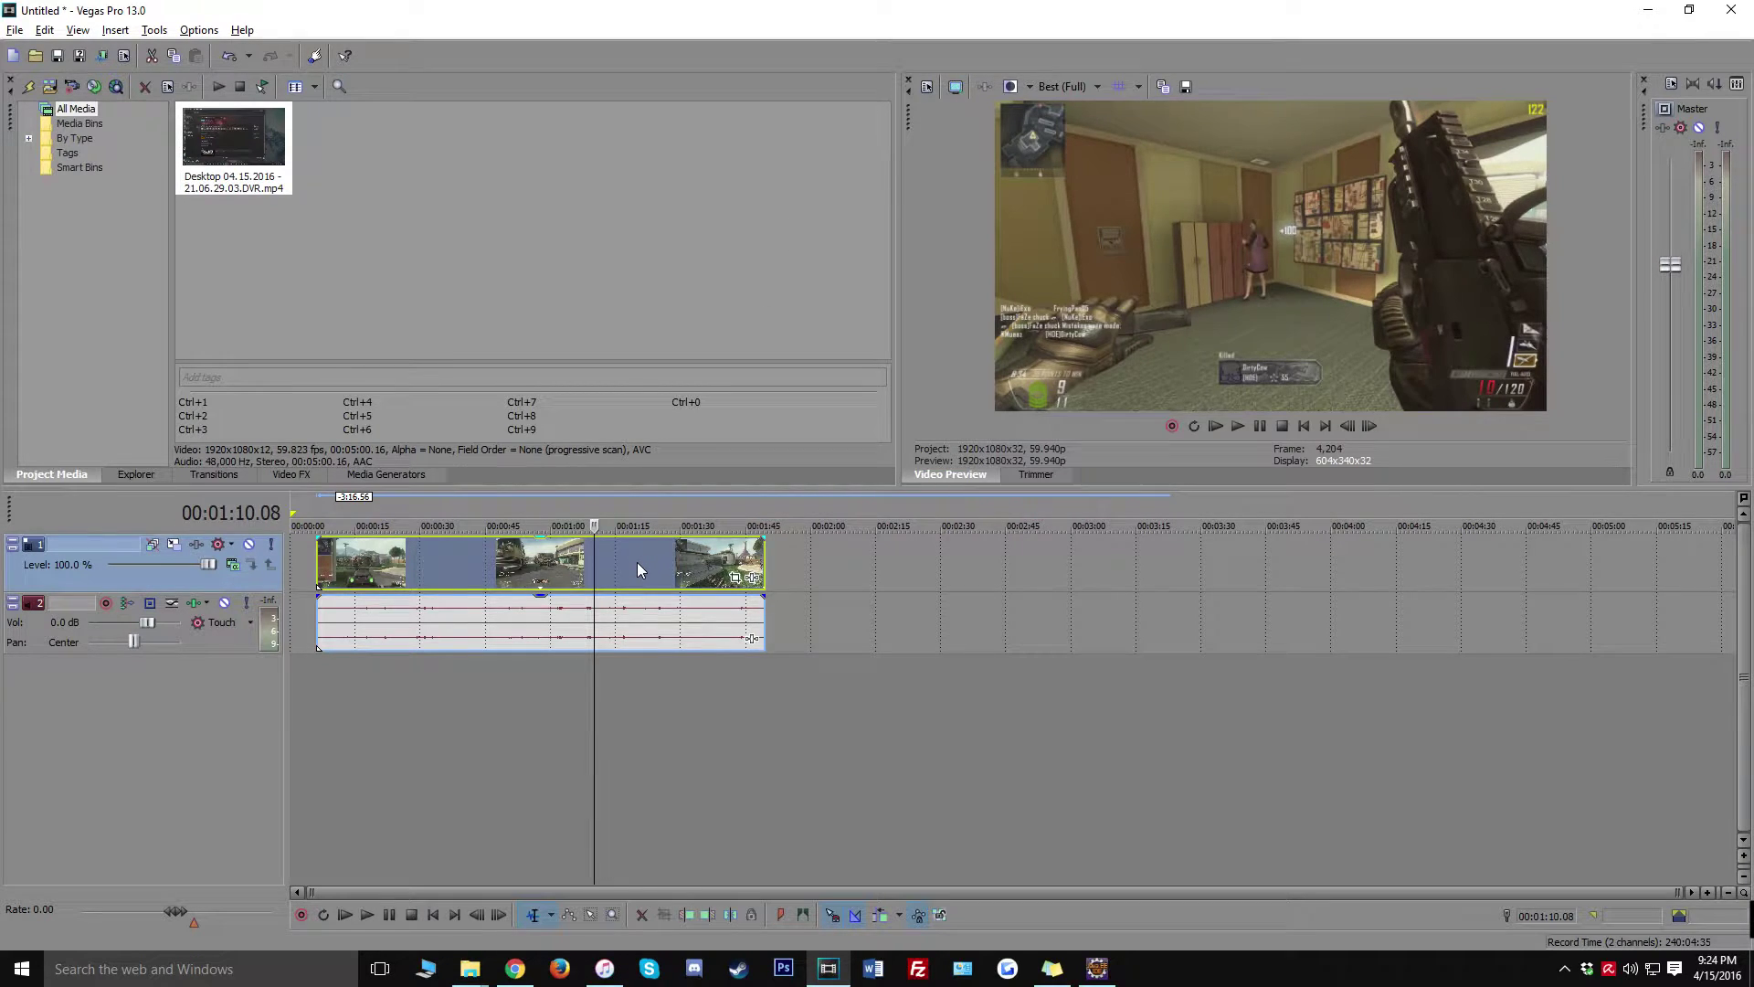
pyautogui.moveTo(638, 562); pyautogui.dragTo(609, 562)
# Review the trimmed clip's footage at several points between its start and about 00:01:18.
pyautogui.click(387, 678)
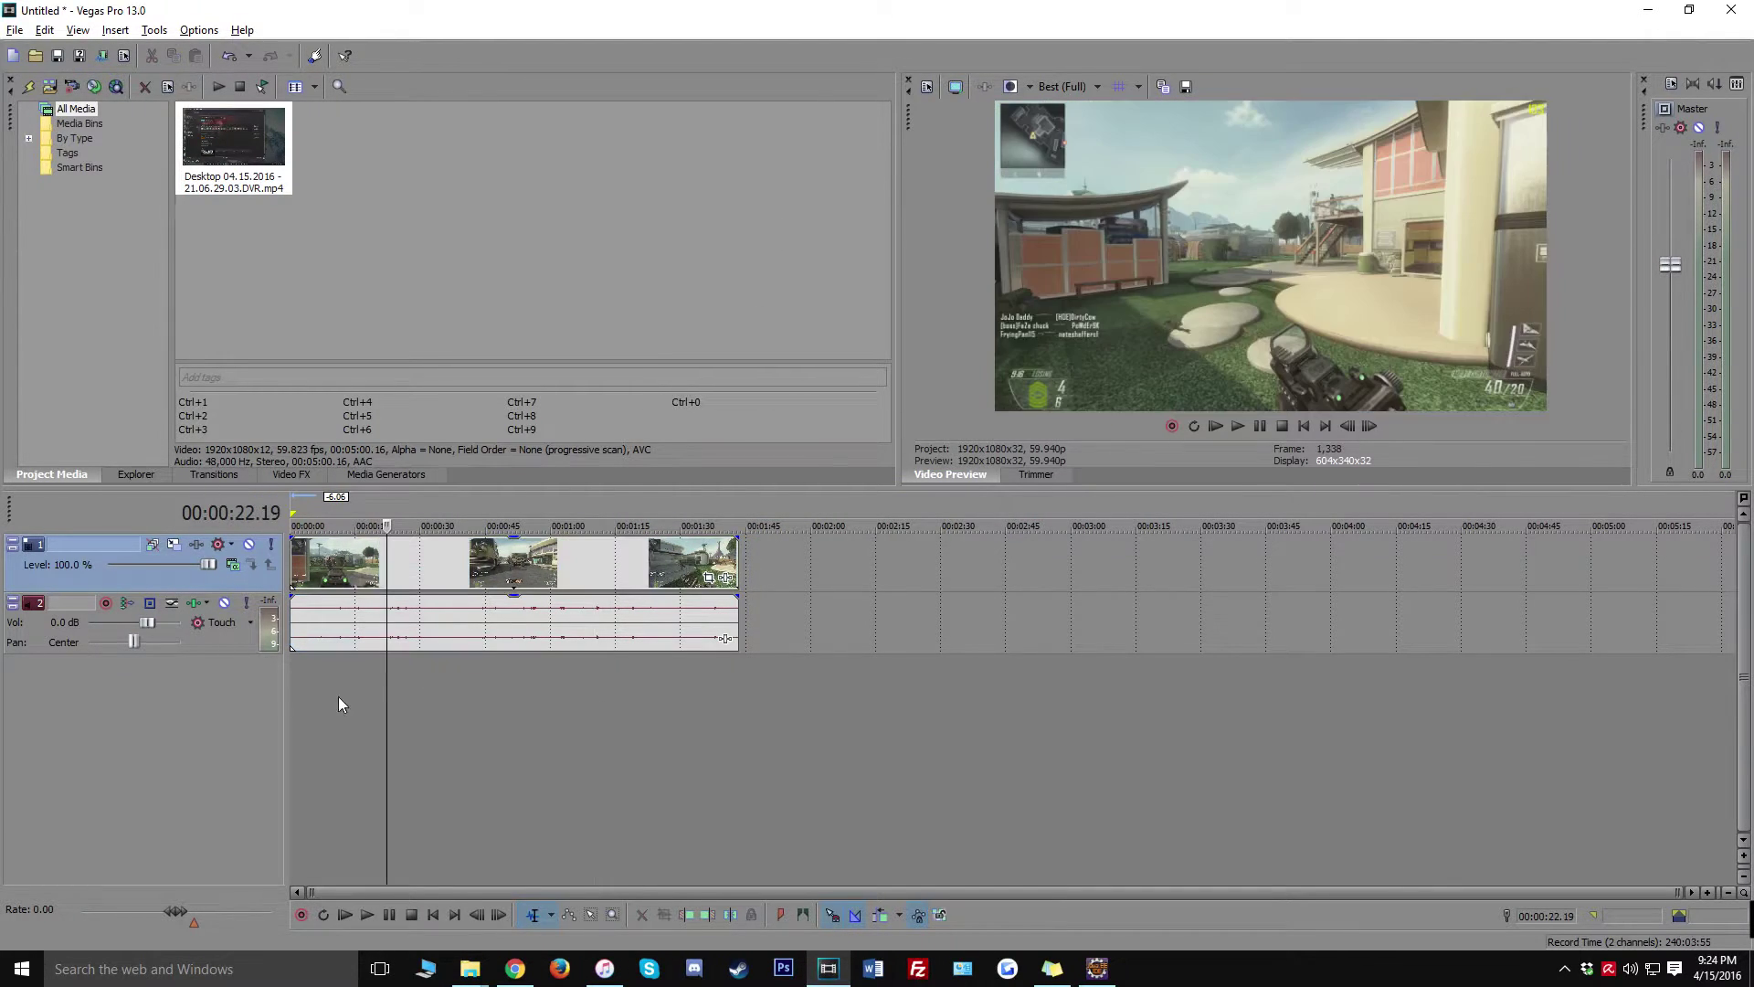
pyautogui.click(292, 700)
pyautogui.click(351, 687)
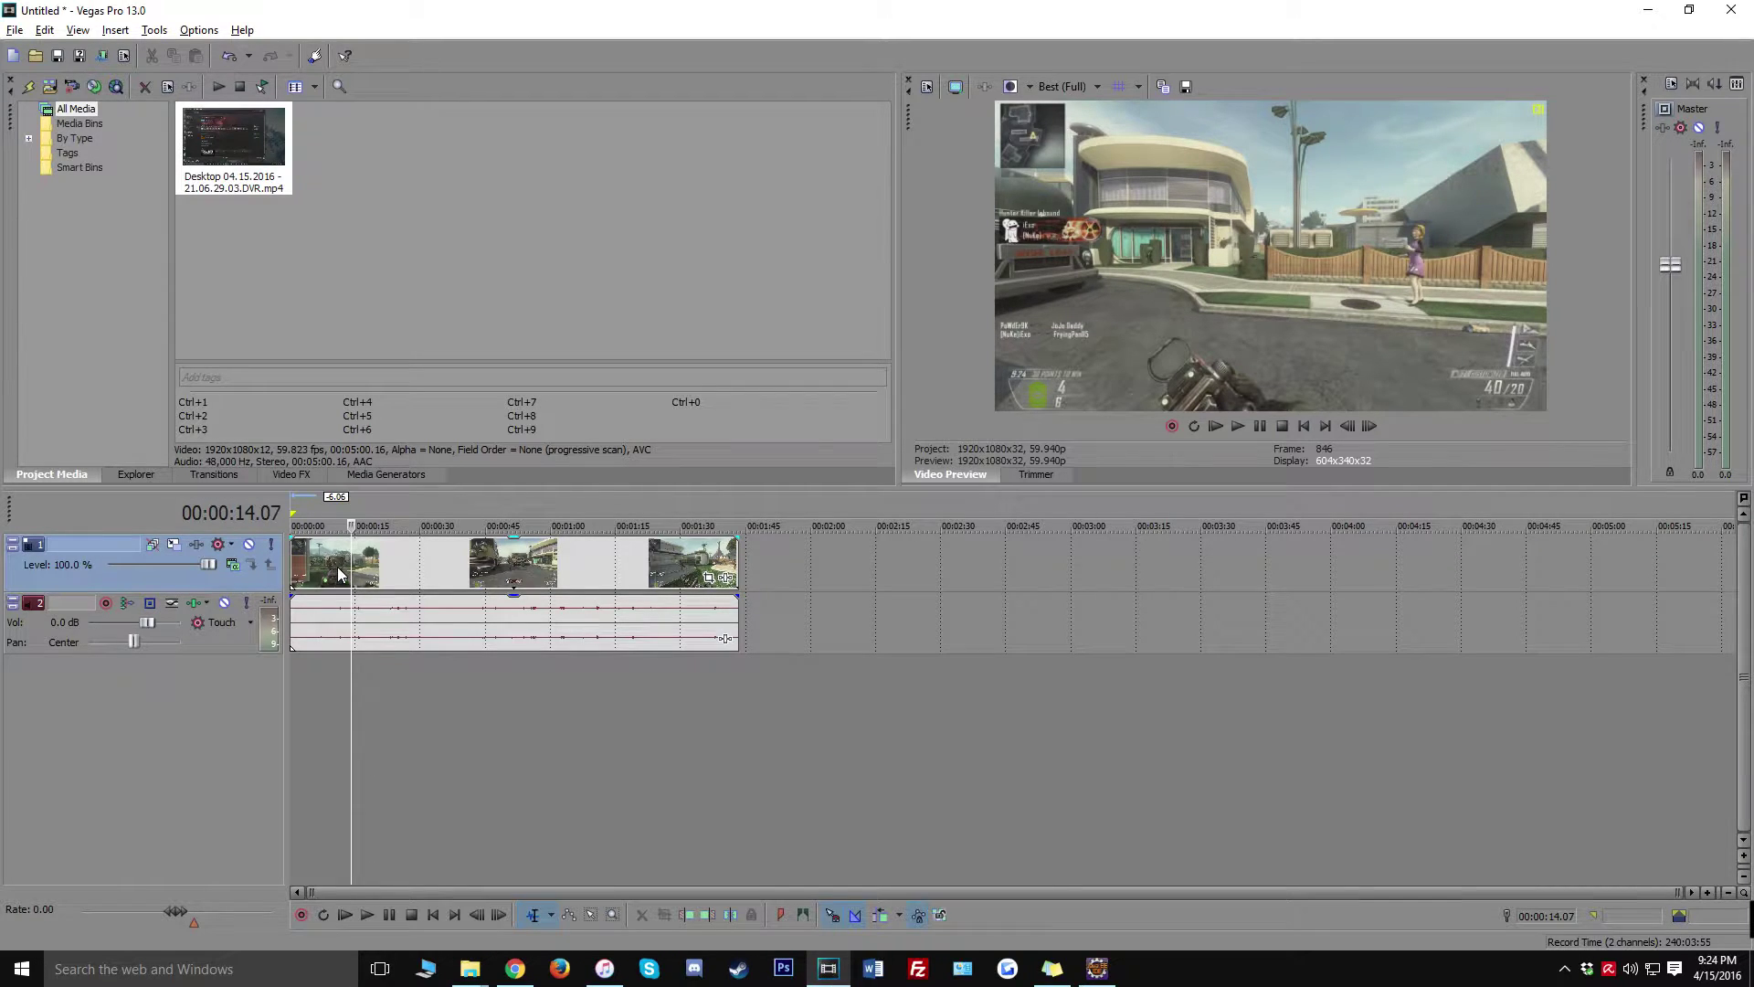
pyautogui.click(370, 729)
pyautogui.click(338, 725)
pyautogui.click(406, 713)
pyautogui.click(473, 715)
pyautogui.click(526, 722)
pyautogui.click(587, 722)
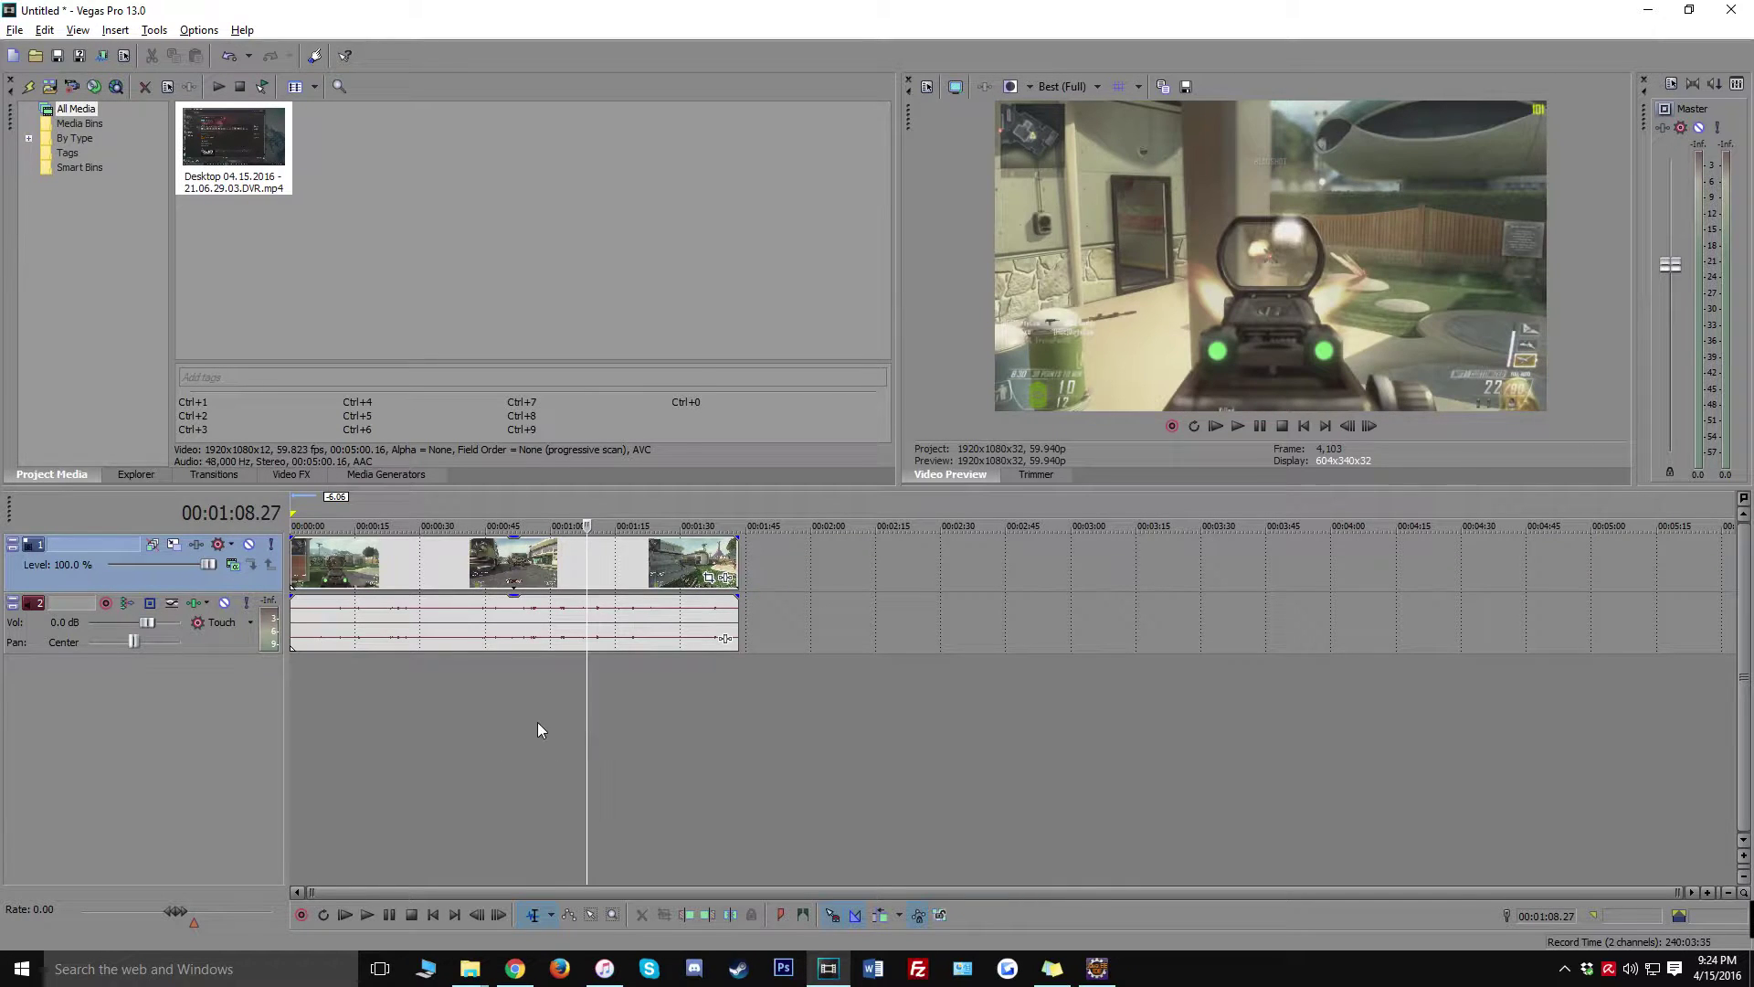
pyautogui.click(633, 727)
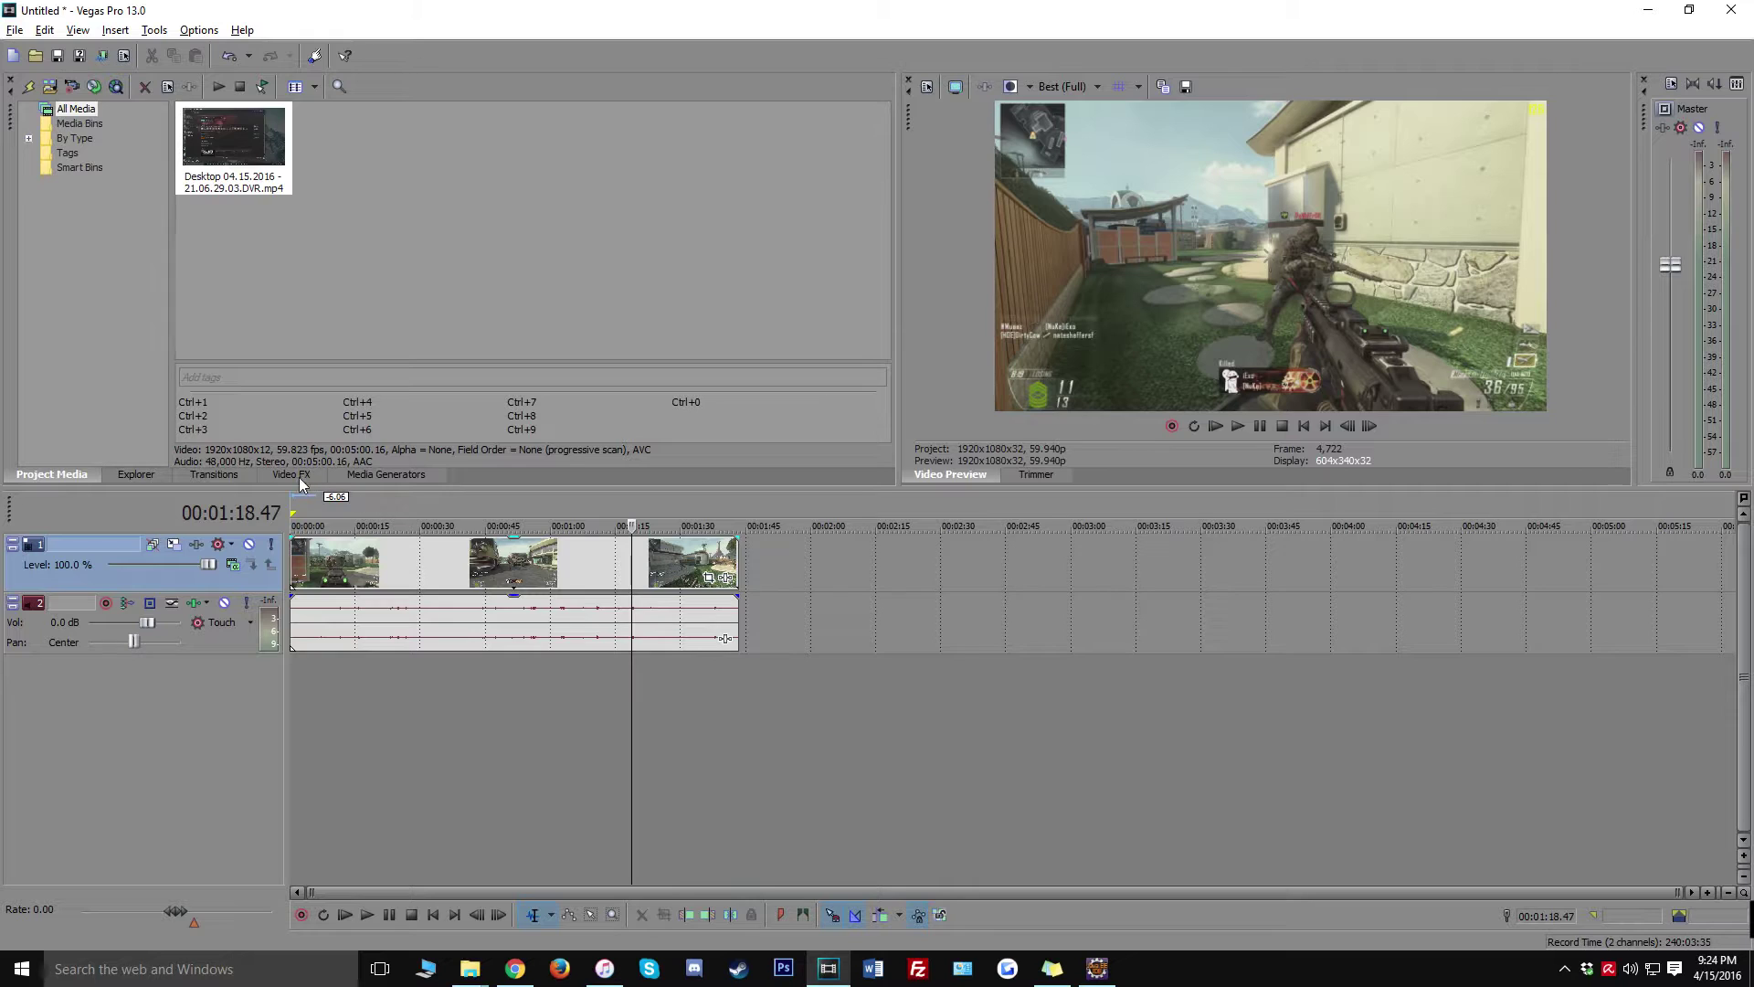
# Add the Color Curves video effect to the clip and arrange its settings window clear of the video preview.
pyautogui.click(291, 475)
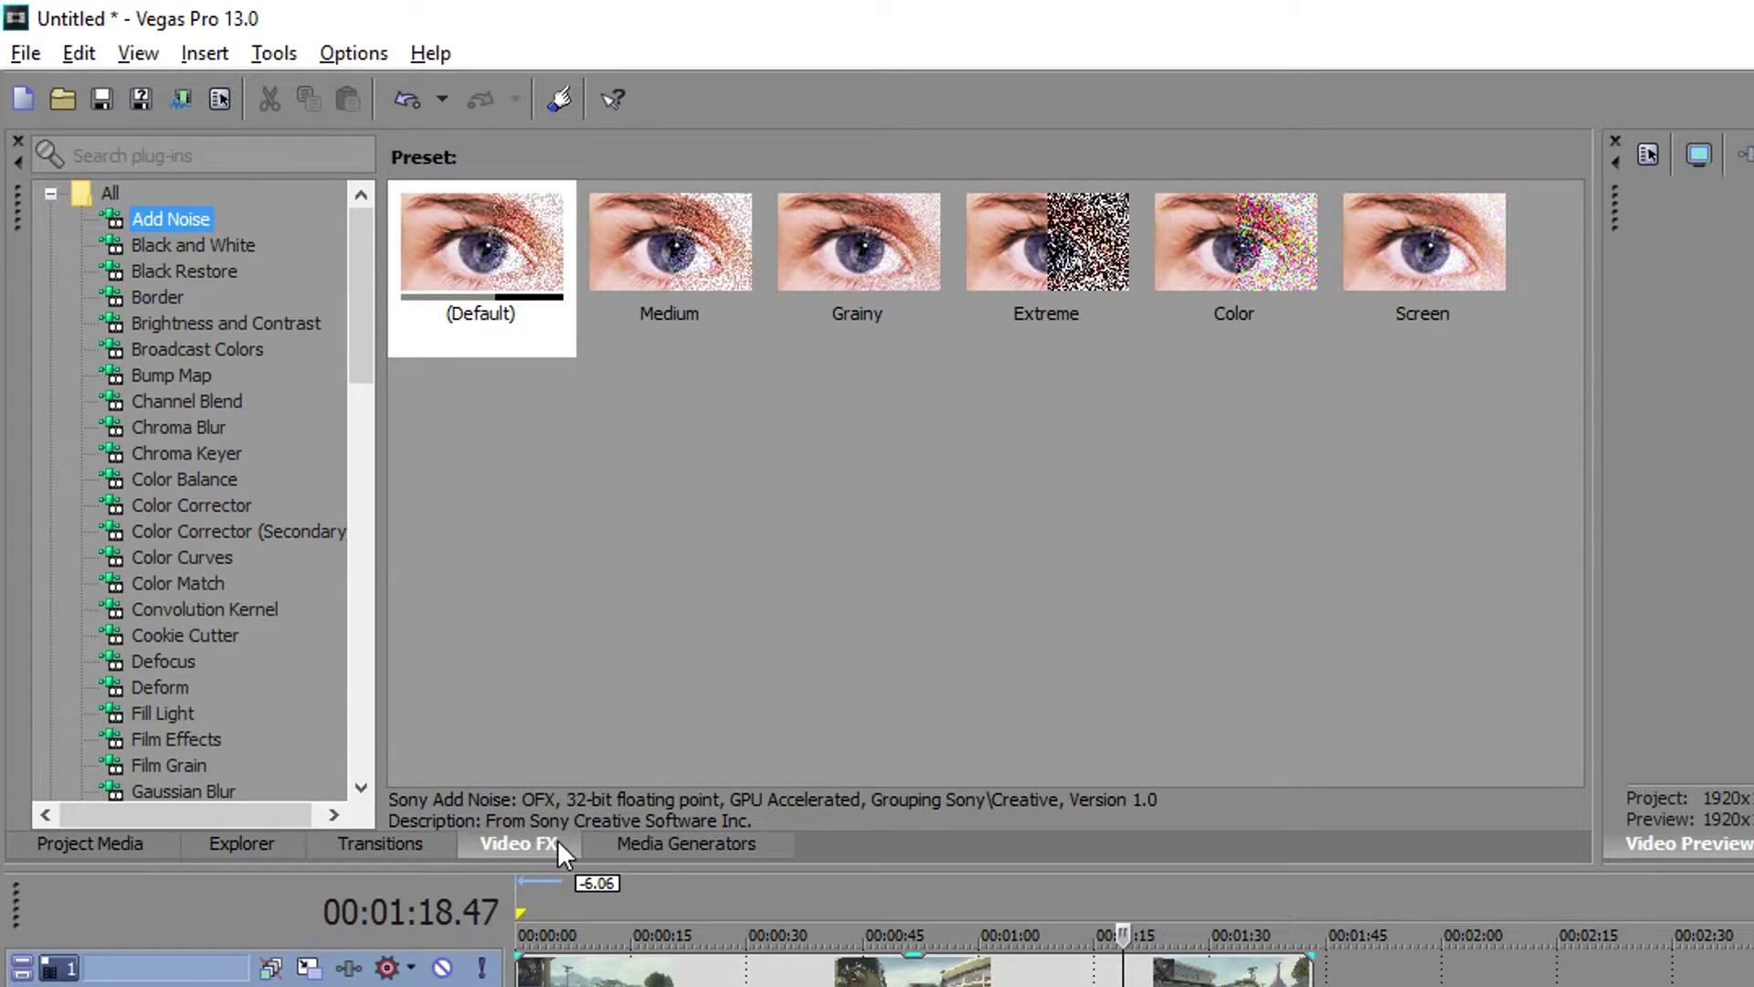
pyautogui.scroll(-1, 164, 613)
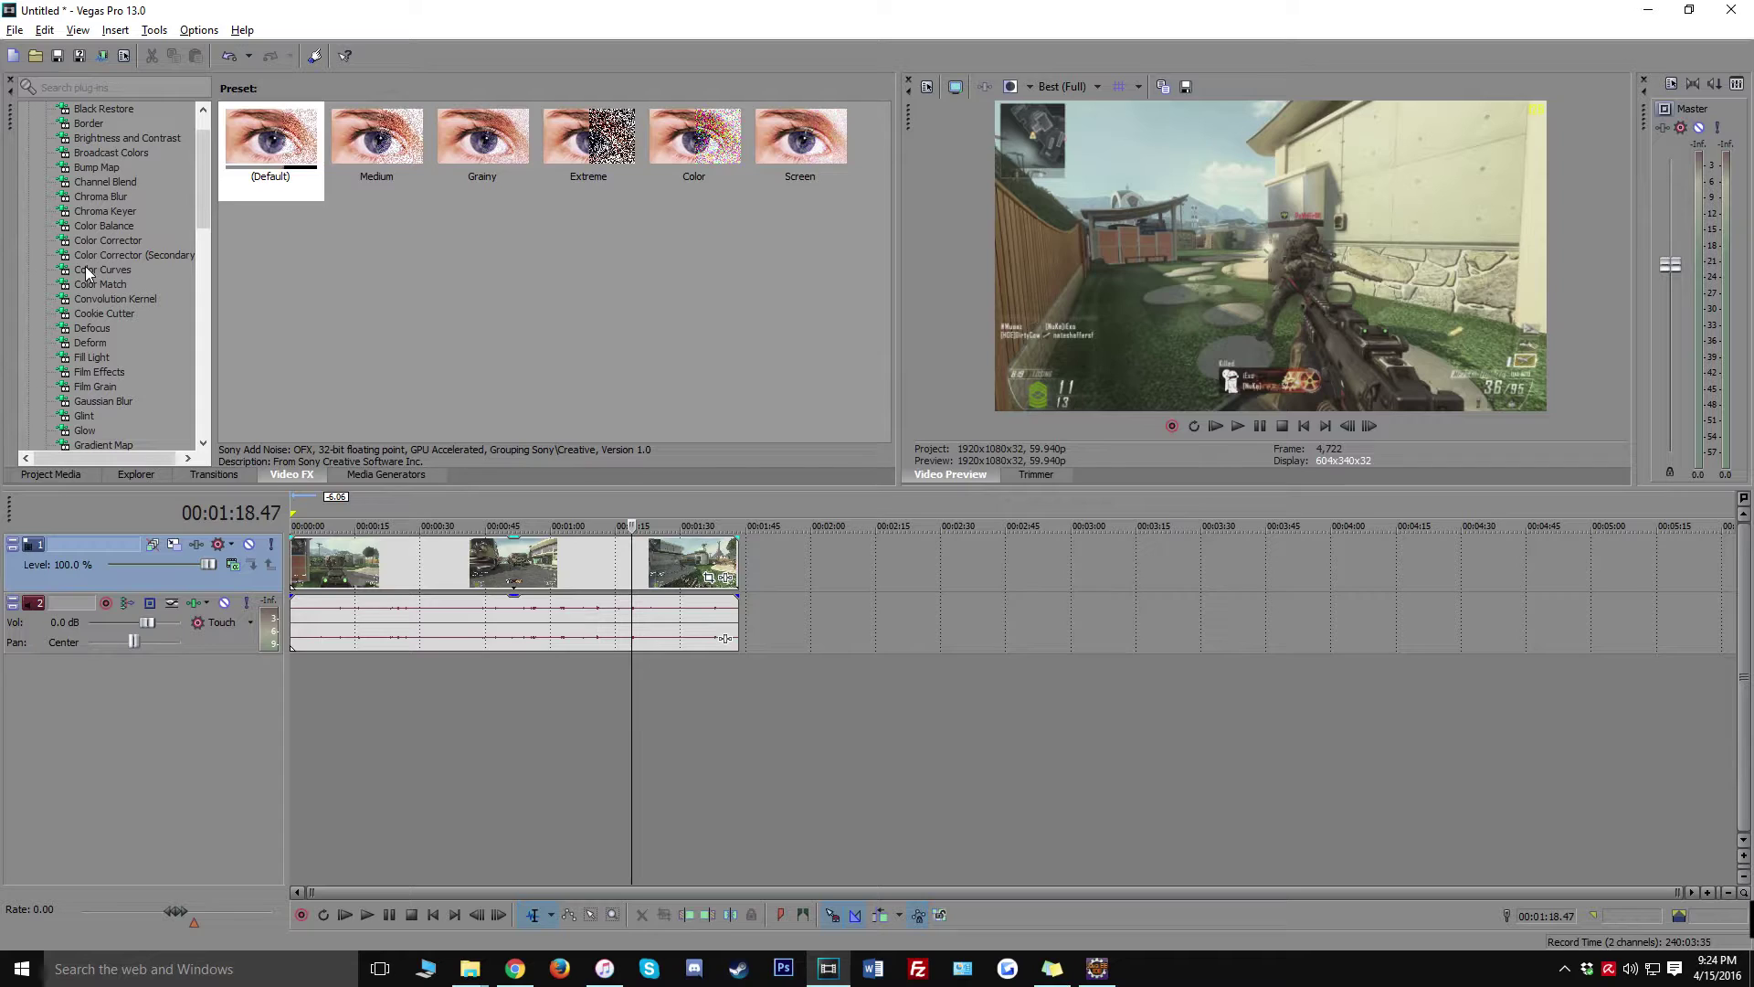
pyautogui.moveTo(172, 477); pyautogui.dragTo(166, 476)
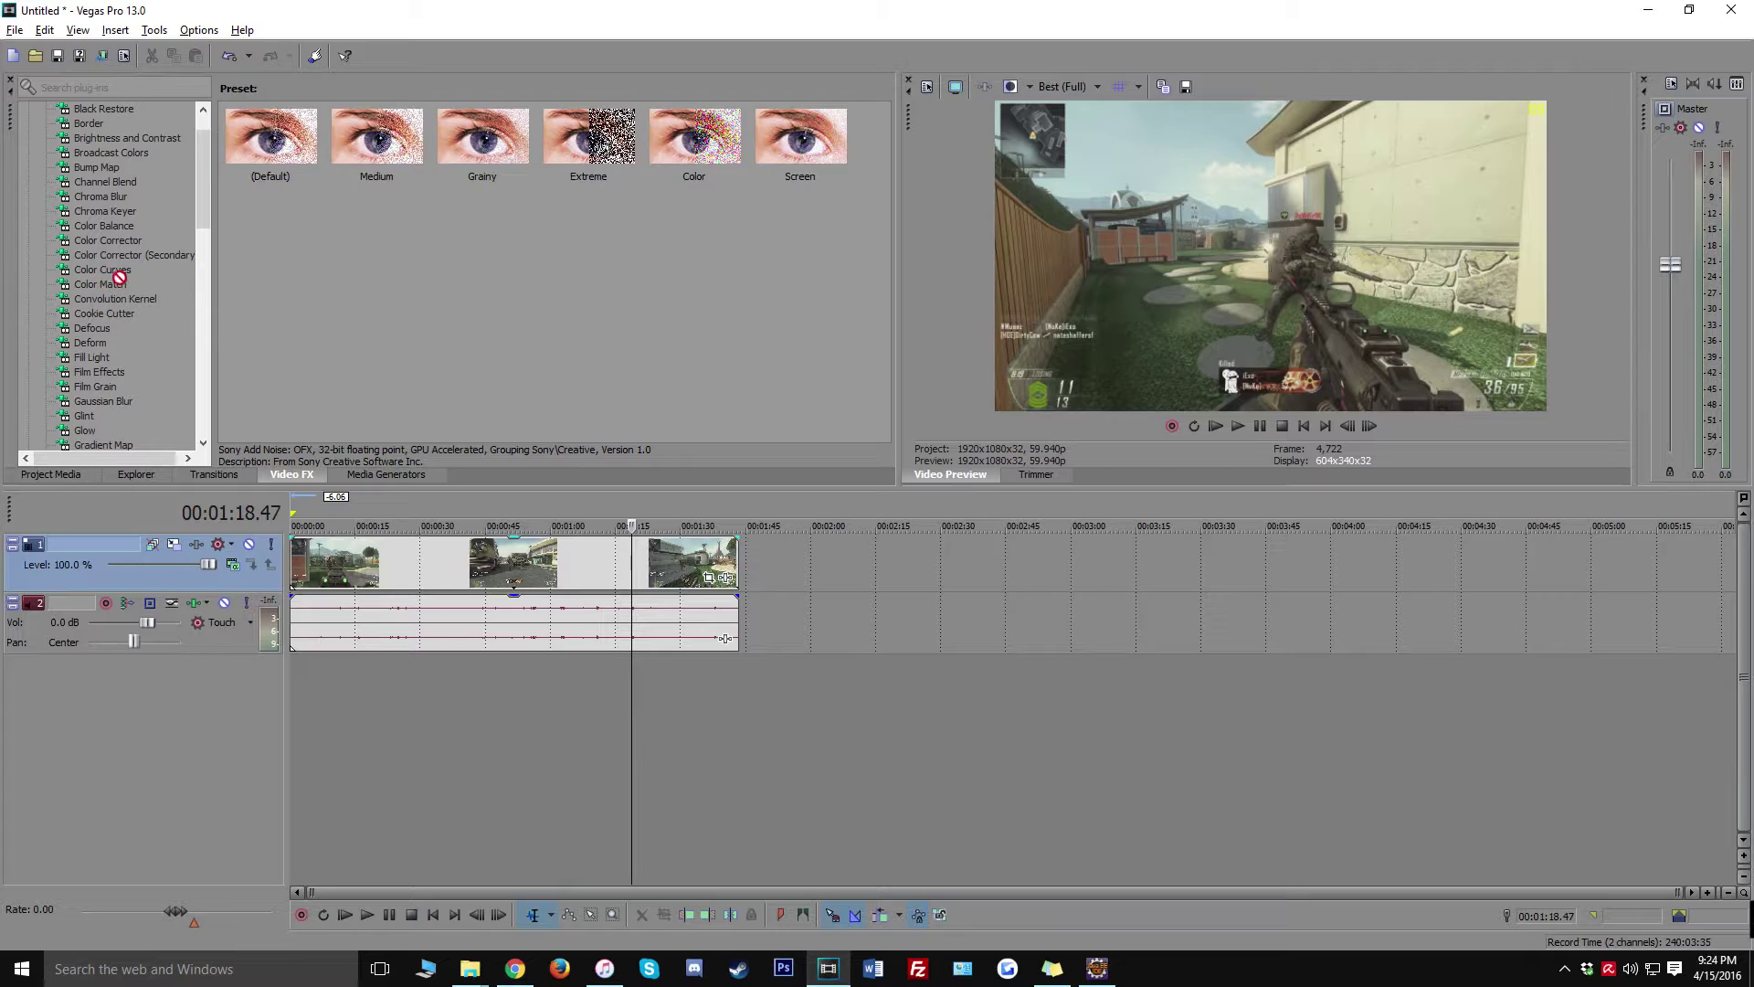
pyautogui.moveTo(451, 505); pyautogui.dragTo(537, 568)
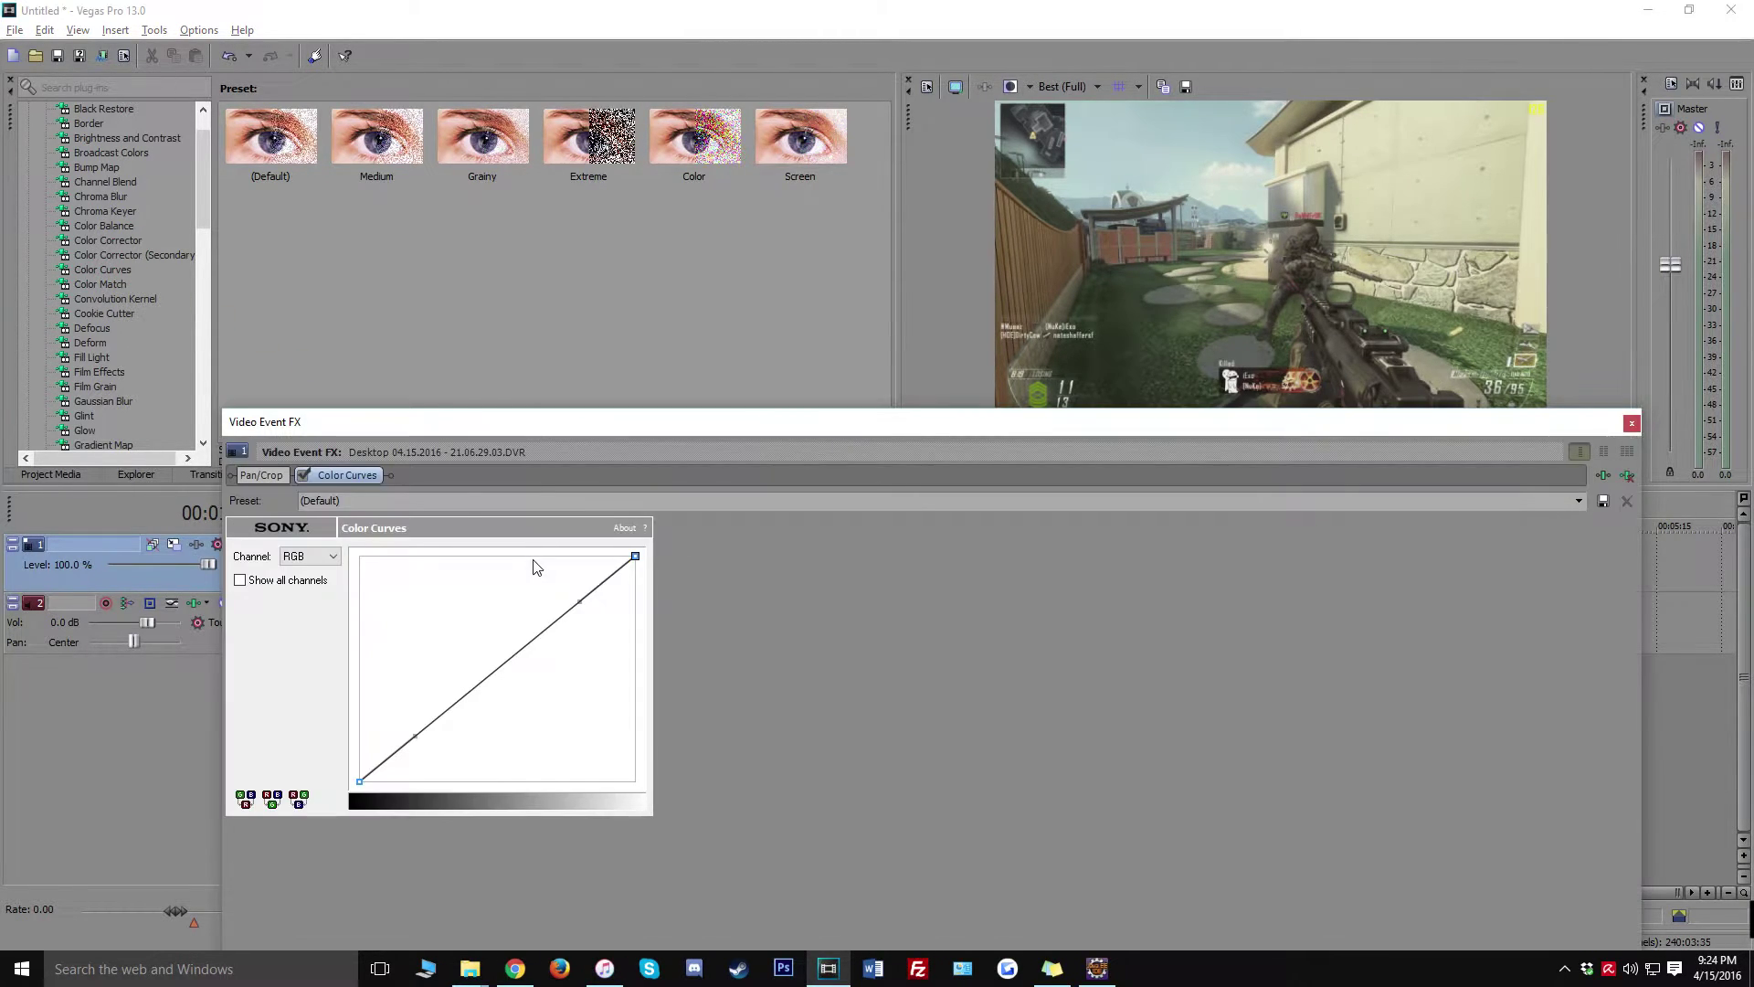
pyautogui.moveTo(720, 430); pyautogui.dragTo(514, 143)
pyautogui.moveTo(1437, 373); pyautogui.dragTo(775, 364)
pyautogui.moveTo(631, 116); pyautogui.dragTo(641, 132)
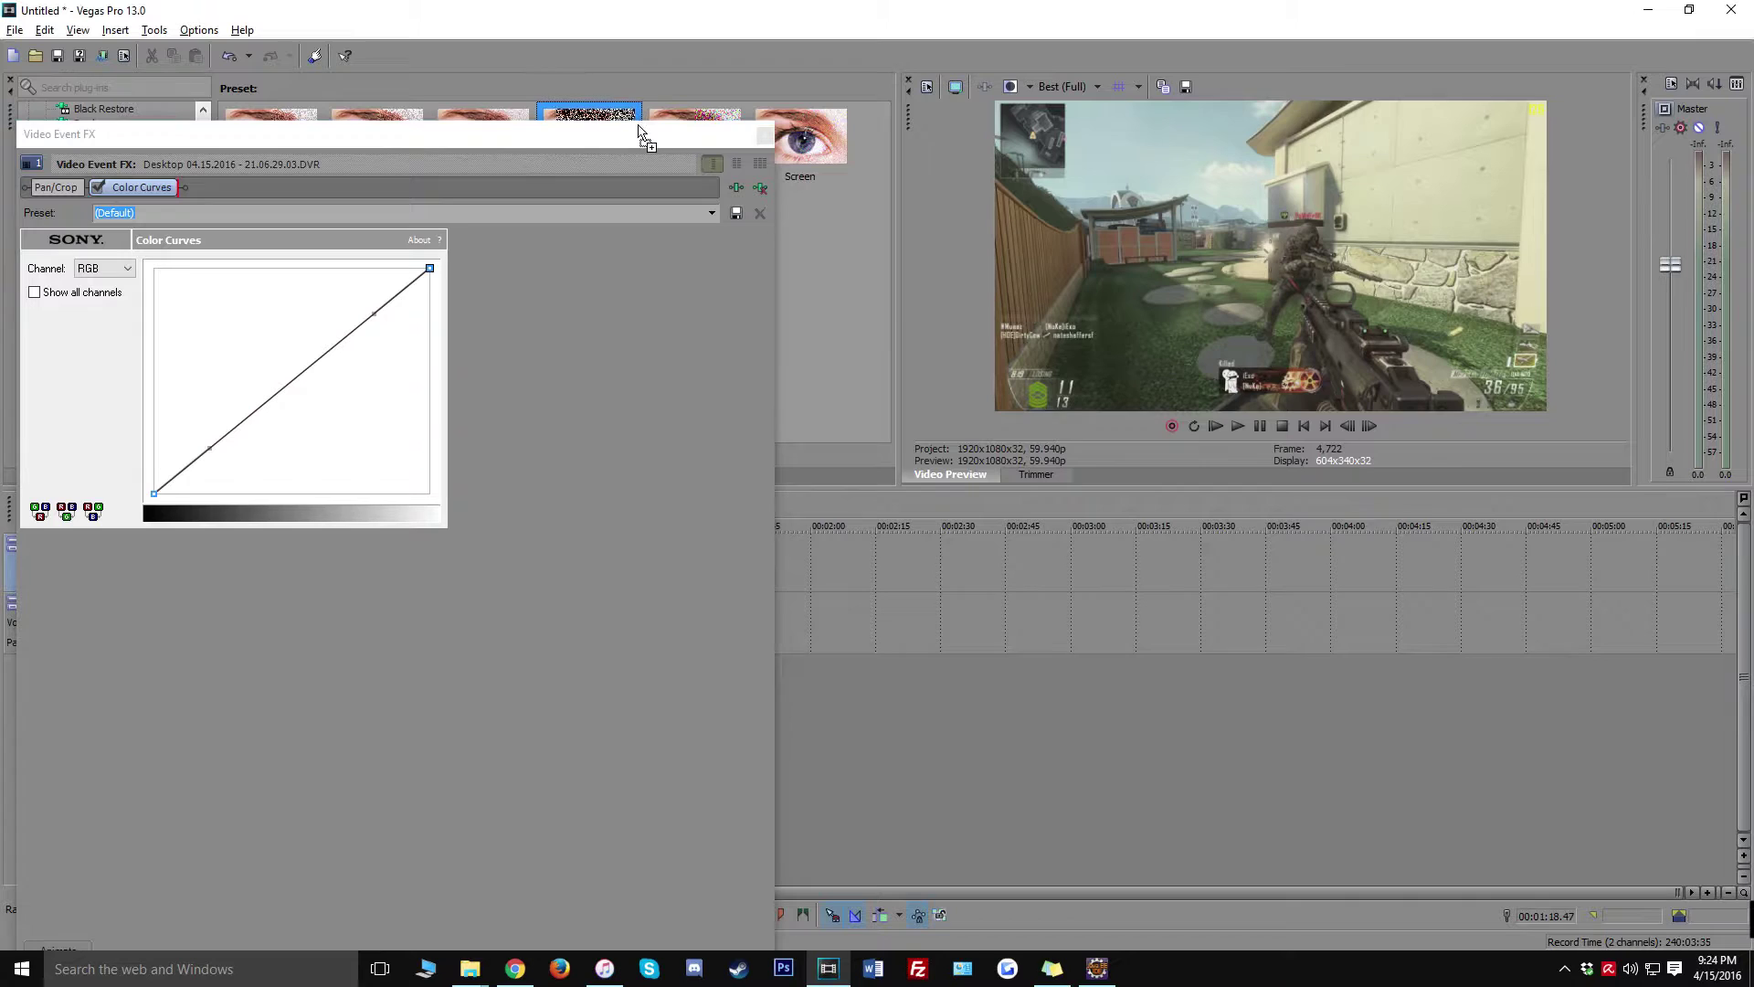
pyautogui.moveTo(637, 135); pyautogui.dragTo(764, 145)
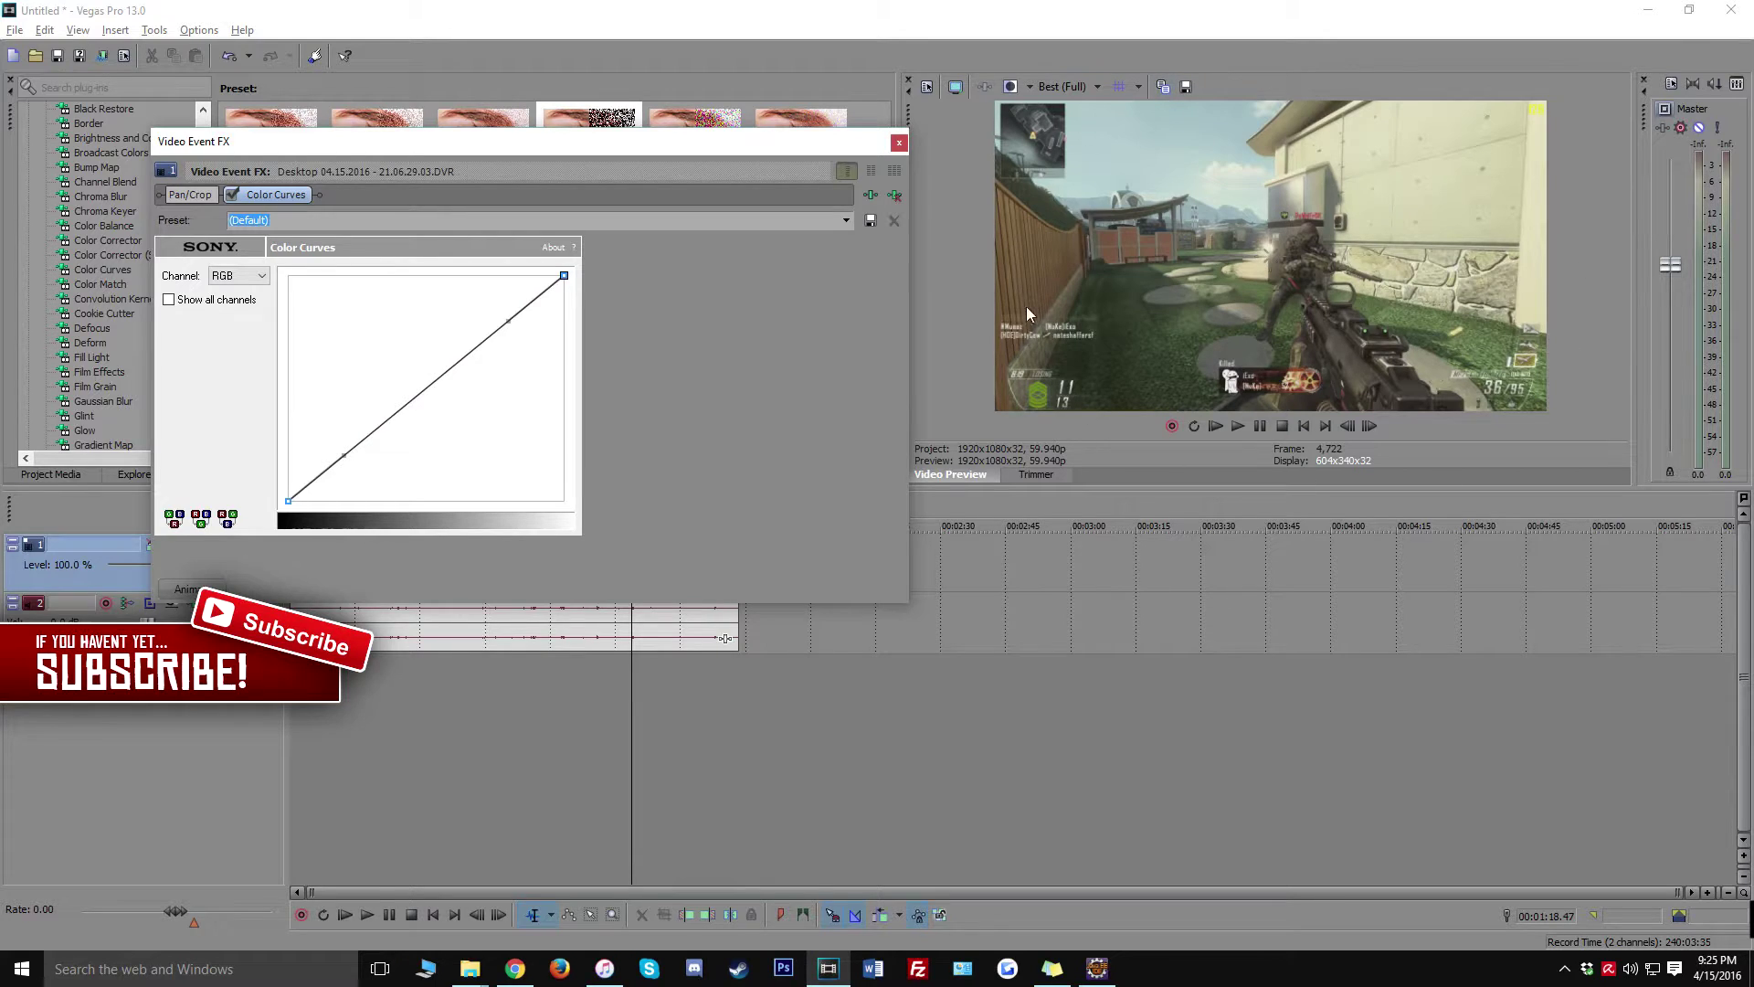
# Bend the RGB curve into a gentle S shape, raising the highlights and lowering the shadows, and check the look at several points in the clip.
pyautogui.click(509, 322)
pyautogui.click(512, 318)
pyautogui.moveTo(509, 320); pyautogui.dragTo(520, 275)
pyautogui.moveTo(343, 455); pyautogui.dragTo(339, 501)
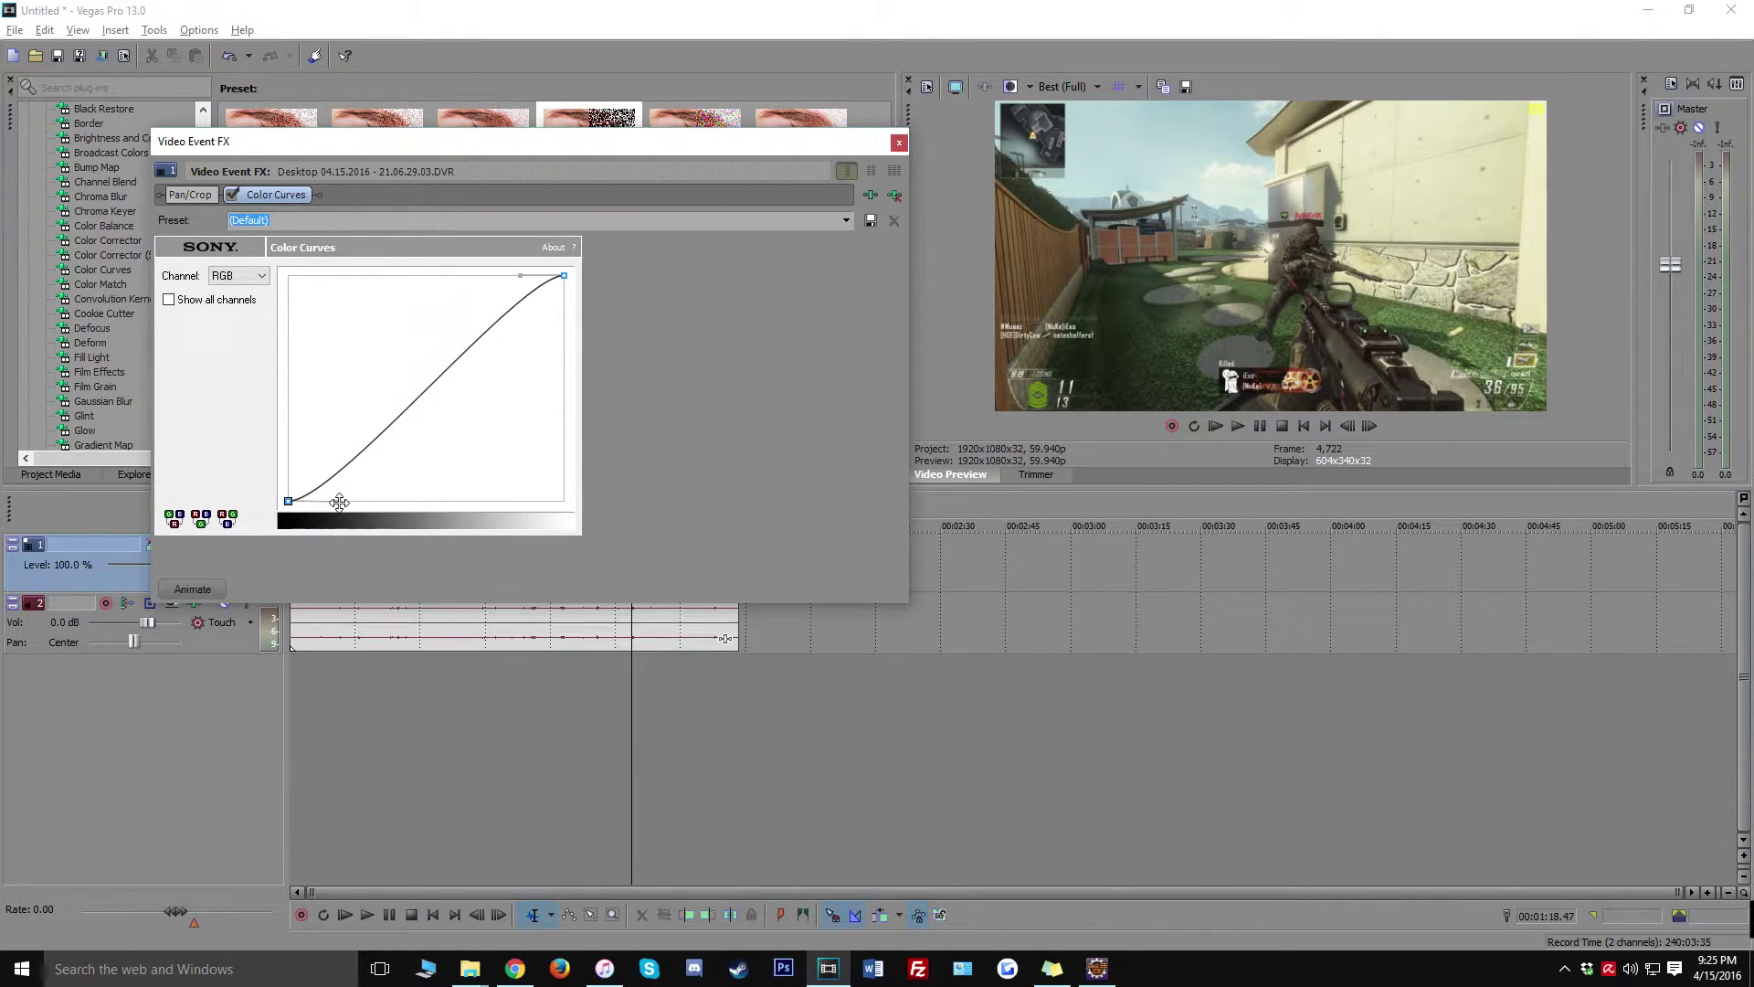
pyautogui.click(900, 144)
pyautogui.click(415, 684)
pyautogui.click(587, 678)
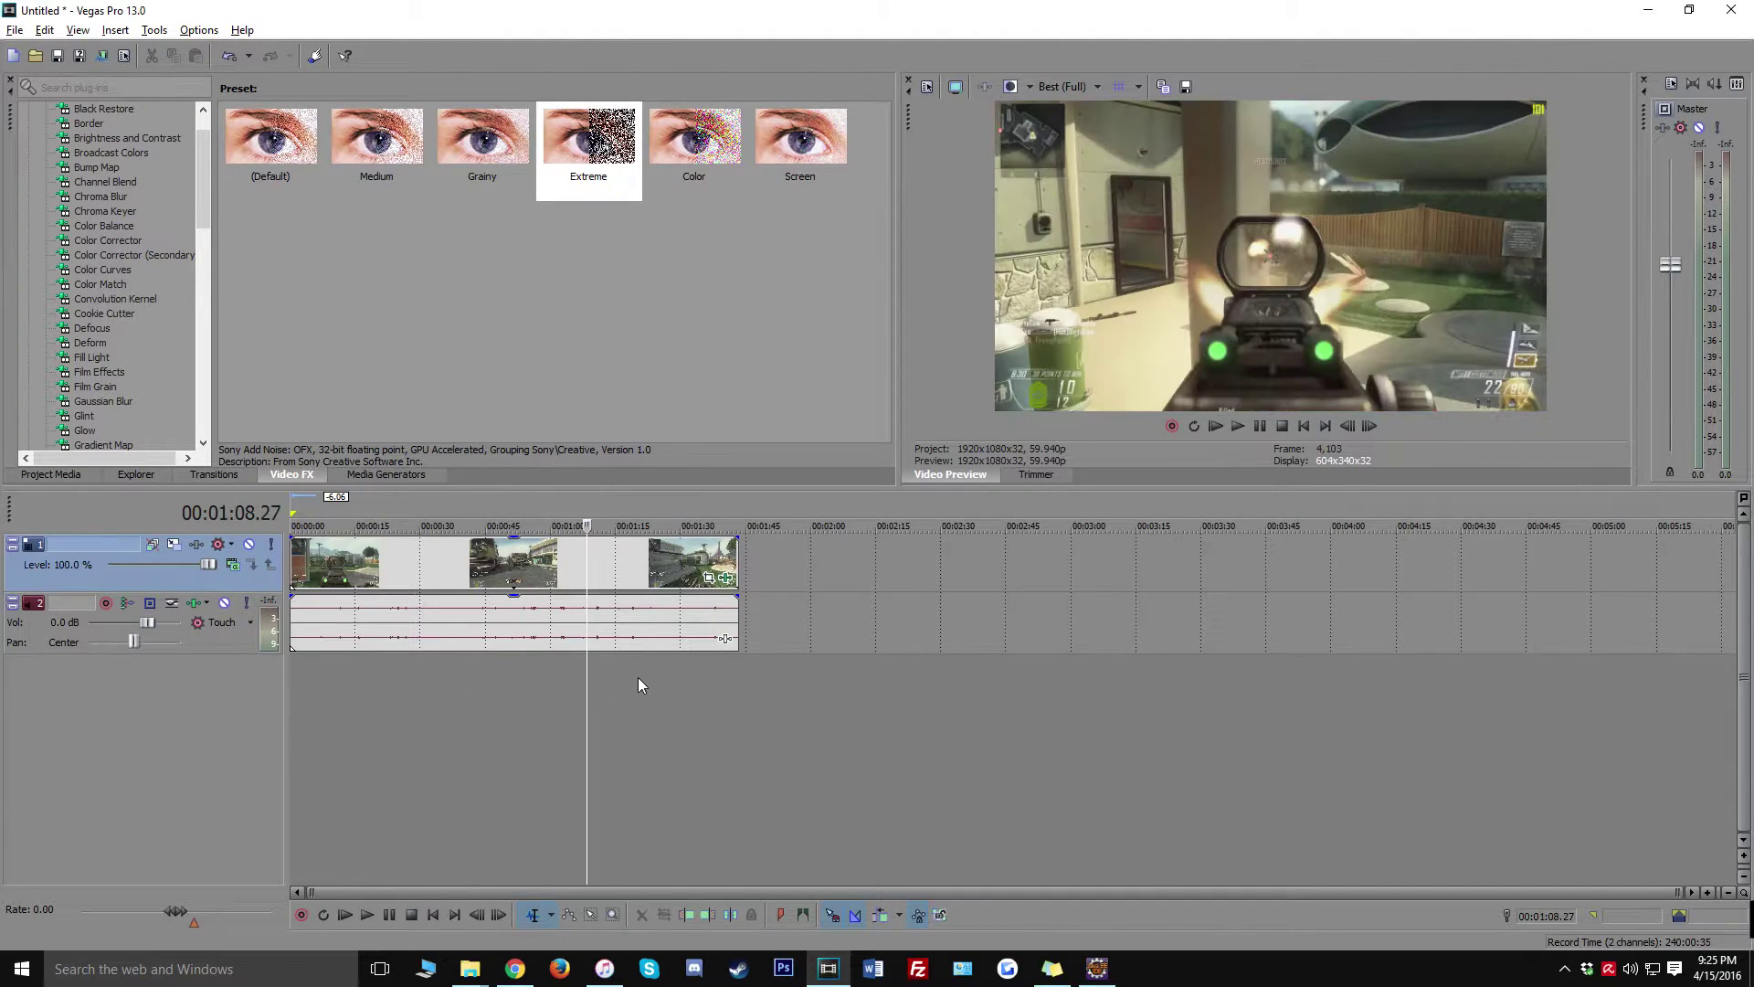
pyautogui.click(638, 678)
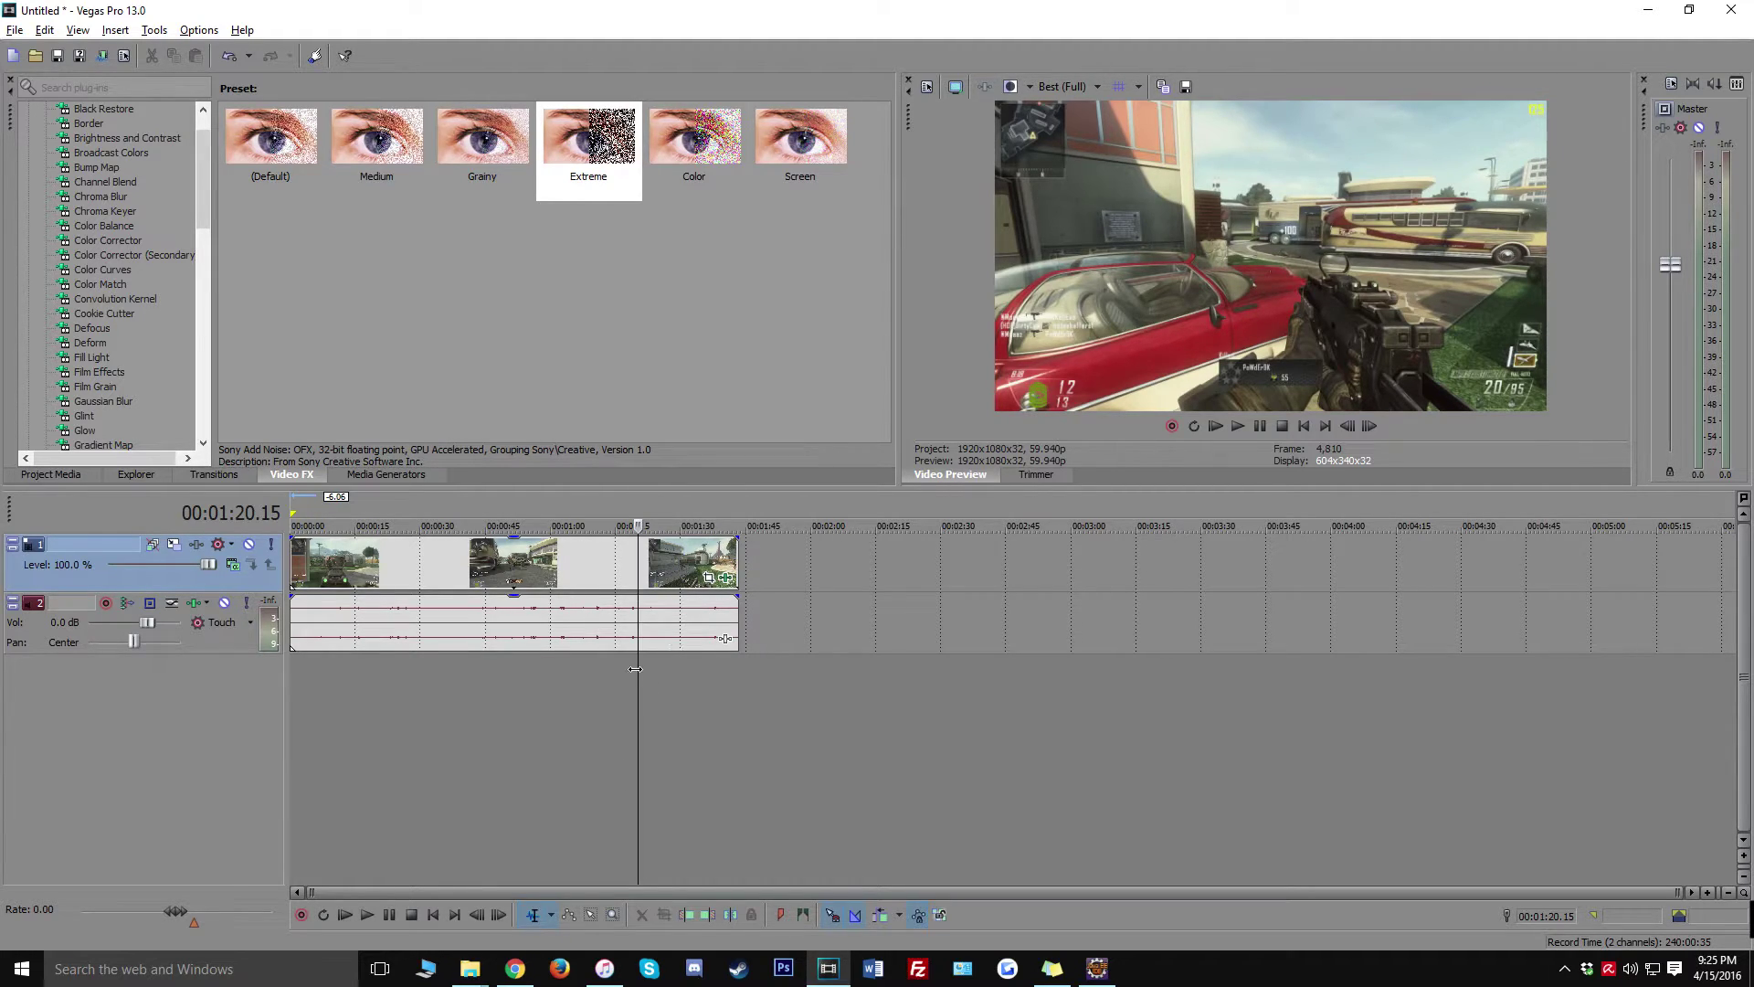
pyautogui.moveTo(403, 576)
pyautogui.mouseDown()
pyautogui.moveTo(476, 571)
pyautogui.moveTo(423, 568)
pyautogui.mouseUp()
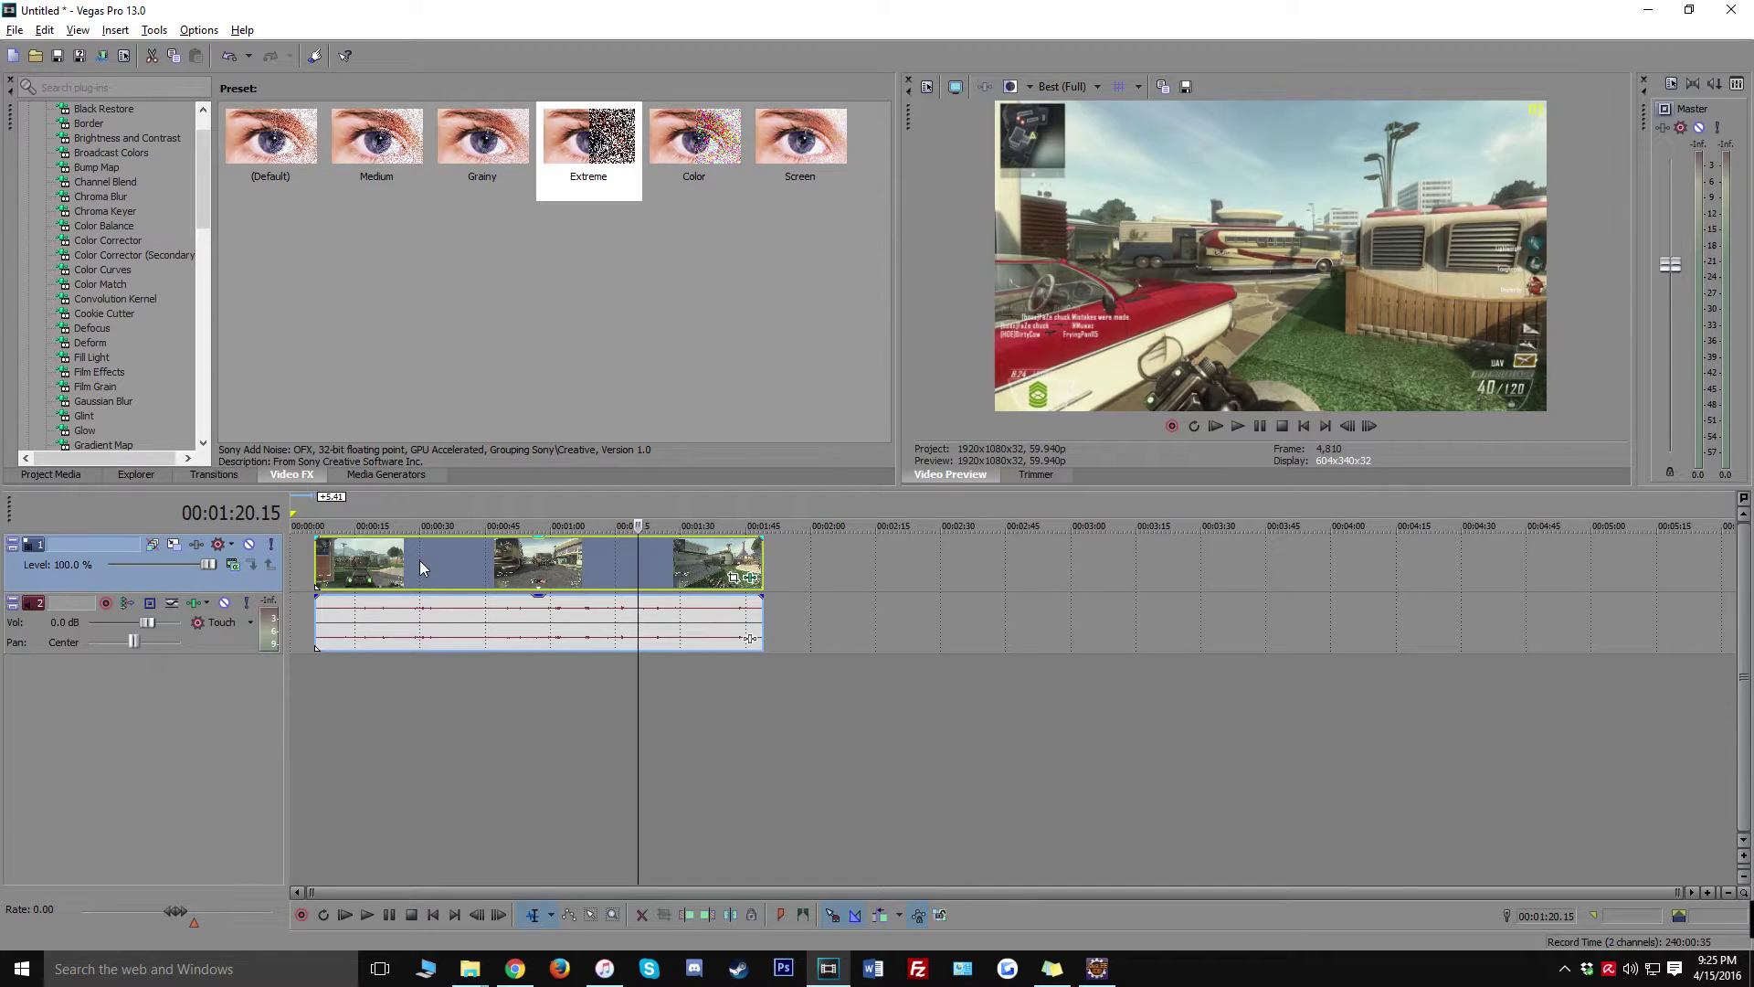
pyautogui.moveTo(469, 564)
pyautogui.mouseDown()
pyautogui.moveTo(437, 559)
pyautogui.moveTo(459, 559)
pyautogui.mouseUp()
pyautogui.click(429, 682)
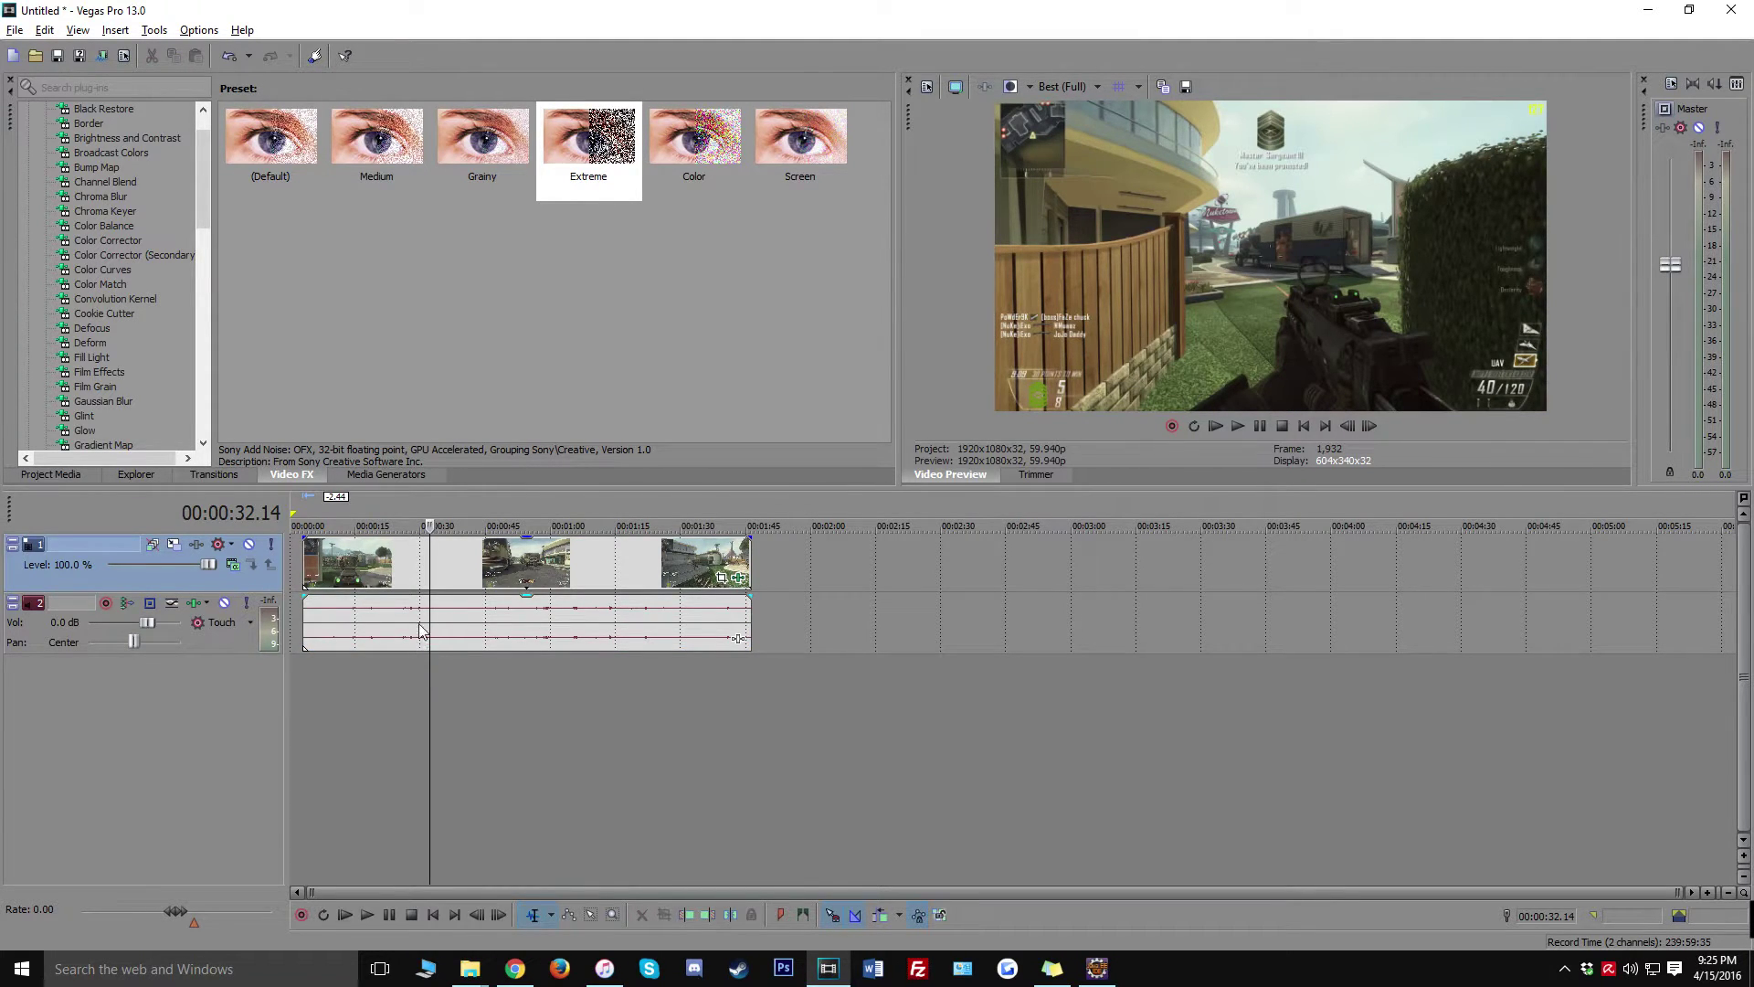
pyautogui.click(365, 558)
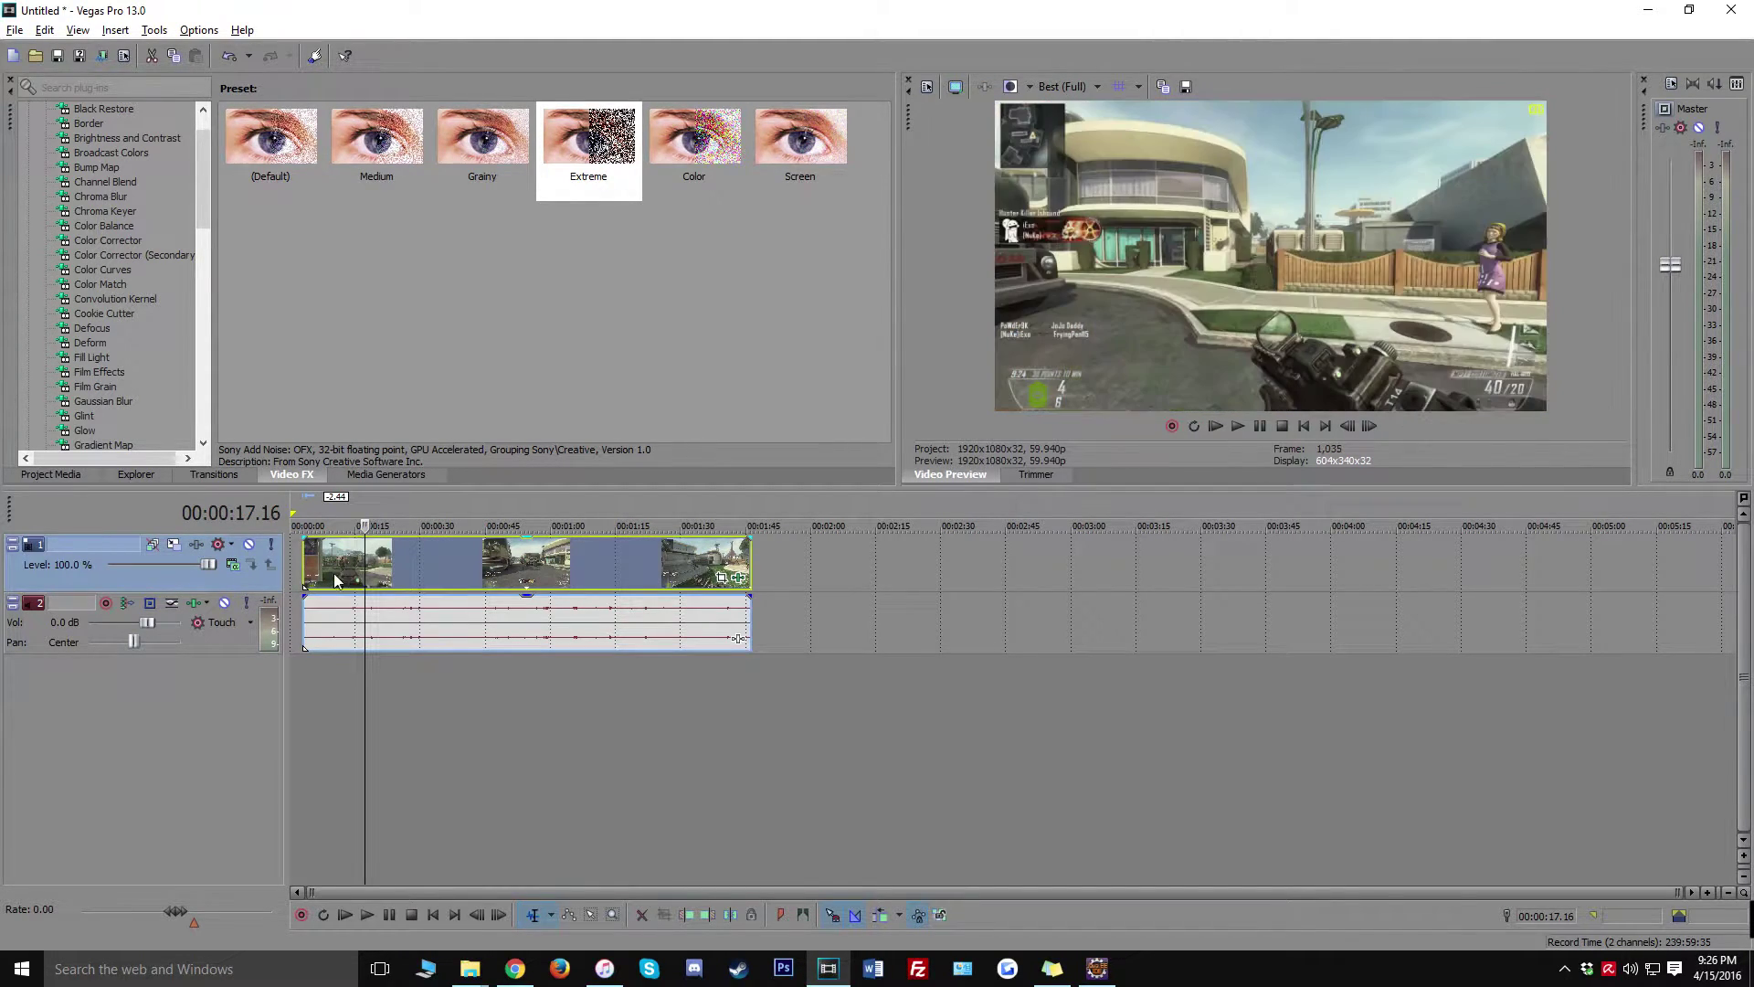
pyautogui.click(314, 705)
pyautogui.moveTo(441, 570); pyautogui.dragTo(801, 565)
pyautogui.click(1056, 562)
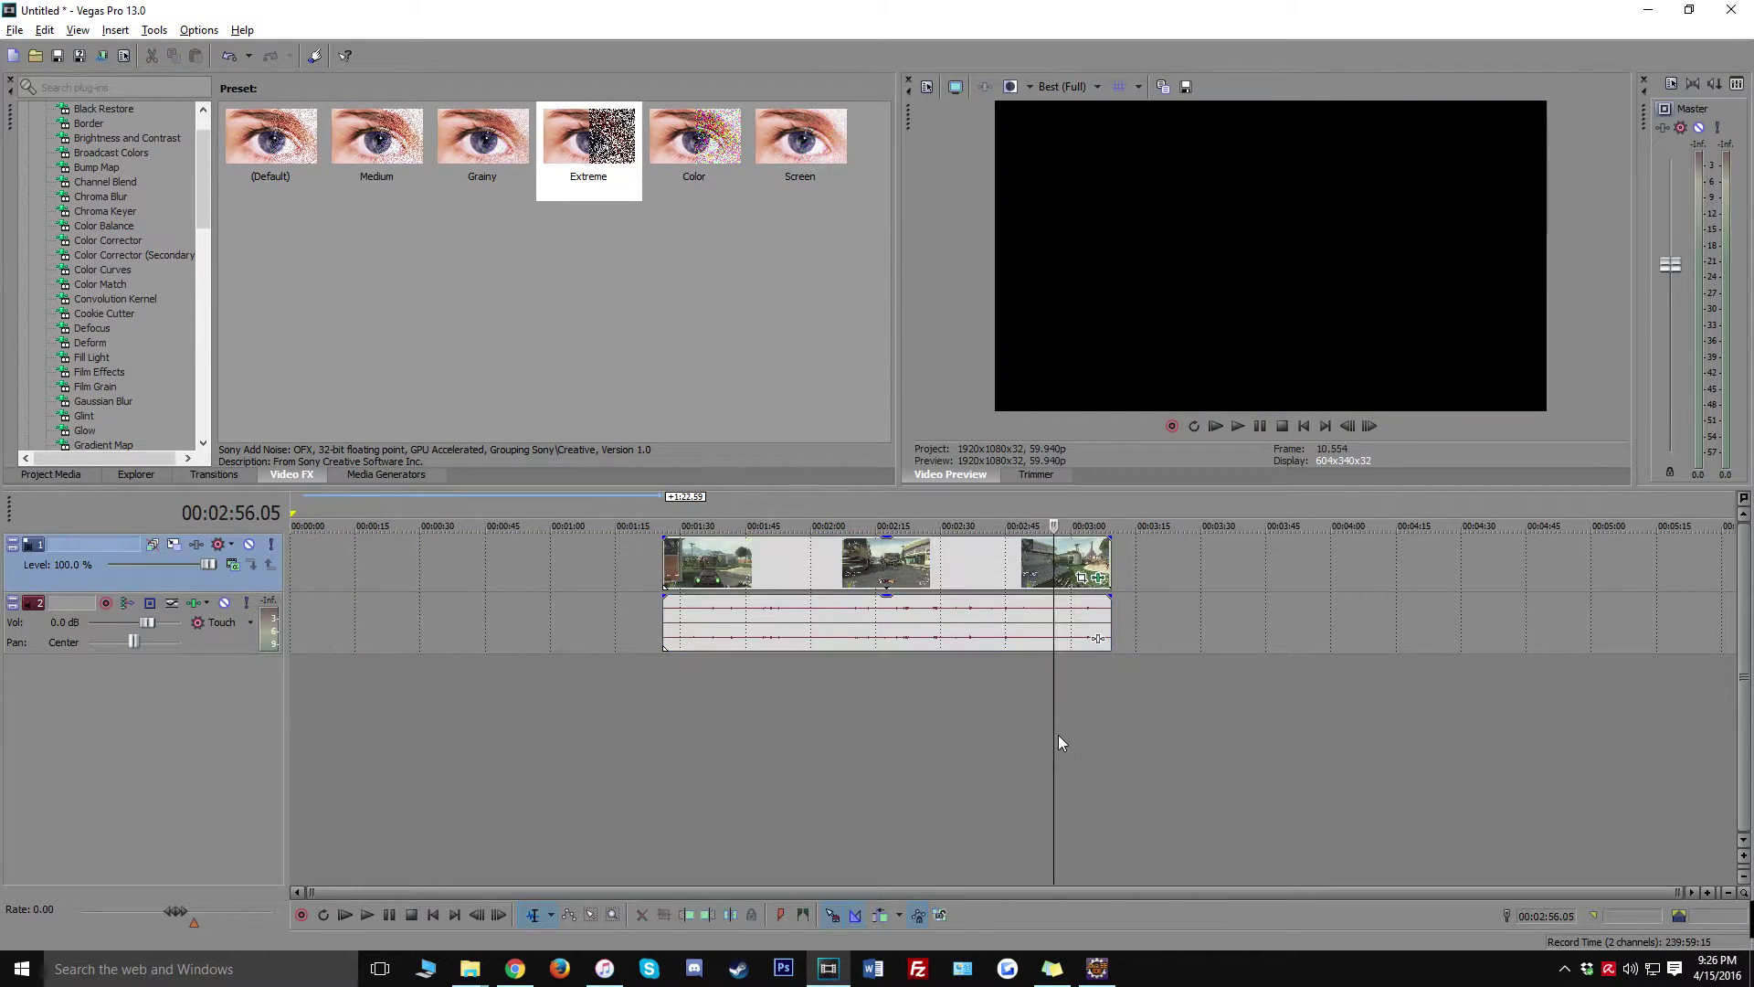
pyautogui.moveTo(987, 560); pyautogui.dragTo(413, 561)
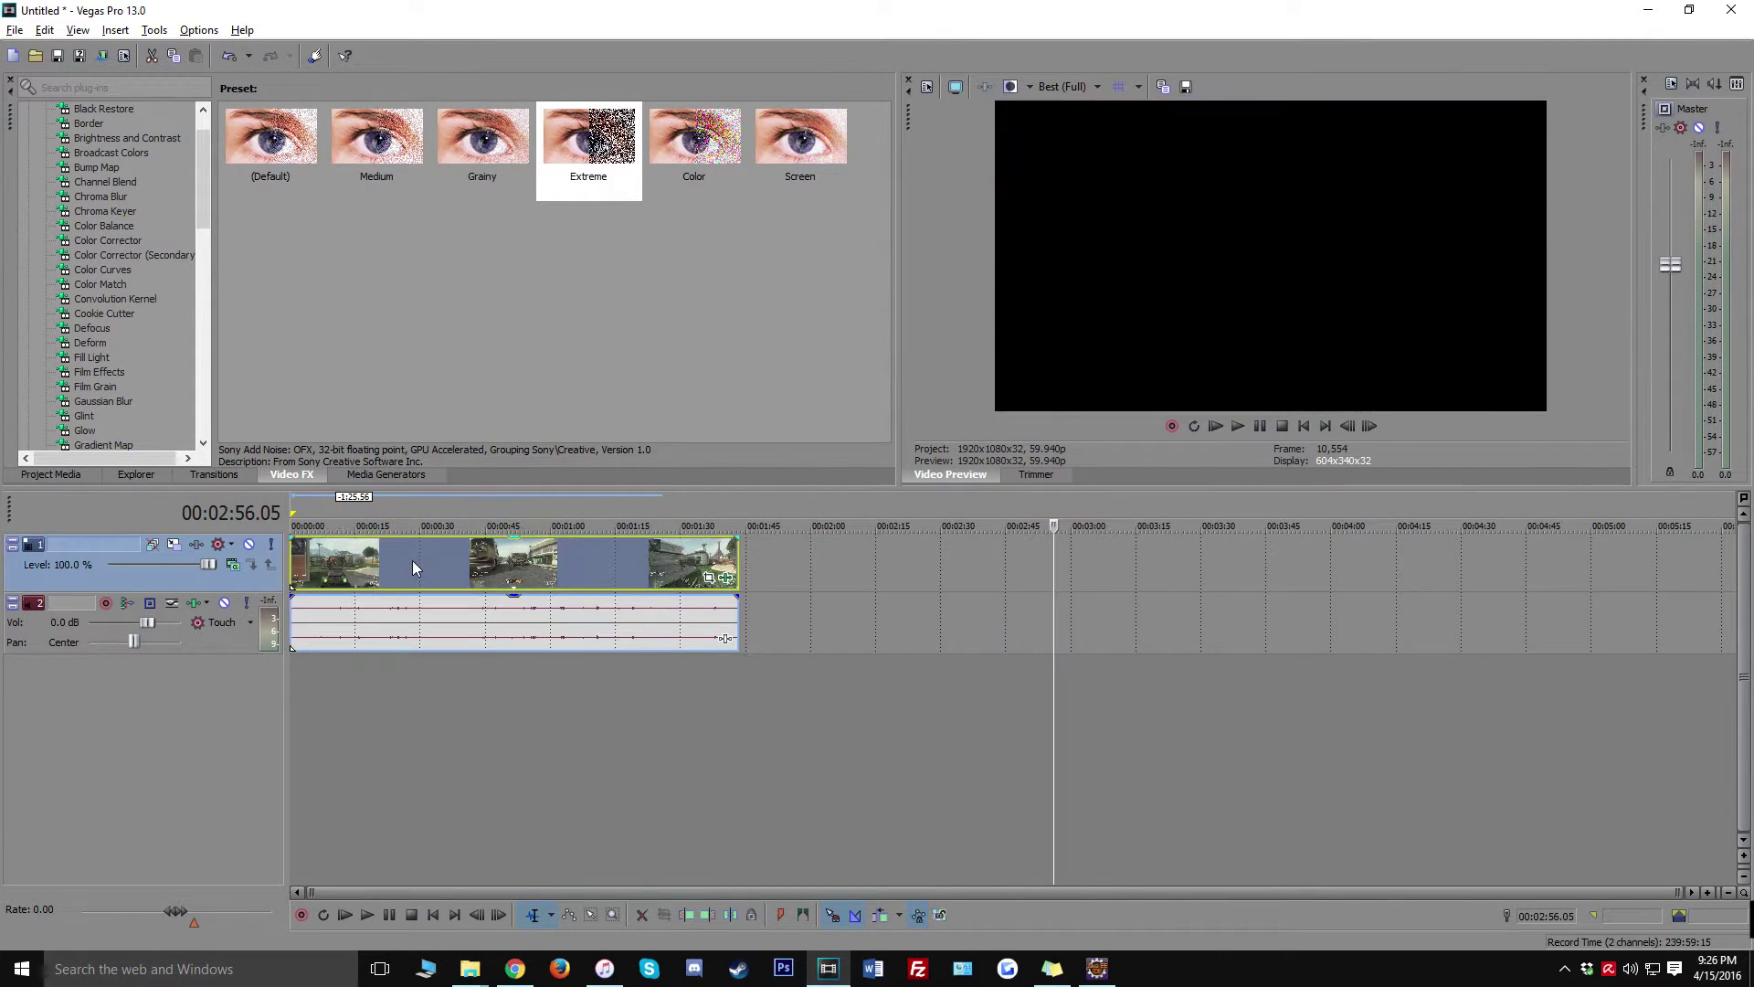
pyautogui.click(381, 716)
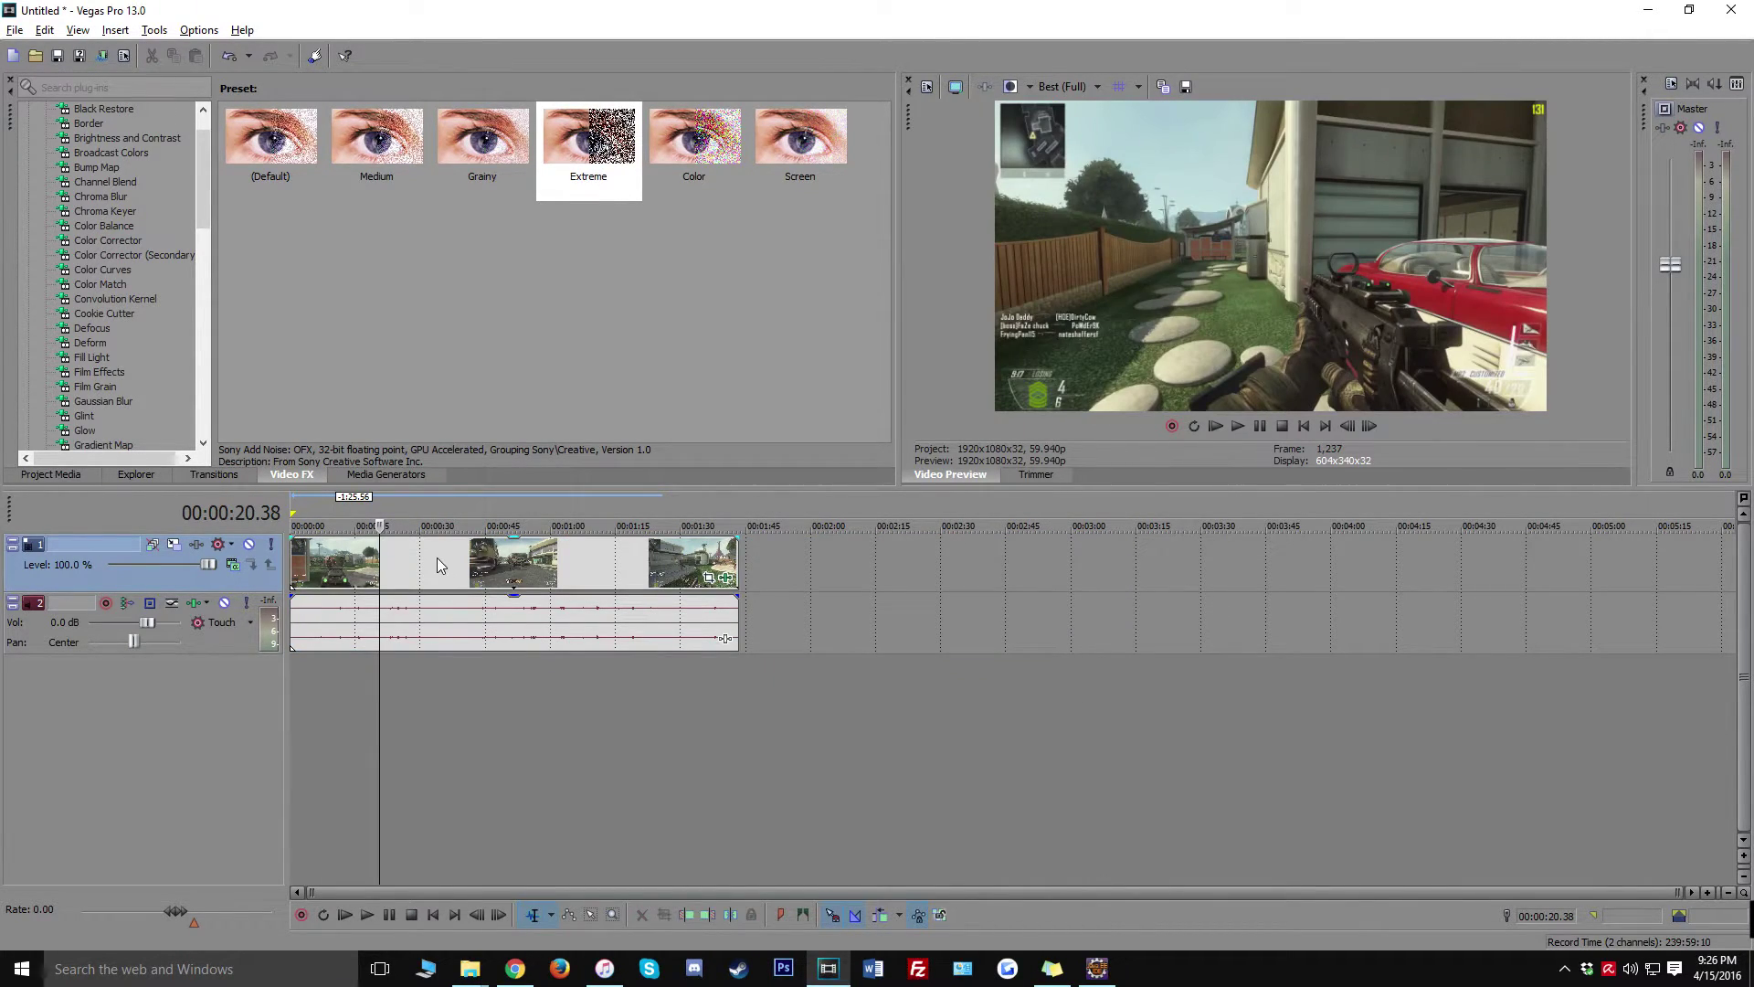
pyautogui.click(388, 708)
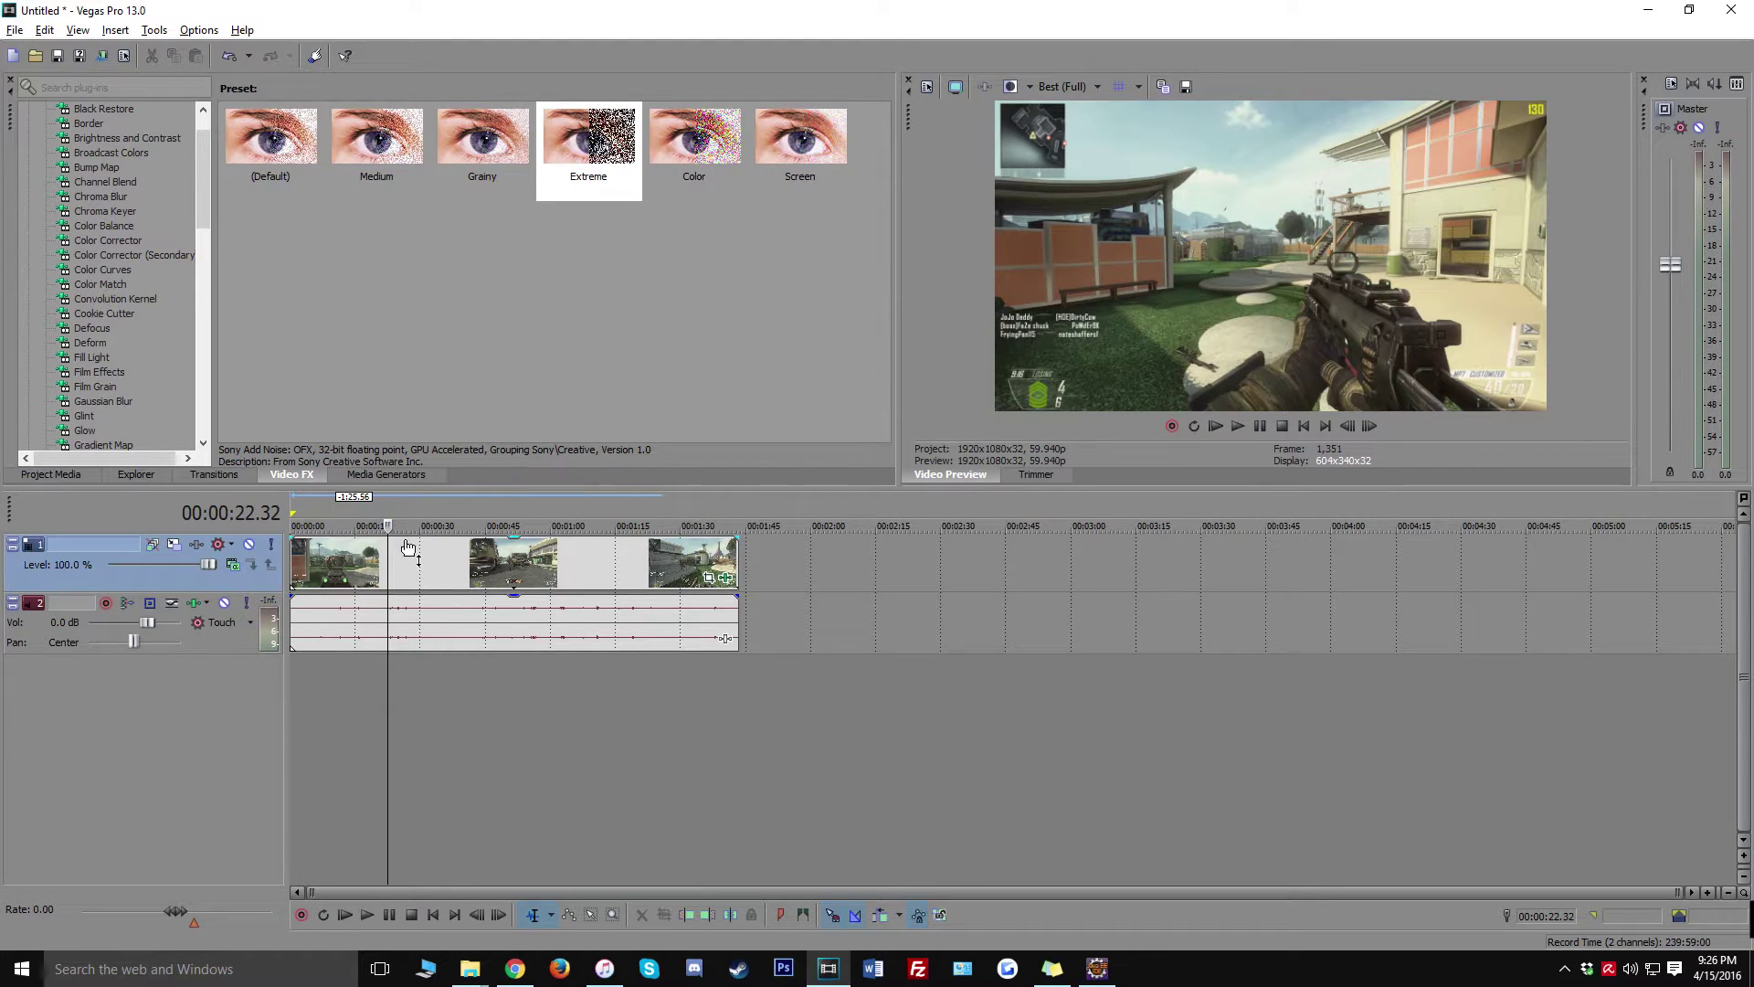
pyautogui.click(15, 29)
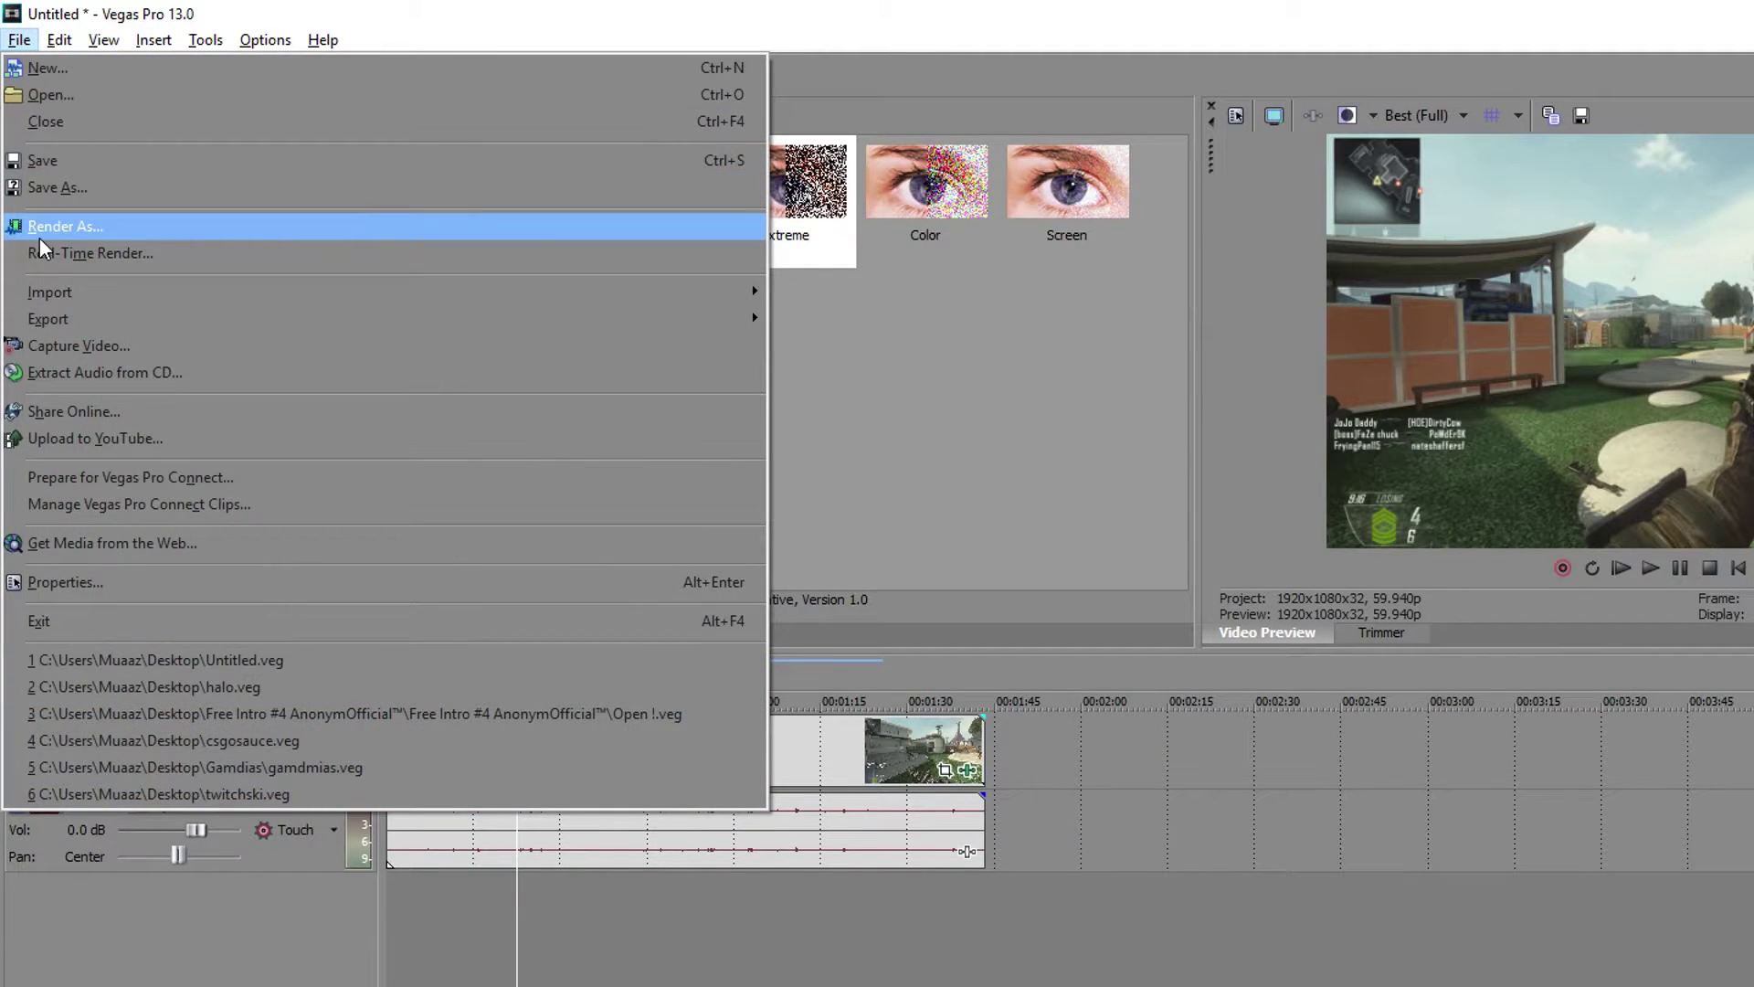
pyautogui.click(48, 224)
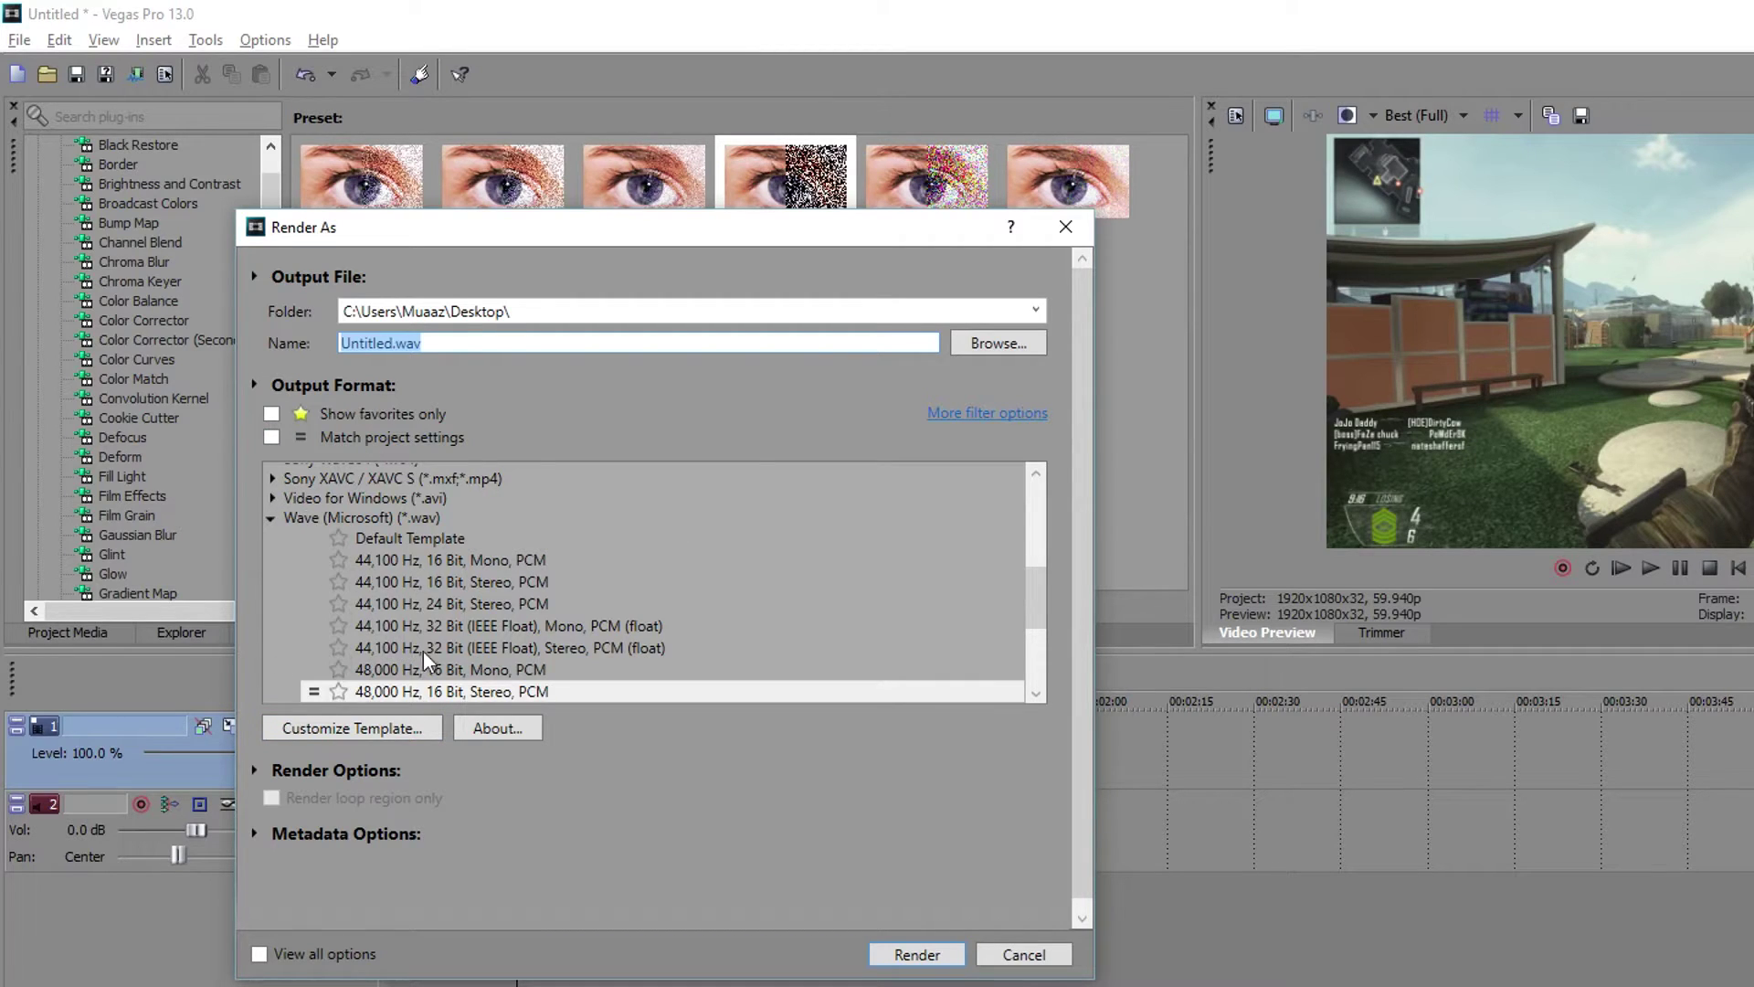
pyautogui.scroll(-1, 433, 550)
pyautogui.moveTo(1035, 577); pyautogui.dragTo(1053, 529)
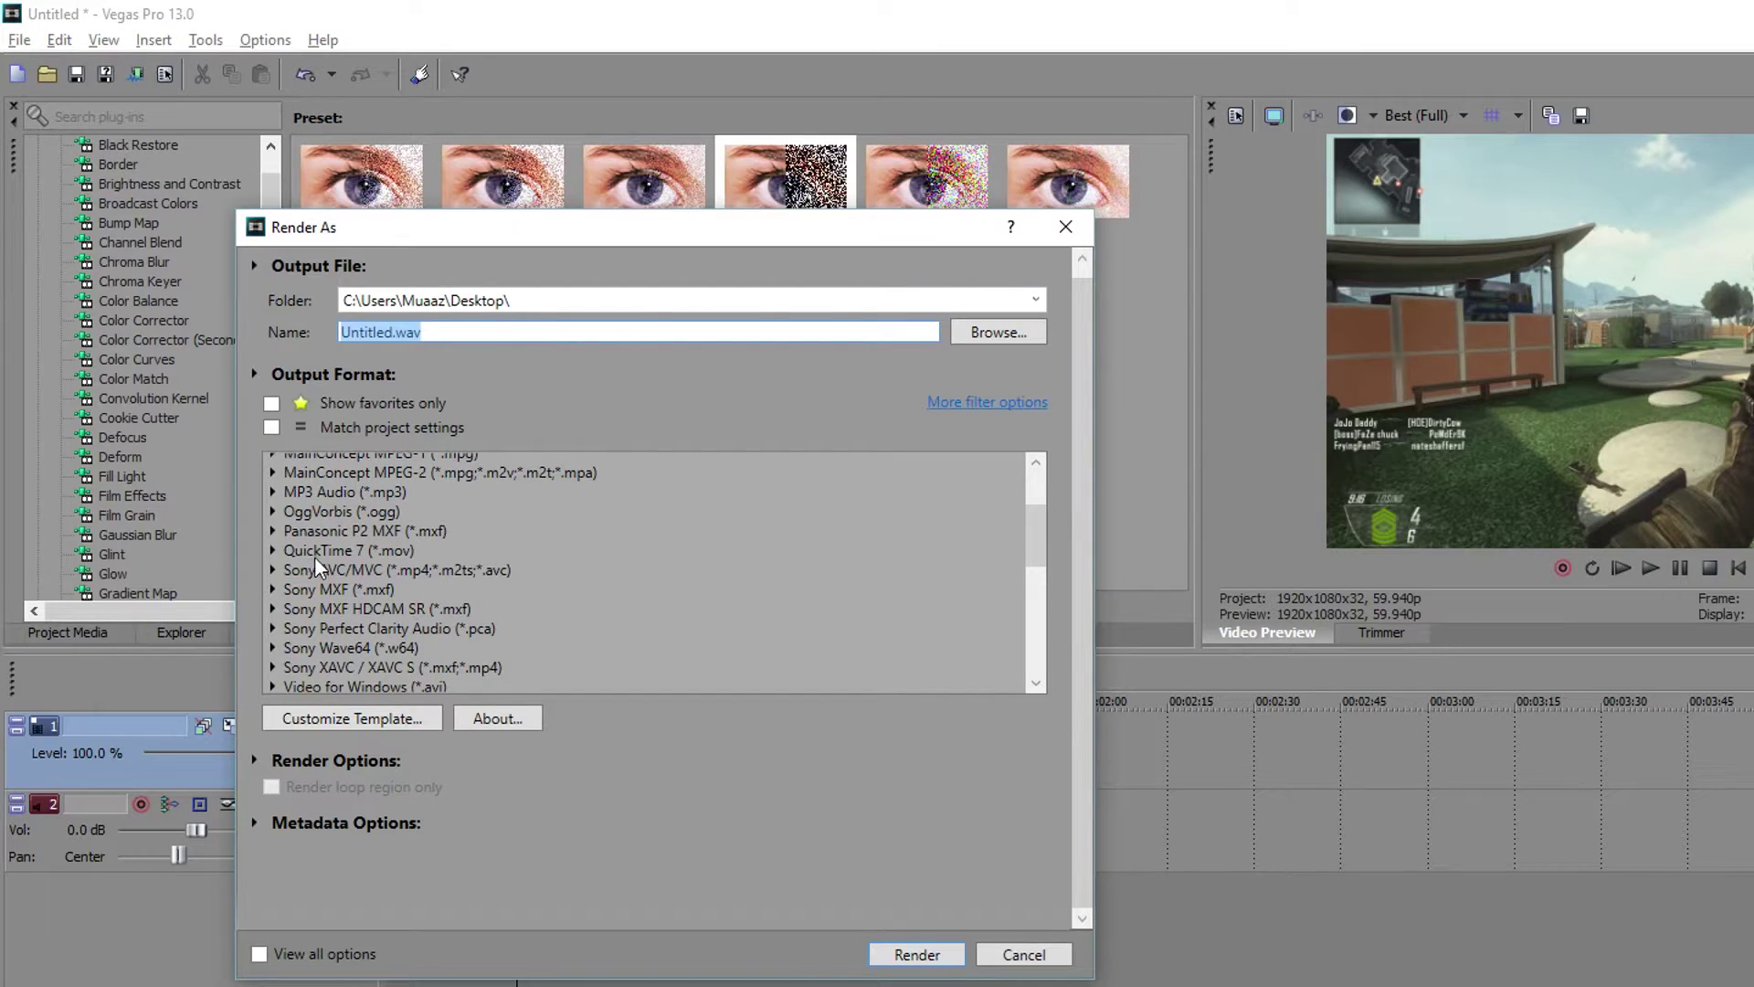
pyautogui.click(273, 569)
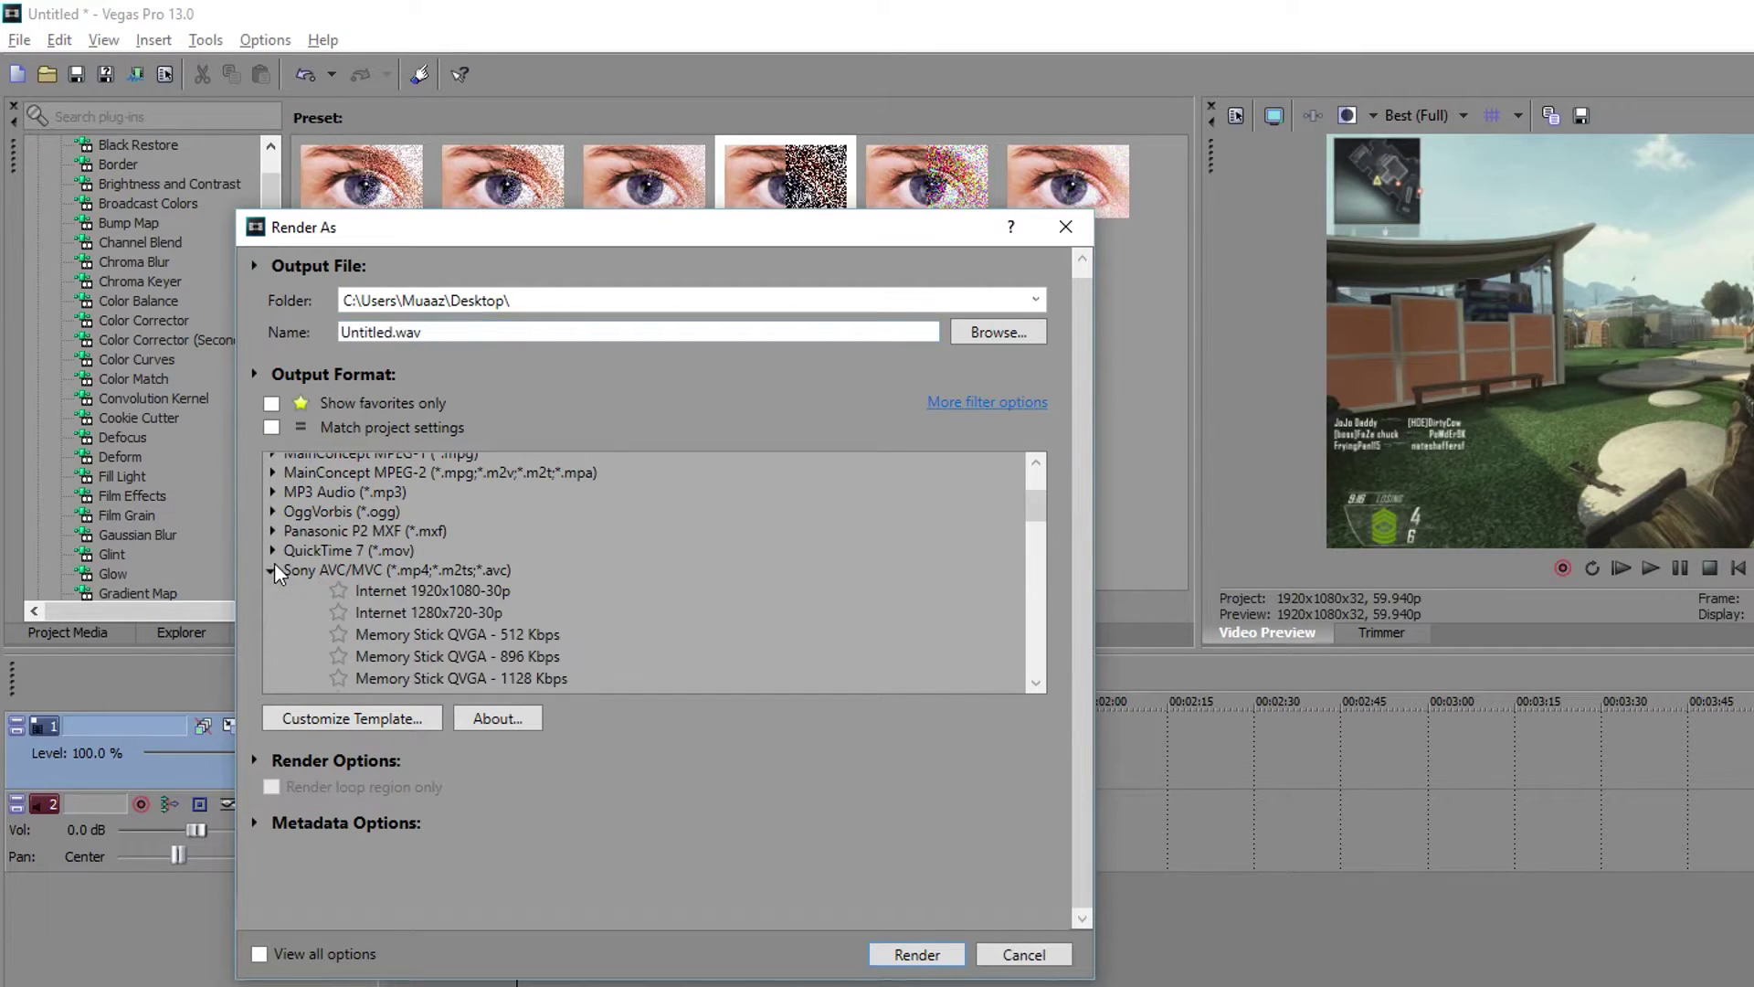
pyautogui.click(451, 613)
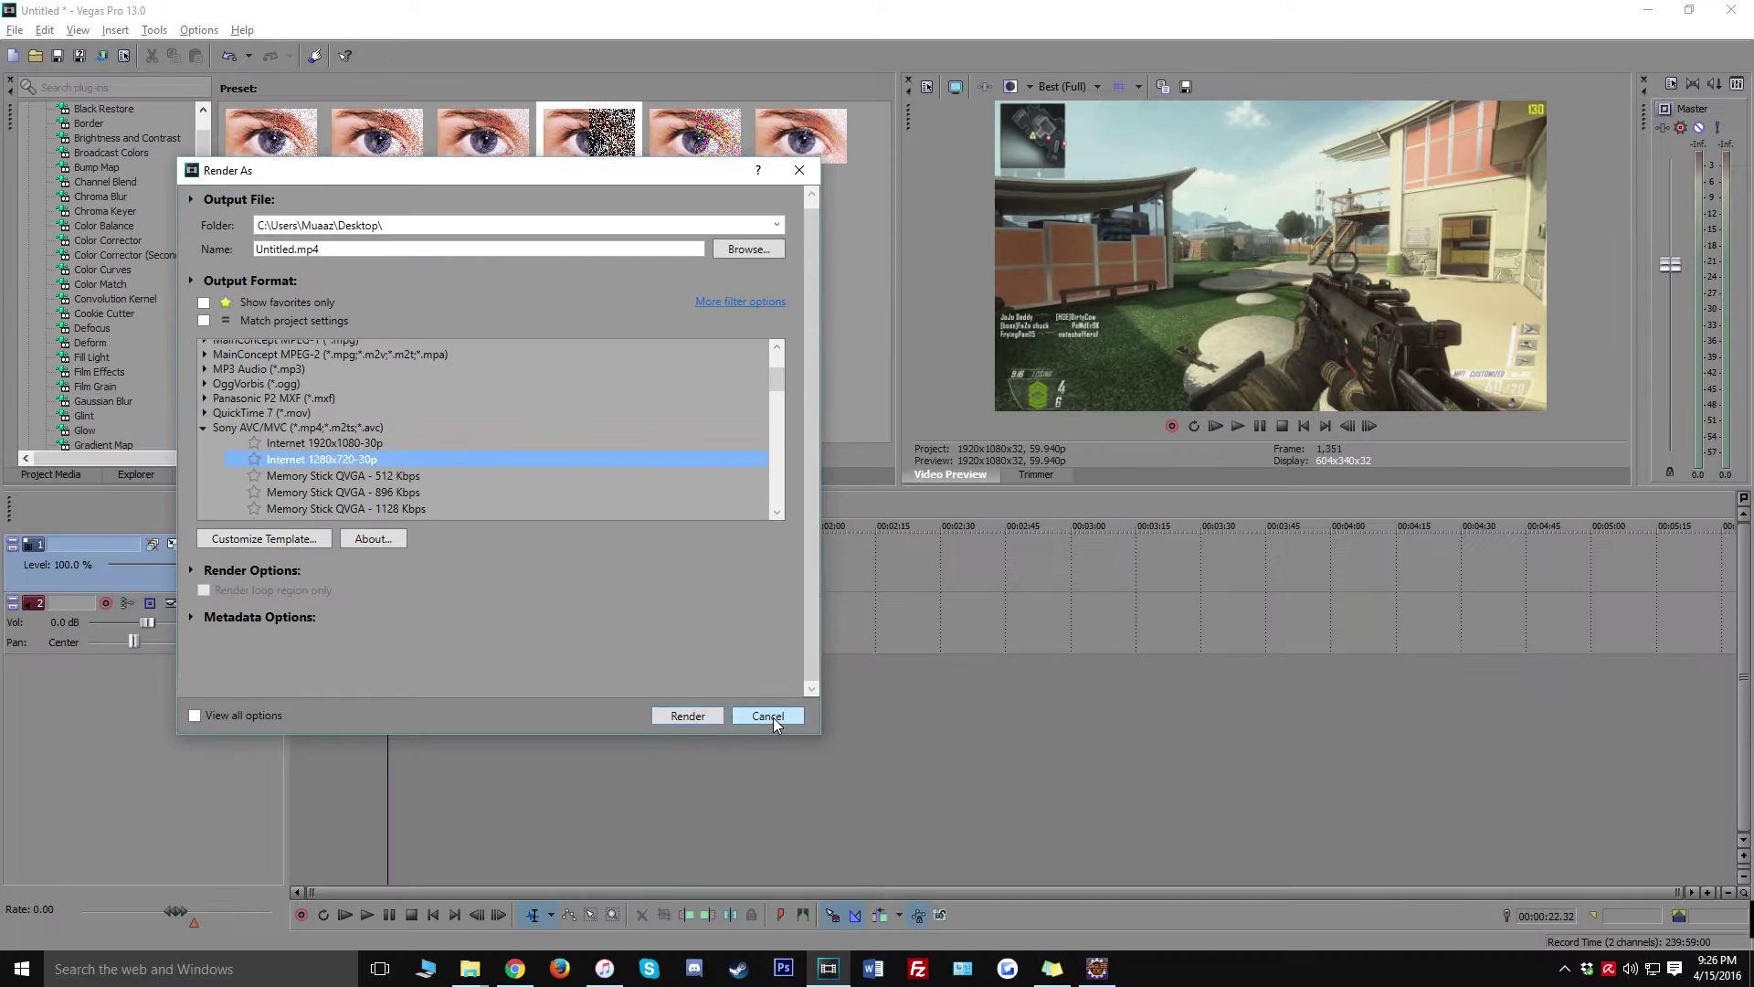
pyautogui.click(1024, 955)
# Shift the clip along the timeline to start at about 00:00:31 and mark its full length as the loop region.
pyautogui.moveTo(644, 762); pyautogui.dragTo(799, 766)
pyautogui.moveTo(602, 577); pyautogui.dragTo(617, 579)
pyautogui.click(1166, 708)
pyautogui.click(1489, 708)
pyautogui.moveTo(879, 515); pyautogui.dragTo(398, 455)
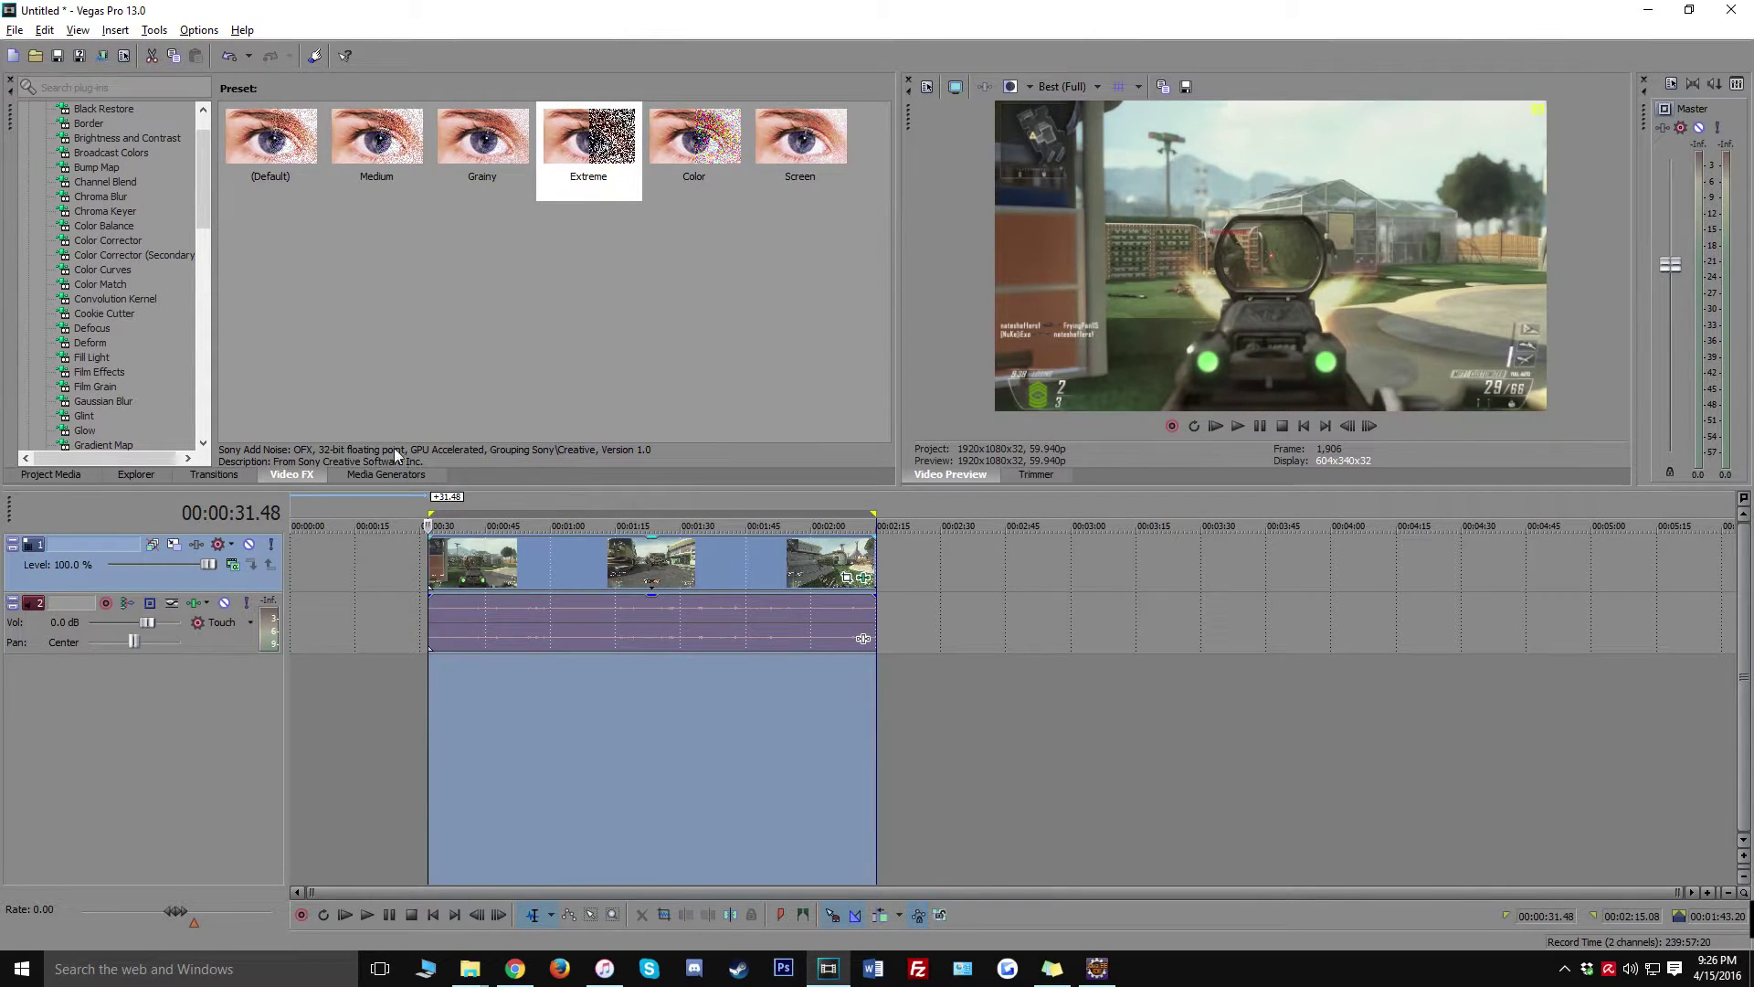
# Try the Render loop region only option in the Render As dialog, and close the dialog without rendering.
pyautogui.click(15, 30)
pyautogui.click(47, 170)
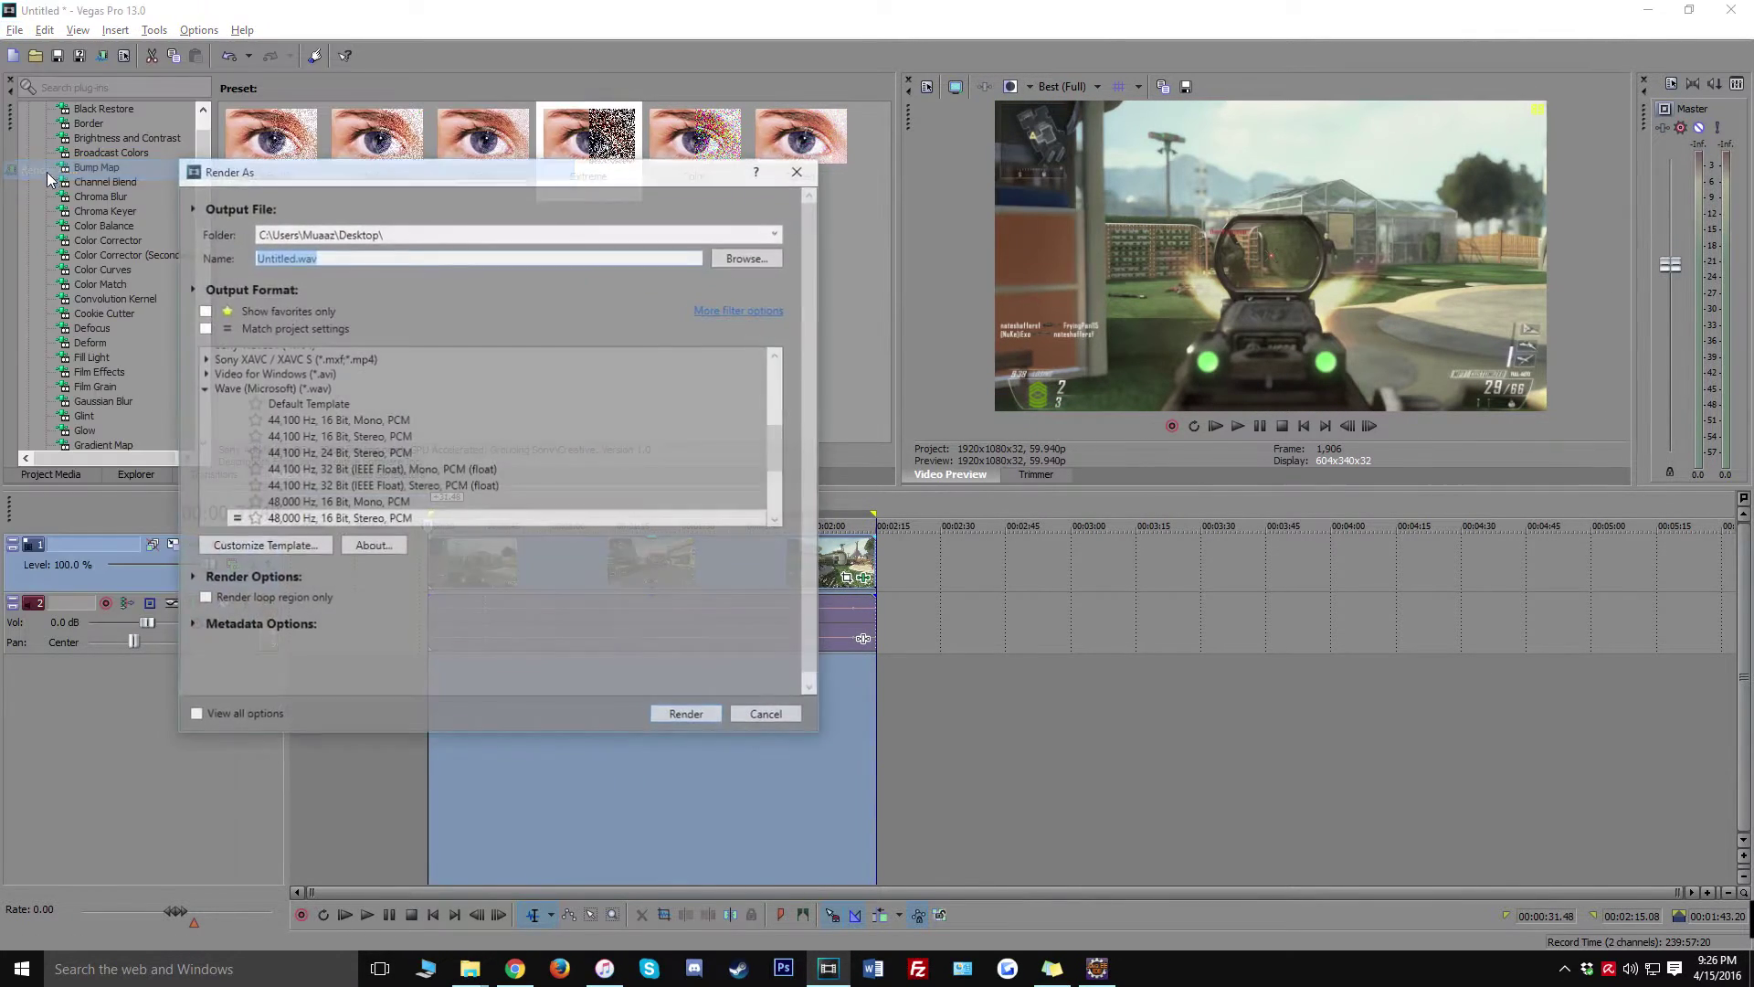
pyautogui.click(204, 600)
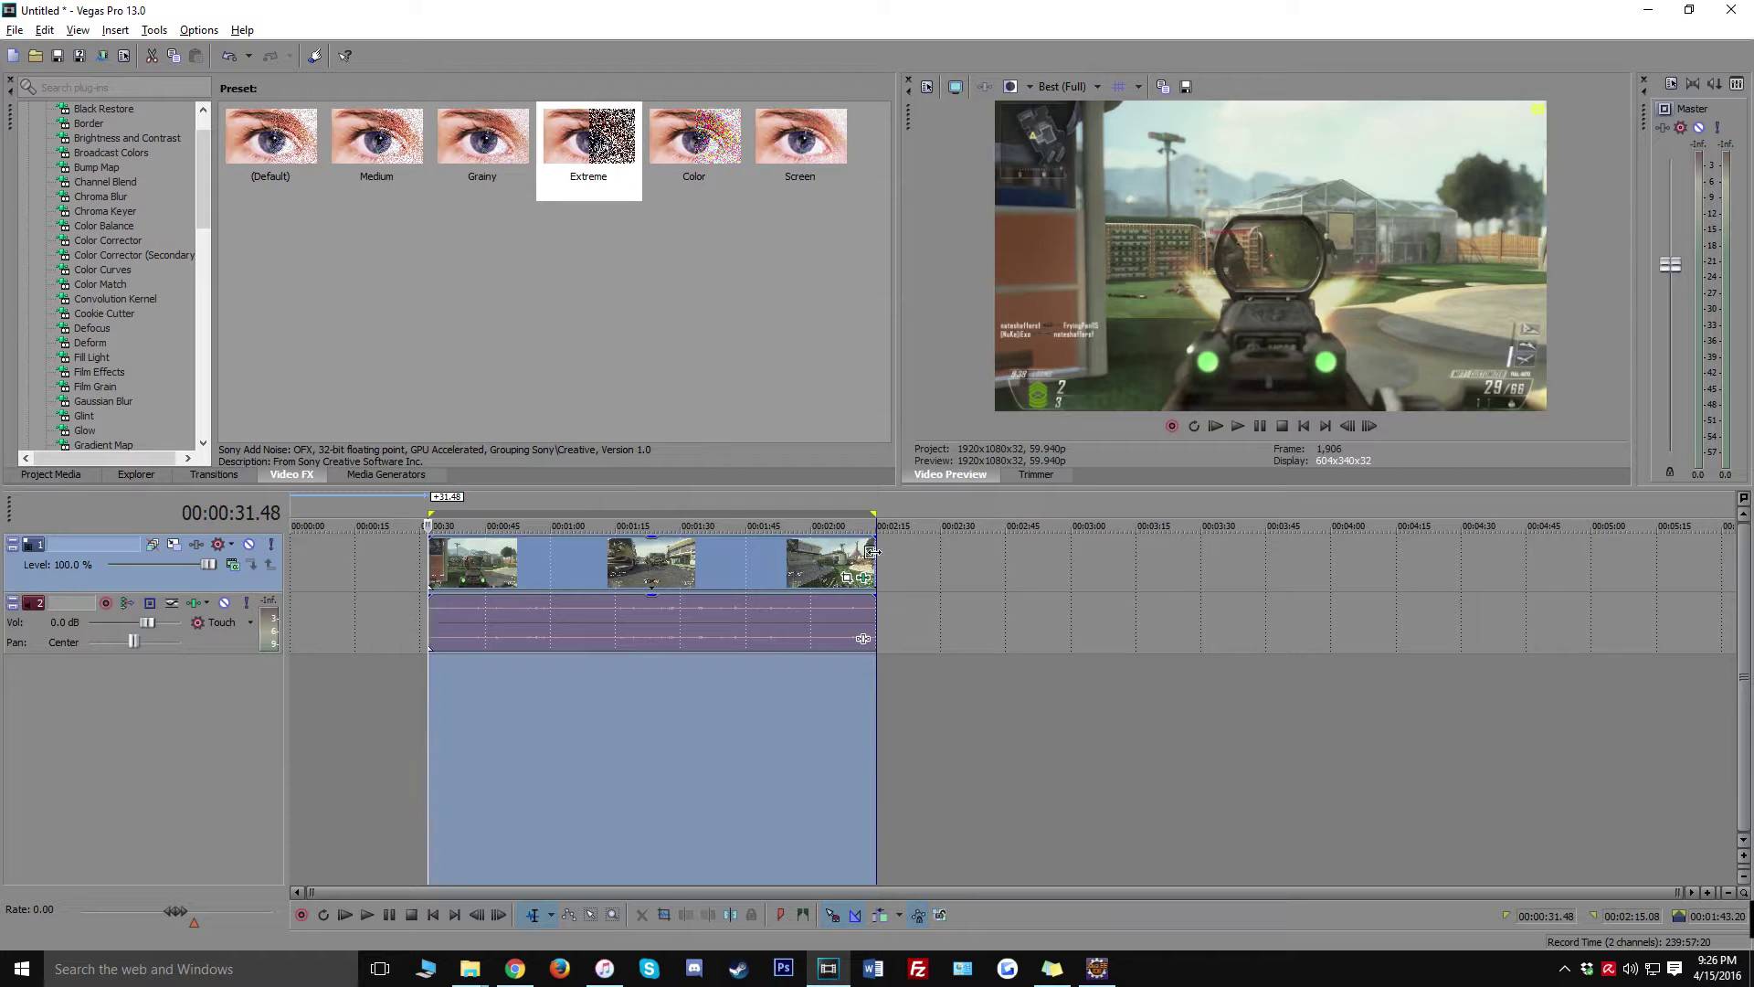
pyautogui.click(15, 31)
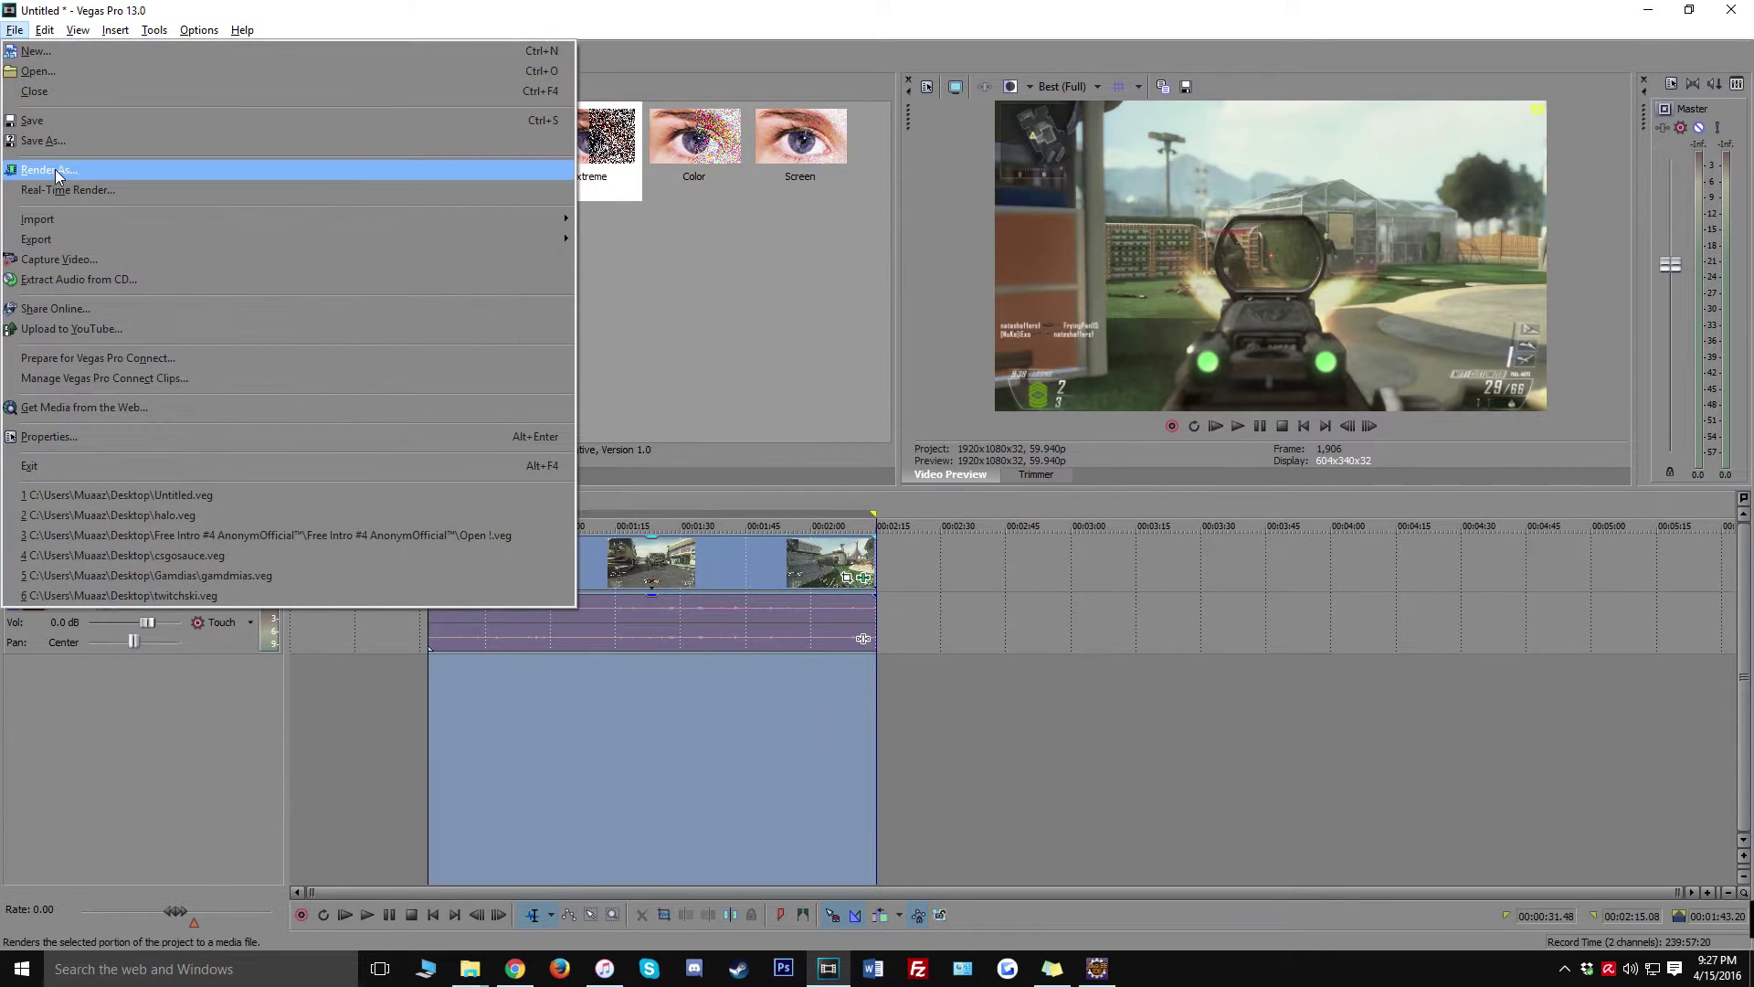
pyautogui.click(55, 168)
pyautogui.click(204, 600)
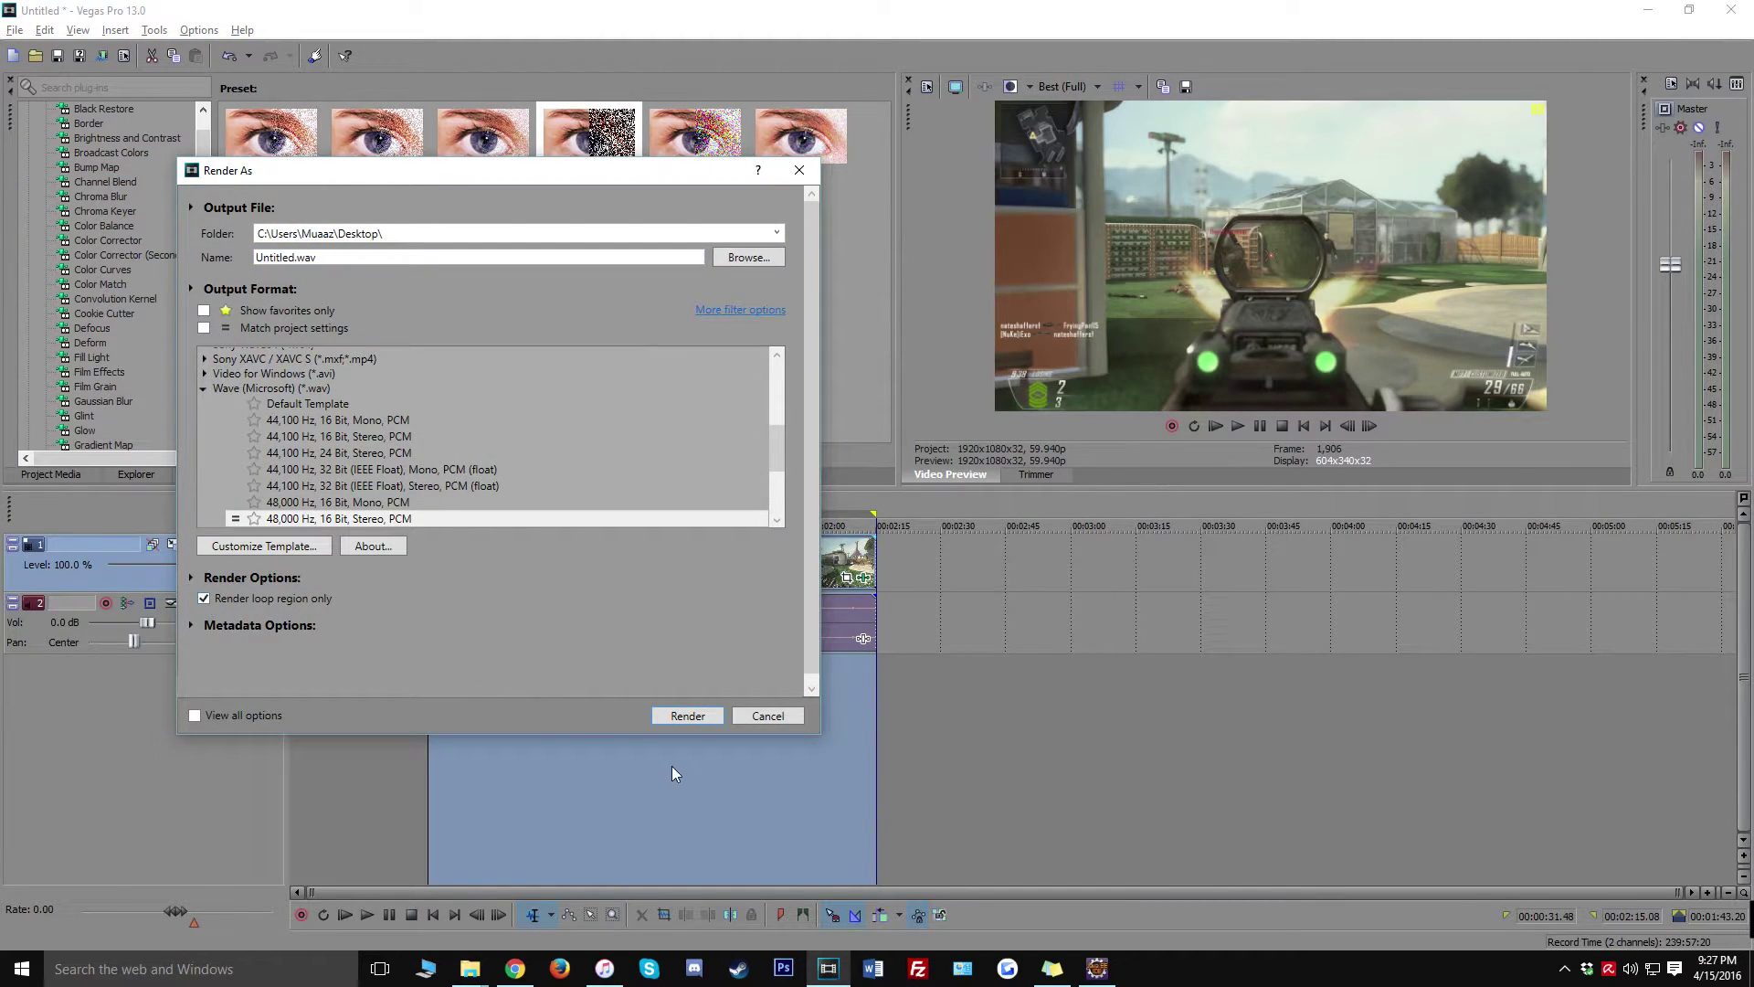
pyautogui.click(782, 720)
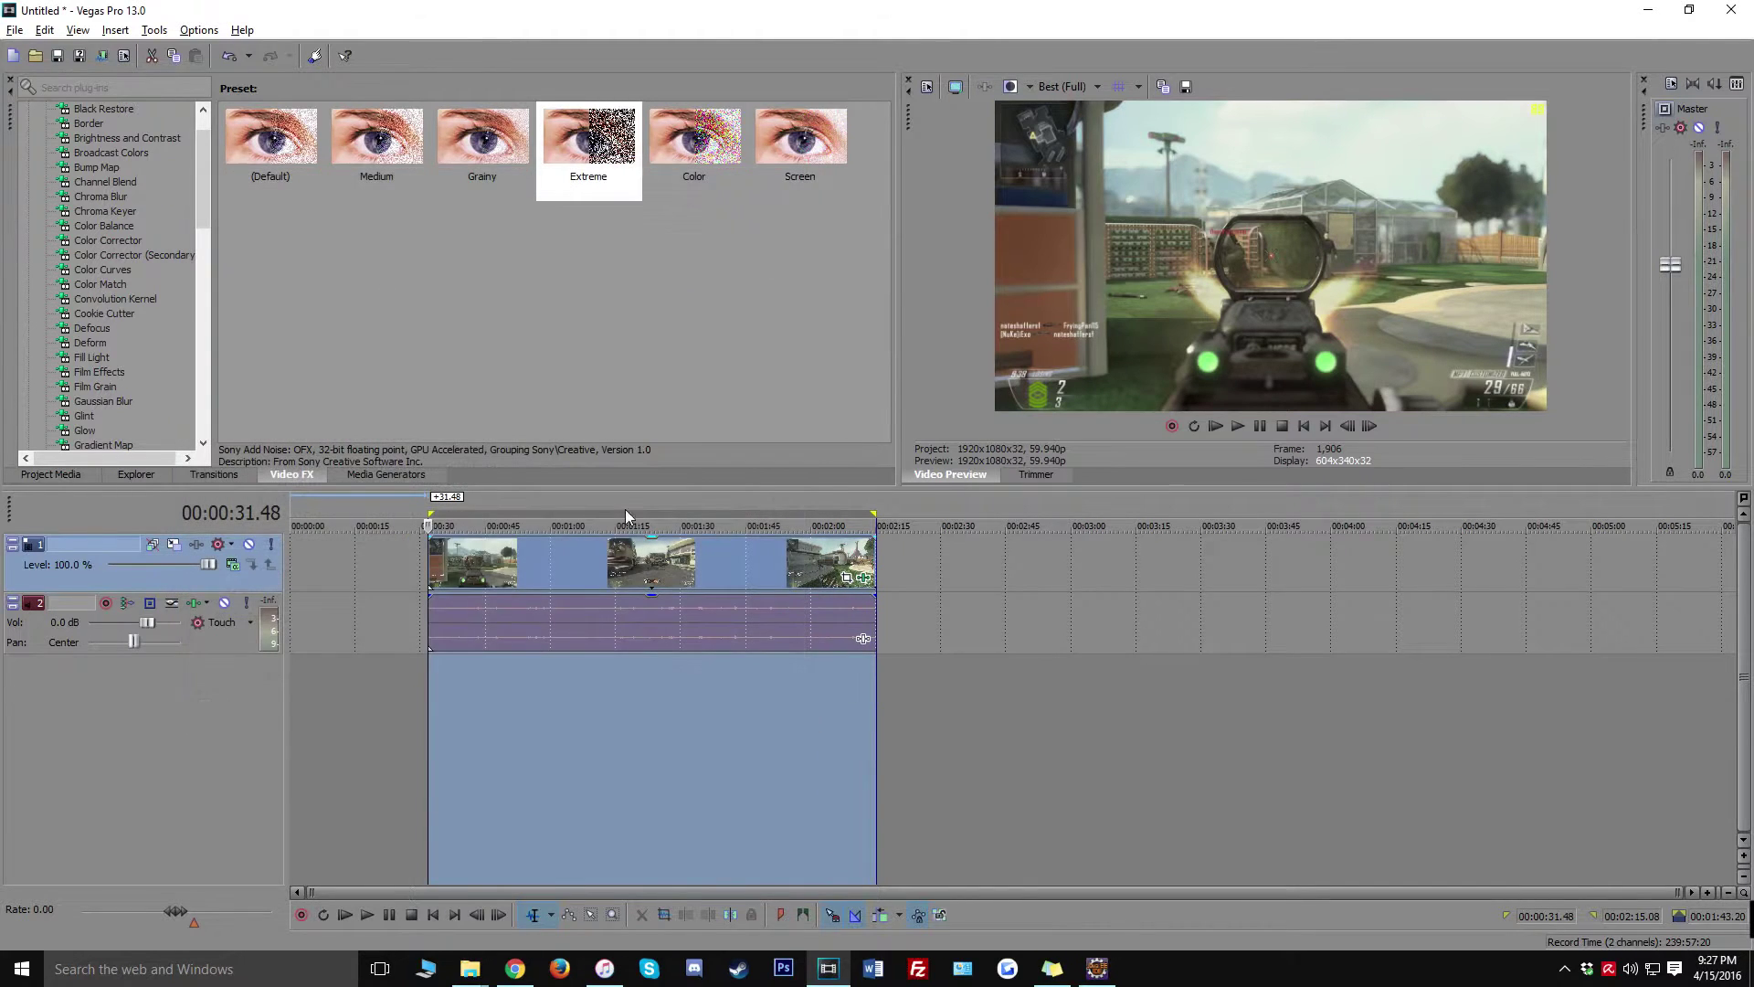
# Clear the time selection, move the clip back to the very start of the timeline and place the cursor within the clip.
pyautogui.click(726, 757)
pyautogui.moveTo(708, 557); pyautogui.dragTo(519, 570)
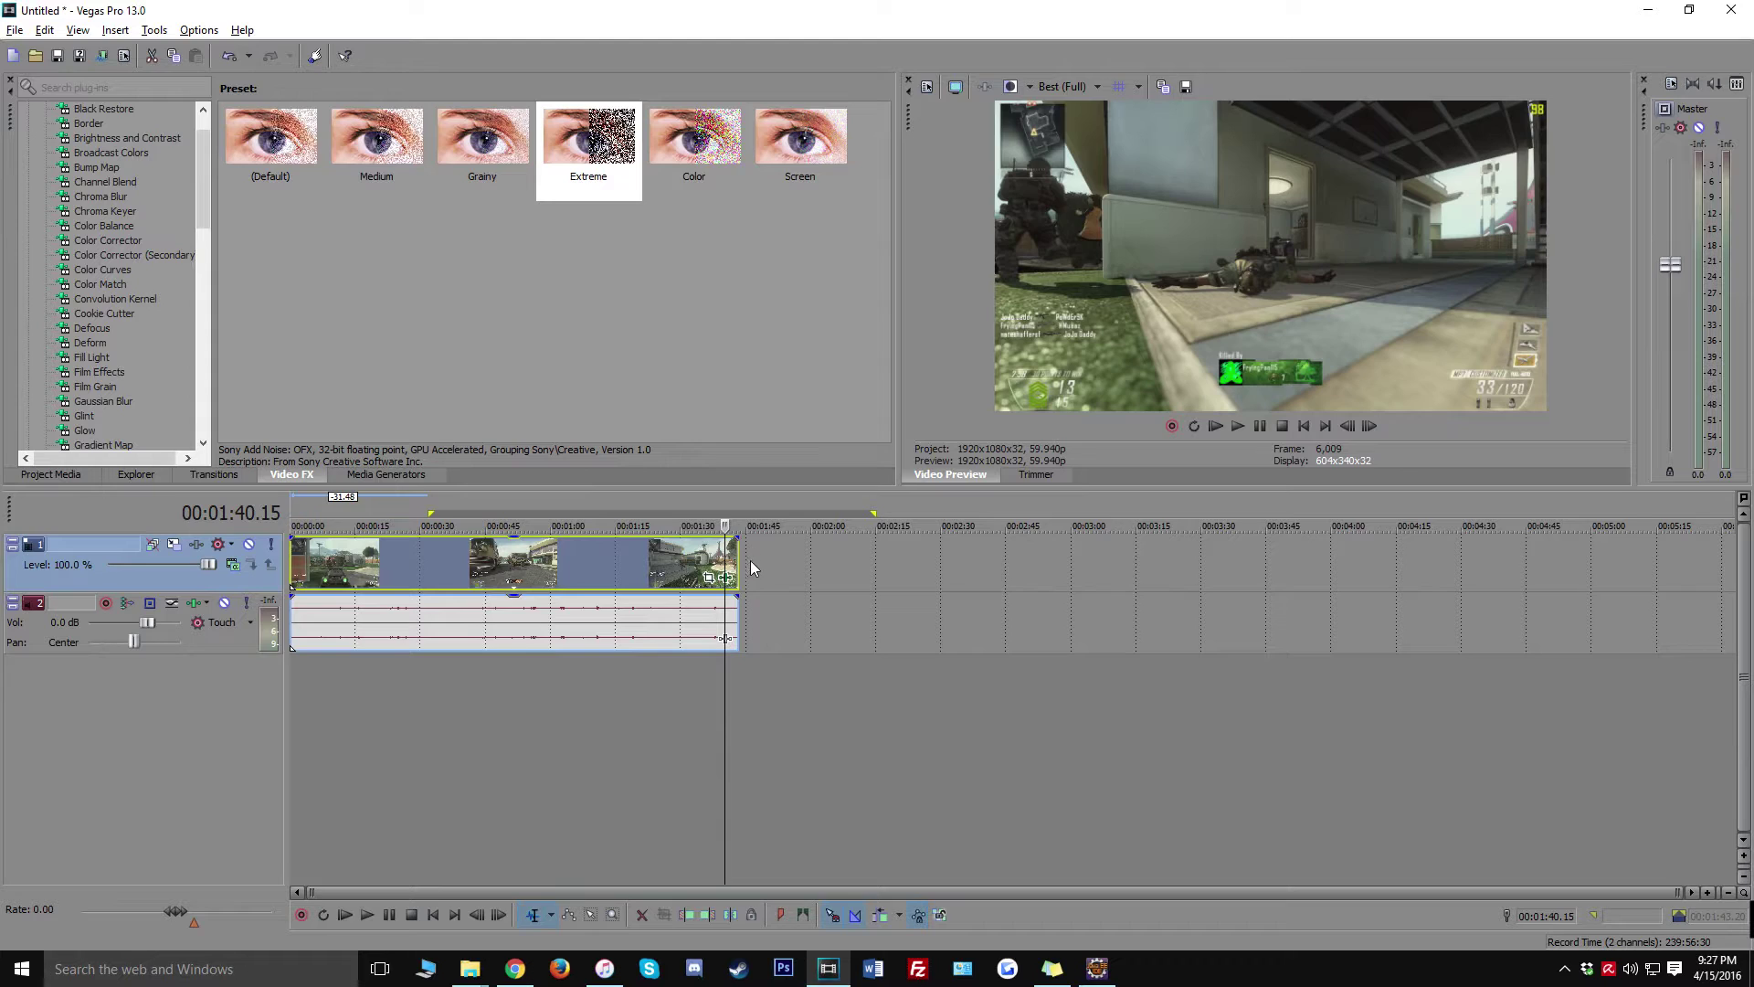
pyautogui.click(738, 716)
pyautogui.click(834, 699)
pyautogui.click(792, 698)
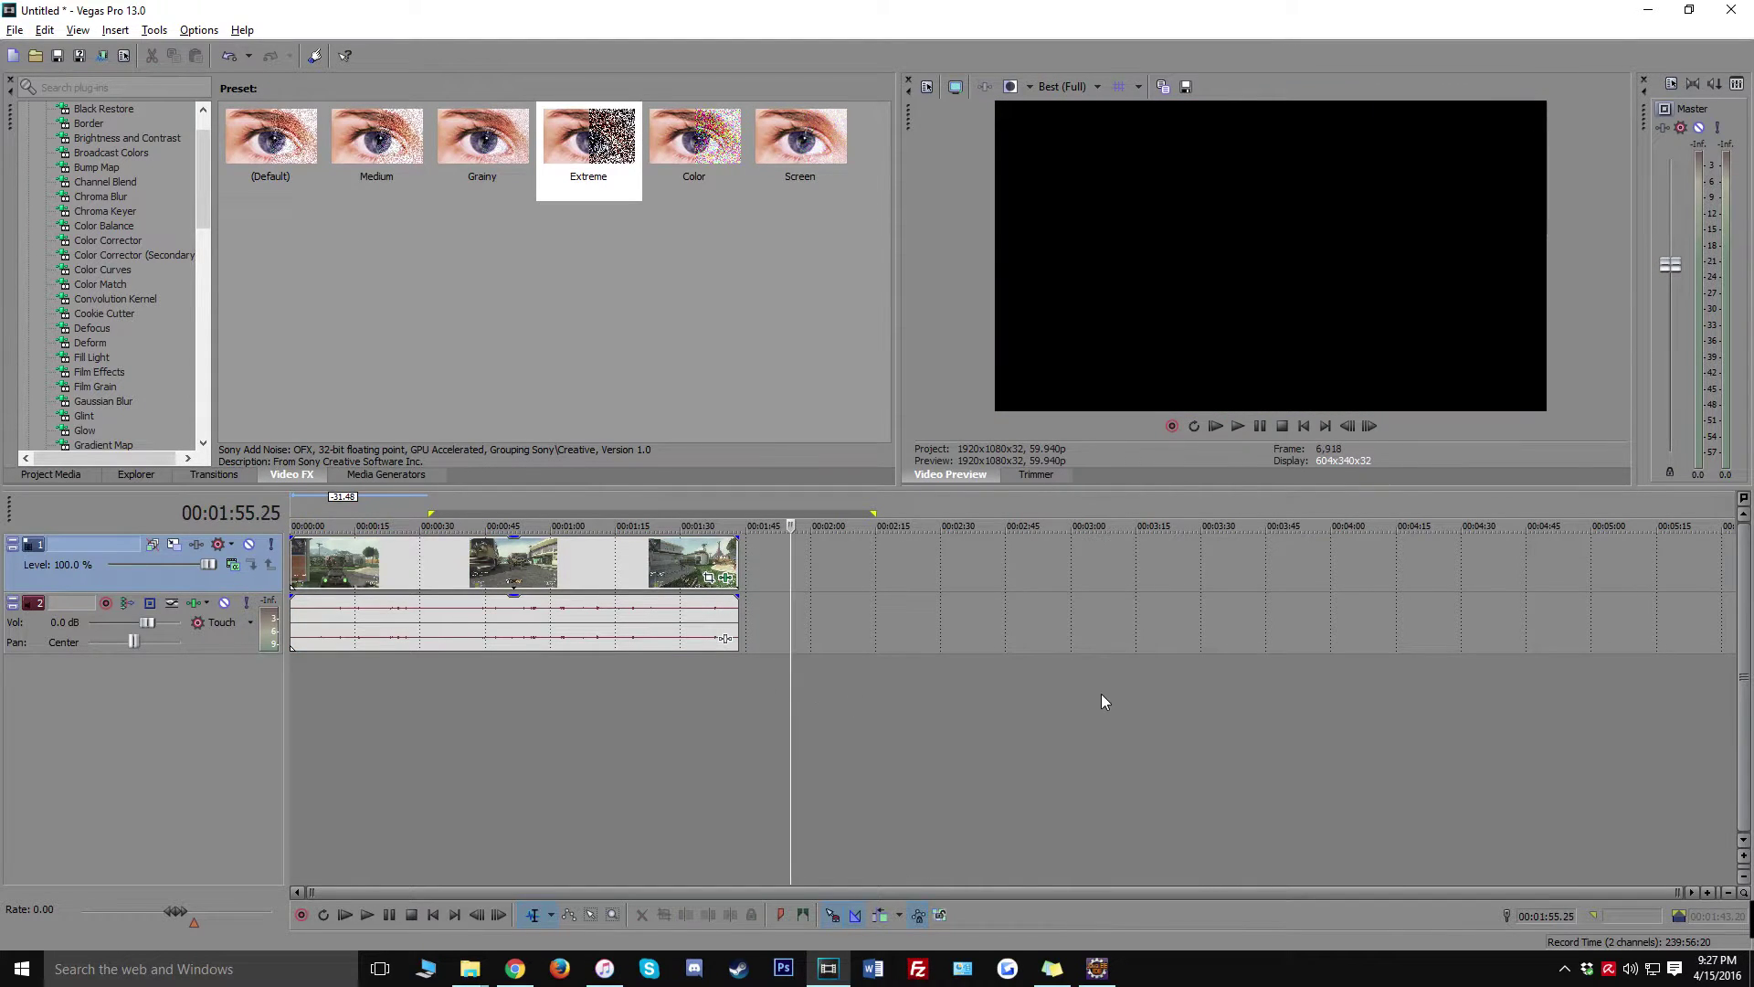
pyautogui.click(451, 717)
# Choose the Internet 1920x1080-30p template of the Sony AVC/MVC format for the render and open its custom settings.
pyautogui.click(15, 30)
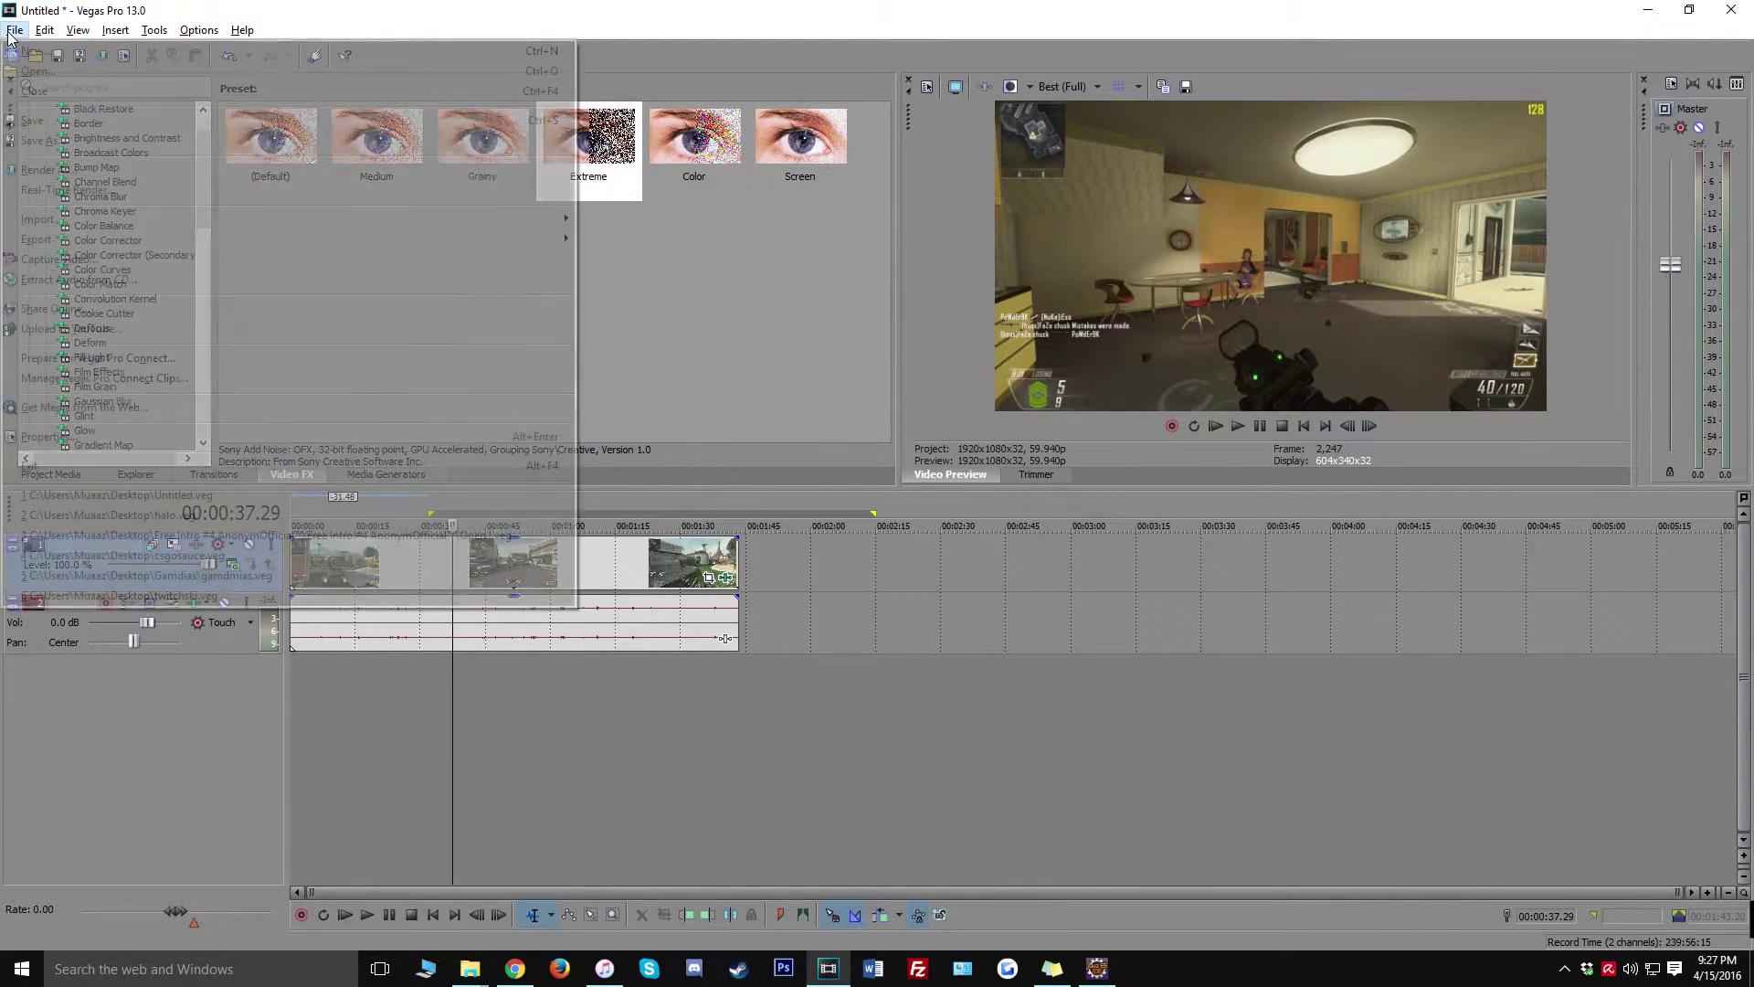
pyautogui.click(27, 169)
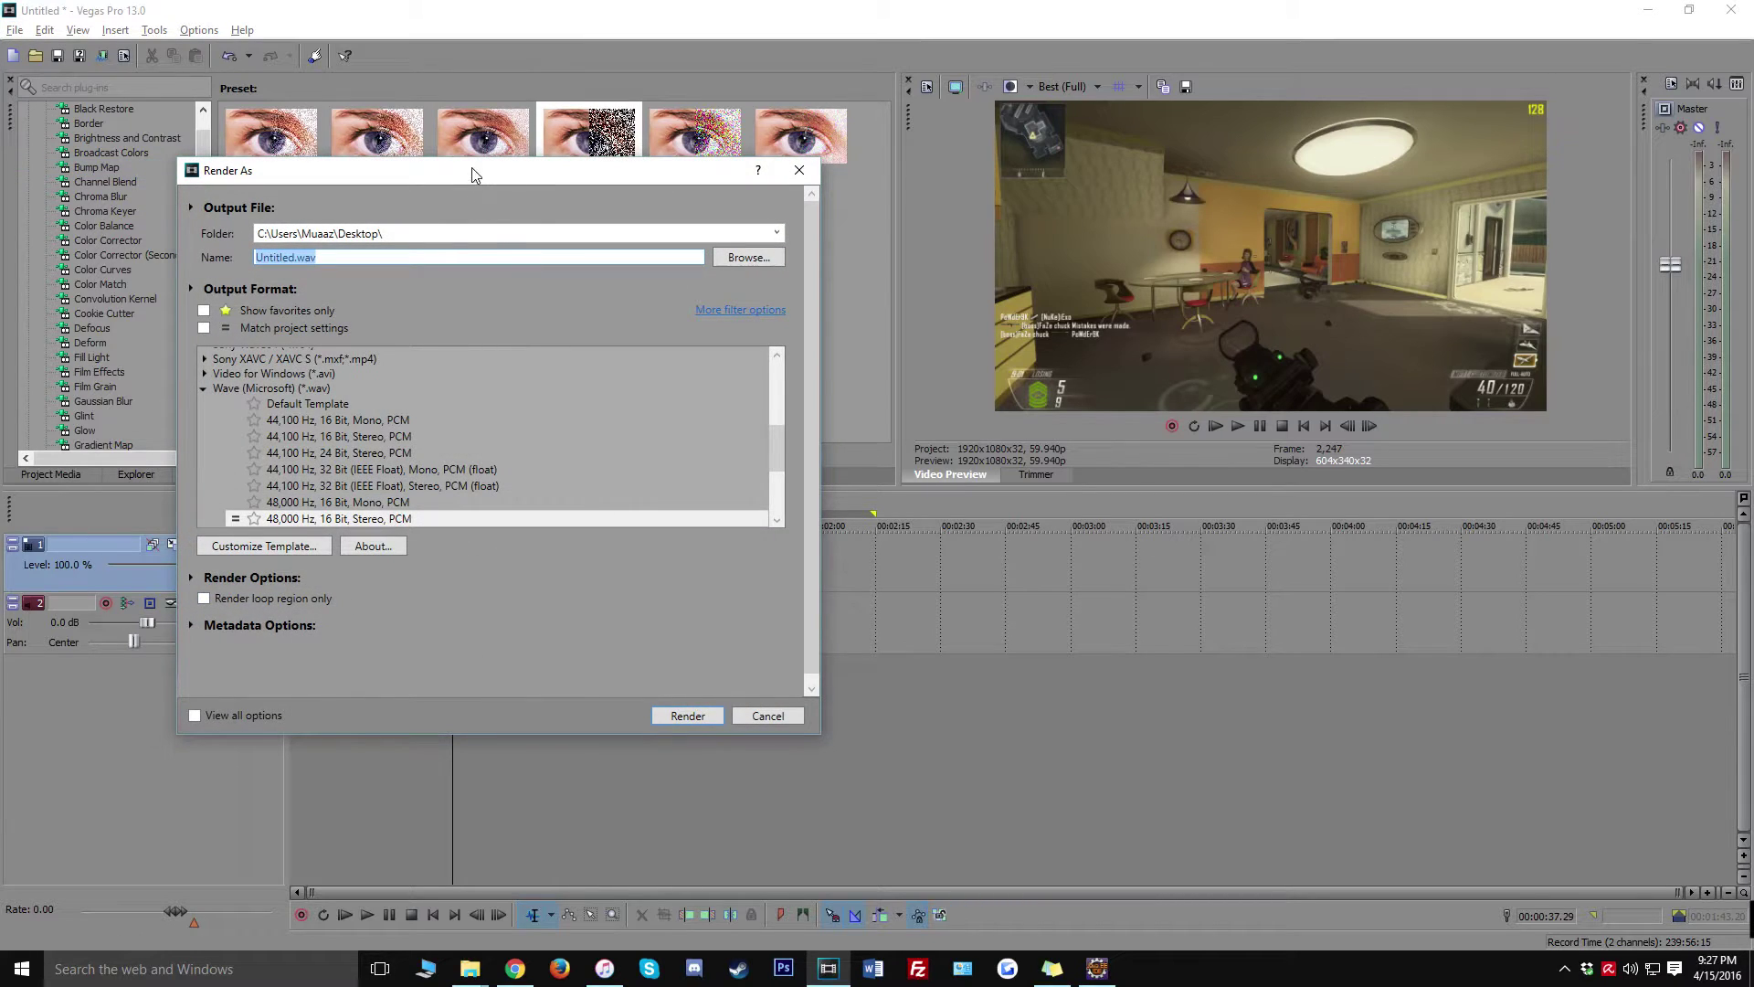
pyautogui.moveTo(473, 174); pyautogui.dragTo(1152, 170)
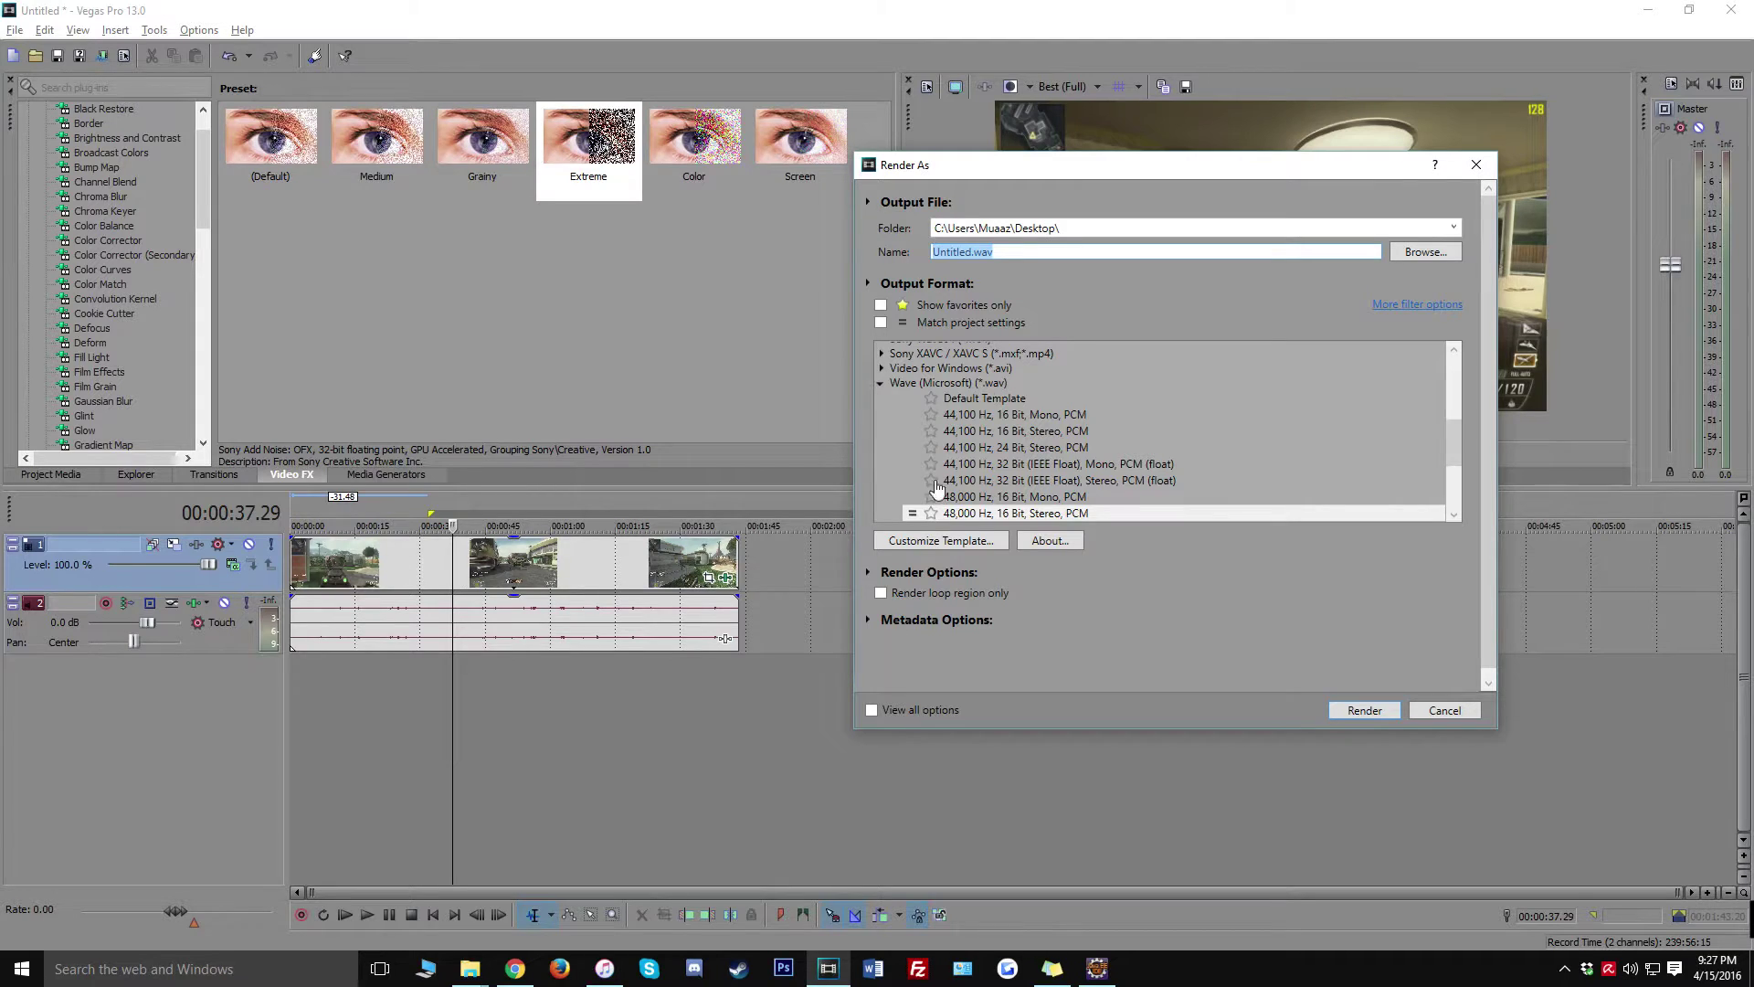
pyautogui.moveTo(1060, 173); pyautogui.dragTo(635, 159)
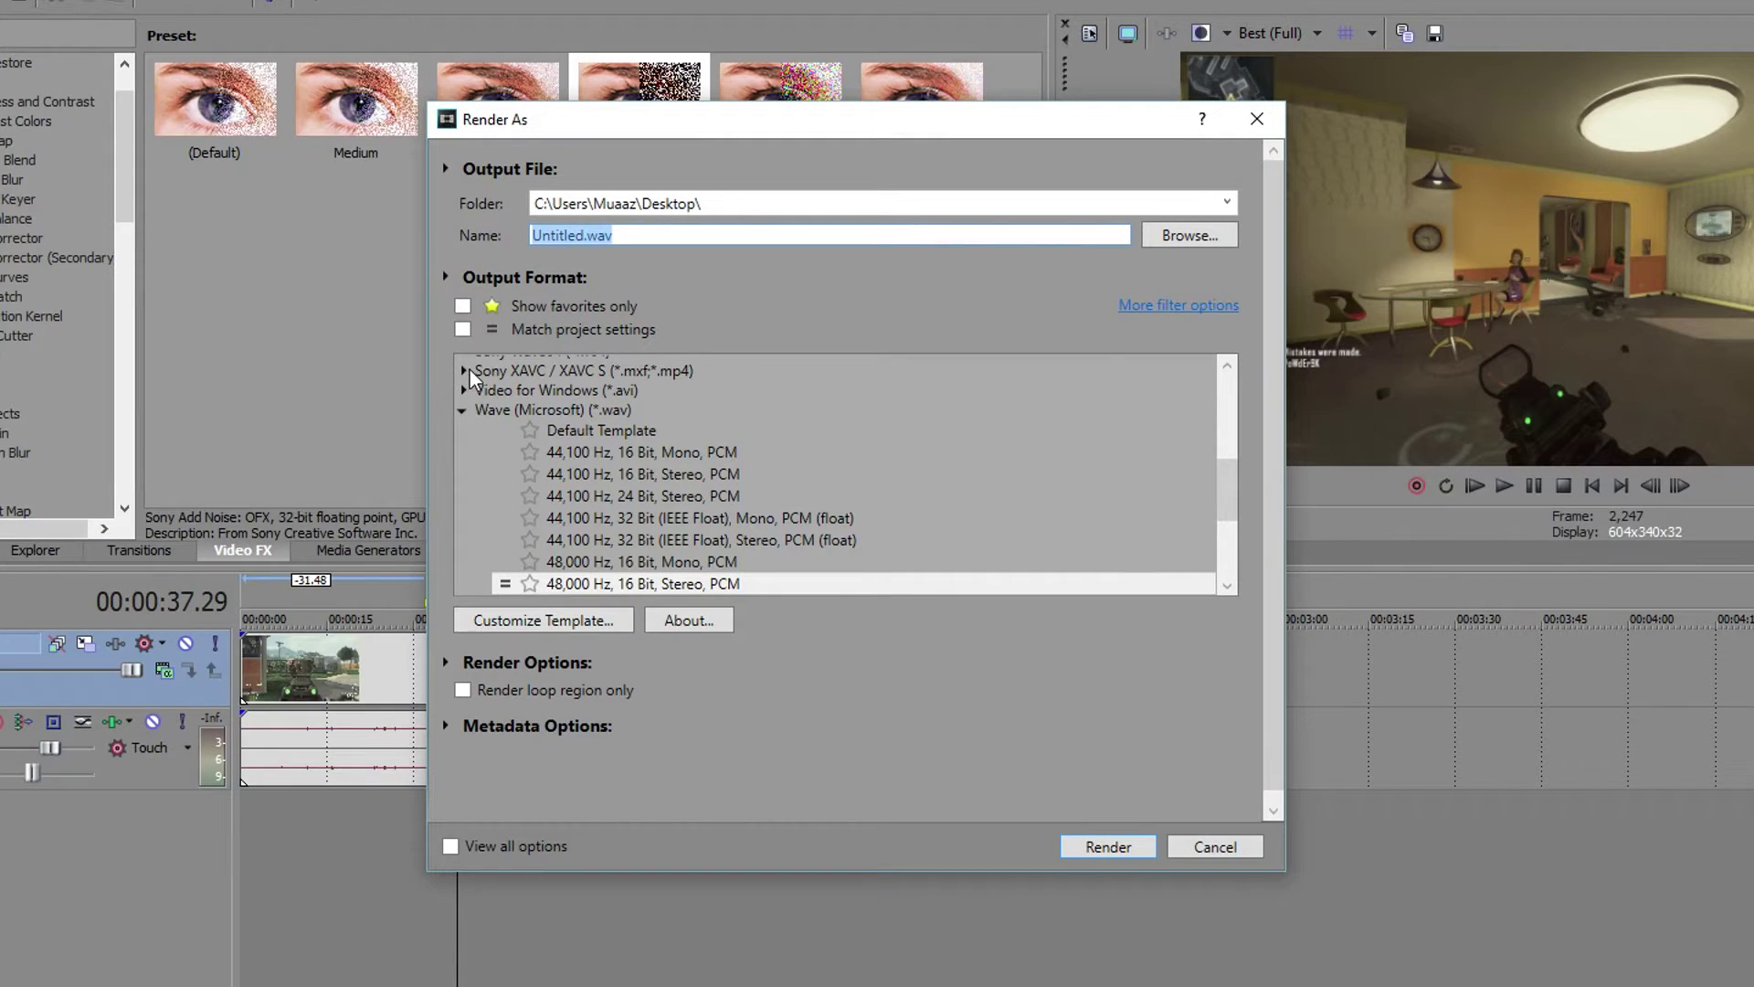
pyautogui.click(456, 341)
pyautogui.scroll(5, 484, 393)
pyautogui.scroll(-1, 475, 475)
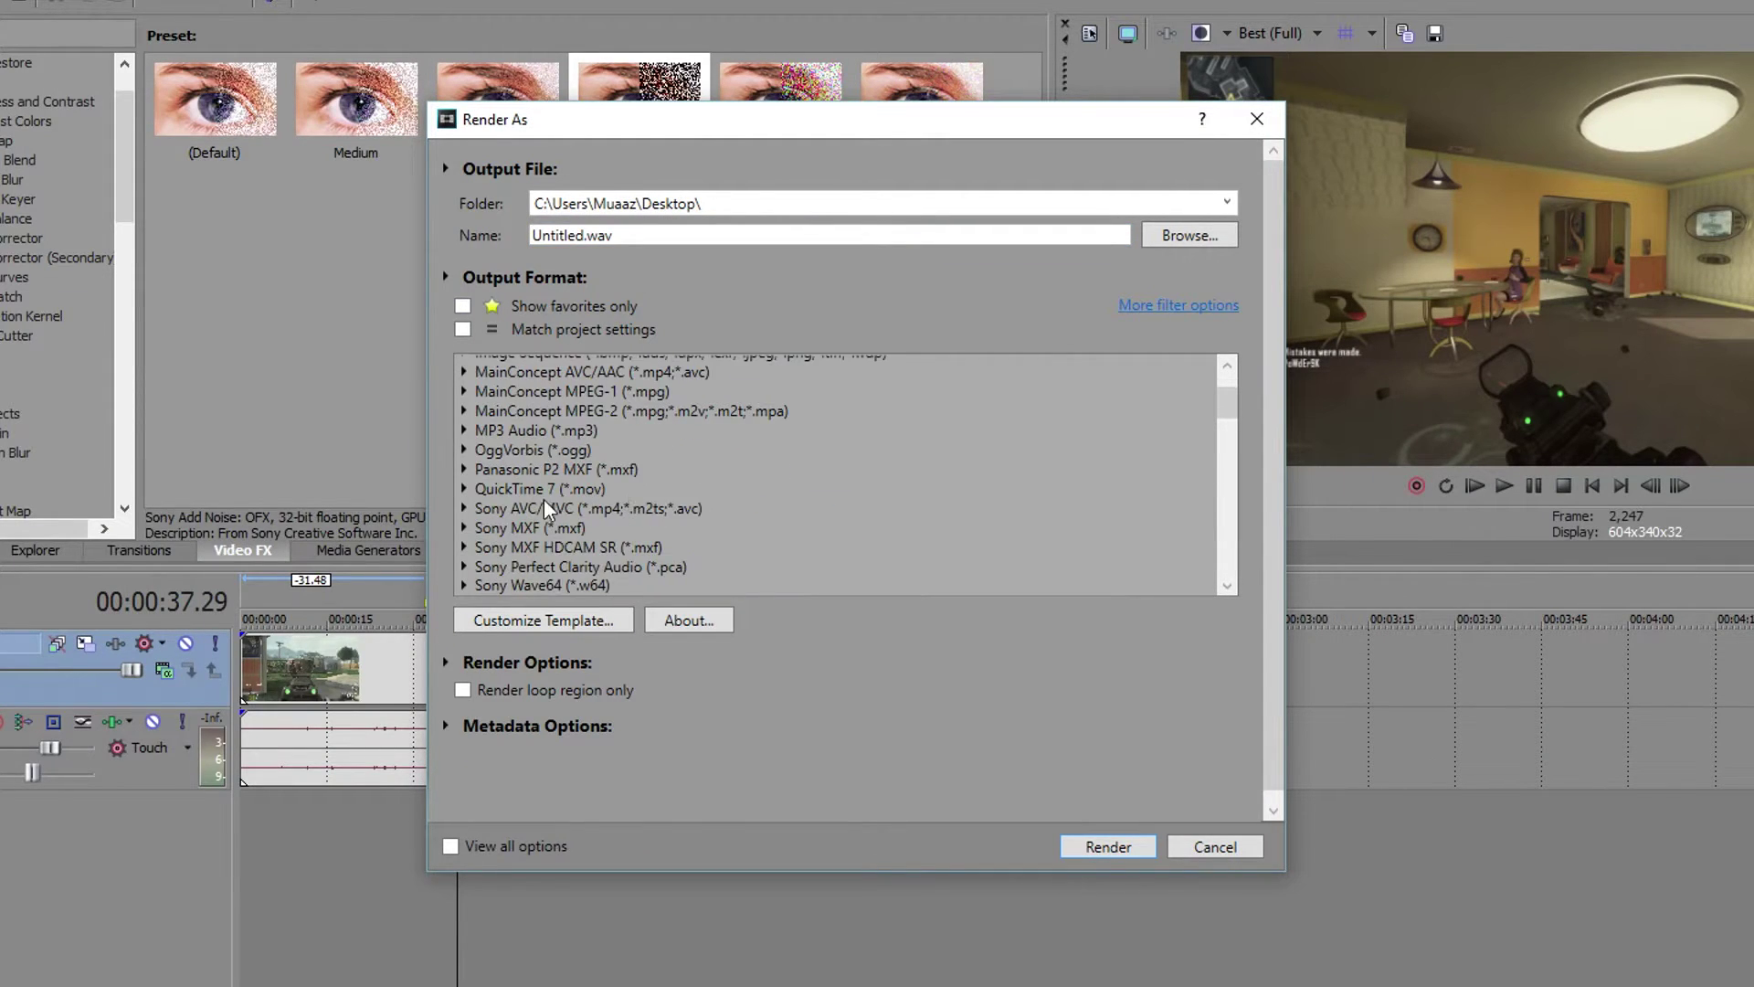
pyautogui.click(464, 508)
pyautogui.scroll(-2, 470, 508)
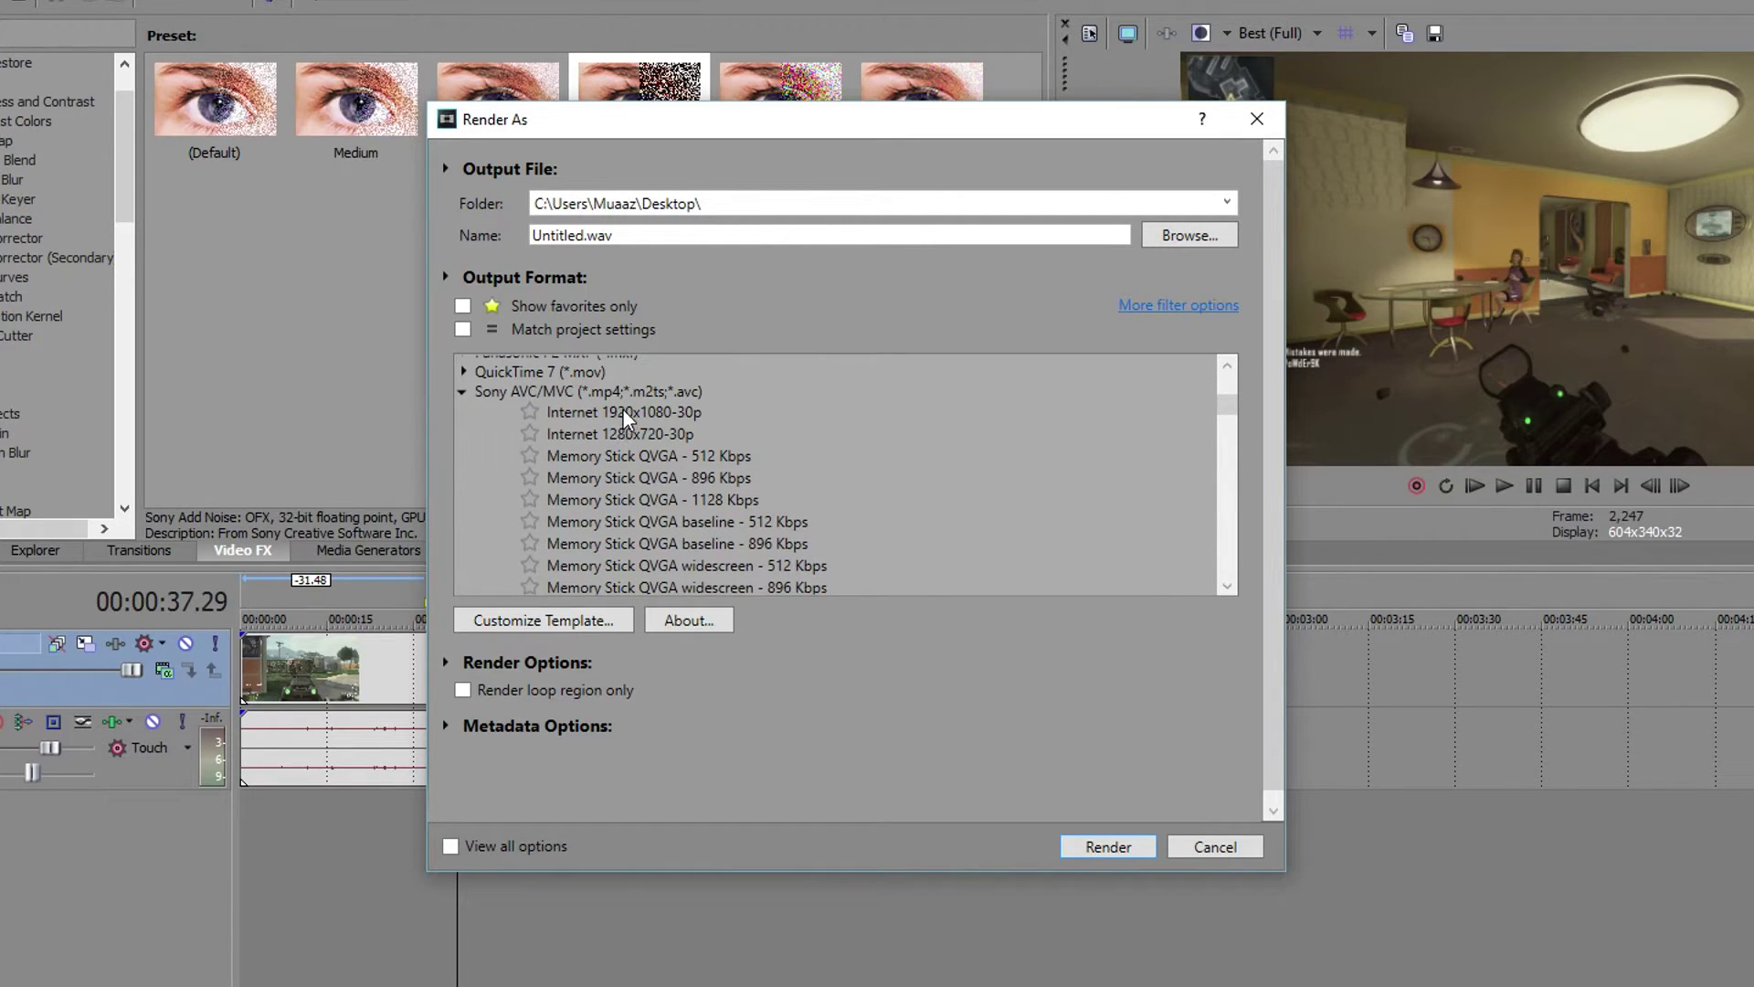
pyautogui.click(625, 413)
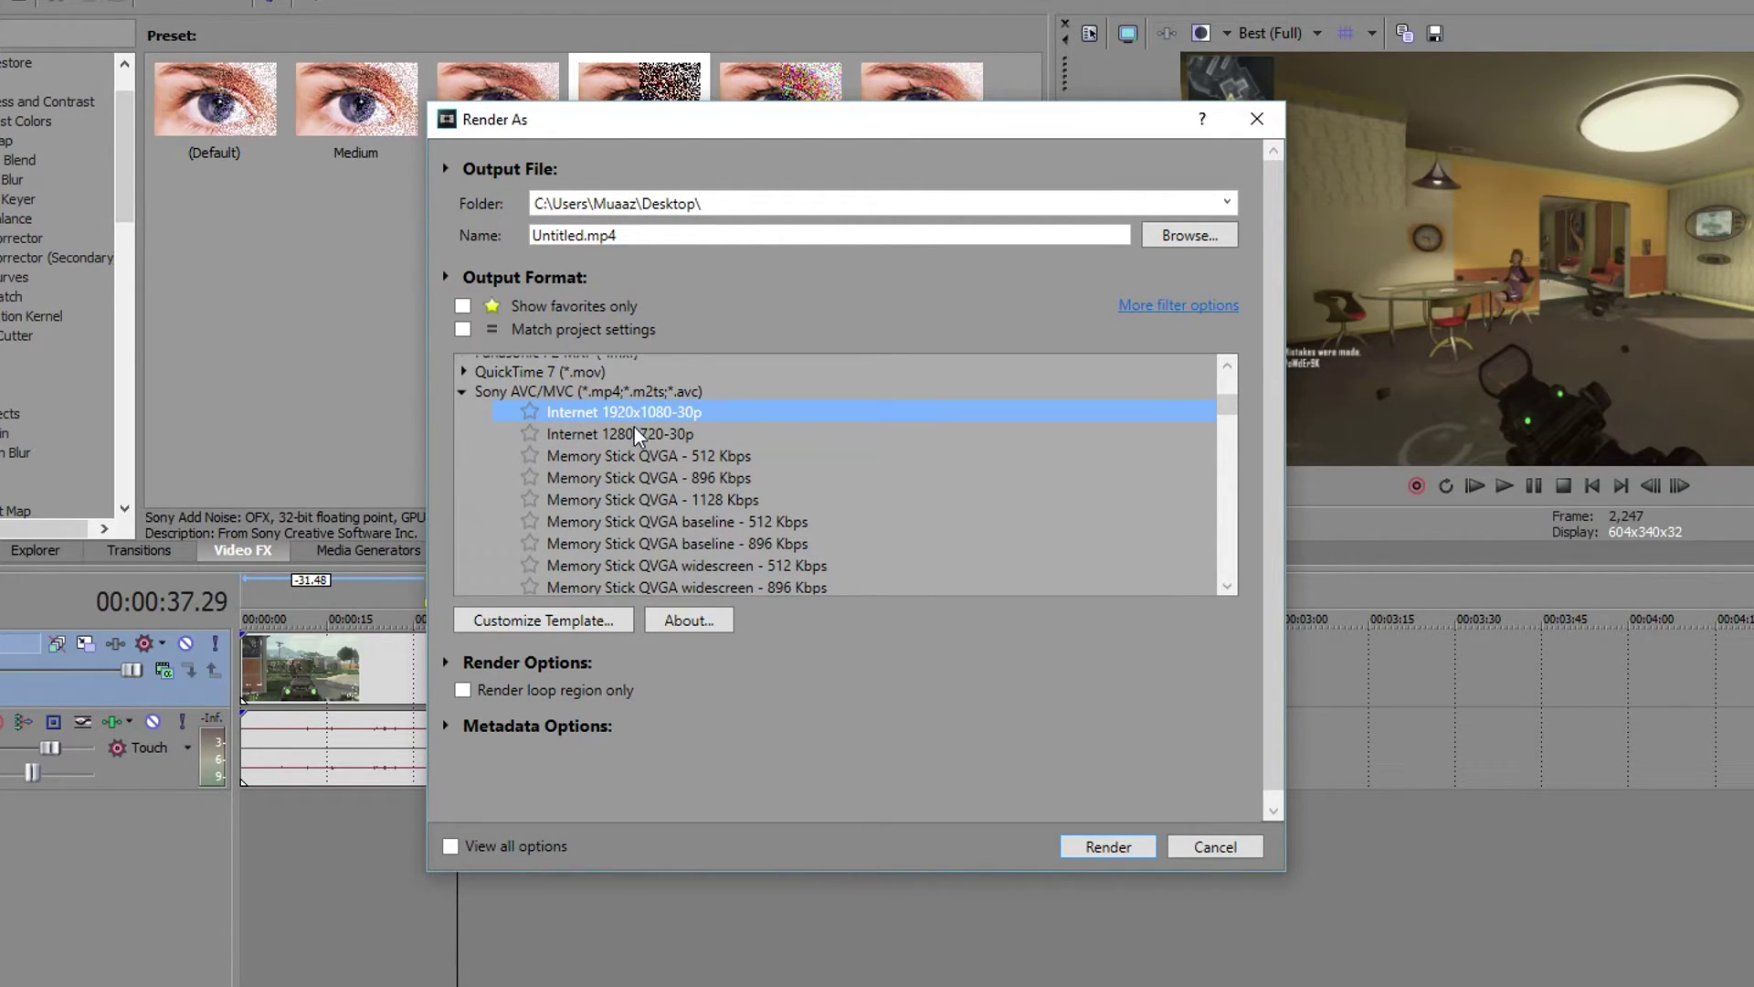
pyautogui.click(574, 625)
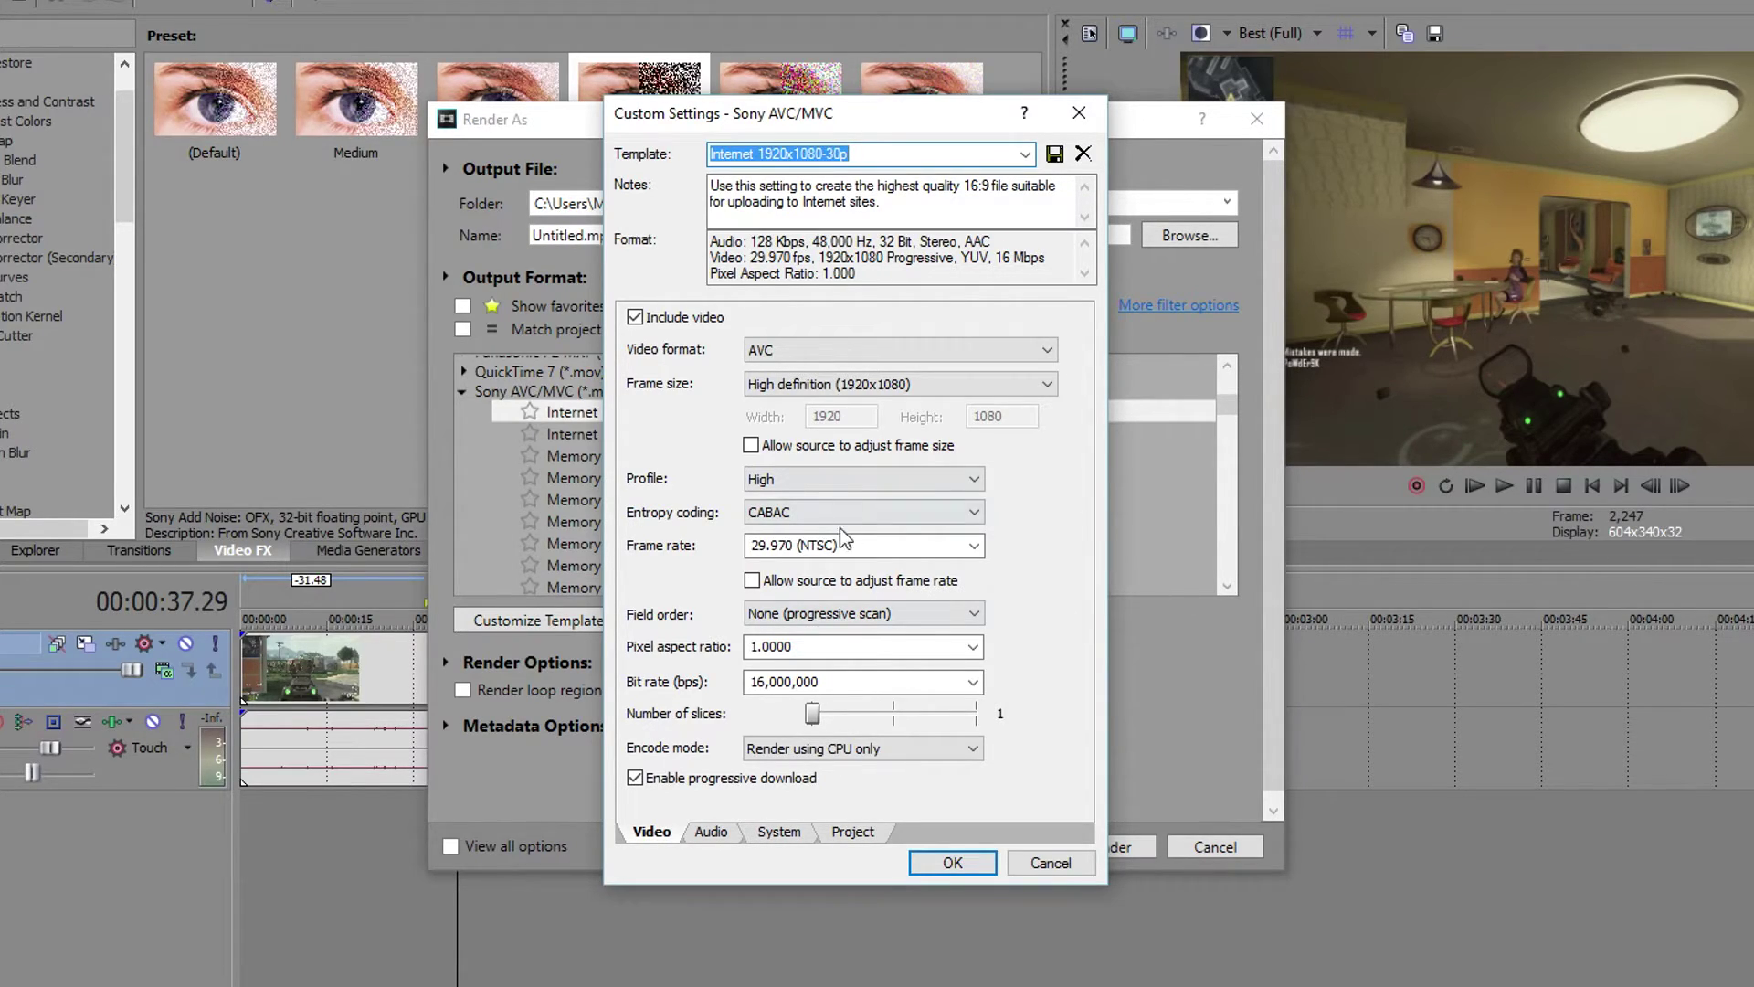
# Look through the entropy coding and frame rate options available for the template.
pyautogui.click(875, 514)
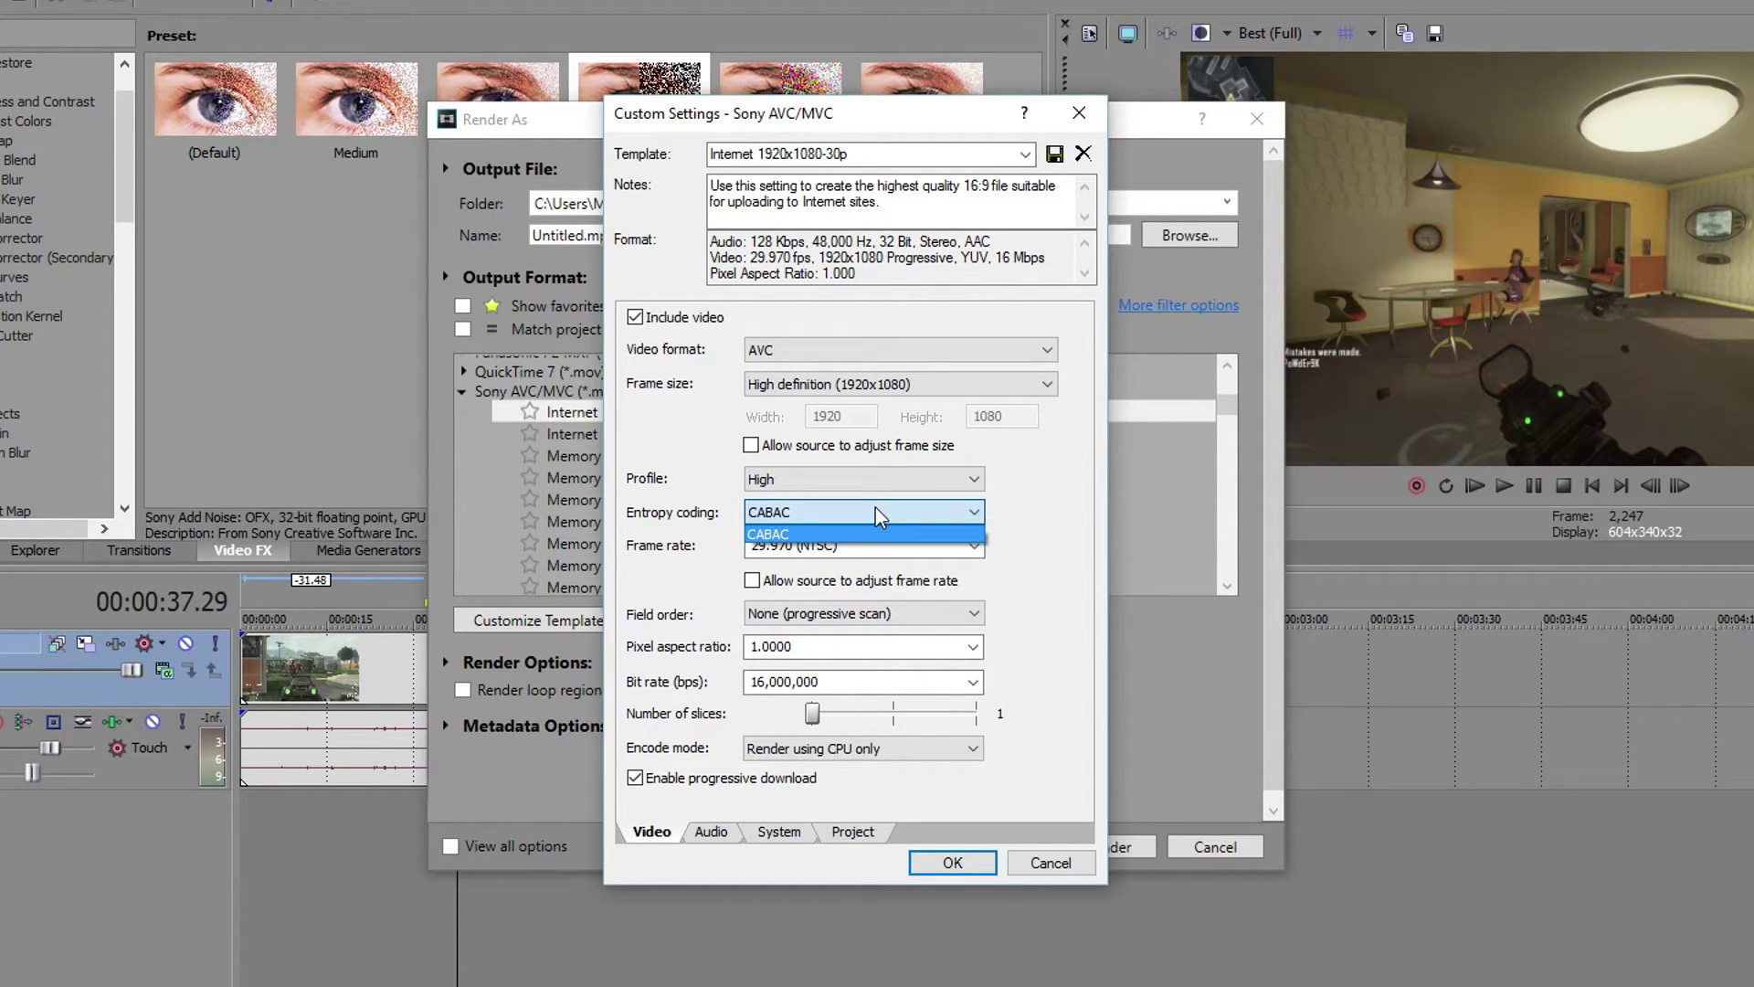
pyautogui.click(783, 512)
pyautogui.click(768, 514)
pyautogui.click(762, 521)
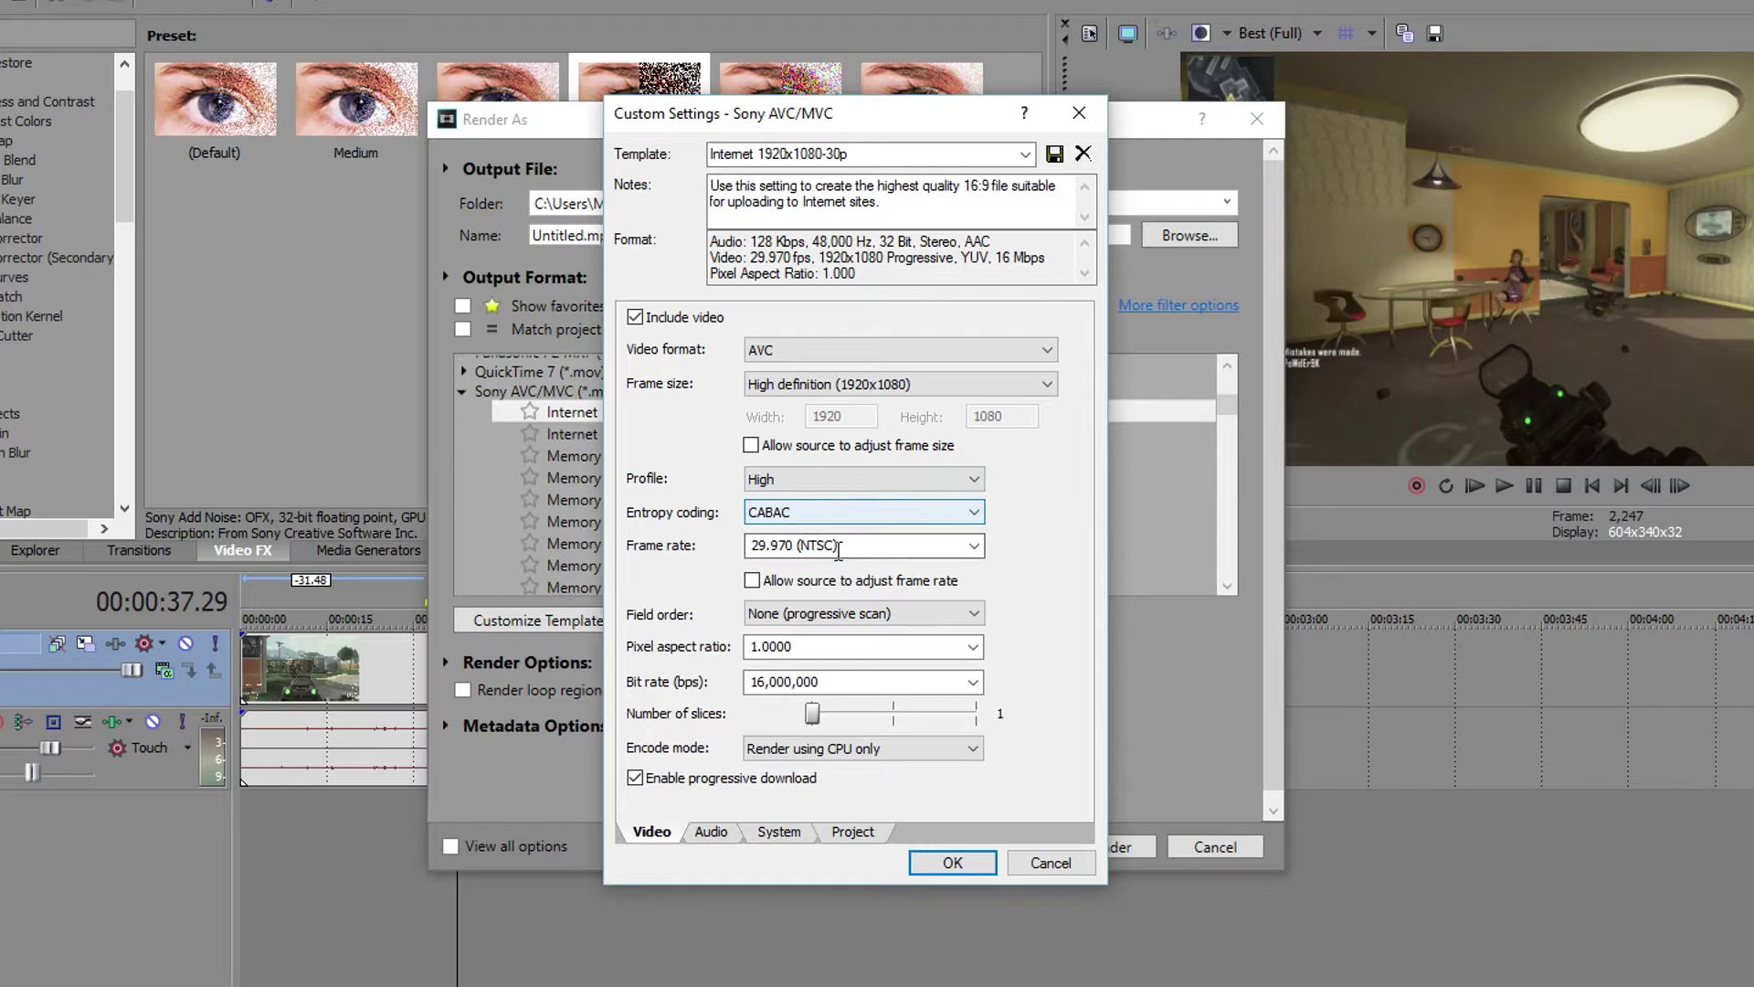
pyautogui.click(974, 548)
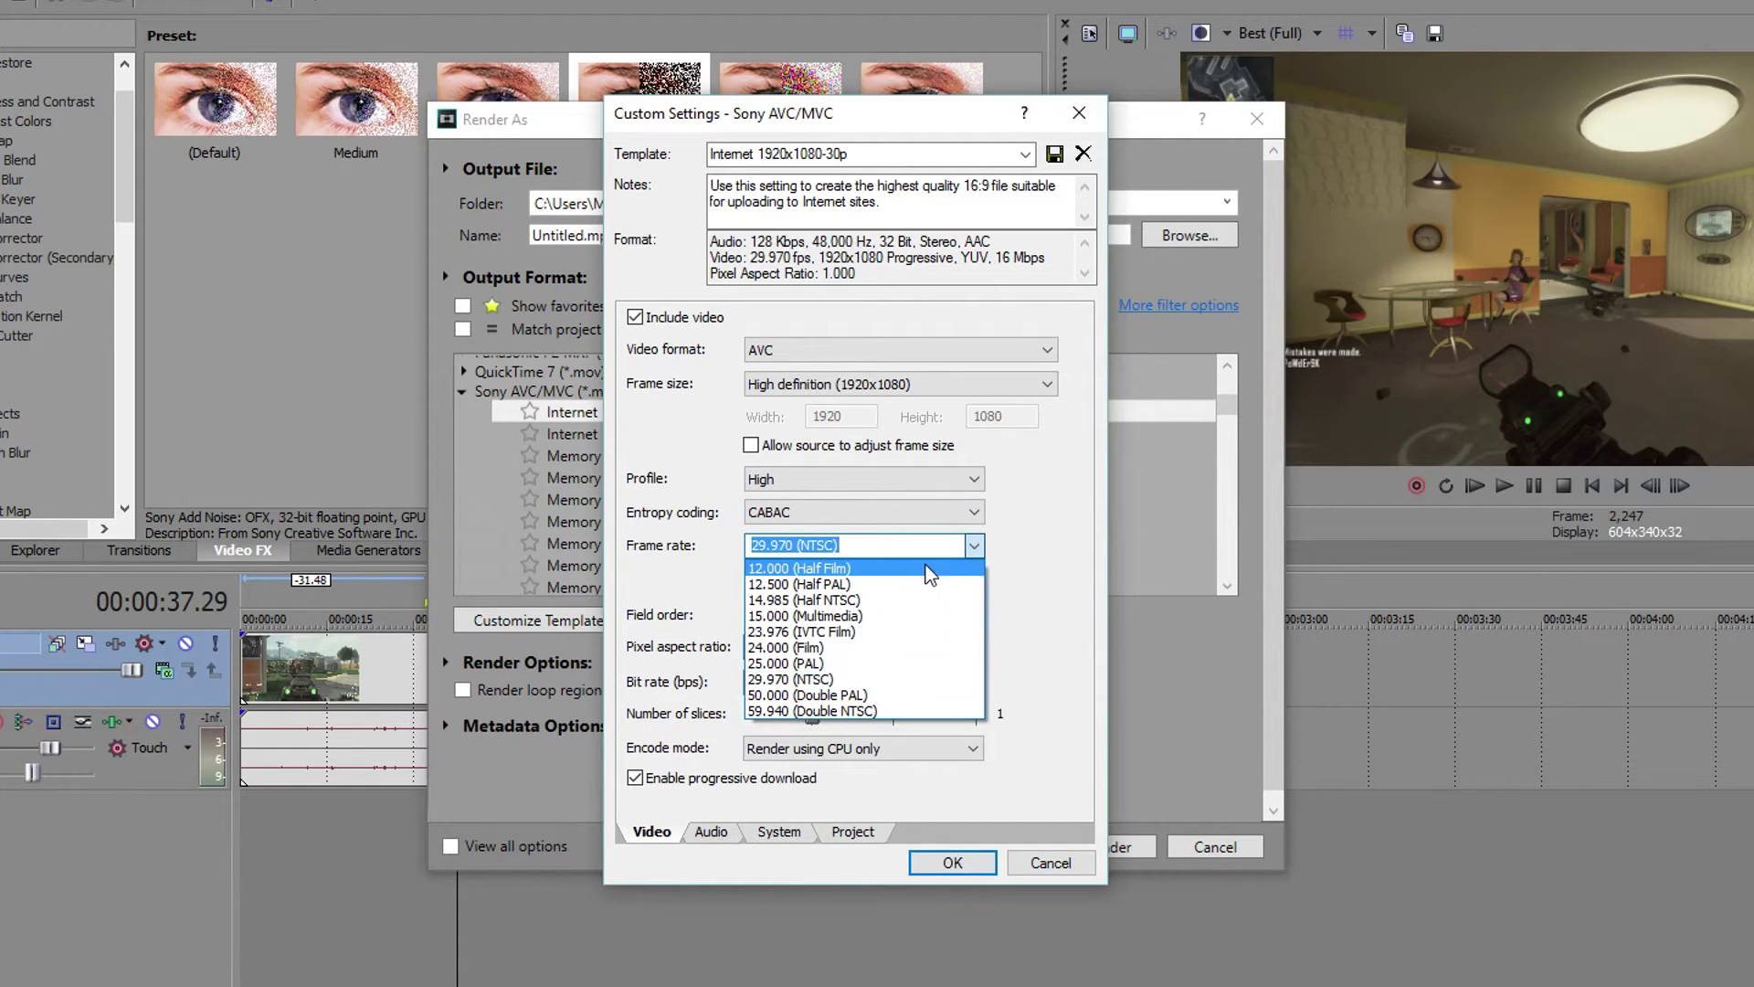
pyautogui.click(1021, 521)
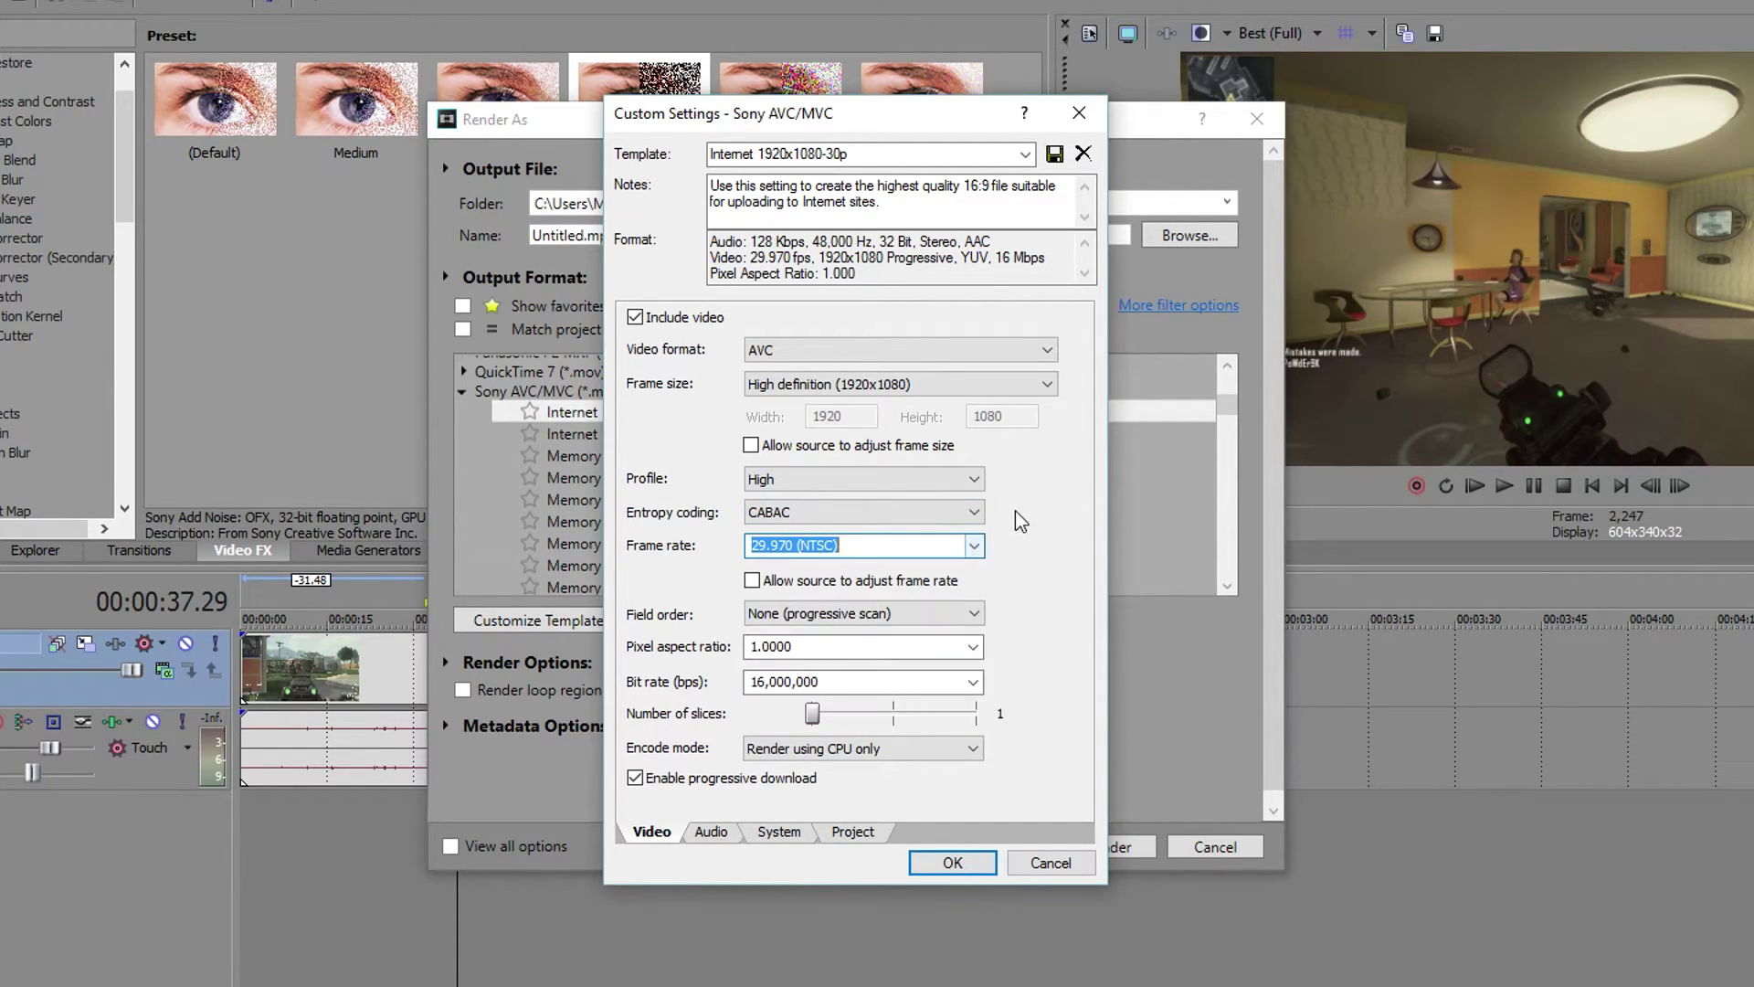
# Try the custom frame size option, and set the frame size back to High definition (1920x1080).
pyautogui.click(1041, 386)
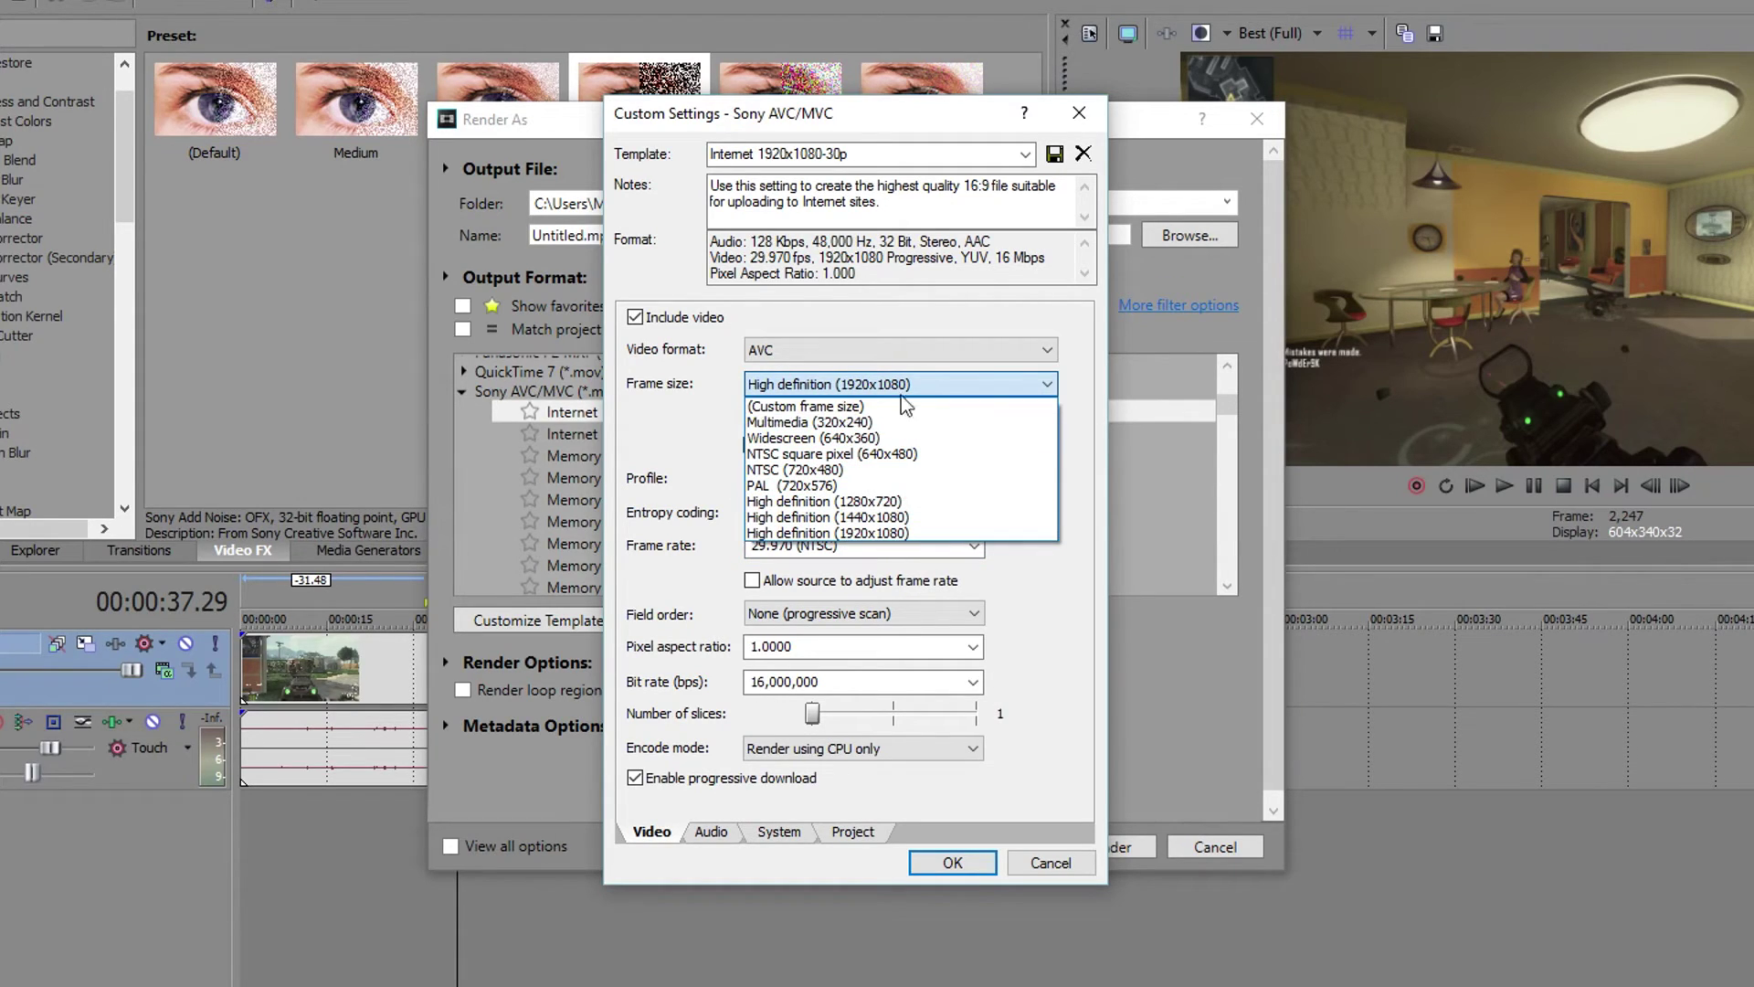
pyautogui.click(865, 405)
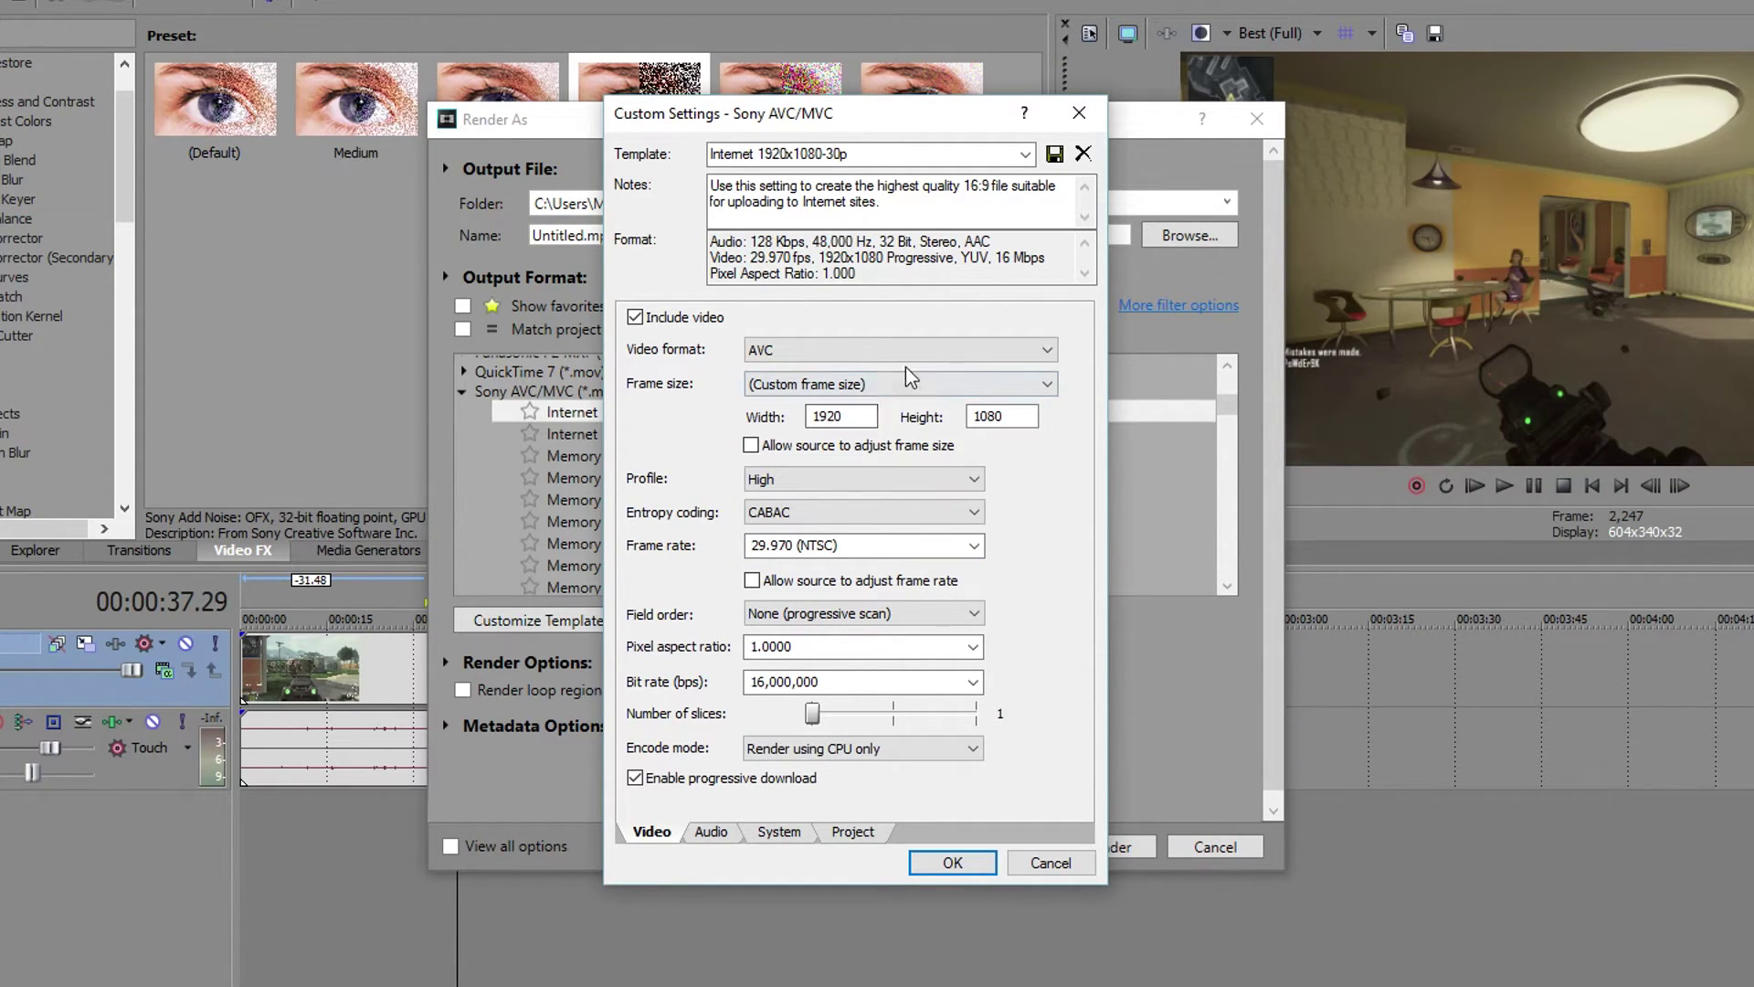
pyautogui.click(895, 384)
pyautogui.click(905, 532)
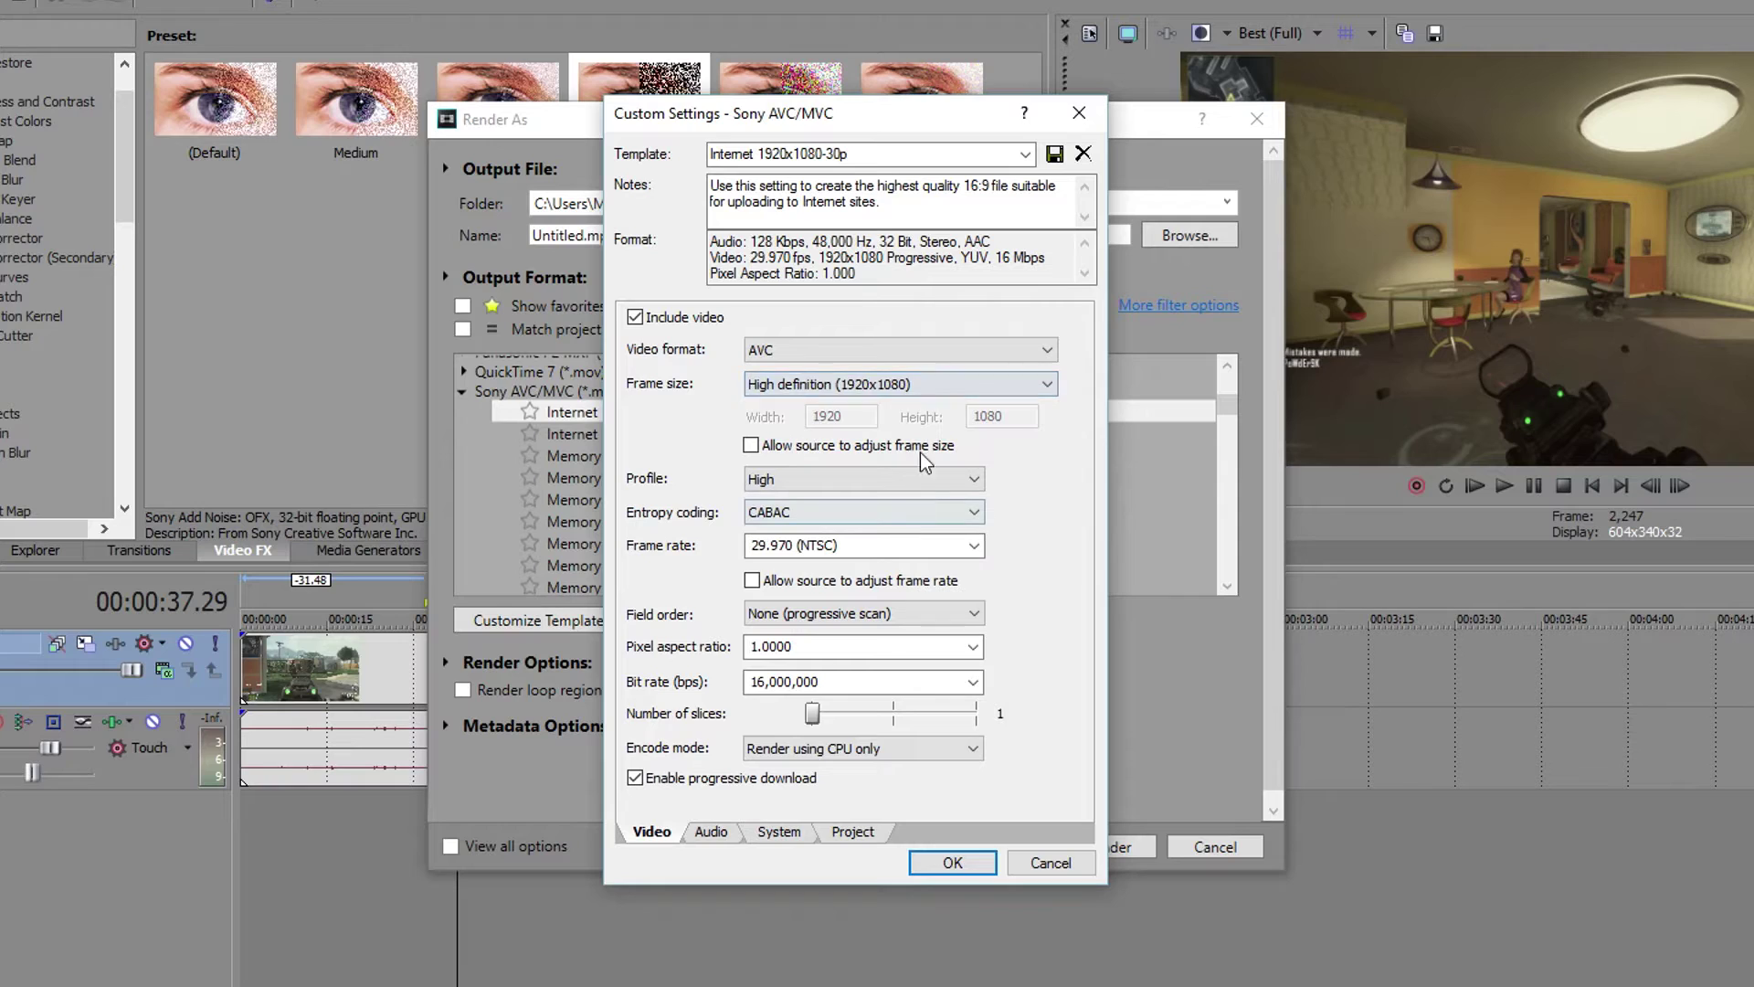
# Try the PAL (720x576) and High definition (1280x720) frame sizes, and return to High definition (1920x1080).
pyautogui.click(912, 392)
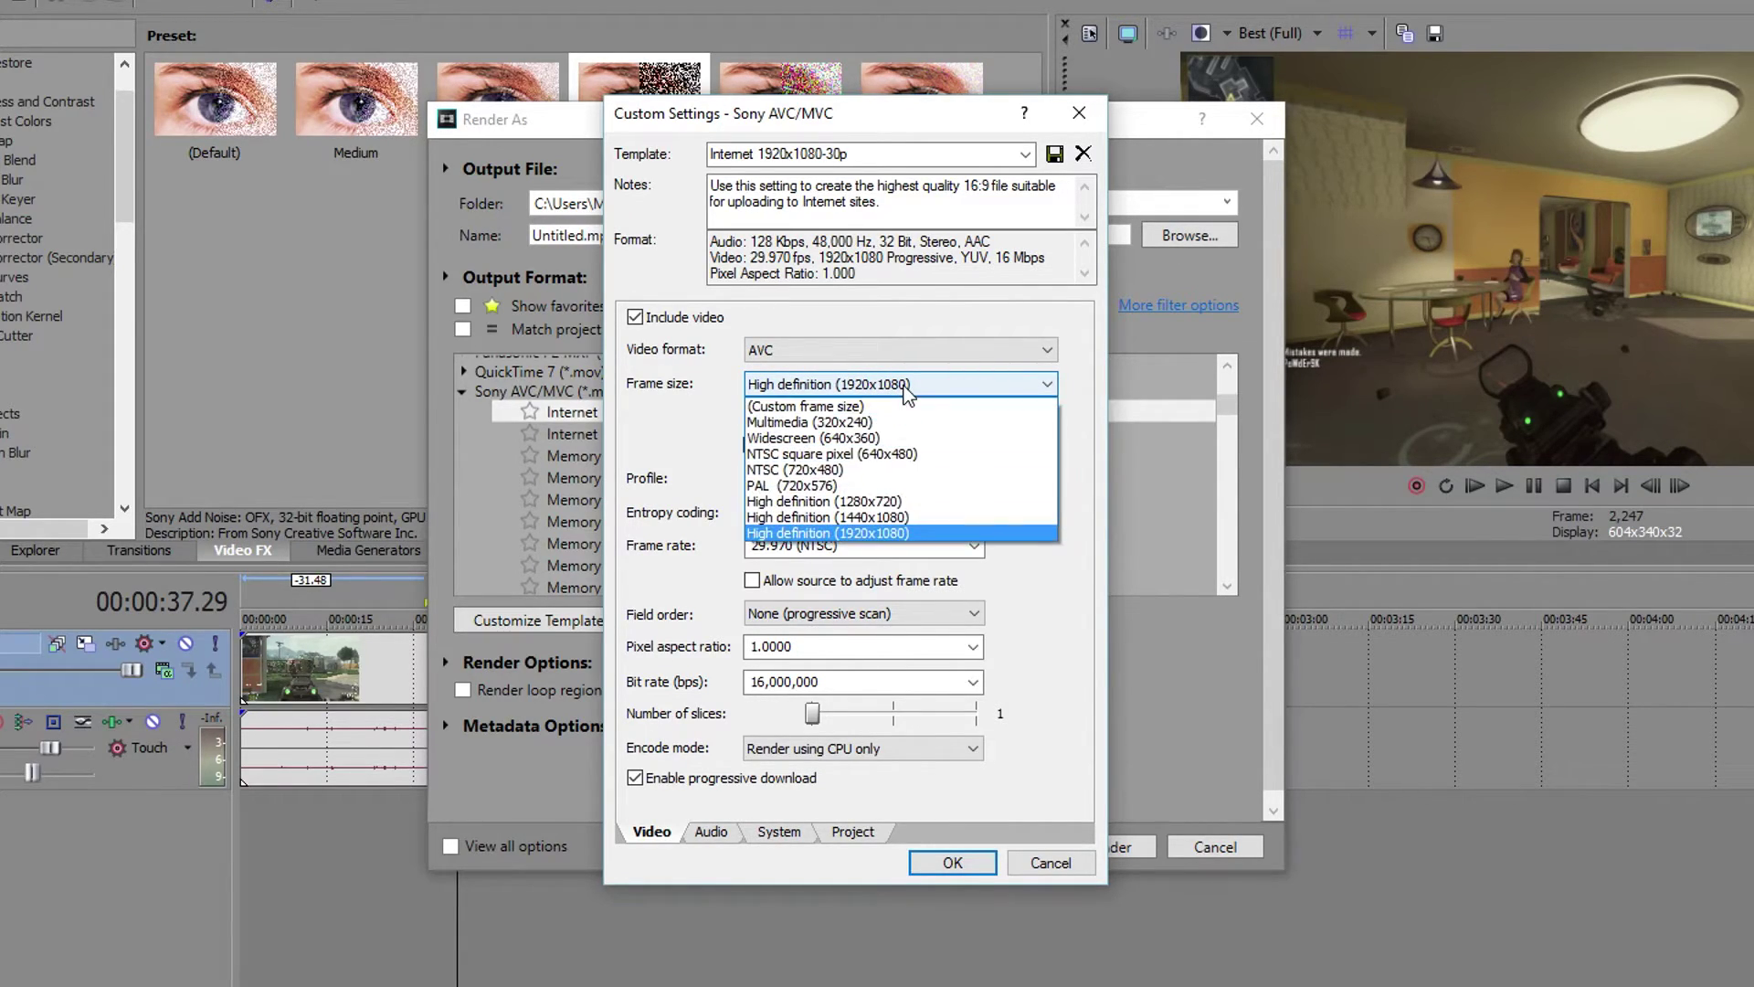
pyautogui.click(903, 501)
pyautogui.click(904, 384)
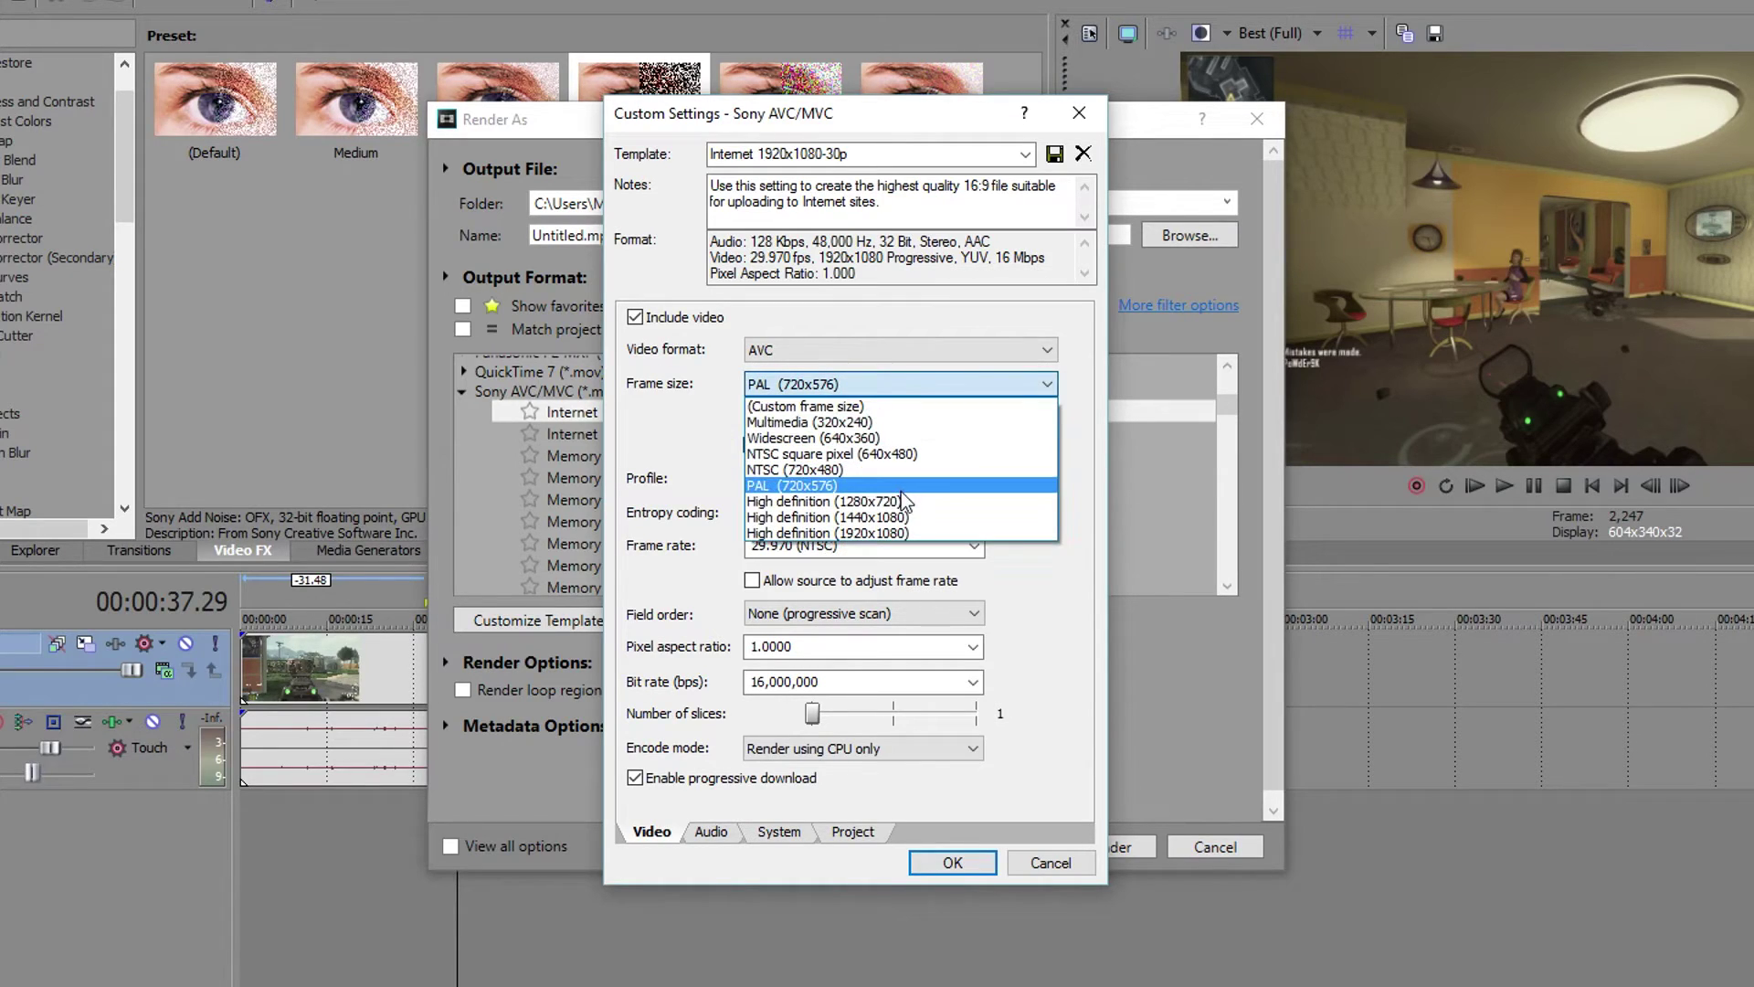
pyautogui.click(907, 498)
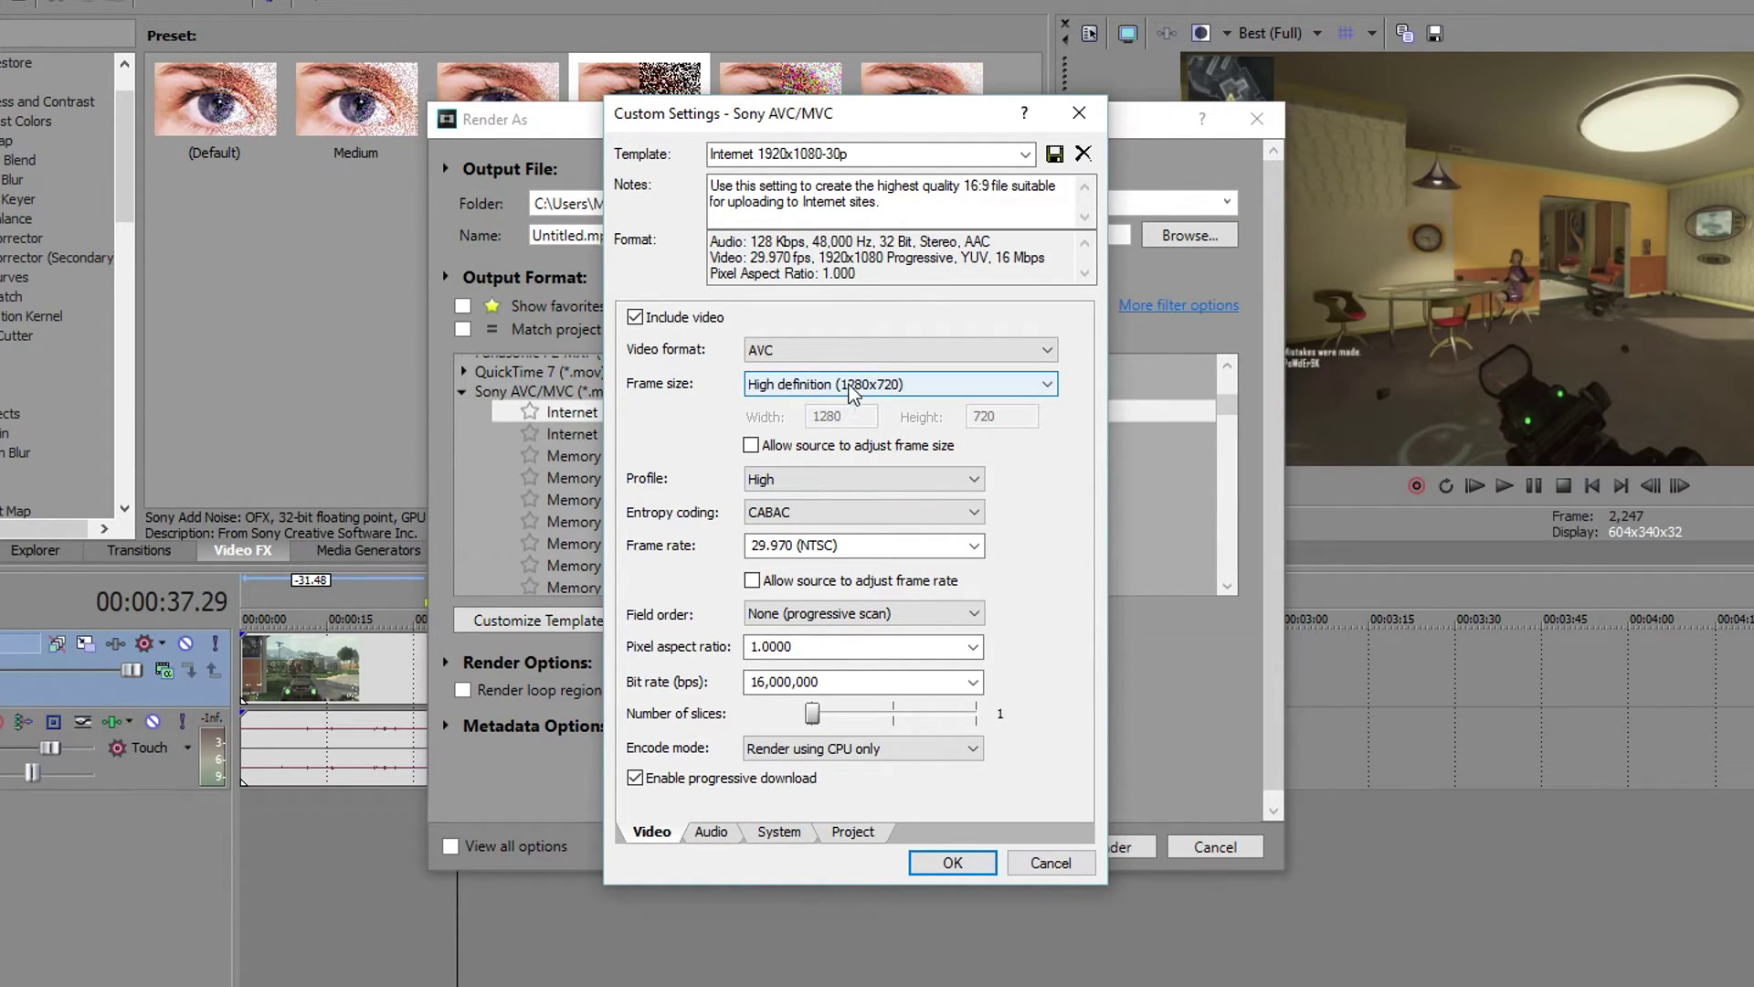
pyautogui.click(905, 385)
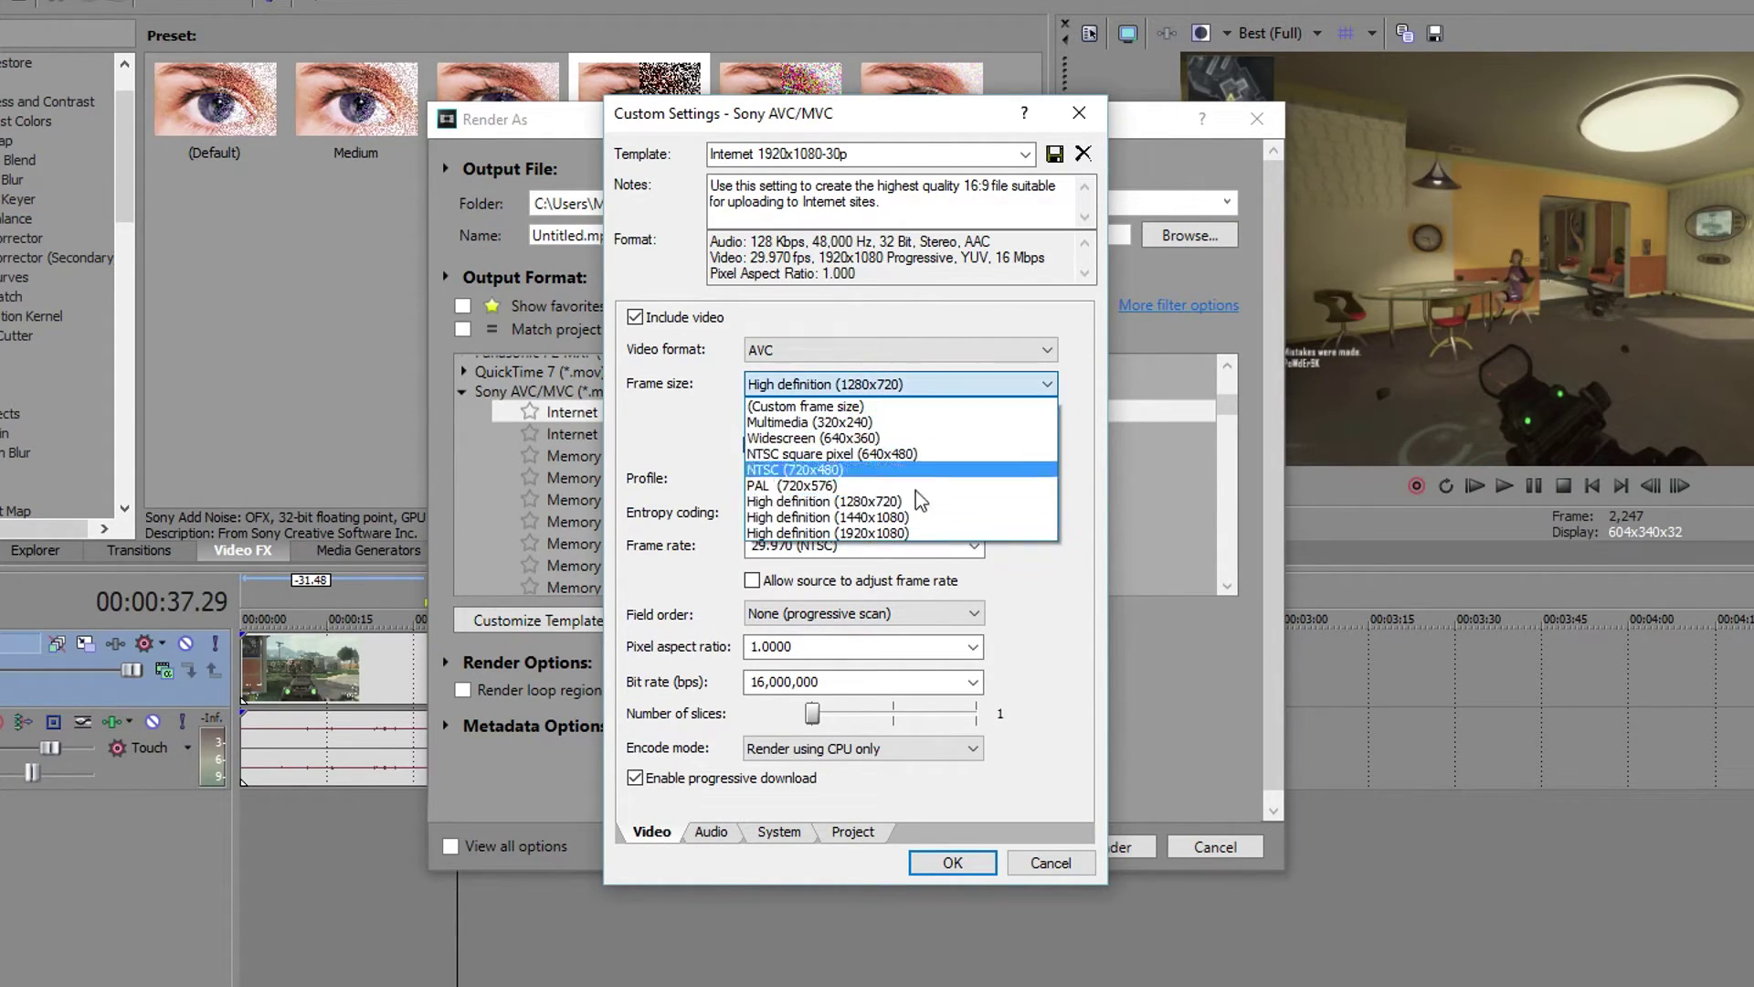
pyautogui.click(914, 530)
pyautogui.click(959, 386)
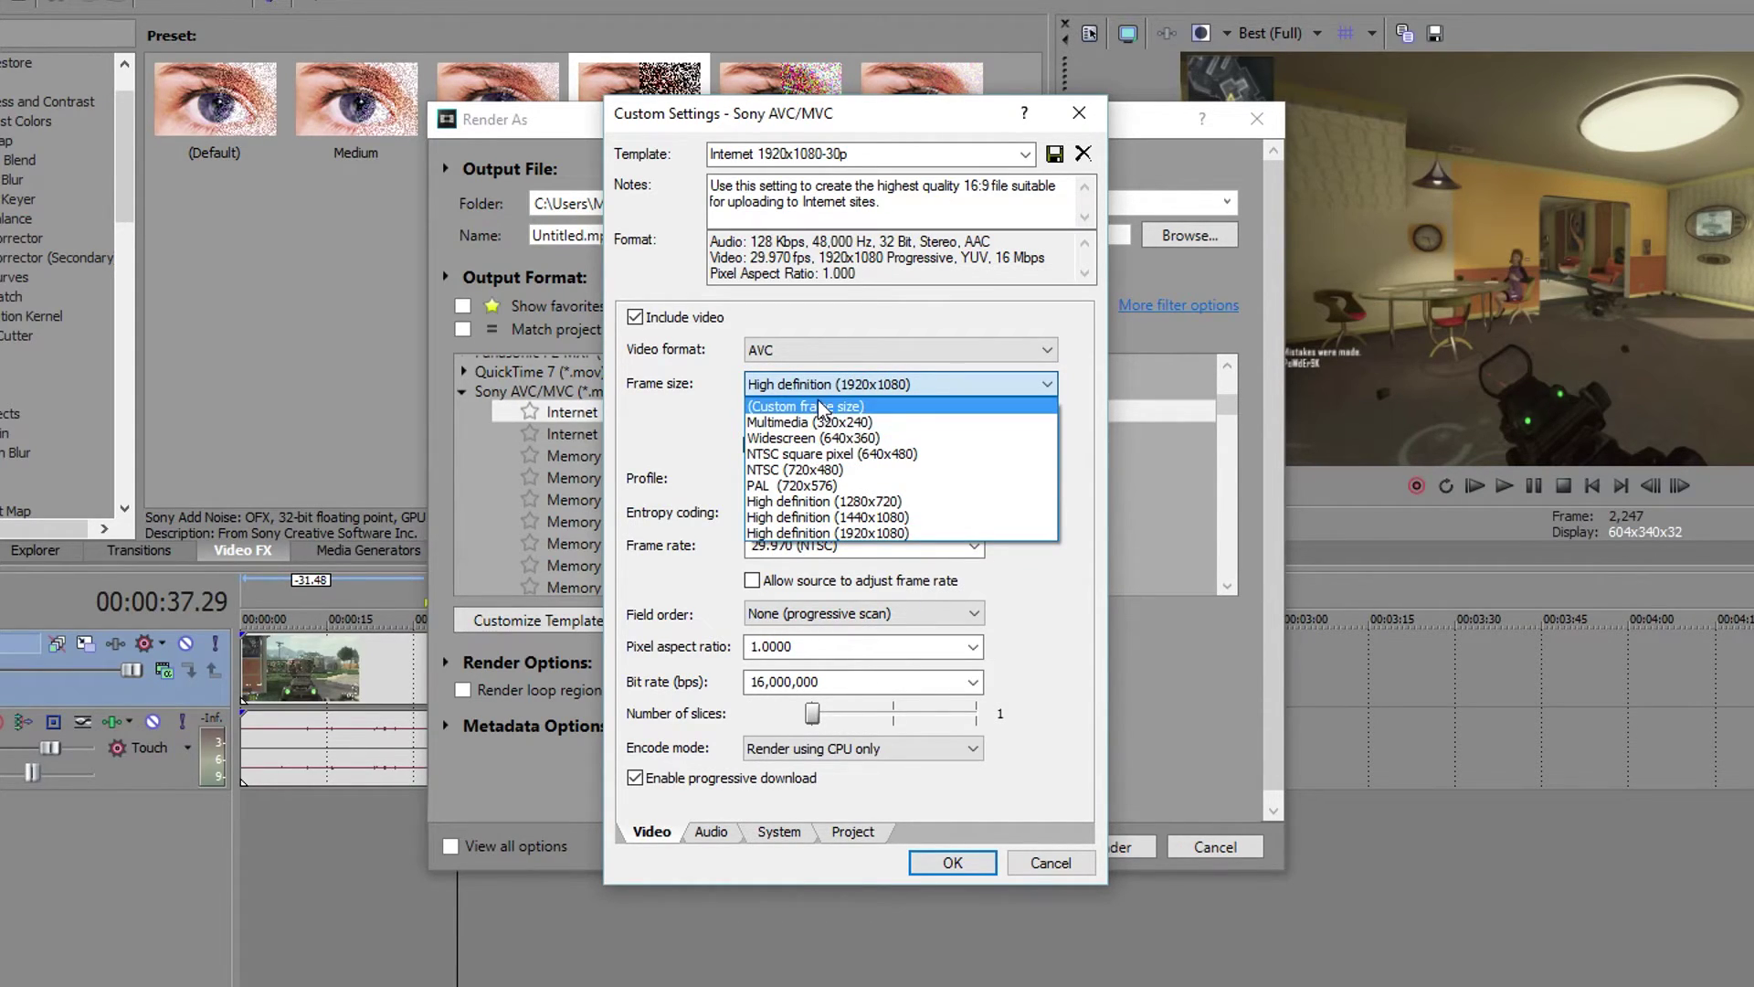
pyautogui.click(1024, 596)
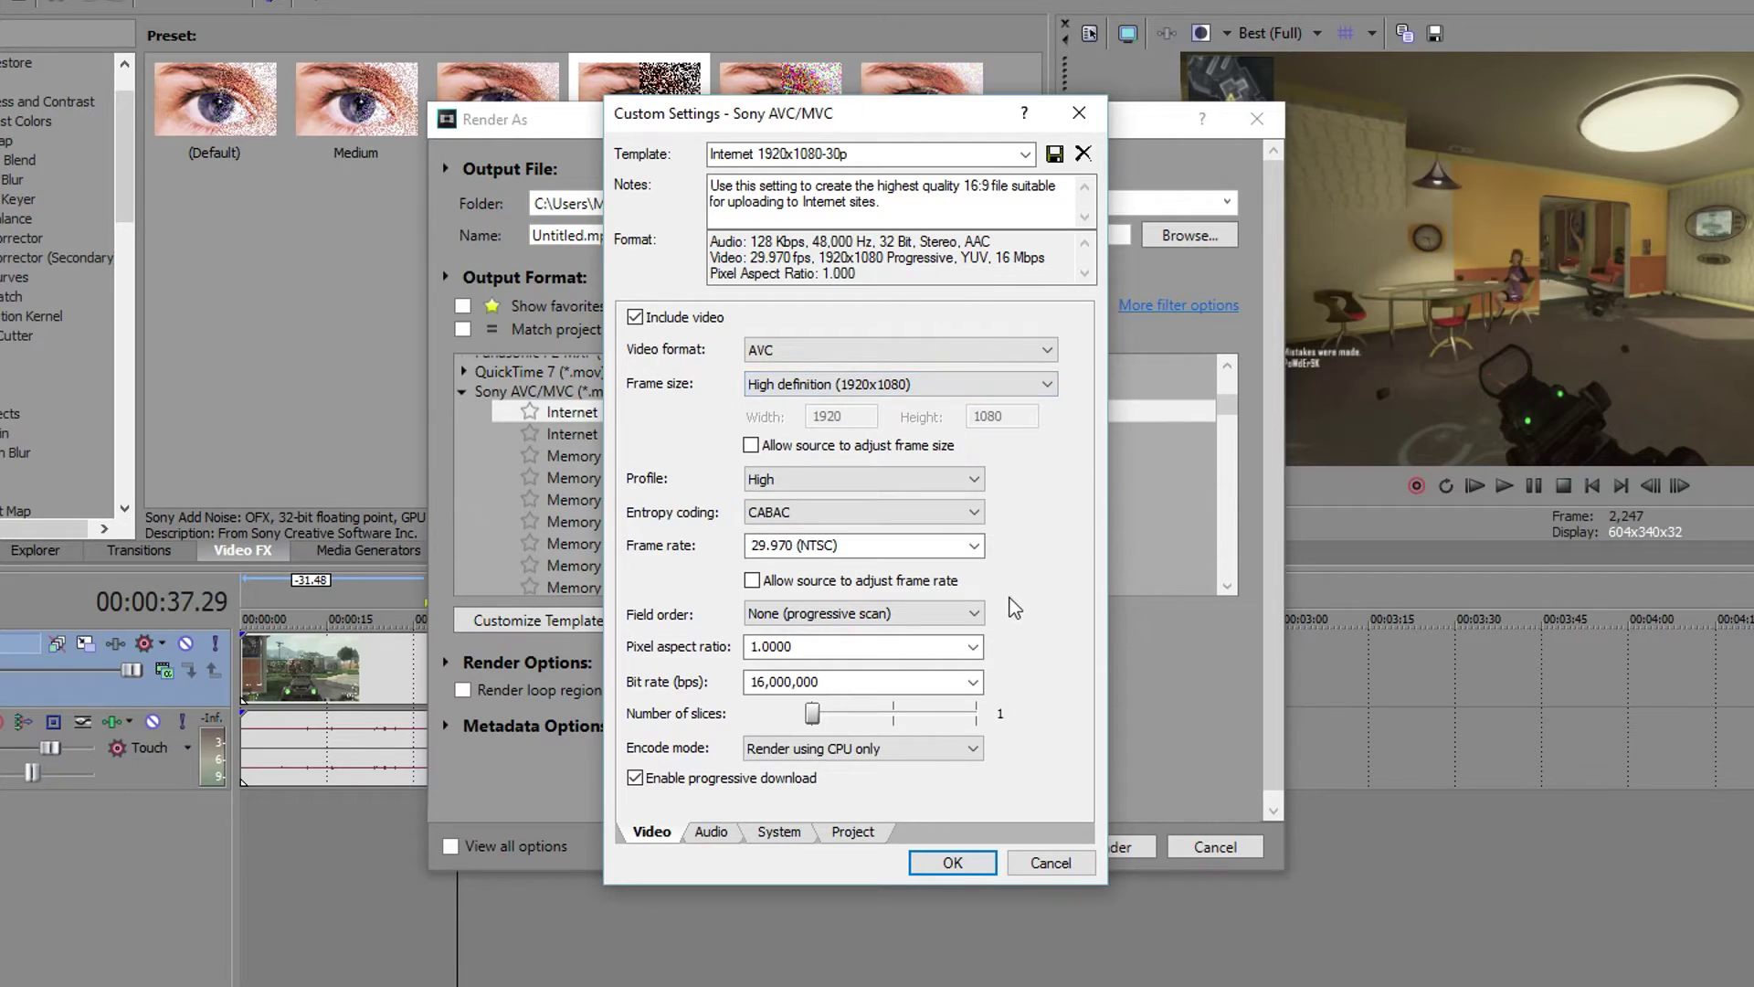
# Set the template's video frame rate to 59.940 (Double NTSC).
pyautogui.click(973, 545)
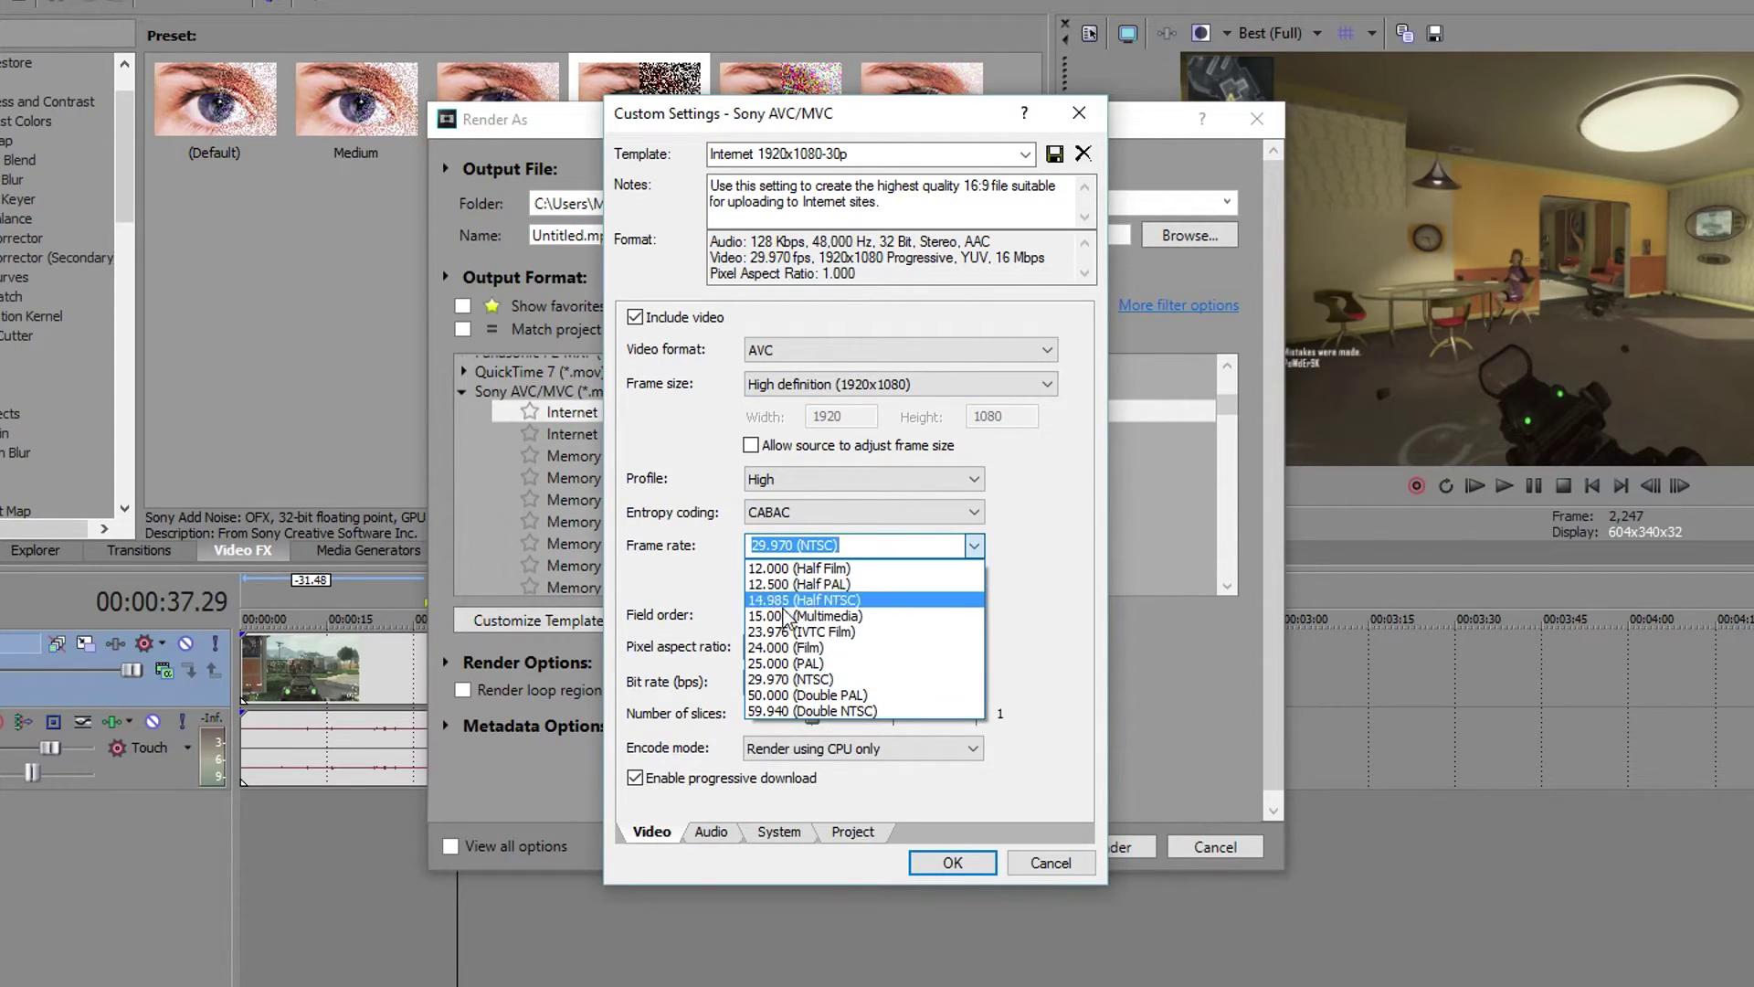
pyautogui.click(878, 712)
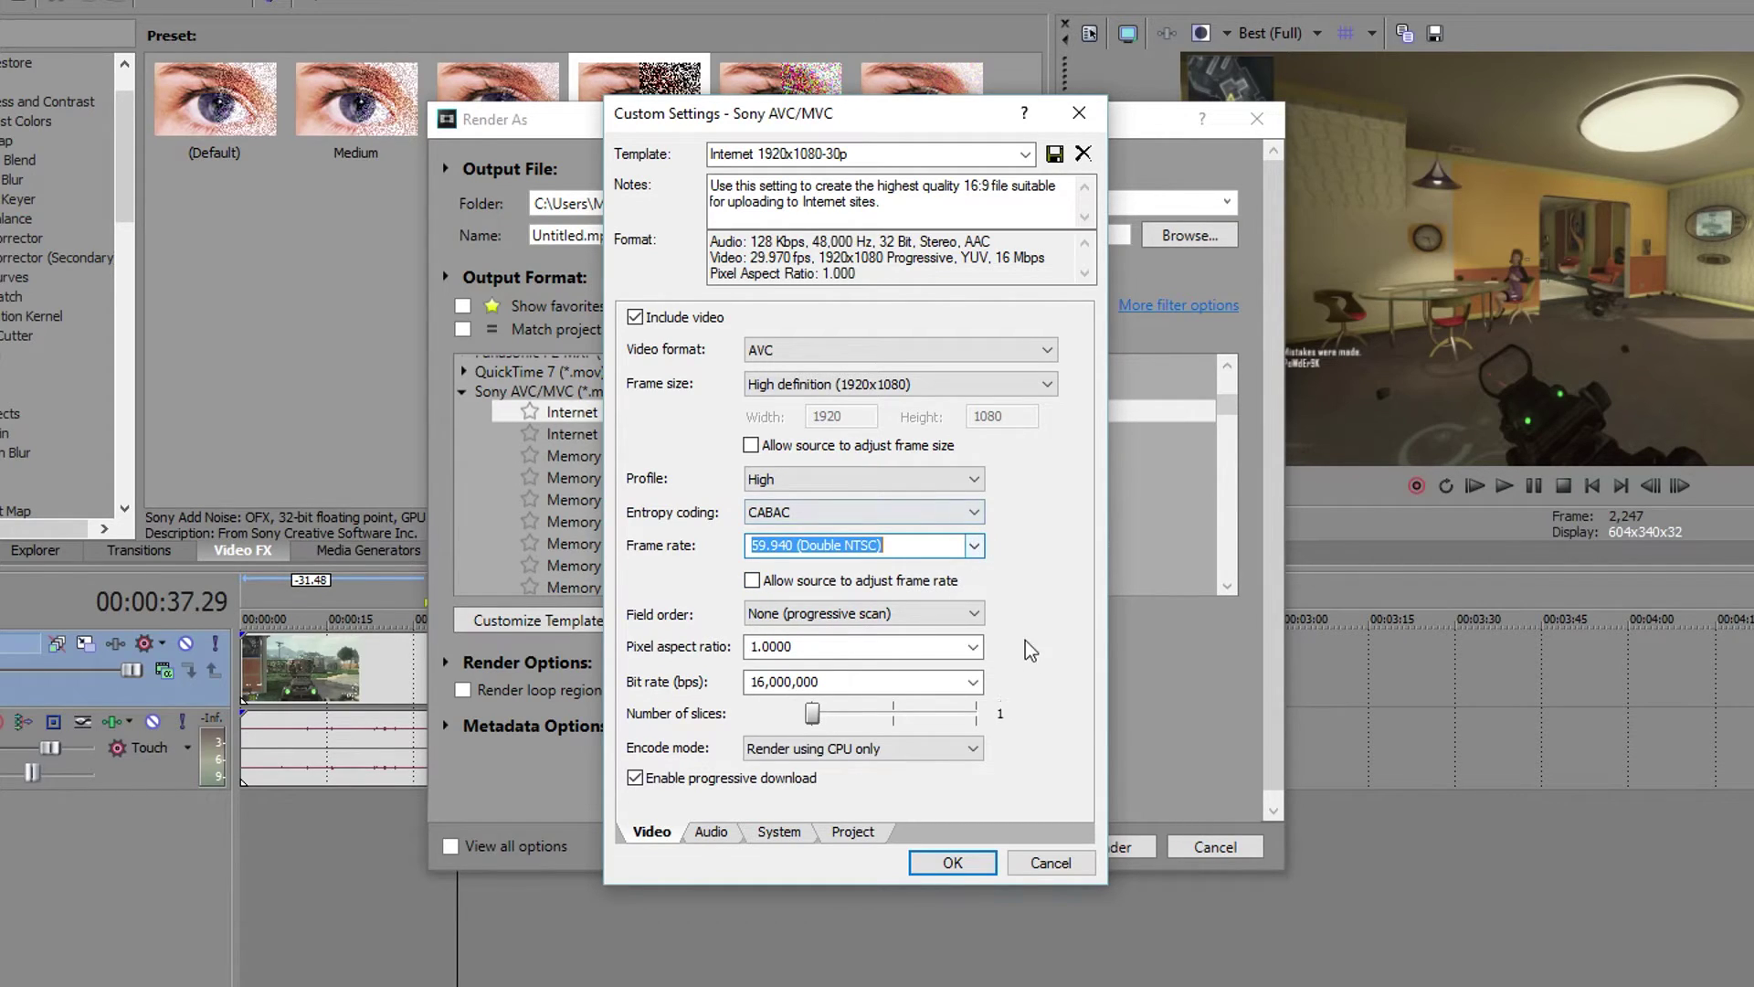
pyautogui.click(975, 546)
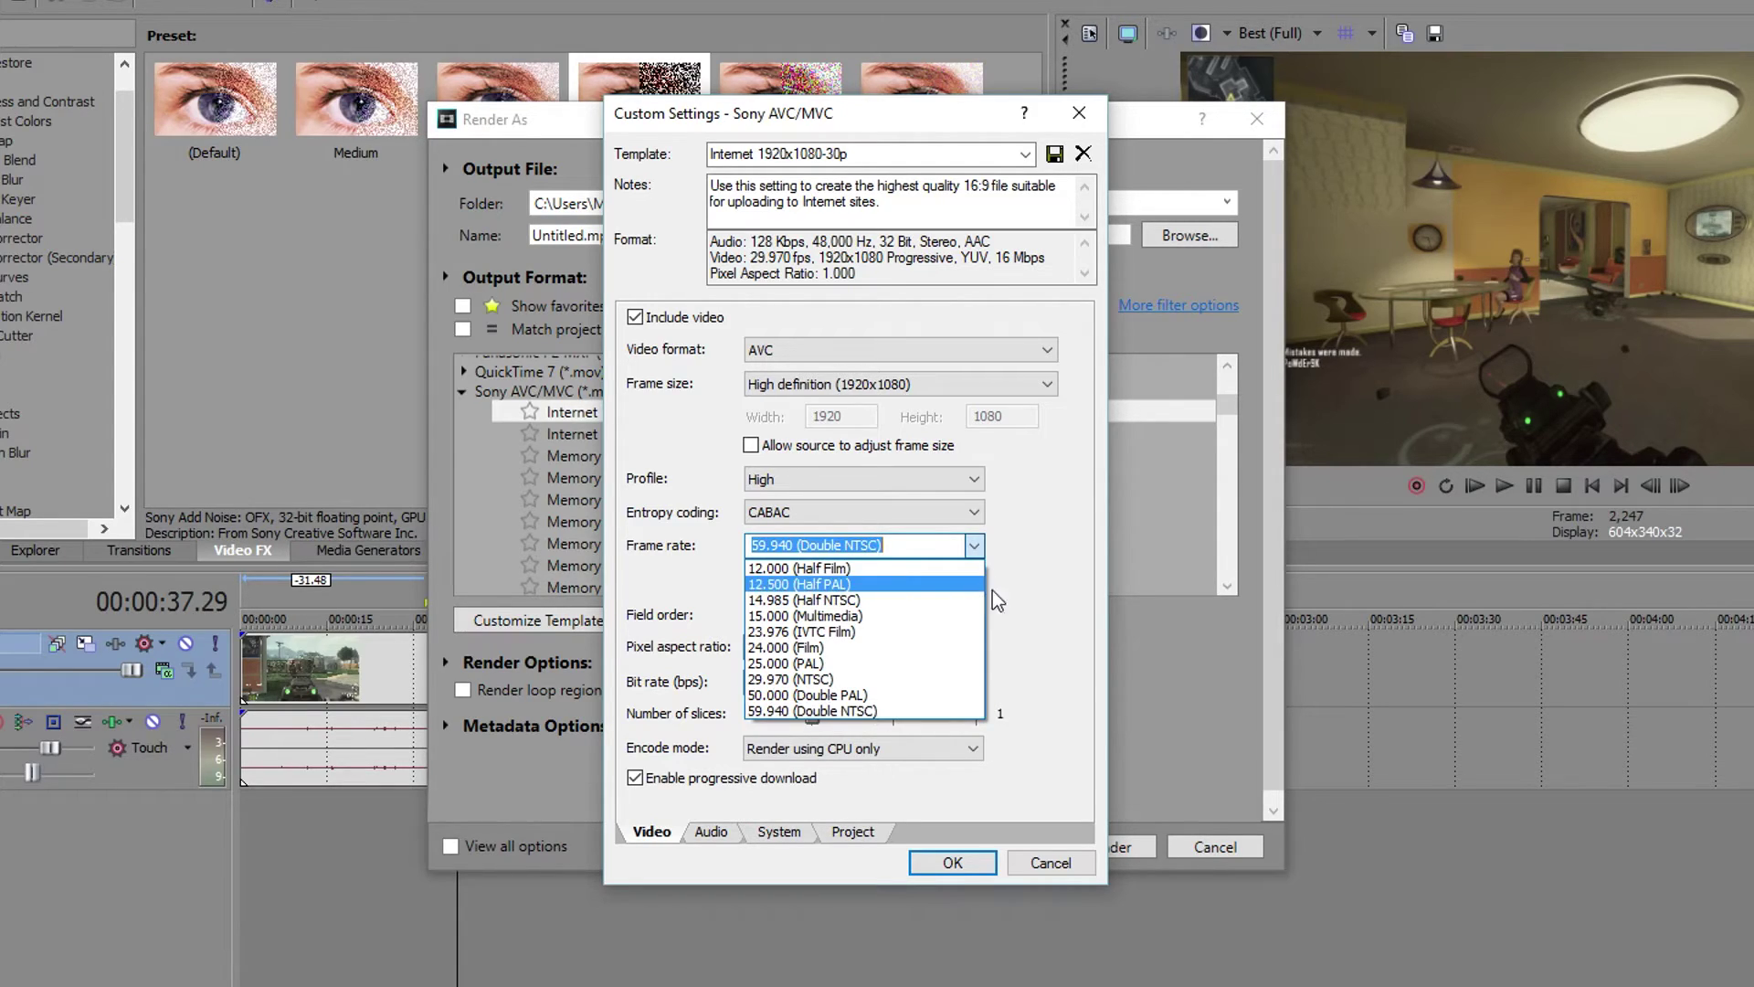
pyautogui.click(1050, 575)
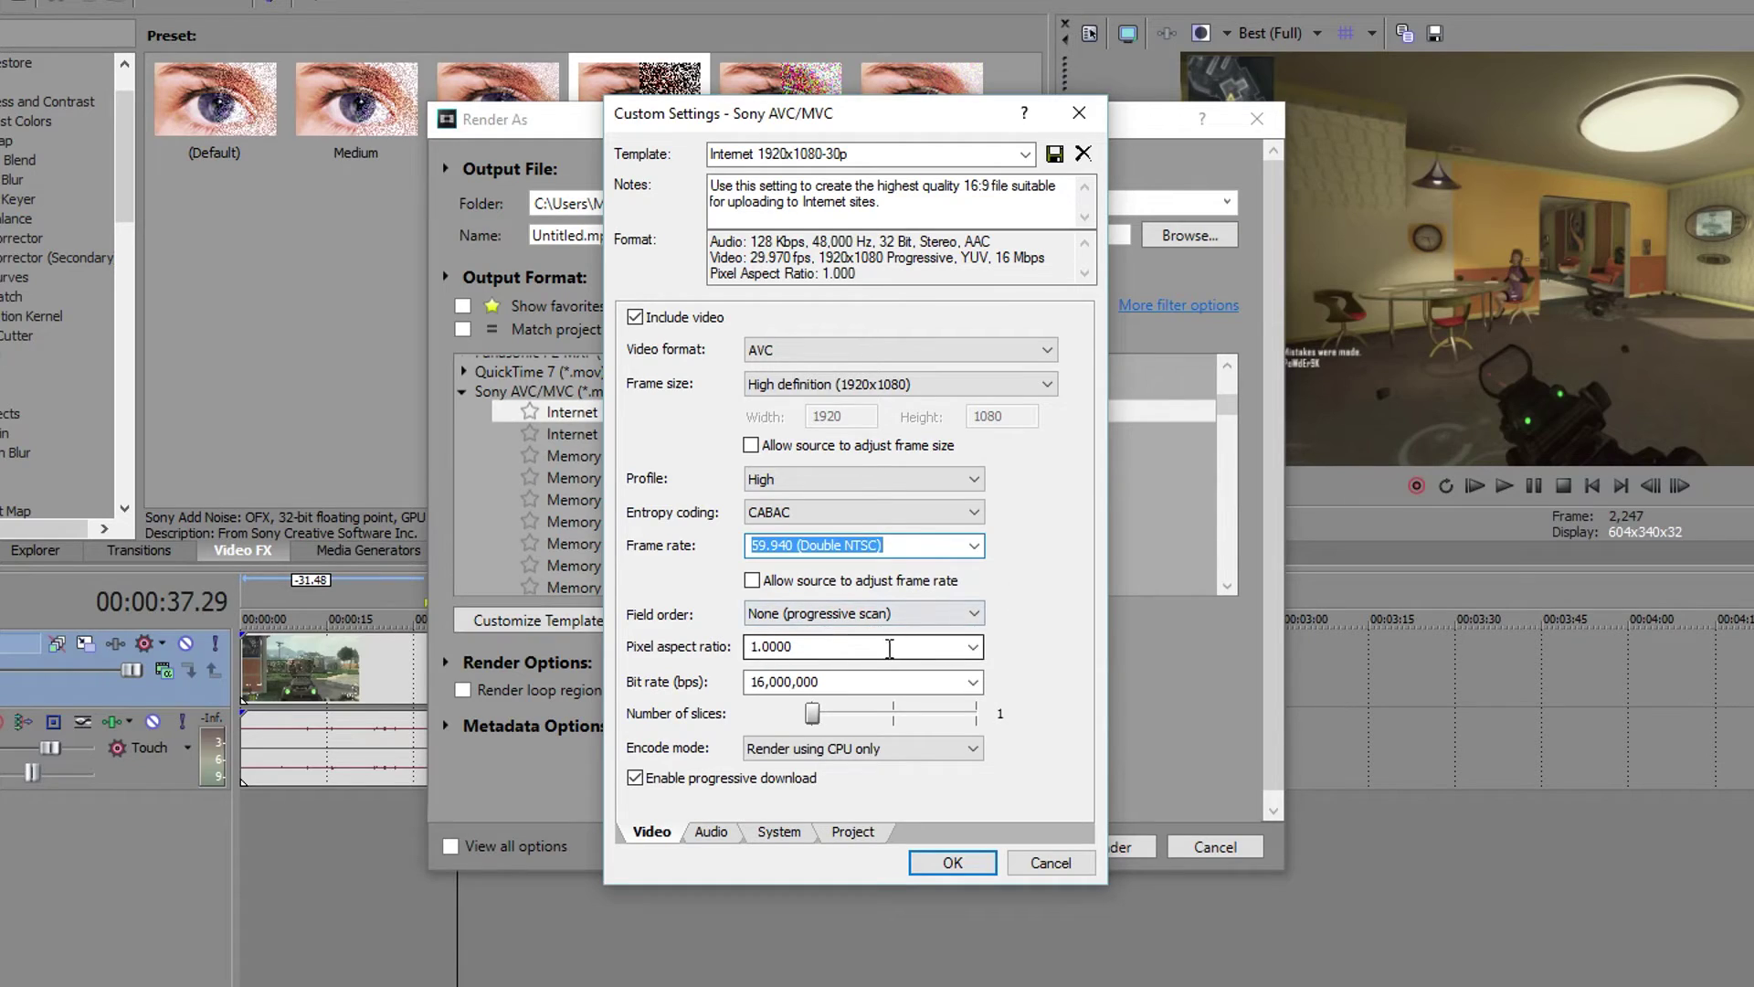
# Look through the field order, pixel aspect ratio and bit rate options available for the template's video.
pyautogui.click(976, 615)
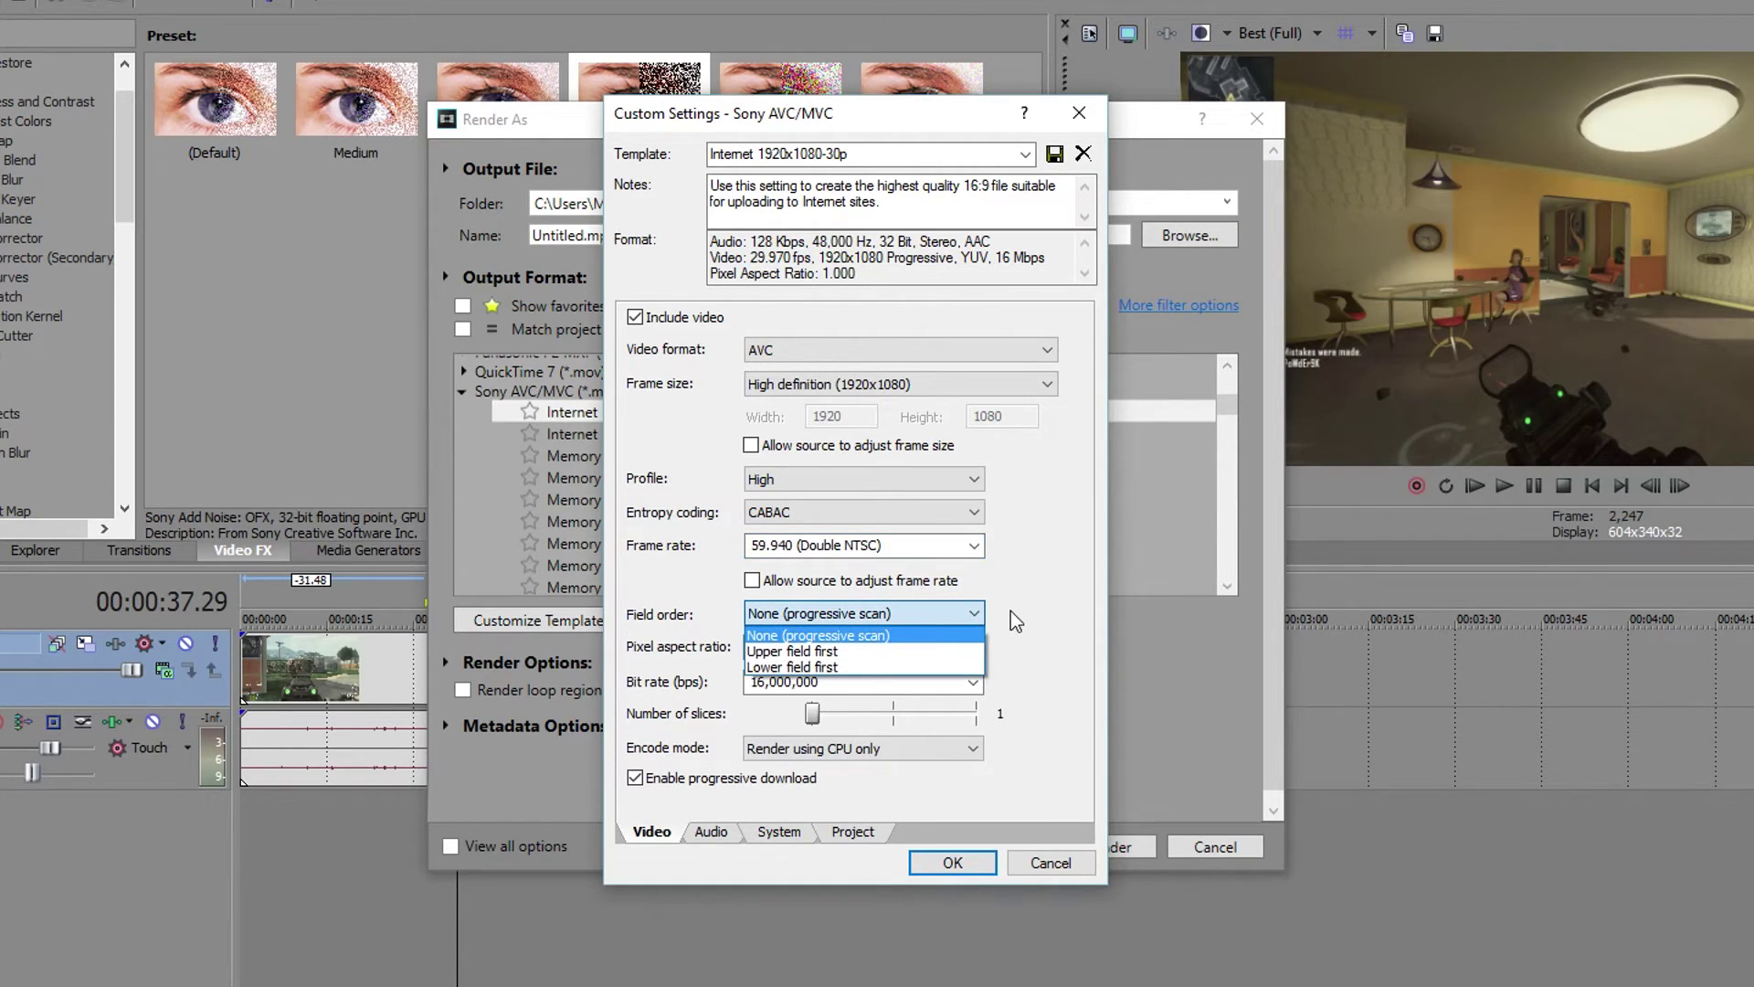
pyautogui.click(1010, 614)
pyautogui.click(974, 647)
pyautogui.click(974, 649)
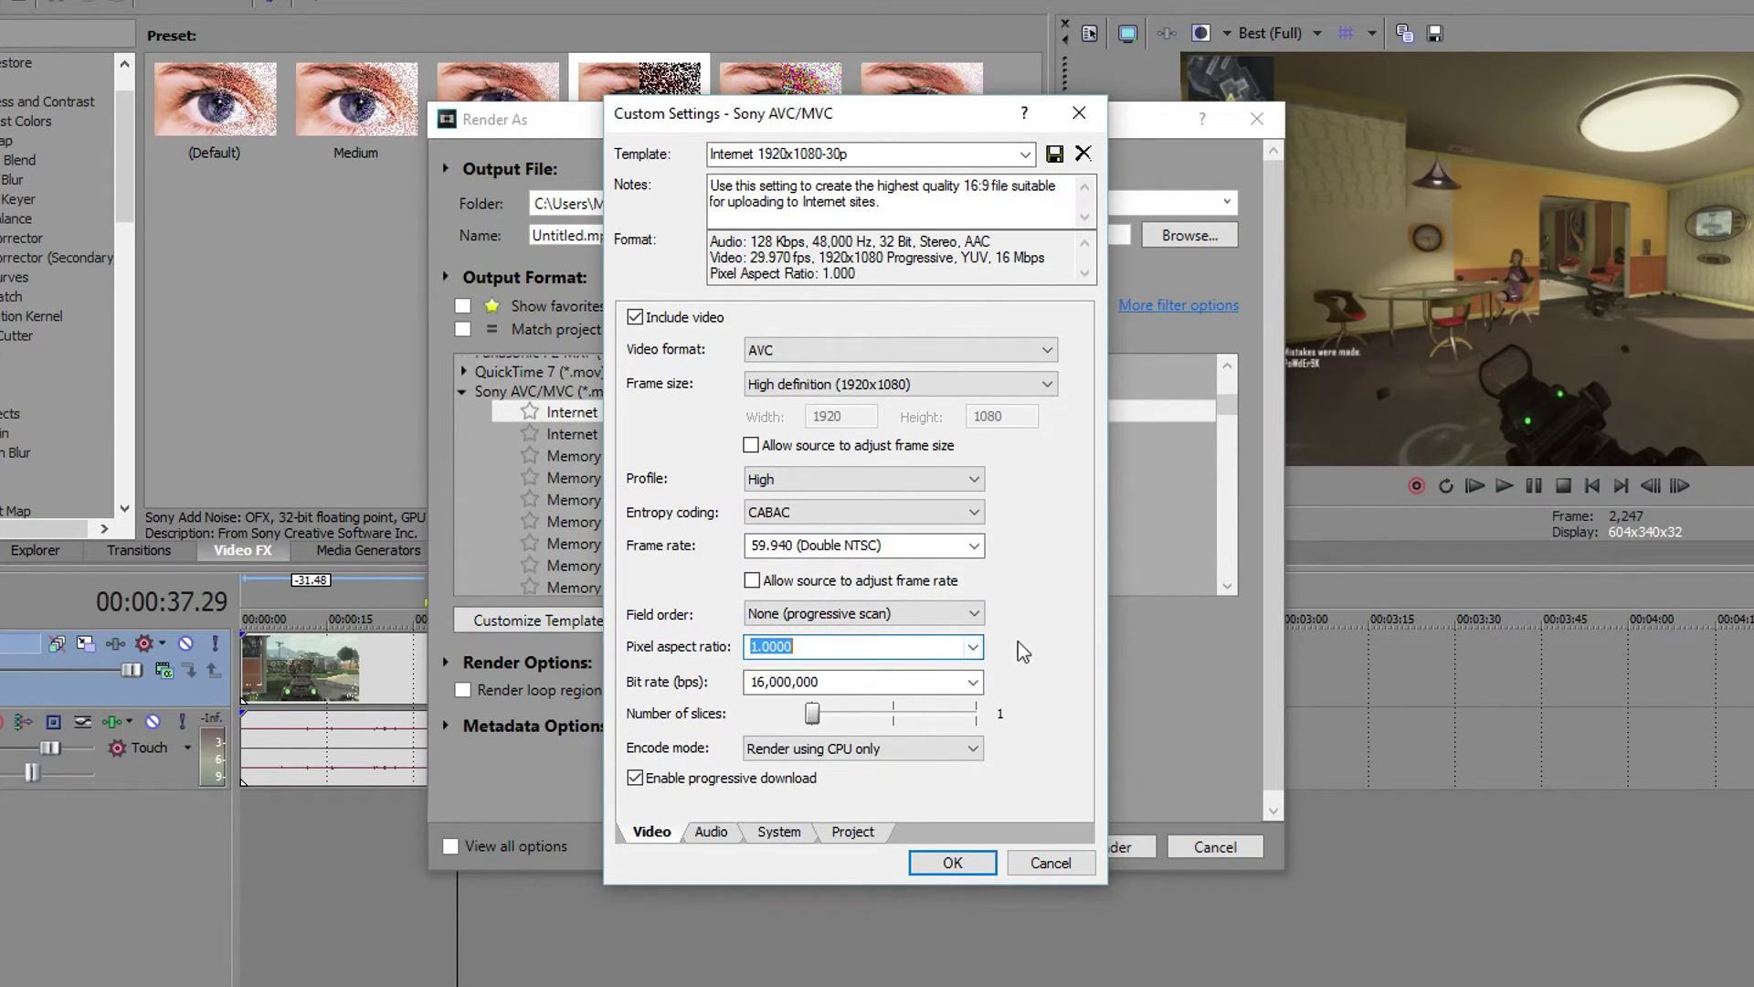
pyautogui.click(974, 682)
pyautogui.click(980, 691)
pyautogui.click(978, 690)
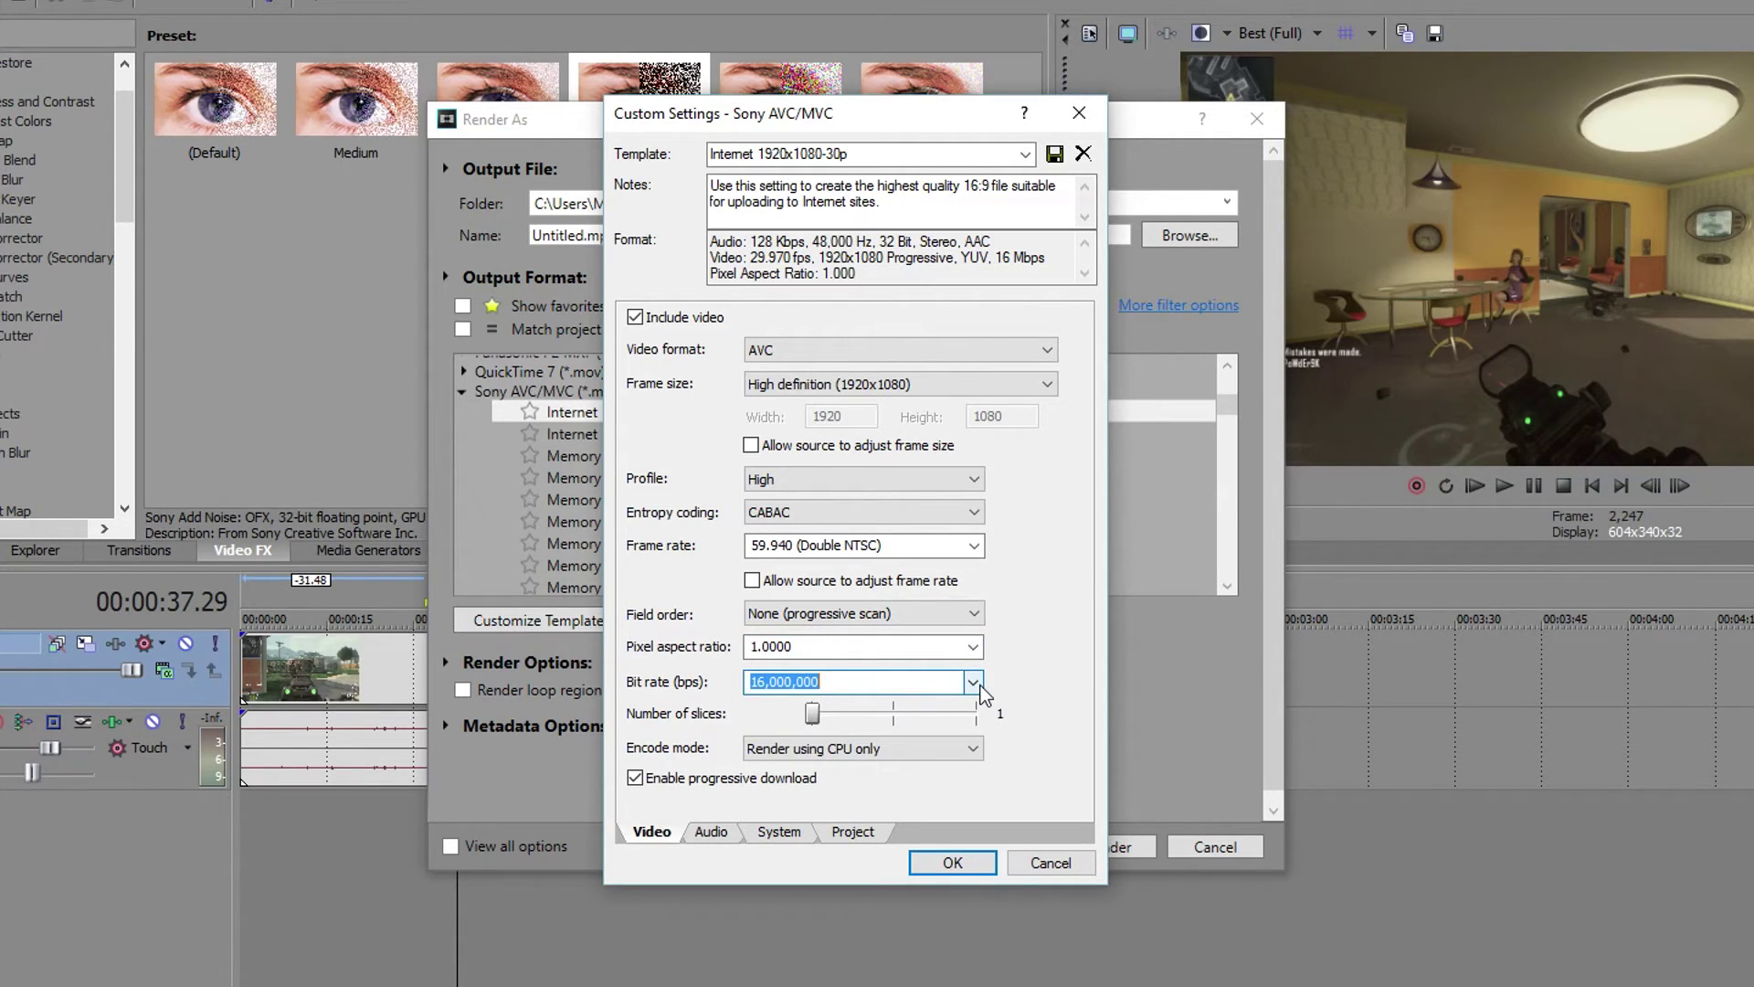
pyautogui.click(974, 686)
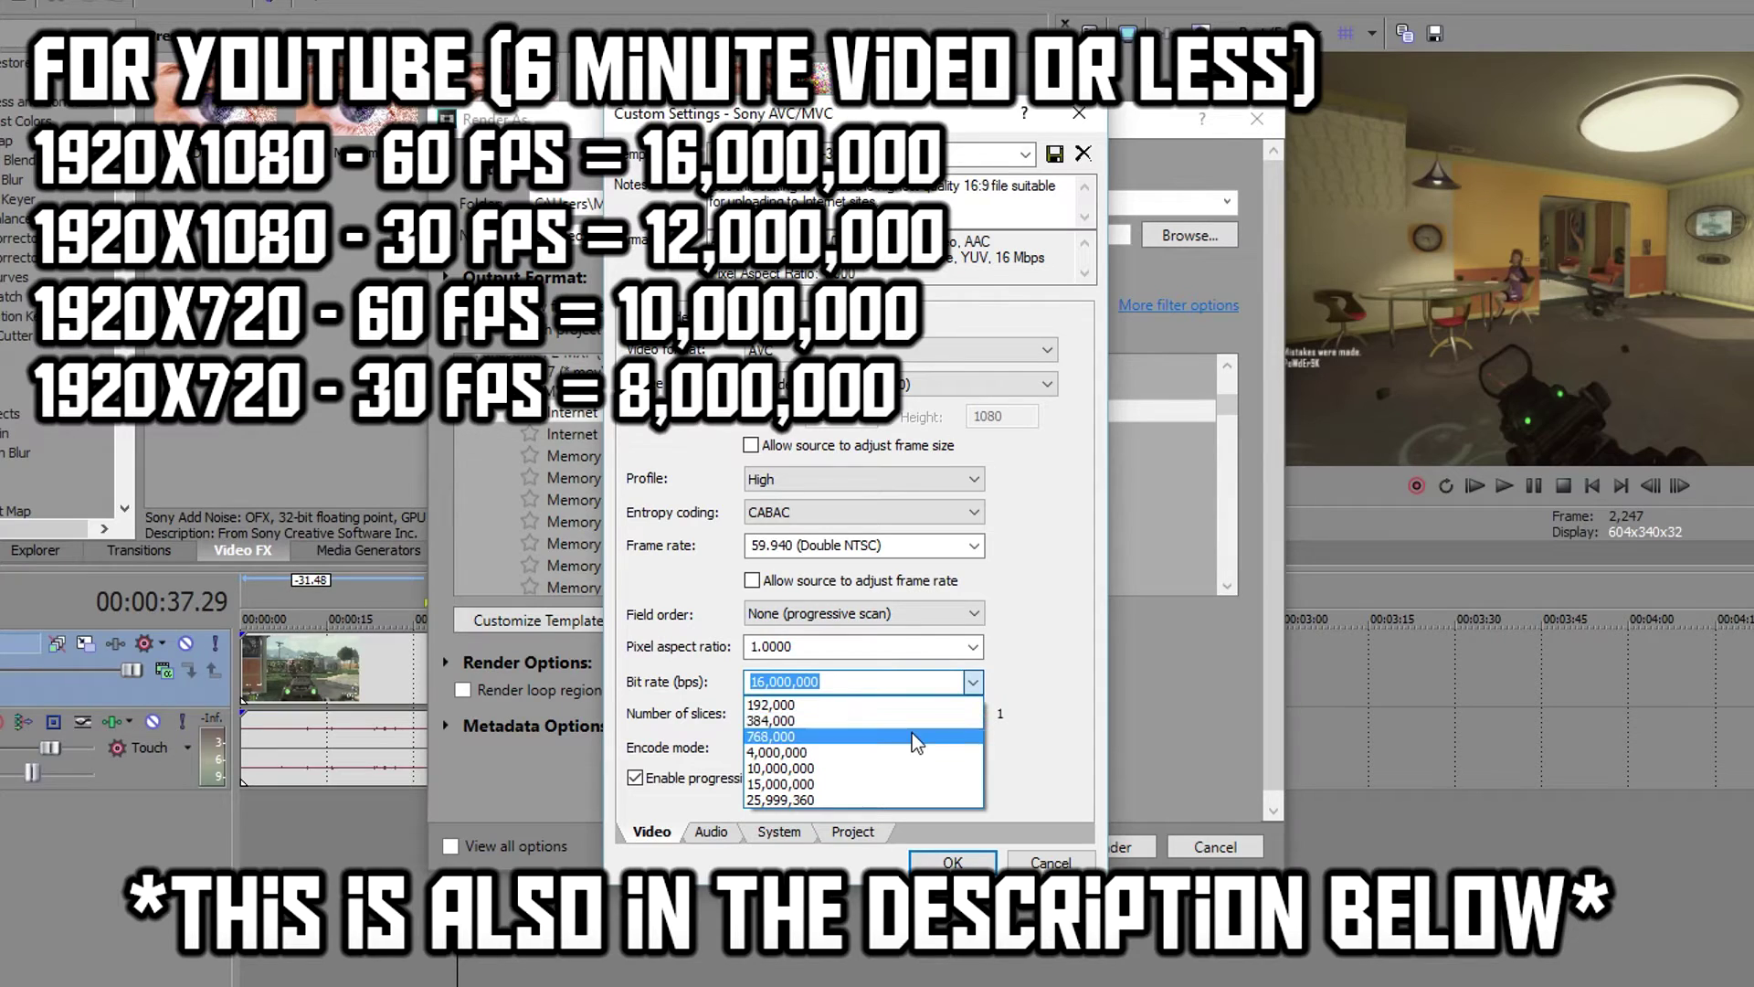
pyautogui.click(981, 682)
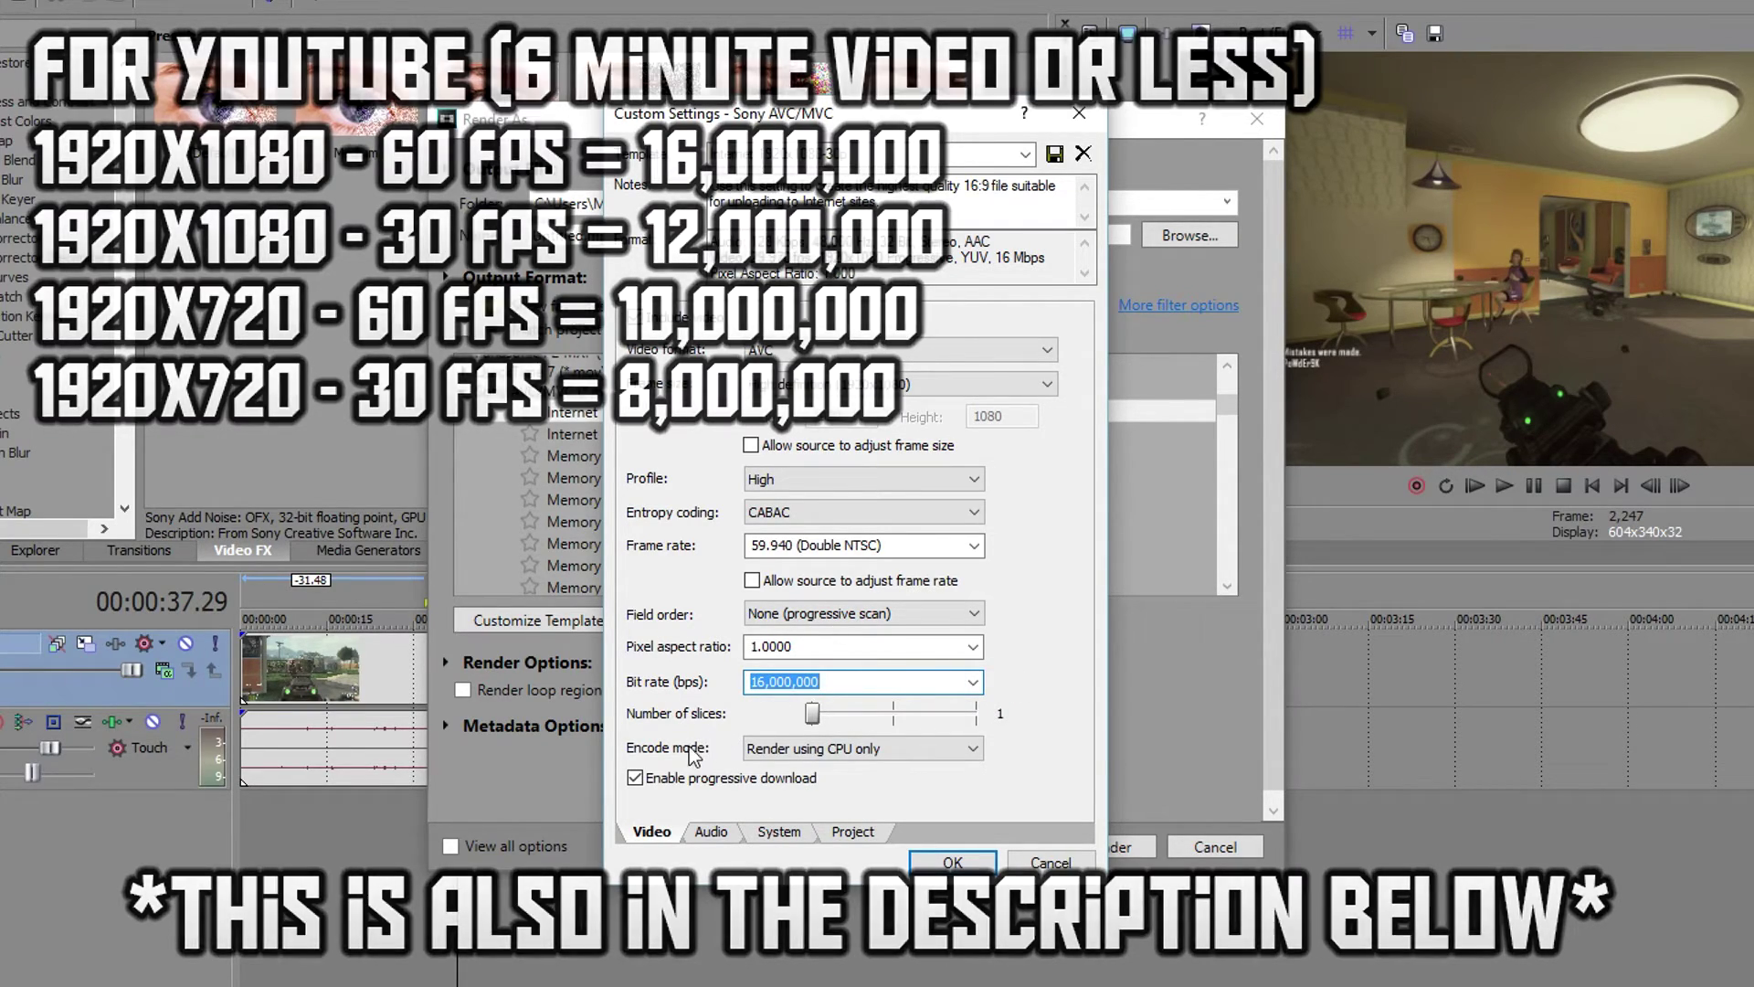
# Look through the encode mode options, keeping Render using CPU only, and review the template's audio and system settings.
pyautogui.click(782, 748)
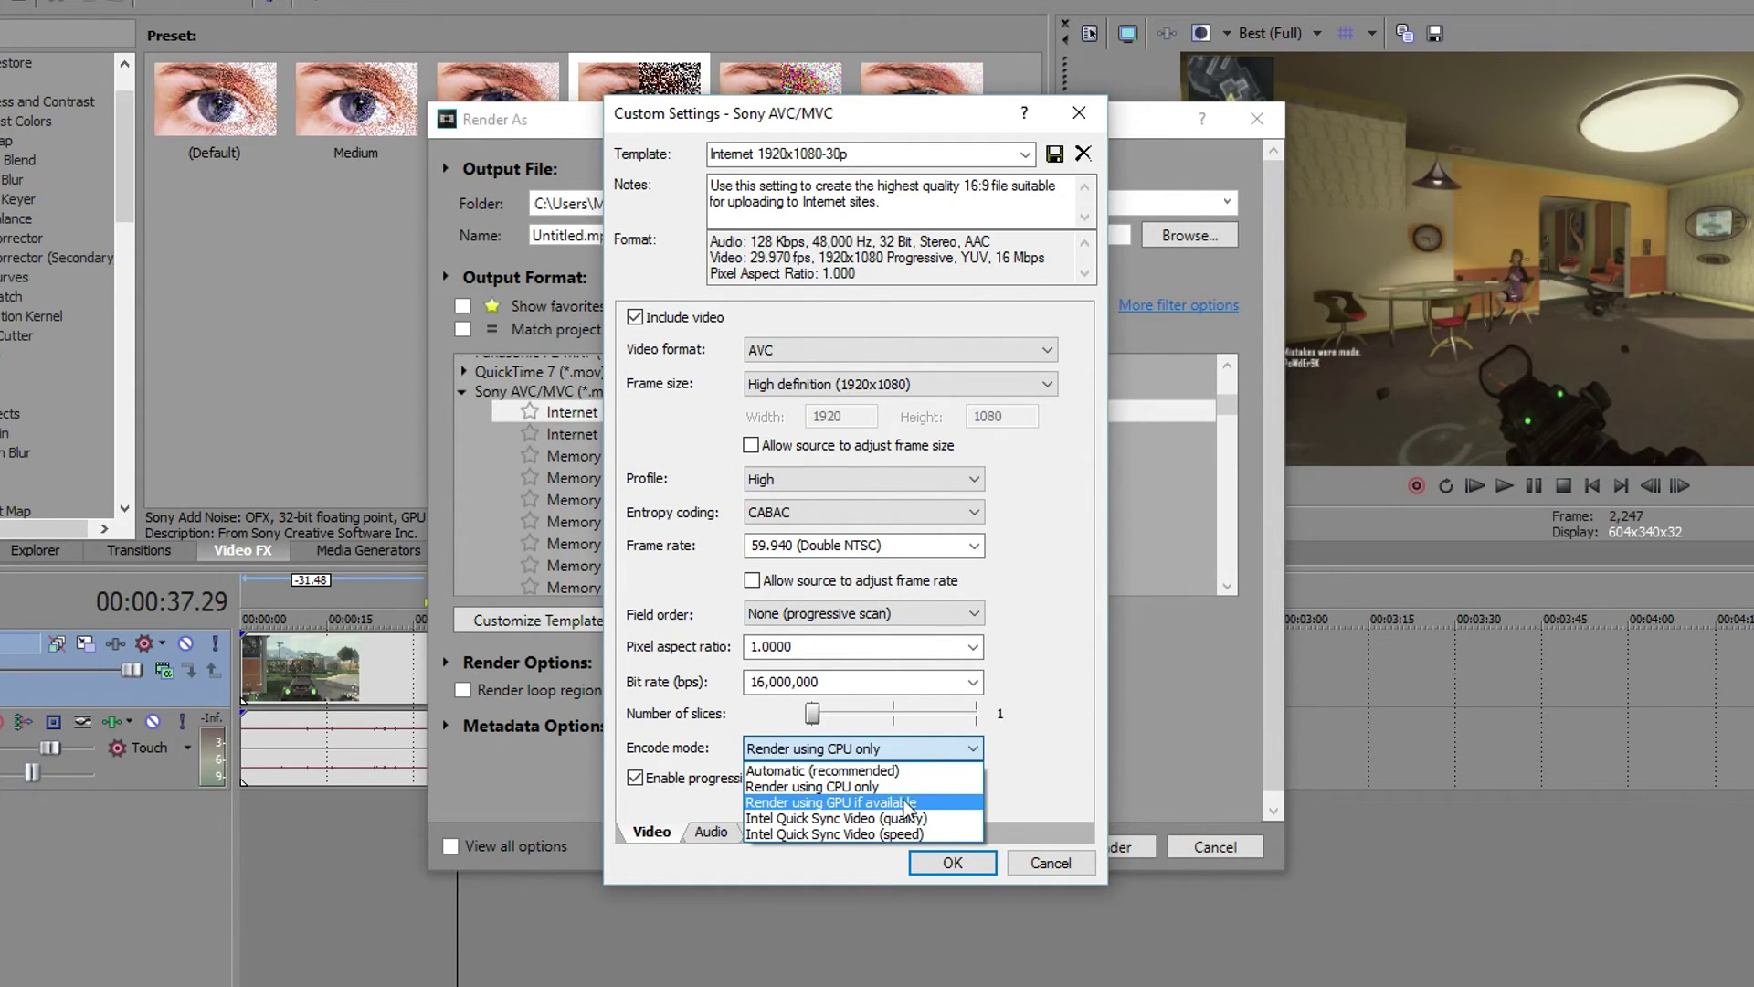
pyautogui.click(850, 787)
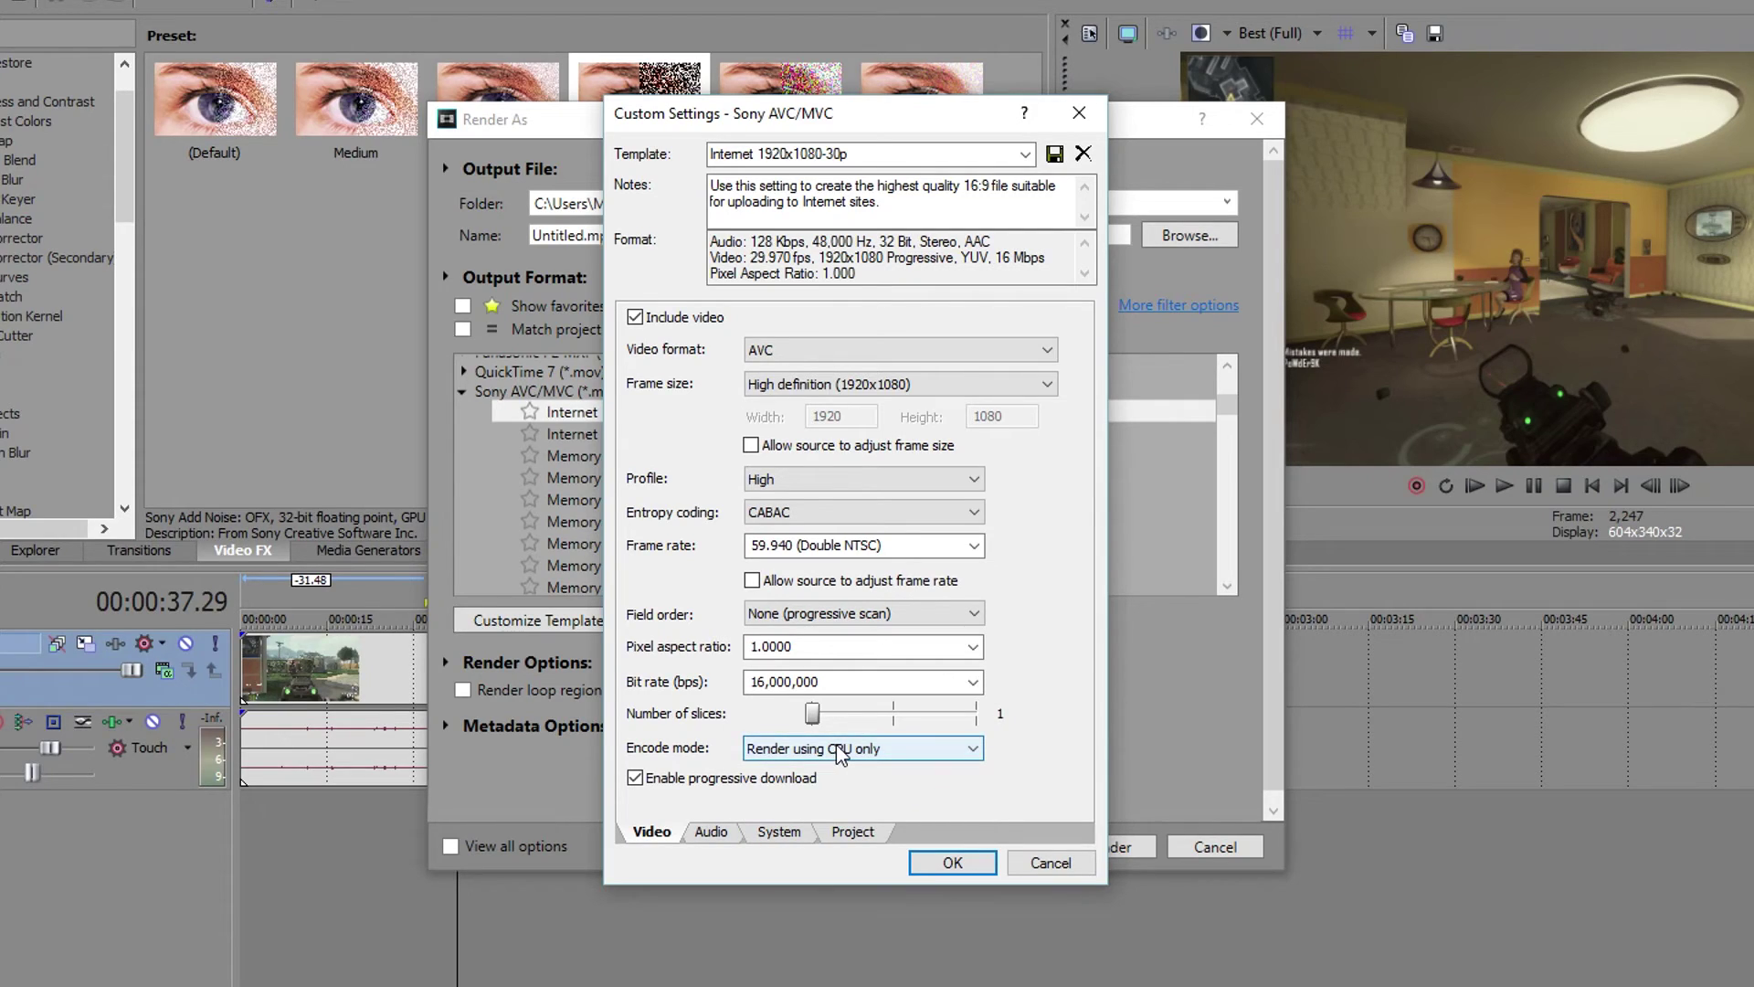
pyautogui.click(714, 834)
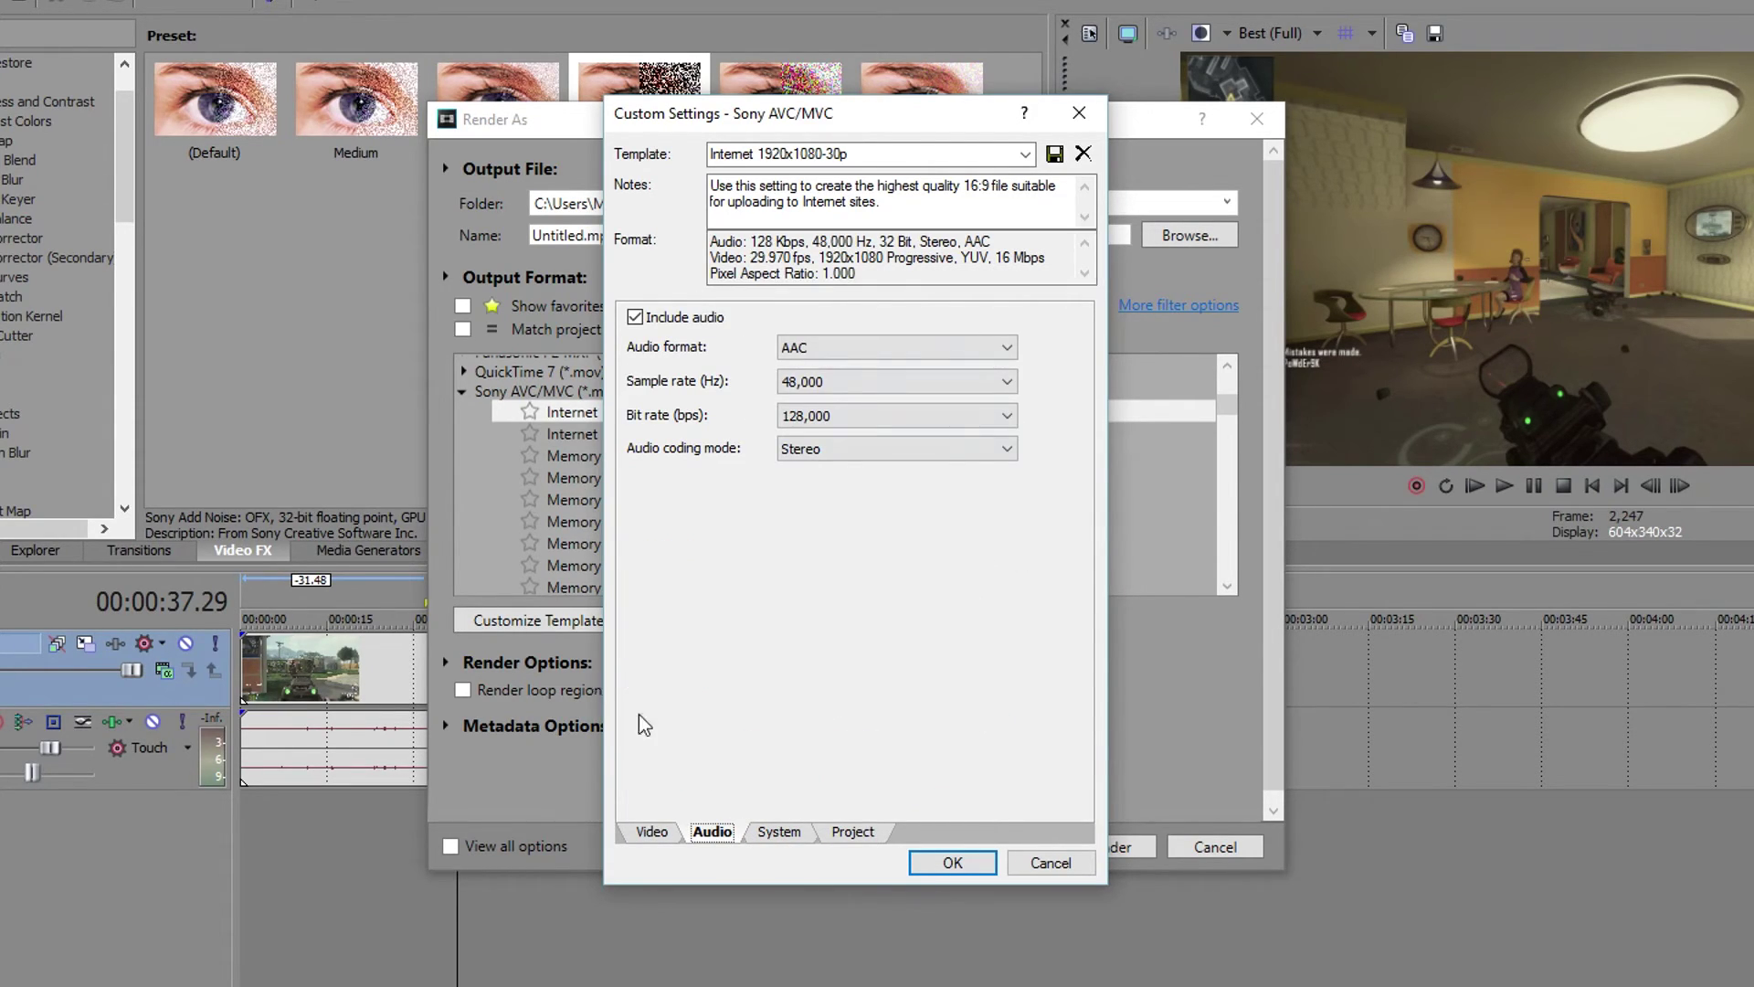
pyautogui.click(780, 833)
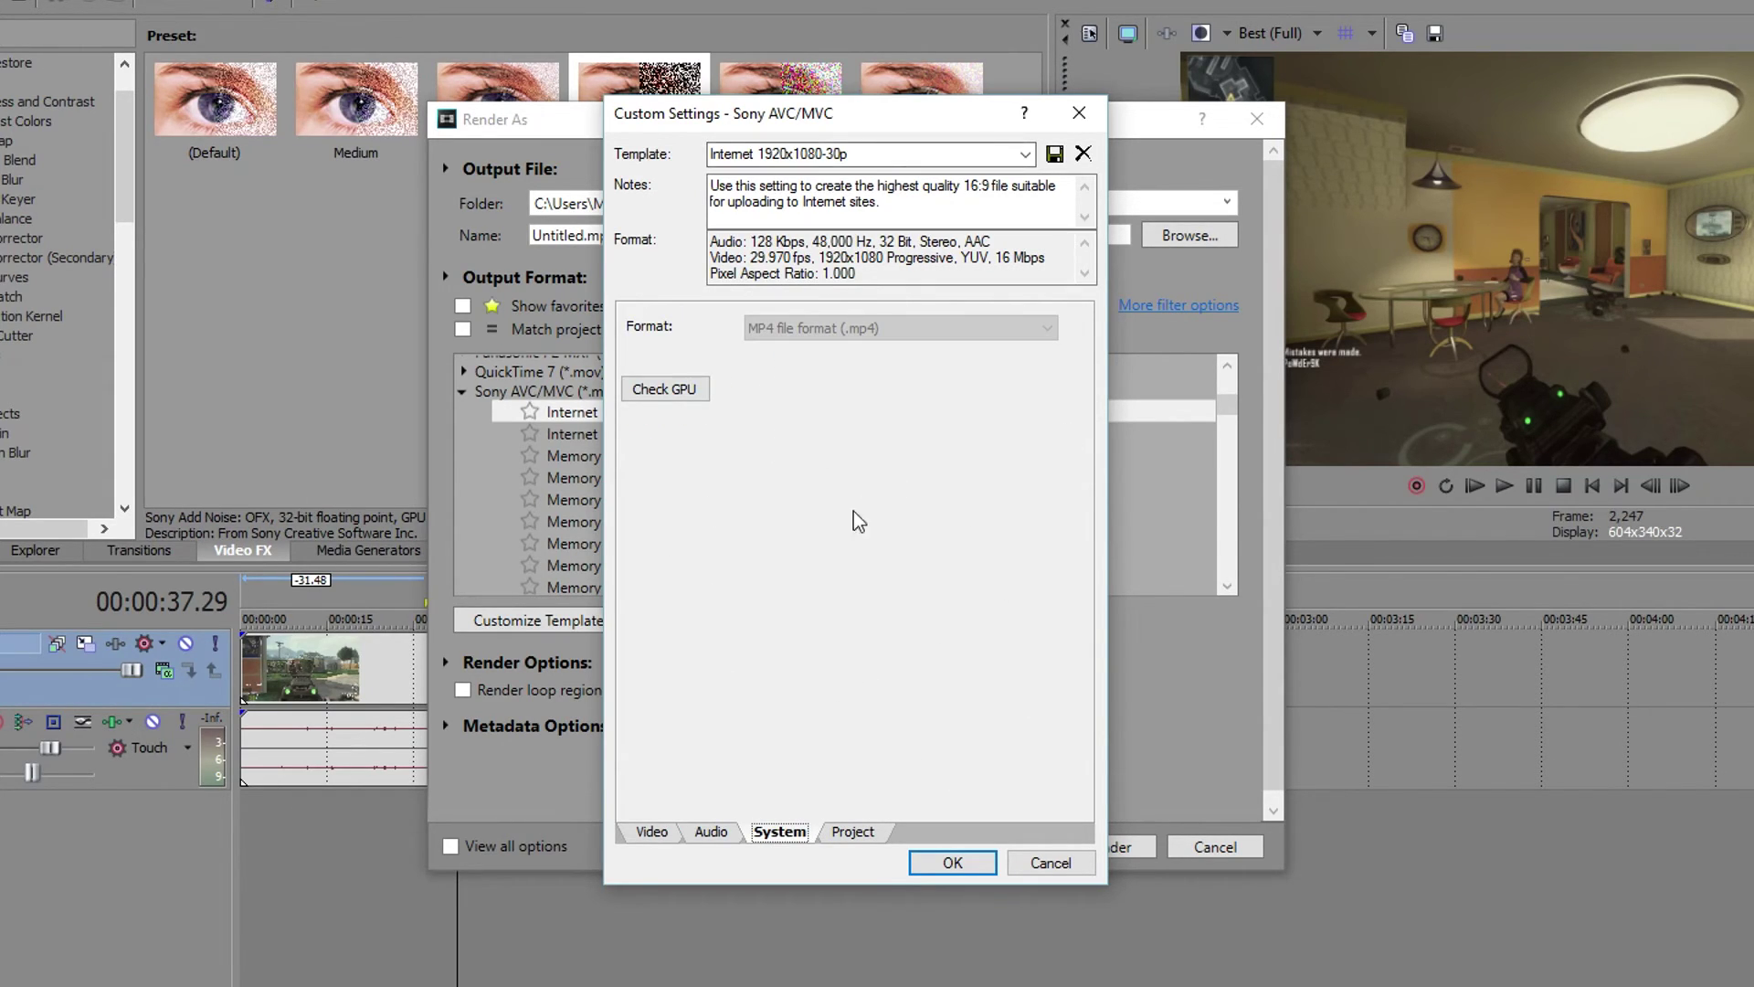
# Set the template's video rendering quality to Best and accept the custom settings.
pyautogui.click(842, 833)
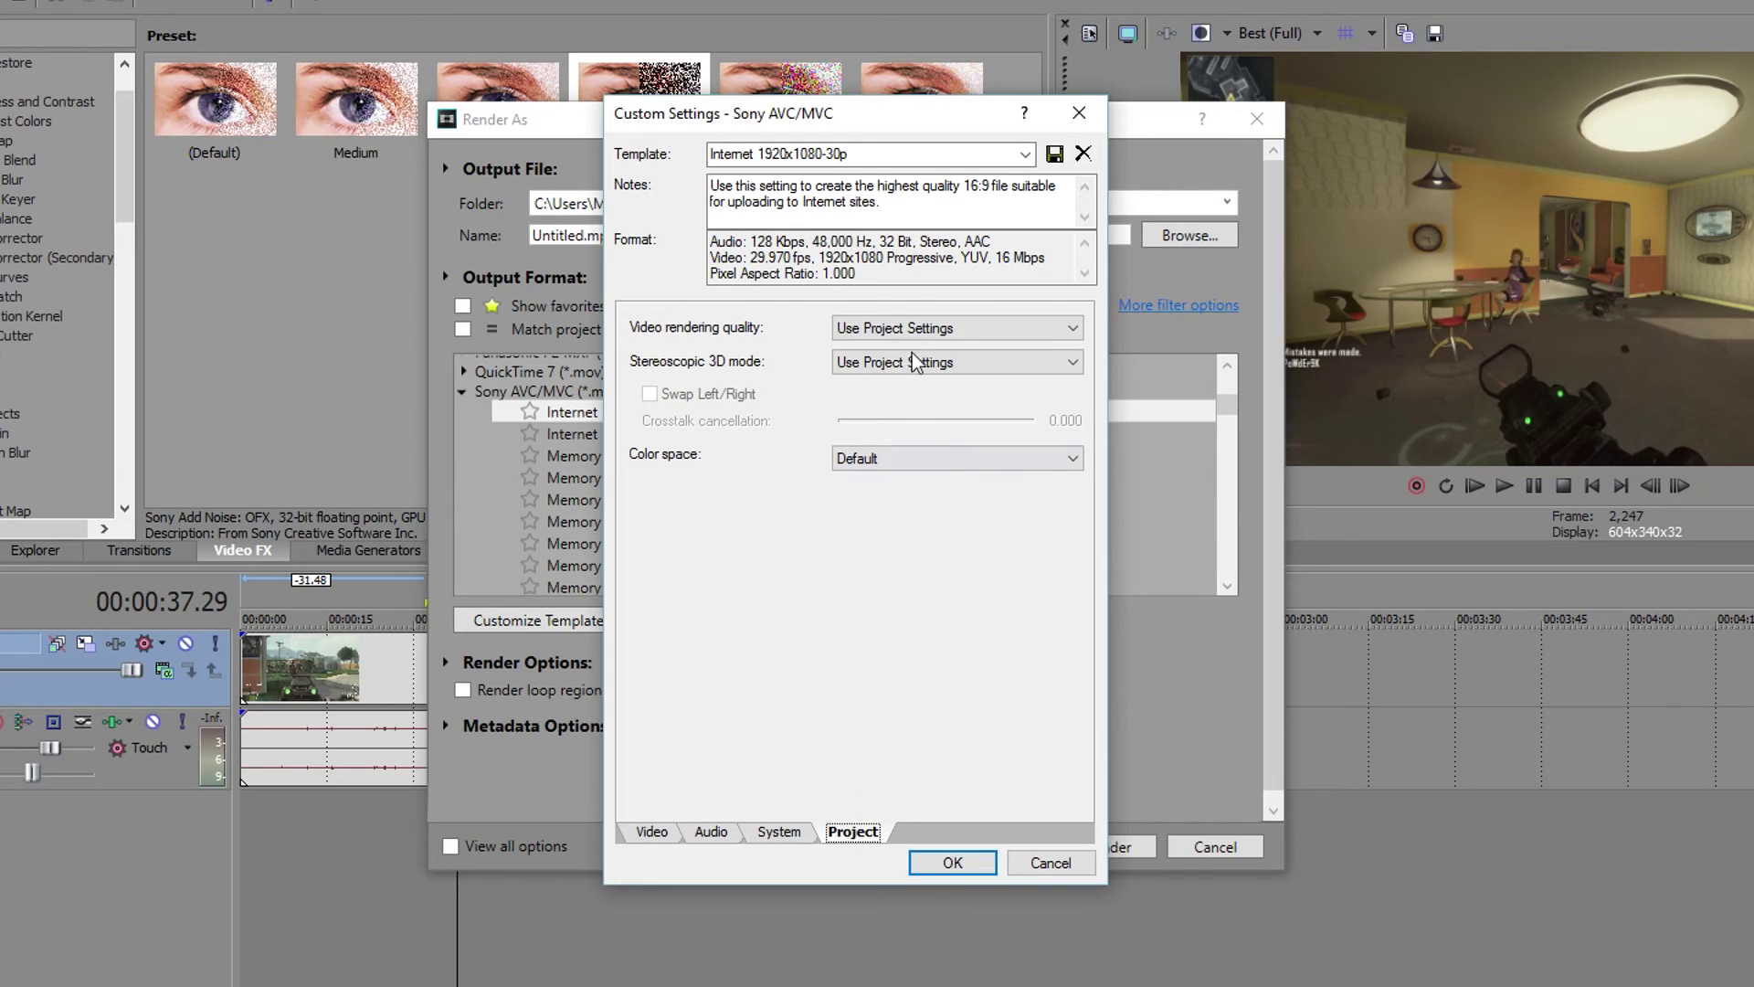
pyautogui.click(867, 335)
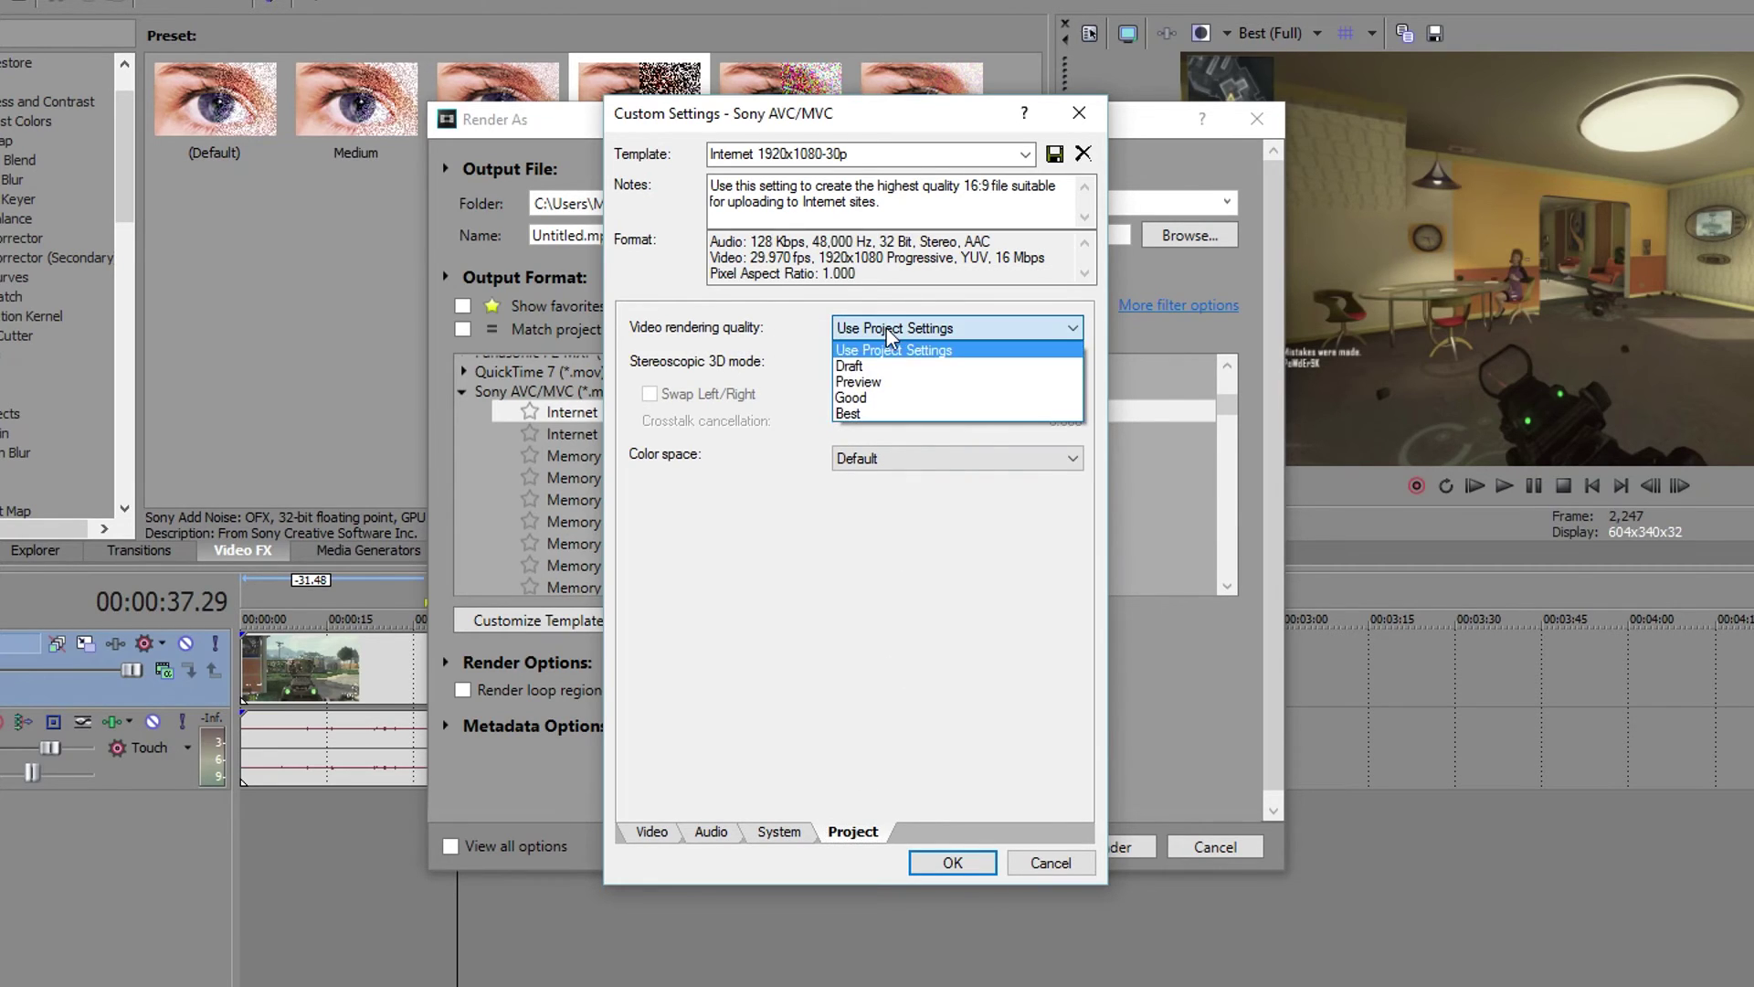
pyautogui.click(871, 412)
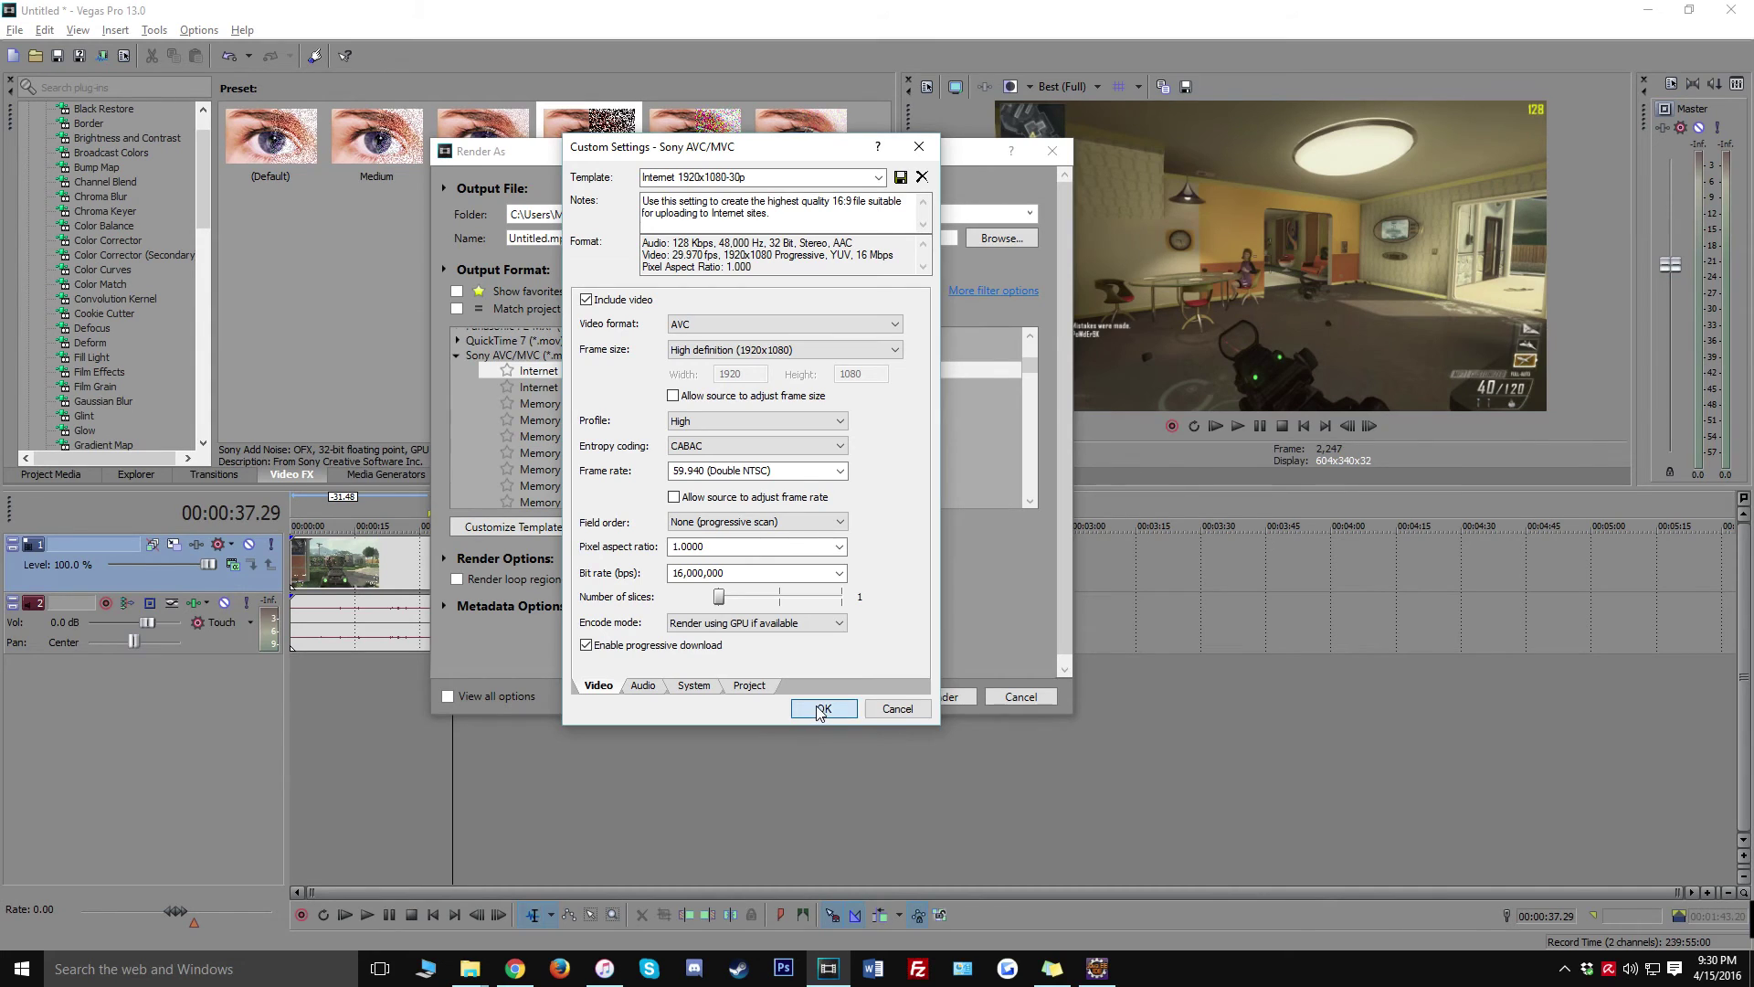
pyautogui.click(821, 710)
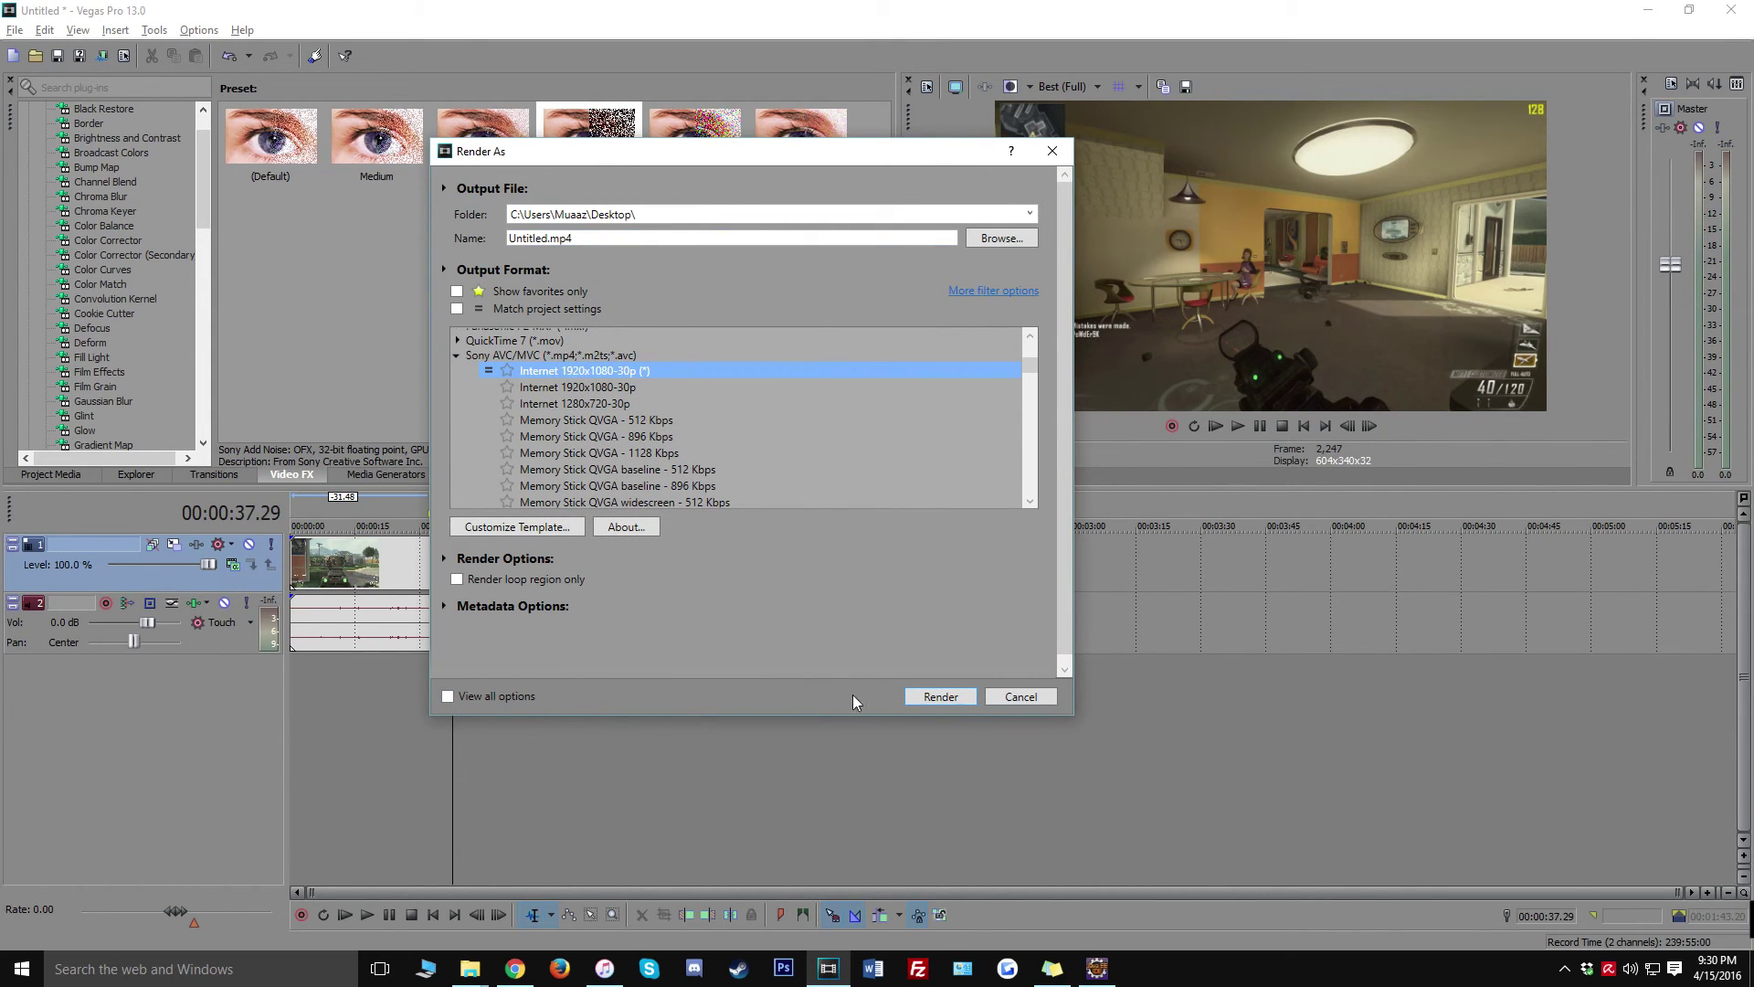